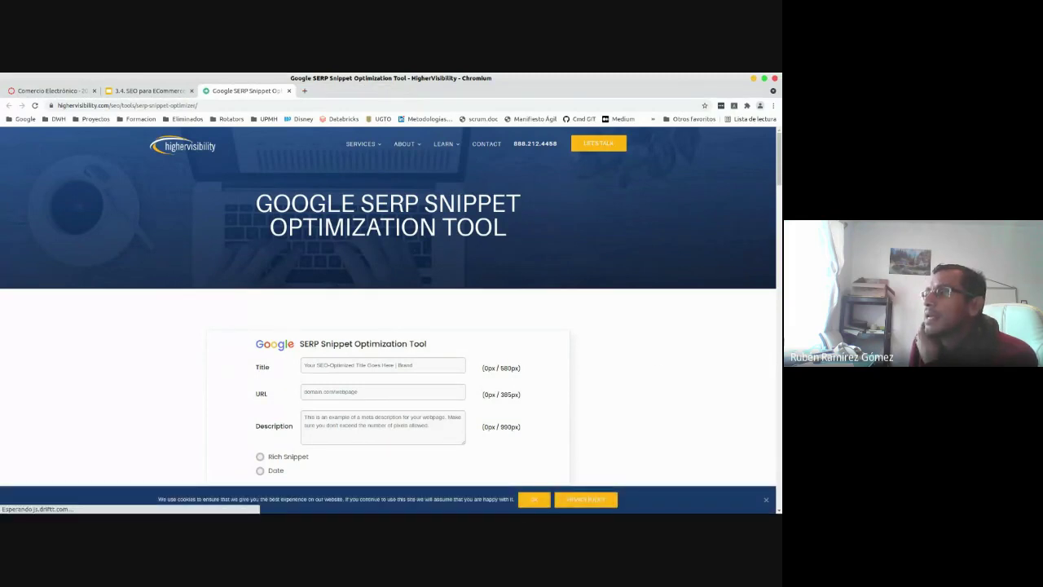
- Dismiss the cookie notice, then switch to the Google results window for 'comida para navidad'
left_click(534, 498)
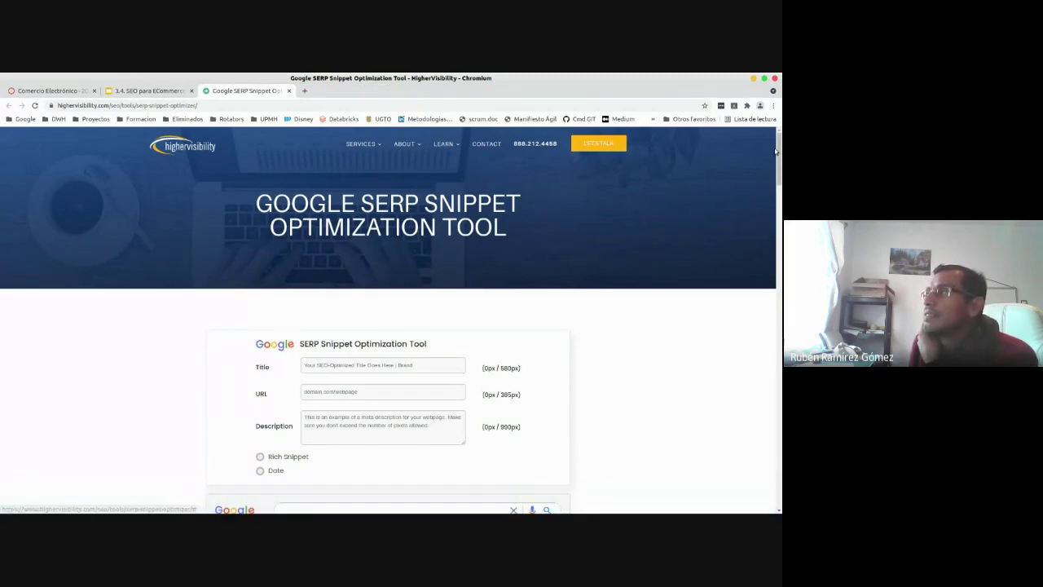
scroll(780, 181, "down", 1)
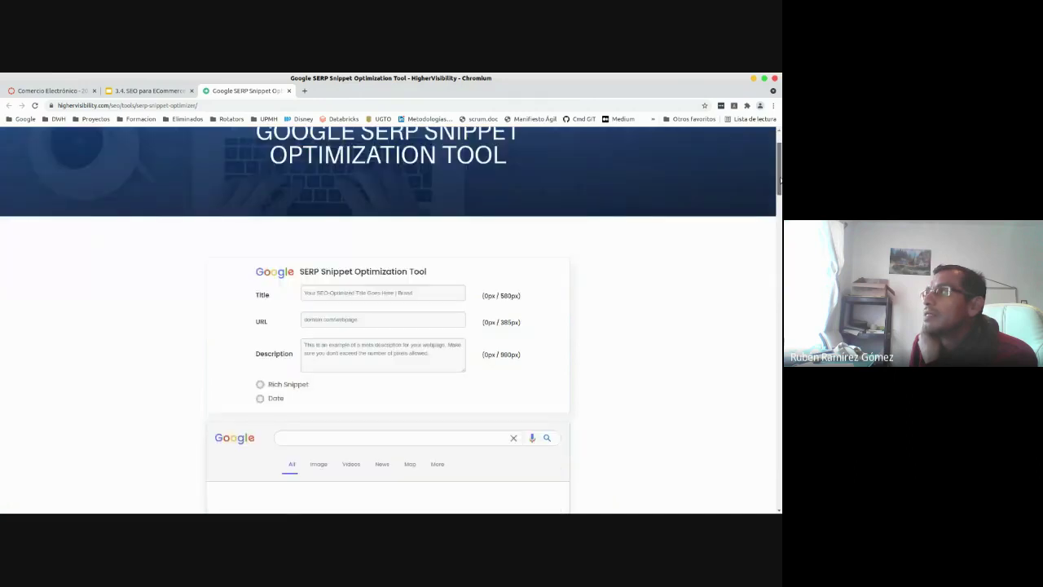
scroll(780, 181, "down", 2)
scroll(689, 213, "up", 1)
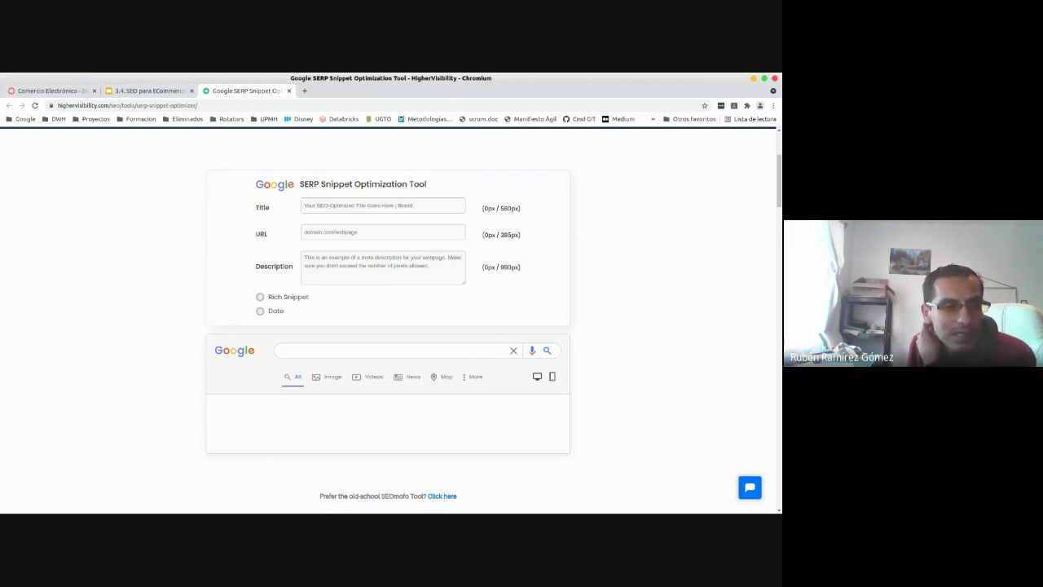
key("alt+Tab")
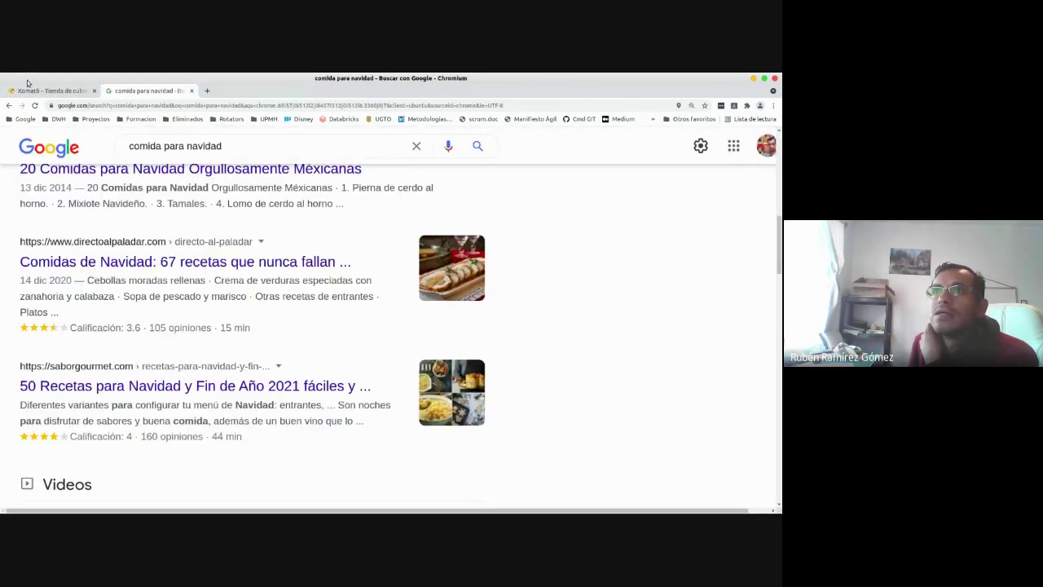
- Open the Paquete de Utensilios product page from the Xomatli store's shop
left_click(50, 90)
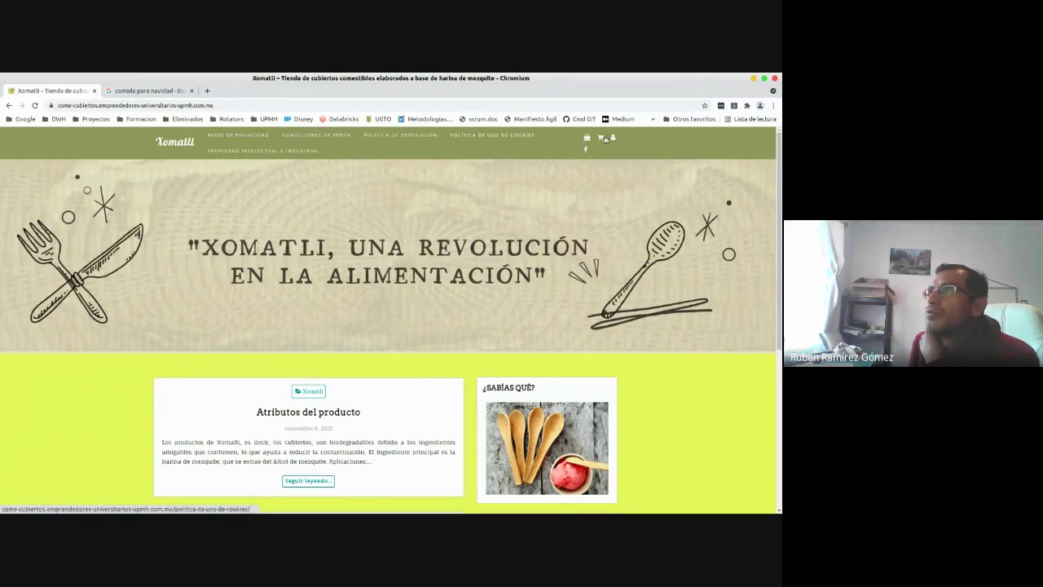
left_click_drag(780, 167, 291, 87)
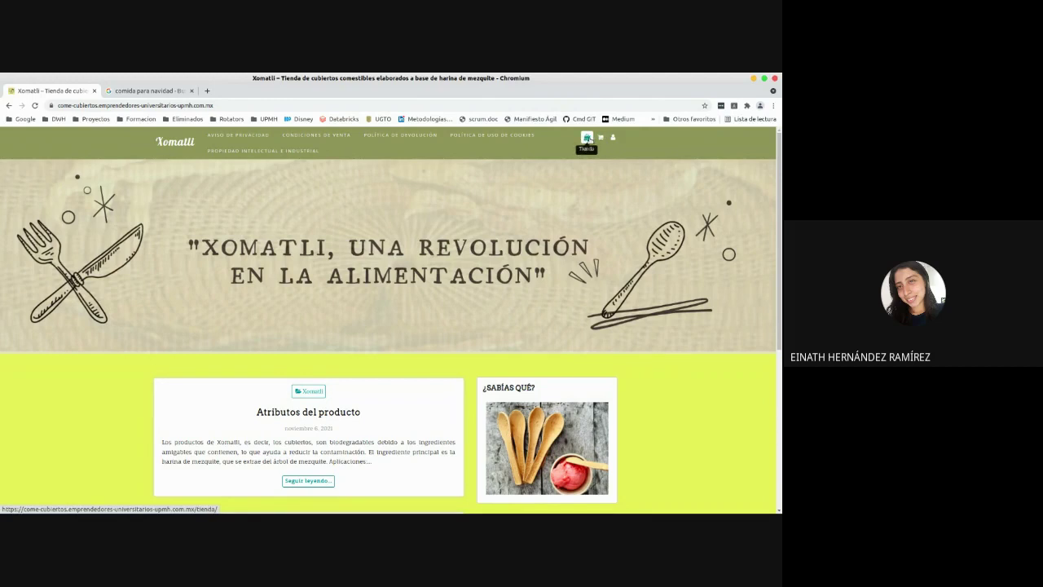
left_click(588, 139)
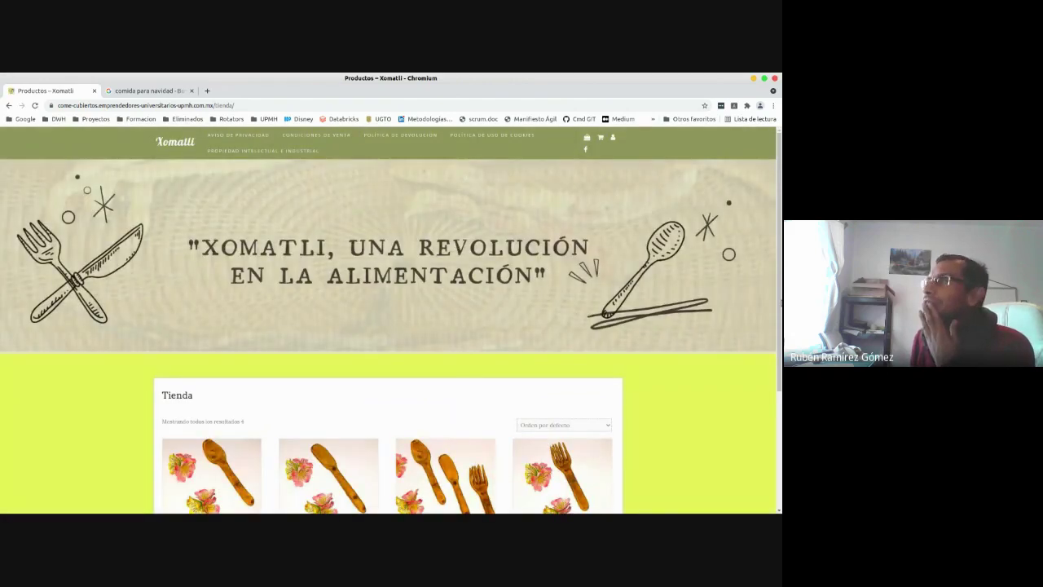
left_click_drag(779, 249, 779, 373)
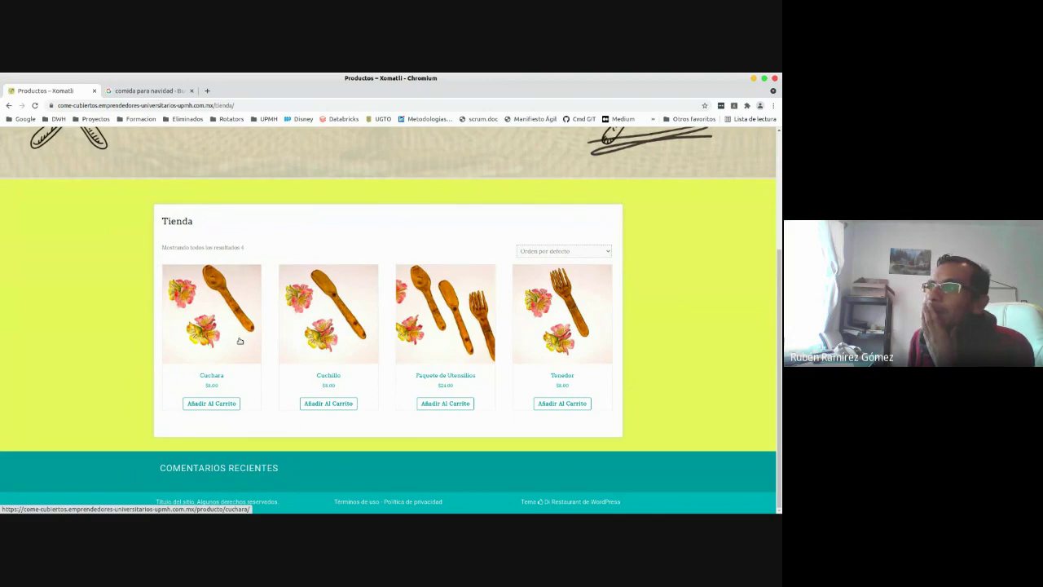
left_click(435, 368)
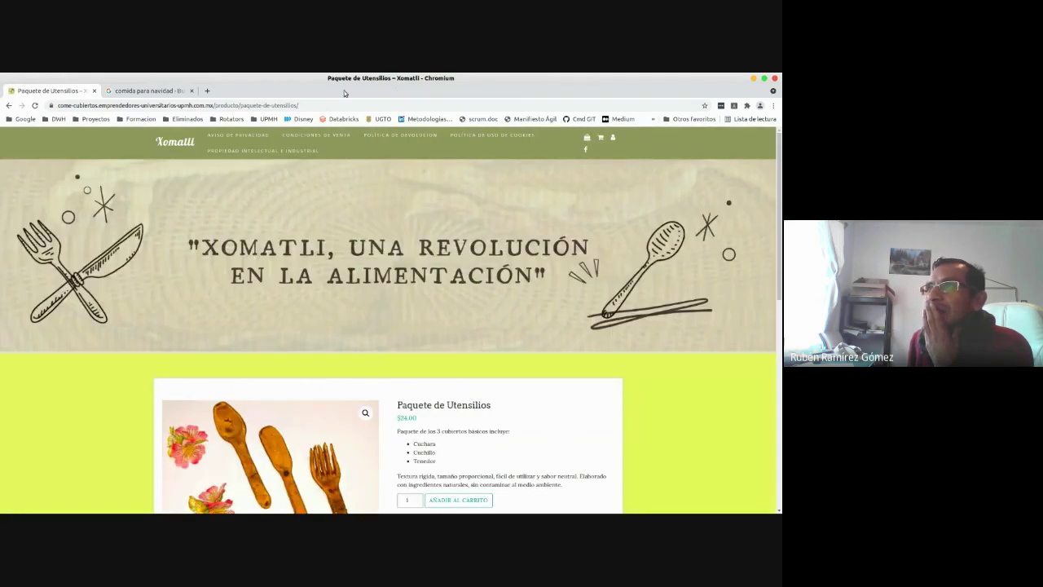
- Copy the product page's web address and return to the snippet tool's URL field
left_click(335, 106)
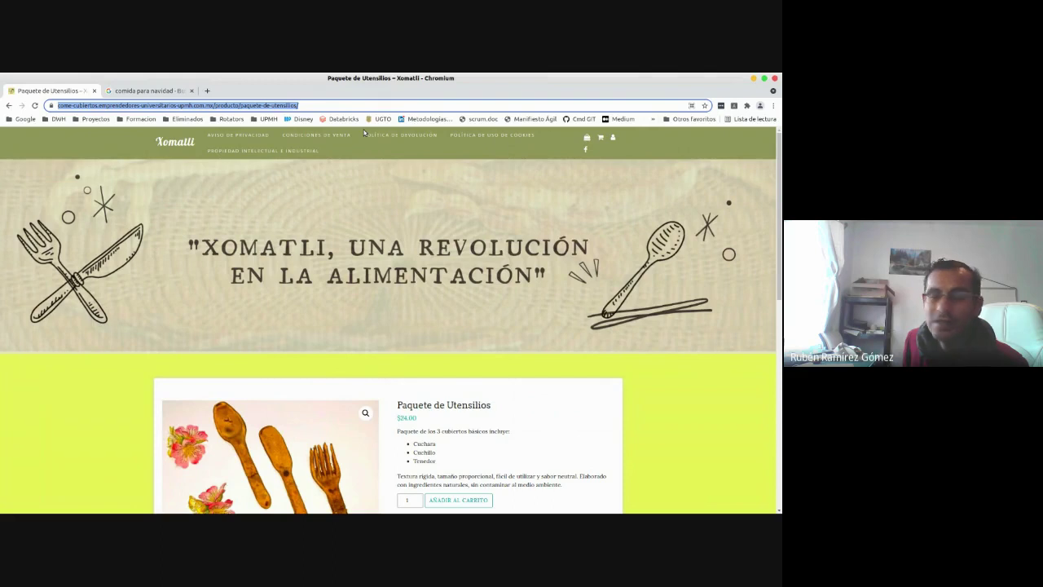
key("alt+Tab")
left_click(342, 230)
- Paste the product URL, enable the date, and set the title to 'Paquete de Utensilios'
key("ctrl+v")
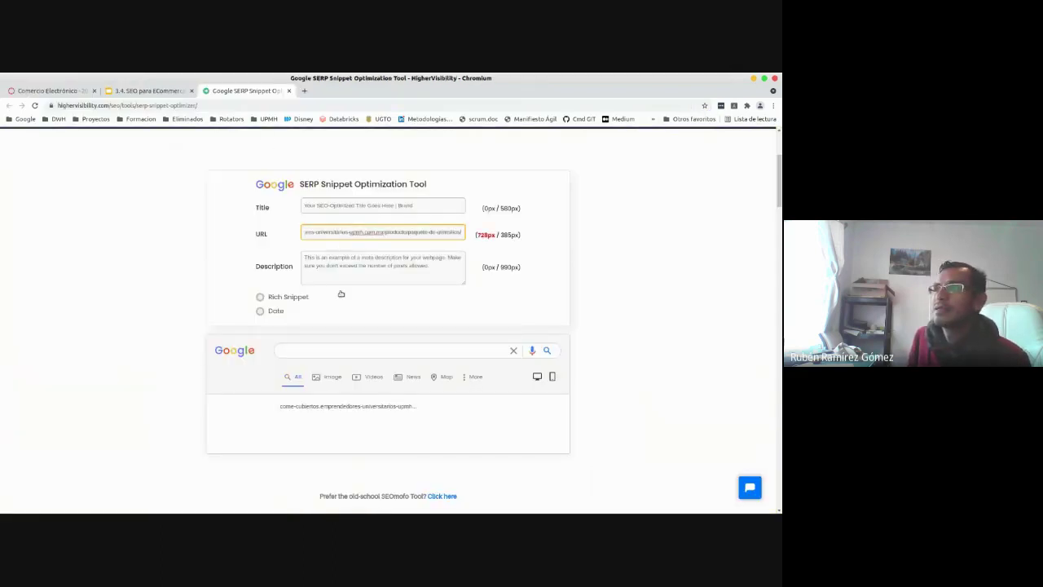
left_click(369, 316)
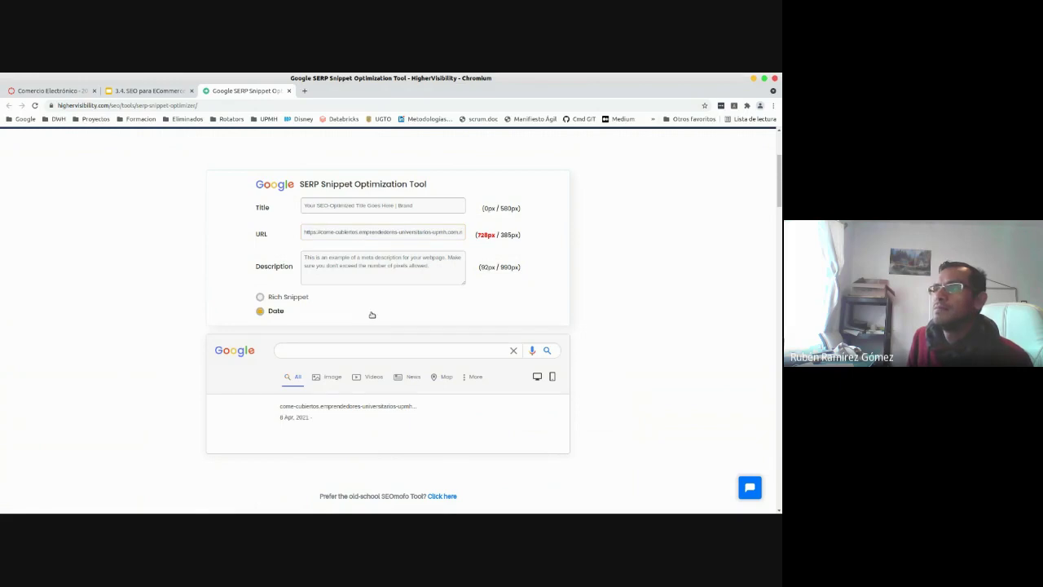
key("alt+Tab")
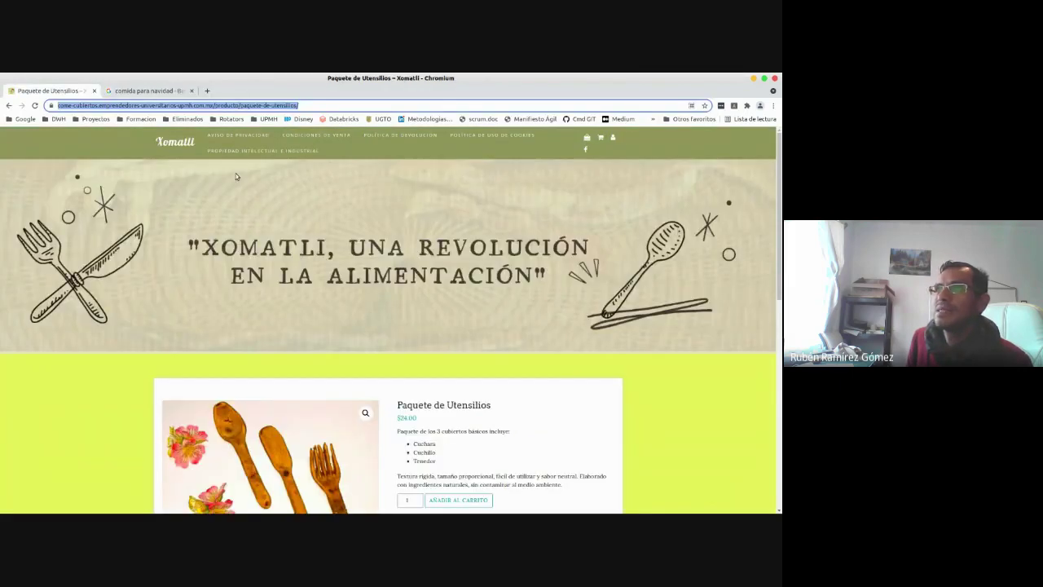
left_click(398, 408)
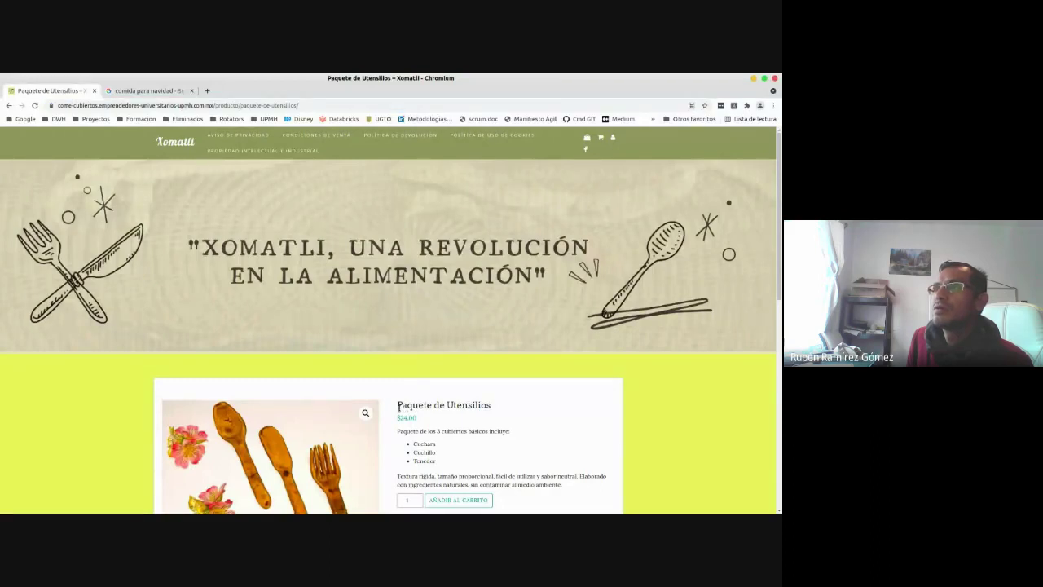
left_click_drag(398, 405, 502, 413)
key("ctrl+c")
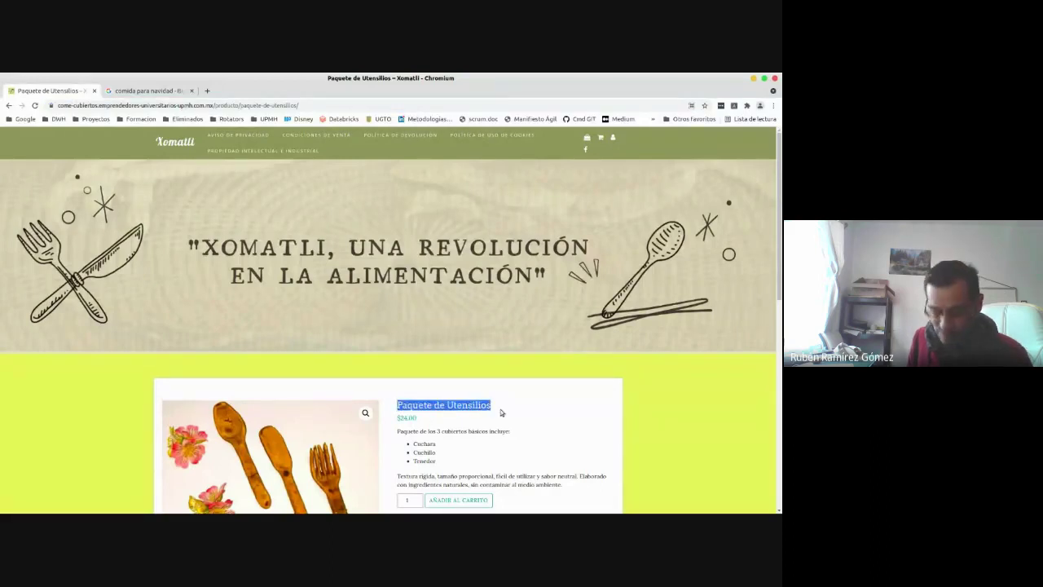
key("alt+Tab")
left_click(341, 207)
key("ctrl+v")
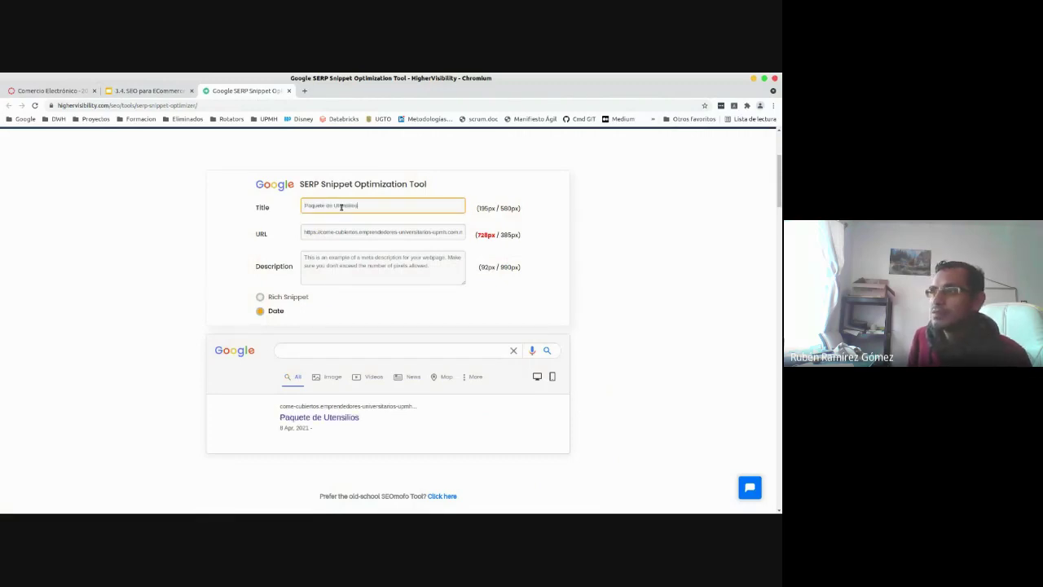
- Try the star rating and date options, leaving the date shown and the rating off
left_click(337, 264)
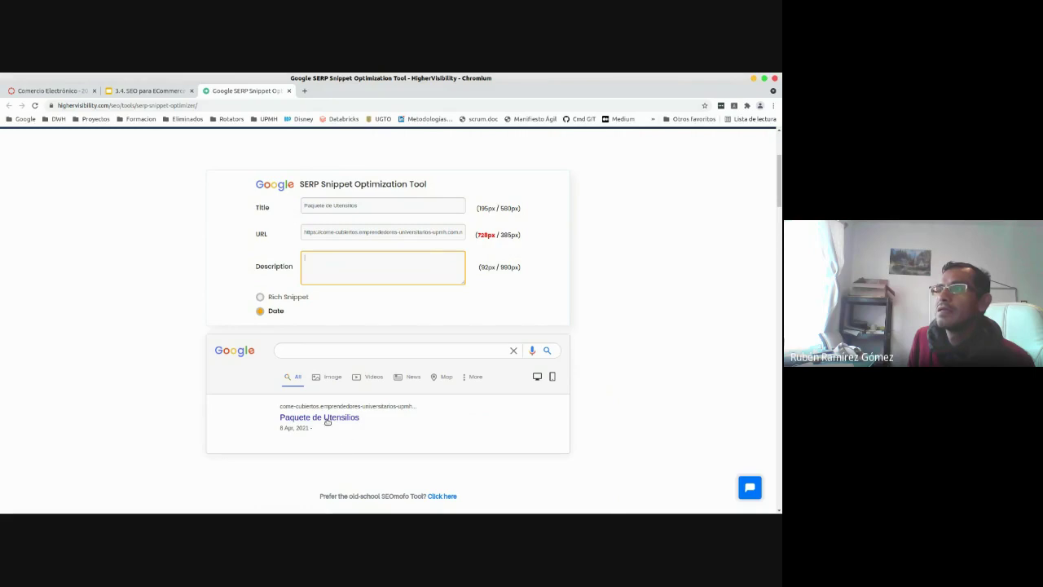
left_click(260, 298)
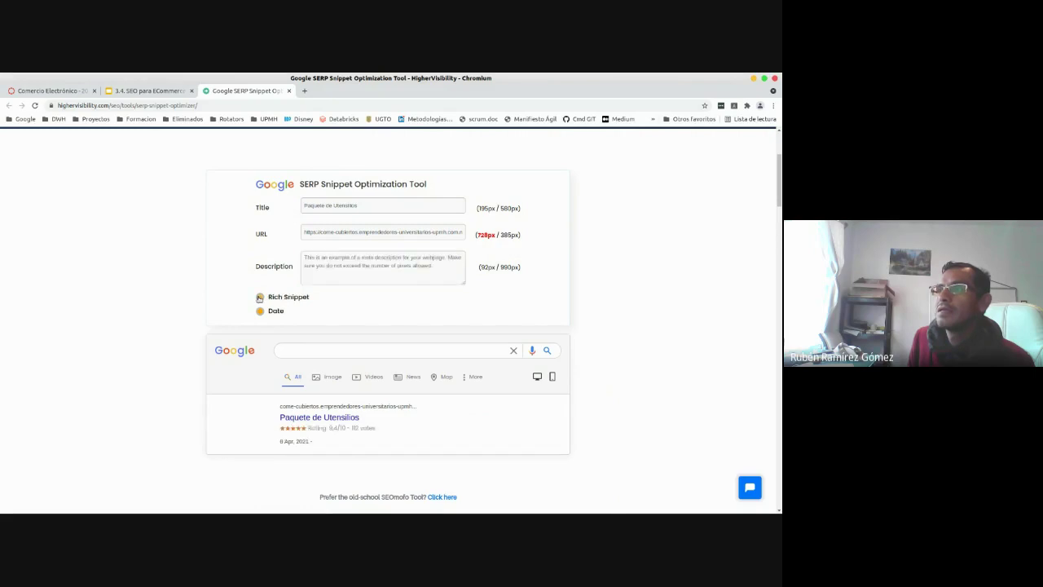
left_click(260, 297)
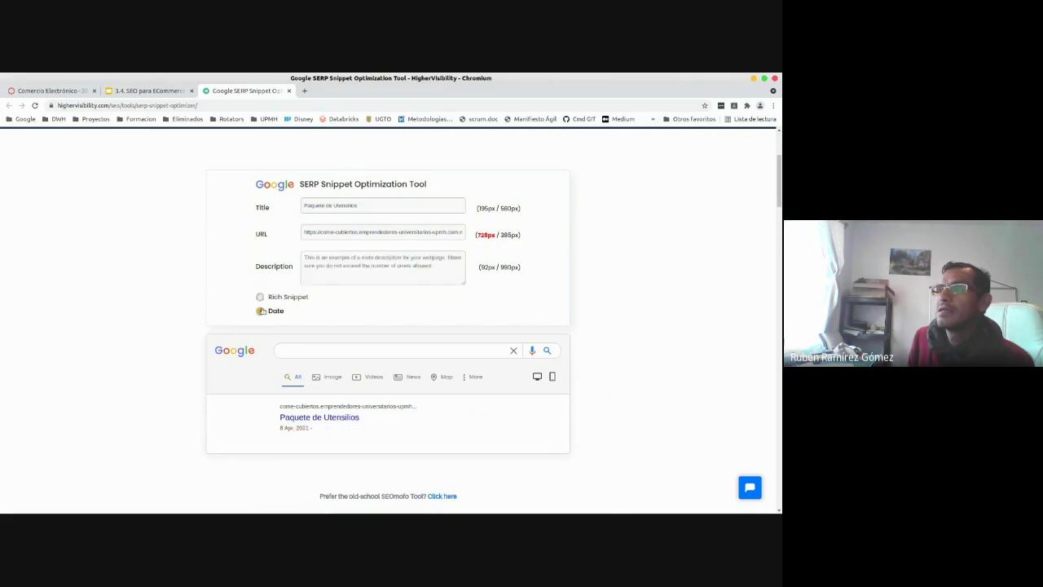
left_click(260, 311)
left_click(260, 298)
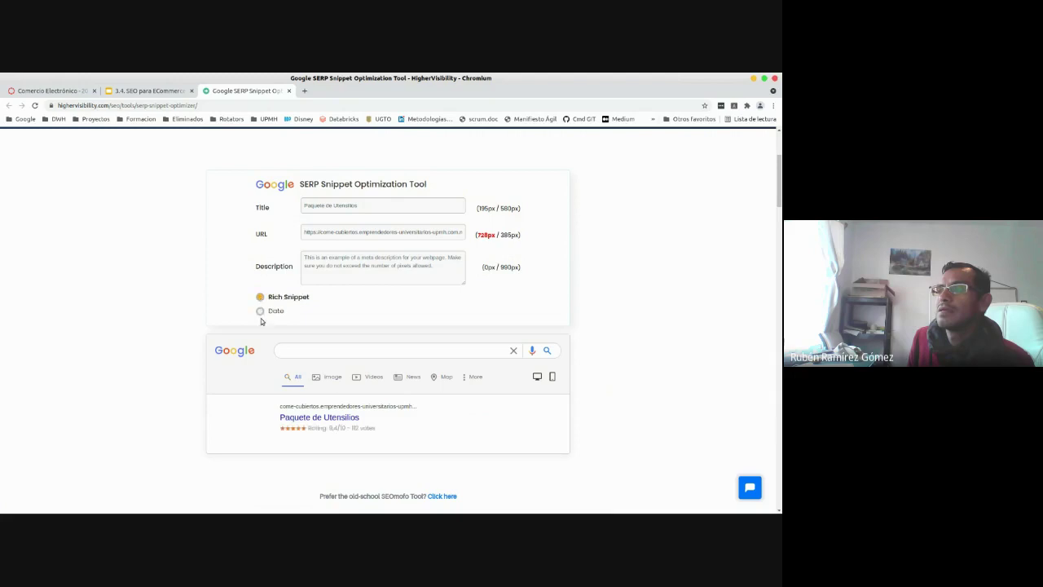
left_click(260, 313)
left_click(260, 298)
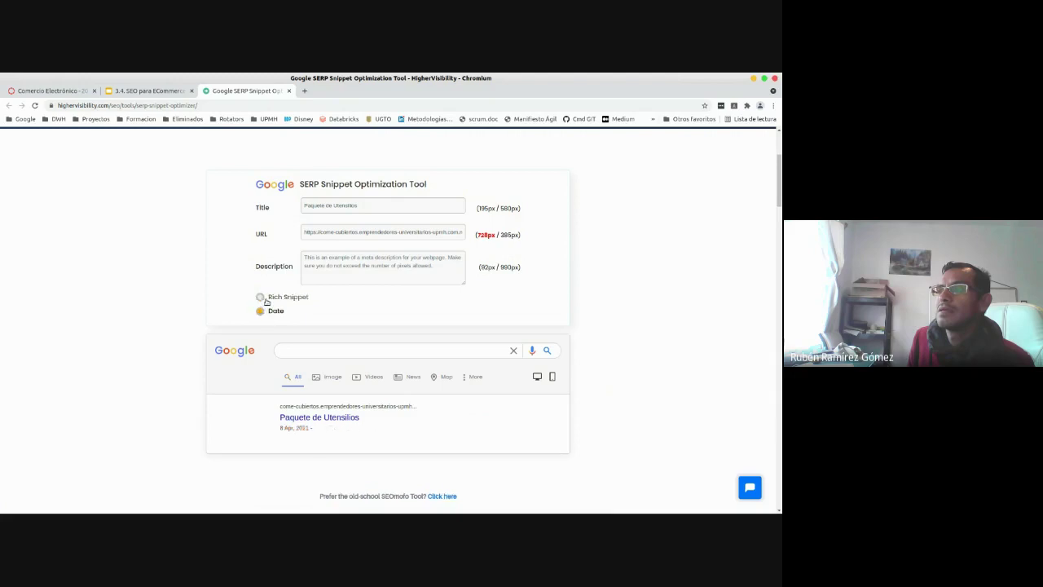
key("alt+Tab")
key("F5")
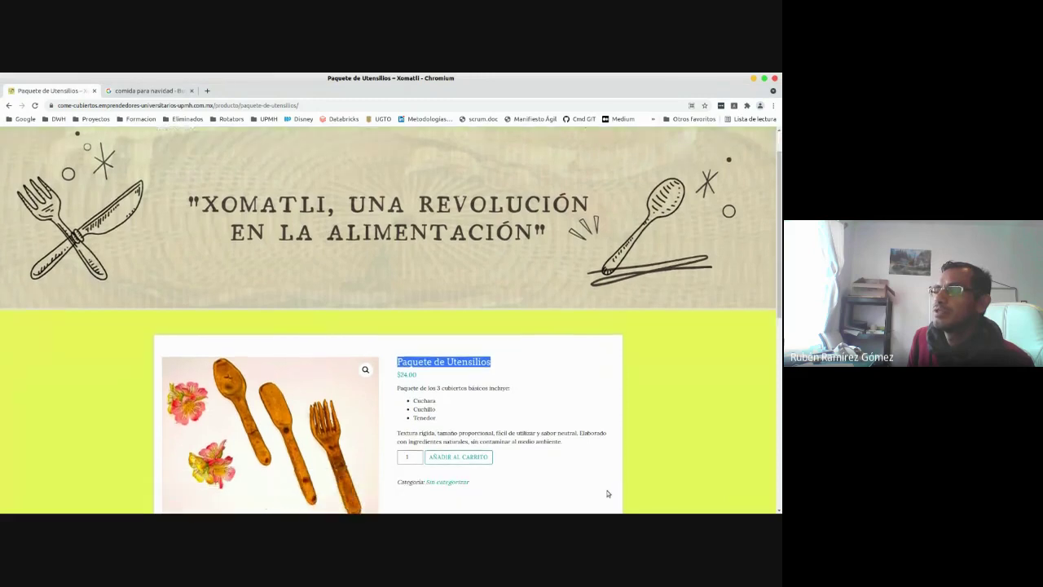
- Paste the store's product description paragraphs into the snippet Description (1407px of 990px)
scroll(780, 196, "down", 3)
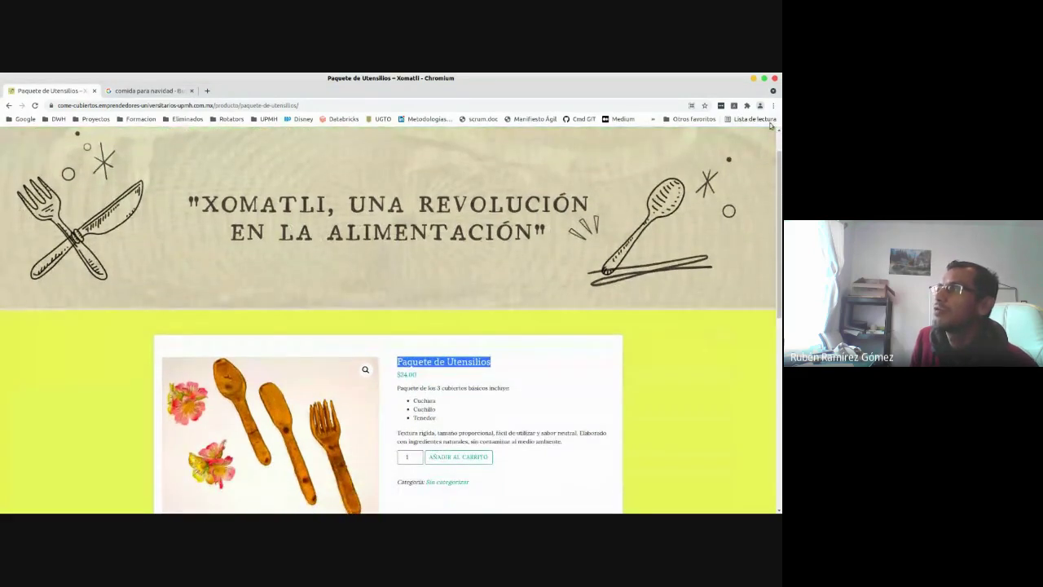
left_click_drag(573, 368, 471, 406)
left_click_drag(386, 324, 397, 308)
key("ctrl+c")
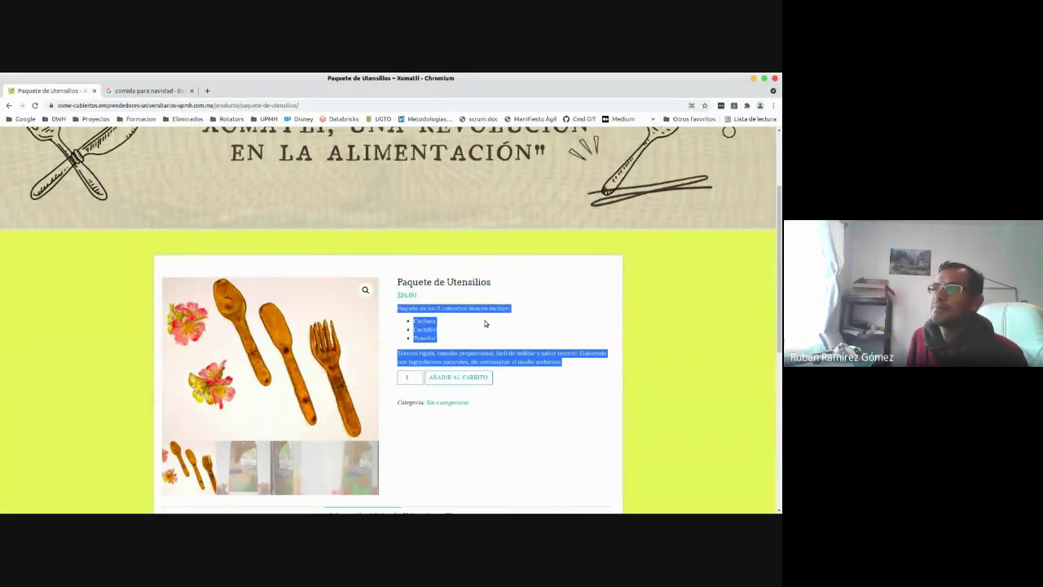
key("alt+Tab")
left_click(349, 262)
key("ctrl+v")
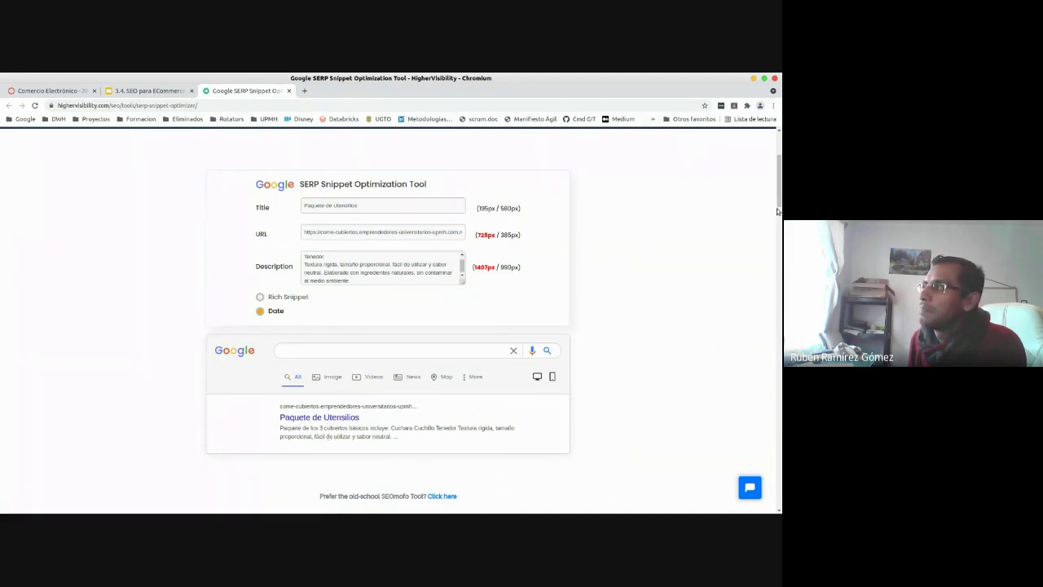
left_click_drag(778, 203, 780, 214)
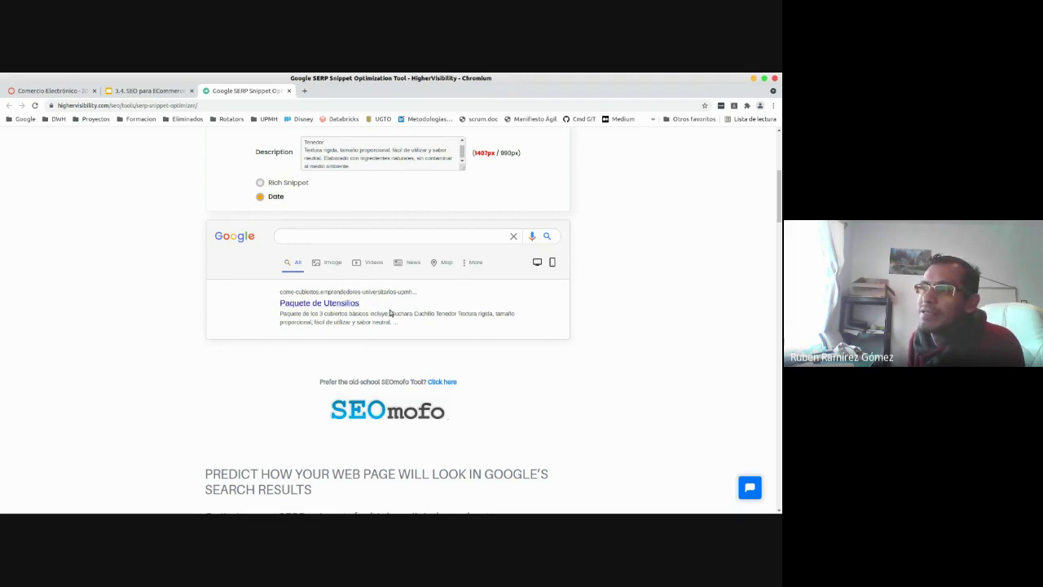
left_click_drag(397, 322, 272, 286)
left_click(251, 305)
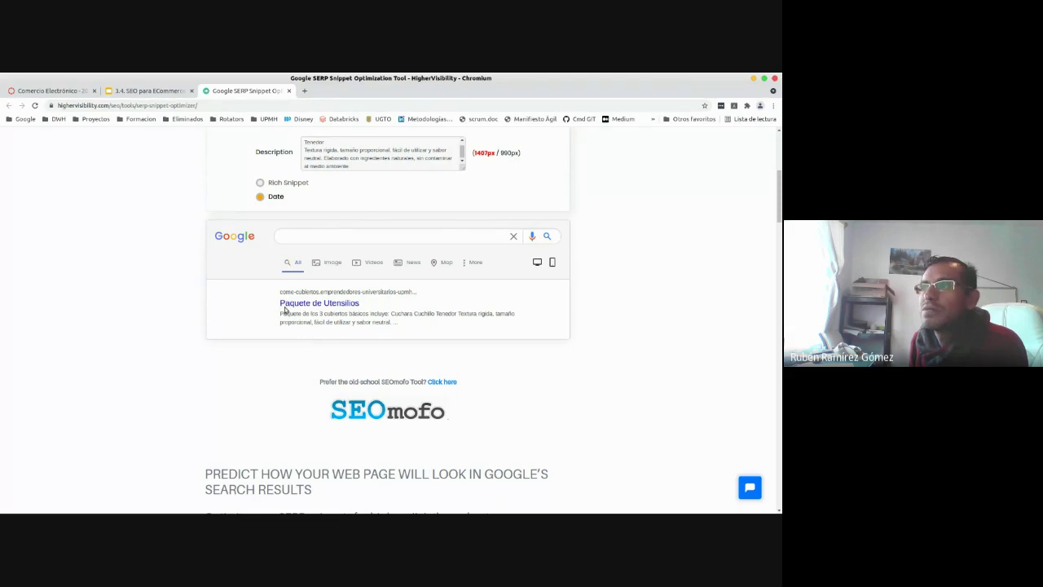
left_click(261, 197)
left_click(261, 197)
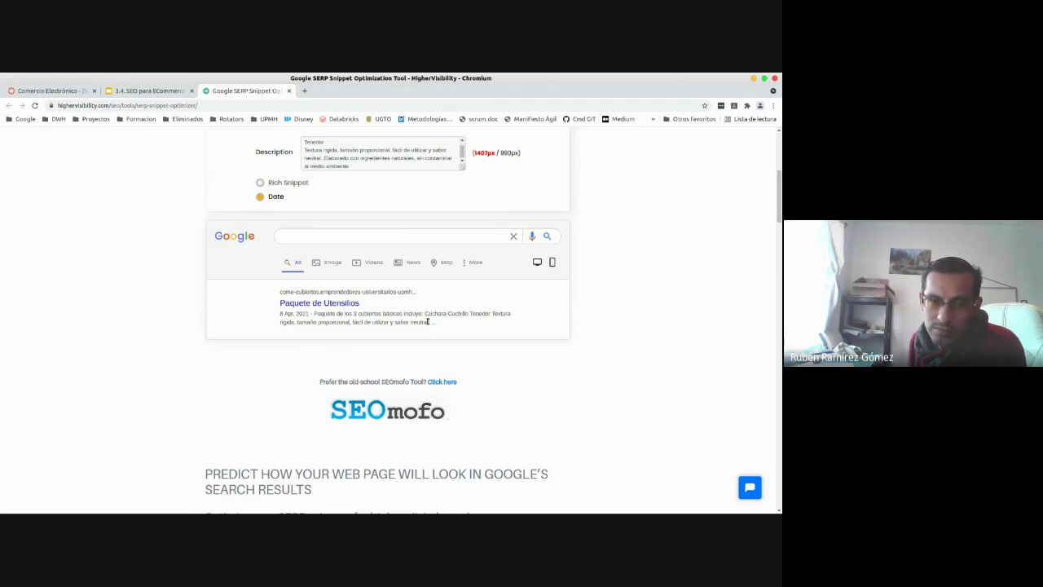
left_click_drag(779, 201, 779, 188)
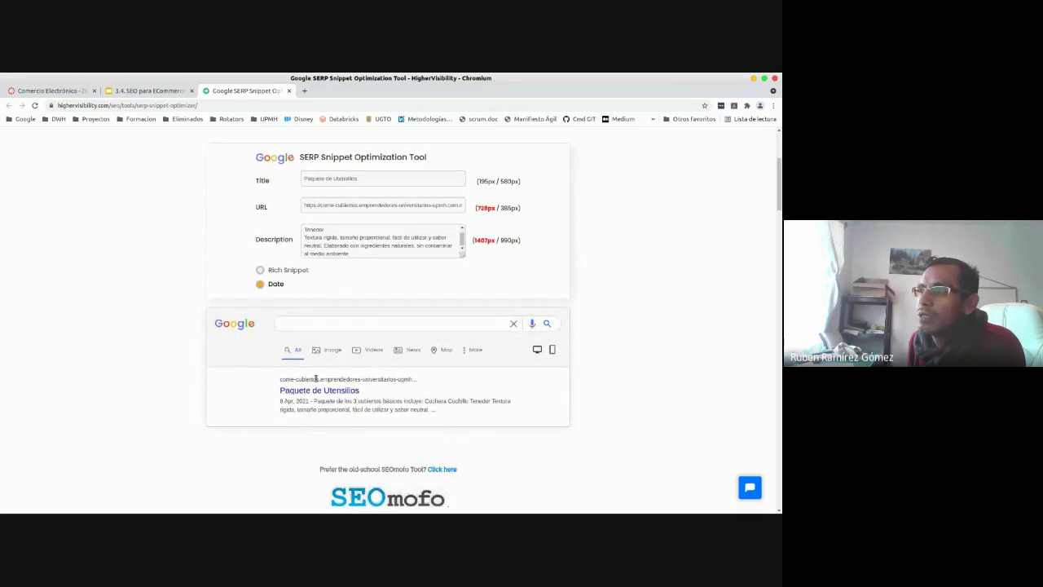
left_click_drag(281, 378, 425, 379)
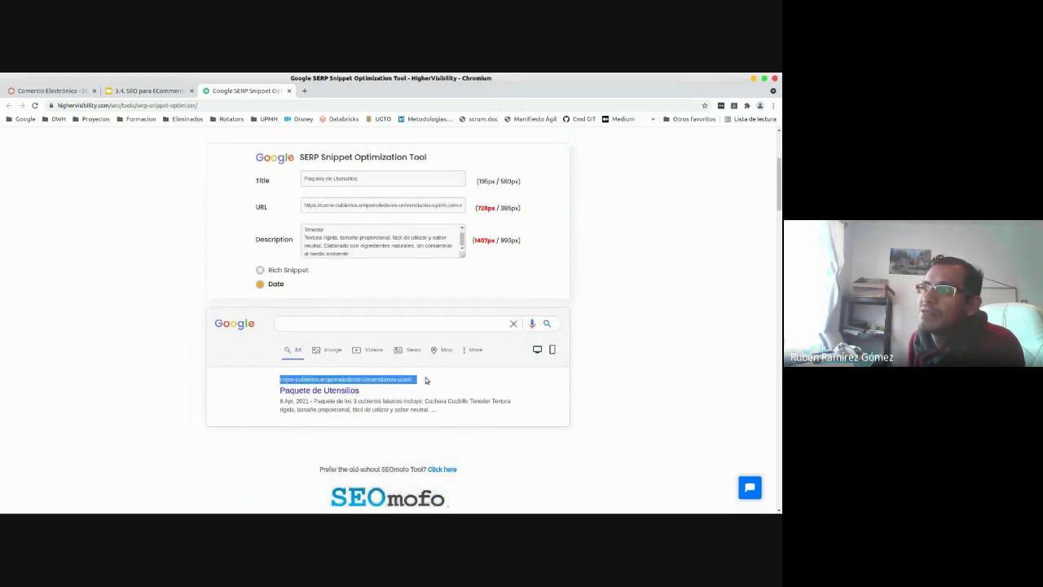
left_click(425, 380)
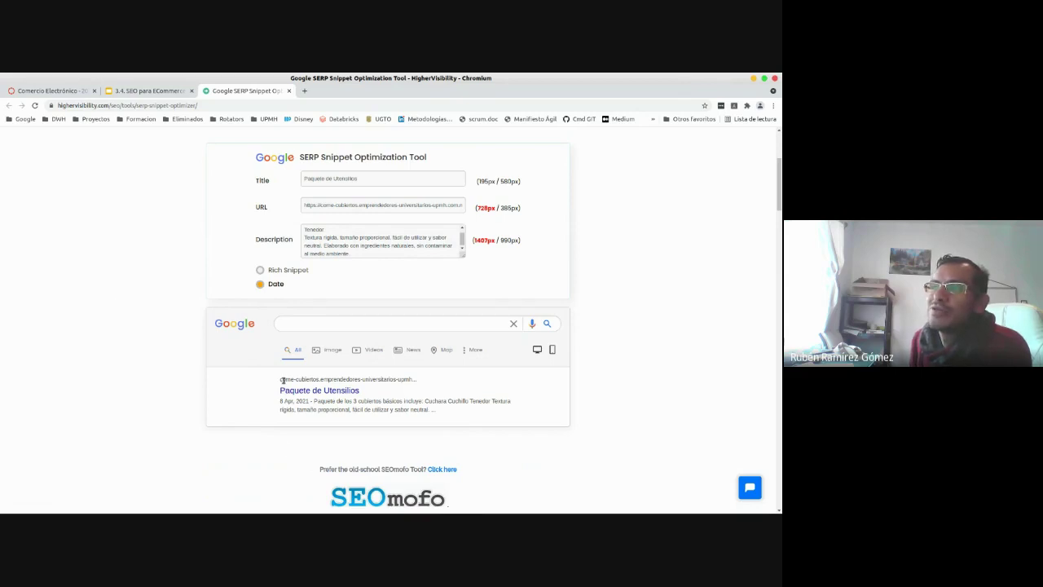
left_click_drag(282, 379, 426, 385)
left_click(416, 383)
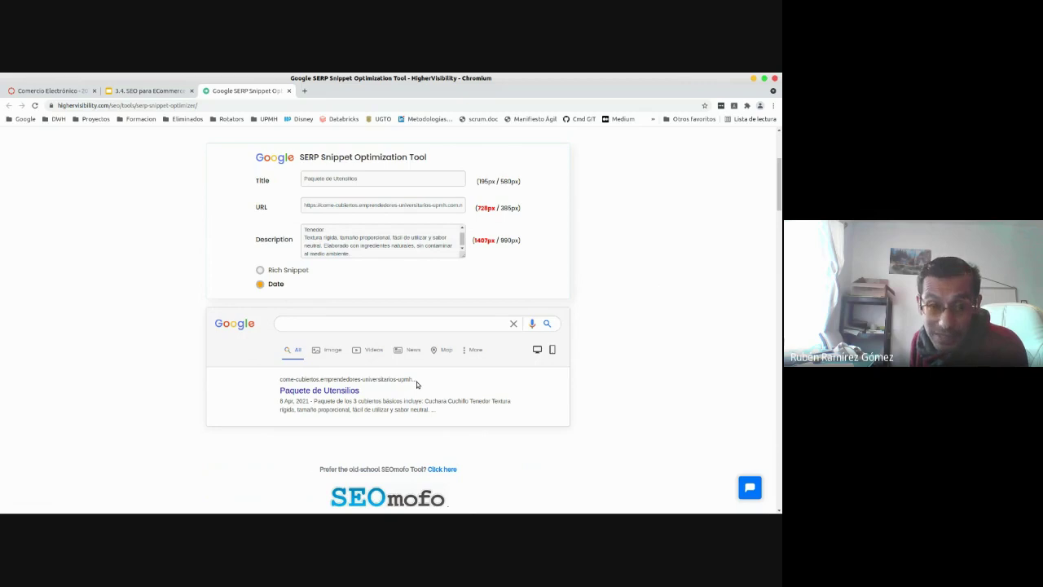
- Shorten the snippet URL to xomatli.com.mx/producto/paquete-de-utensilios/
double_click(445, 205)
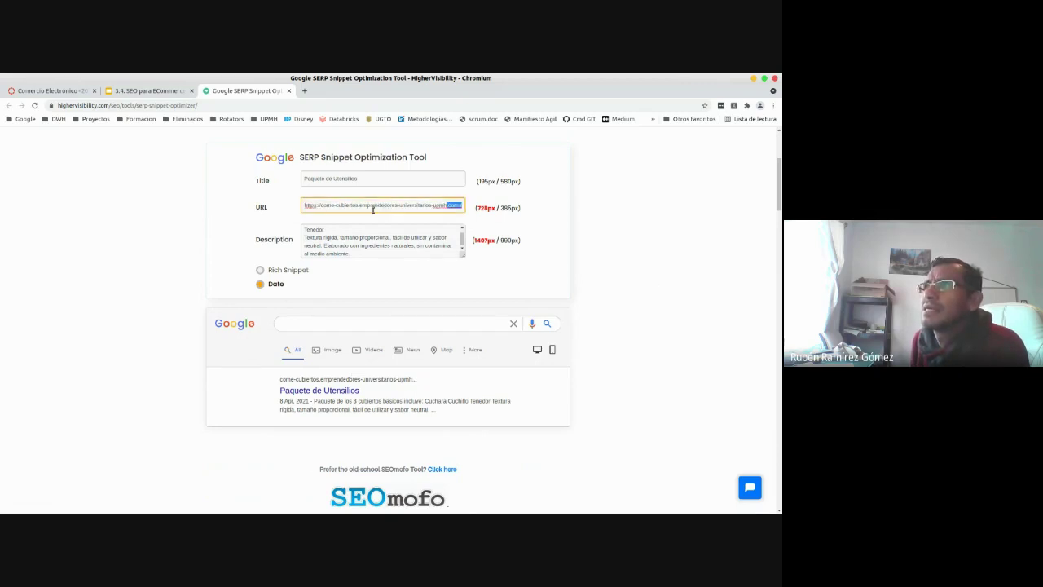
left_click(319, 207, "shift")
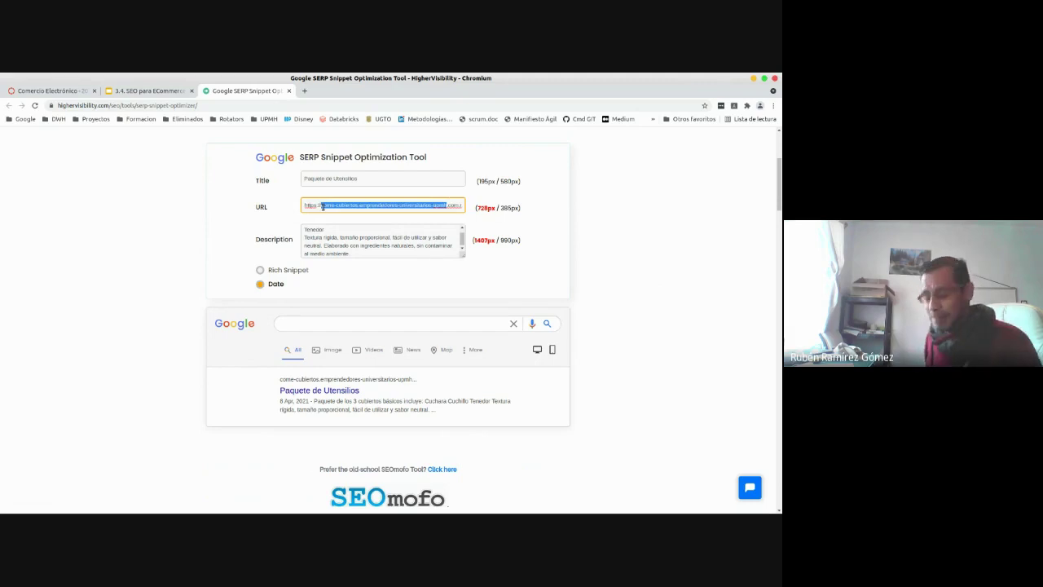
type("xomatli.com.mx/producto/paquete-de-utensilios/")
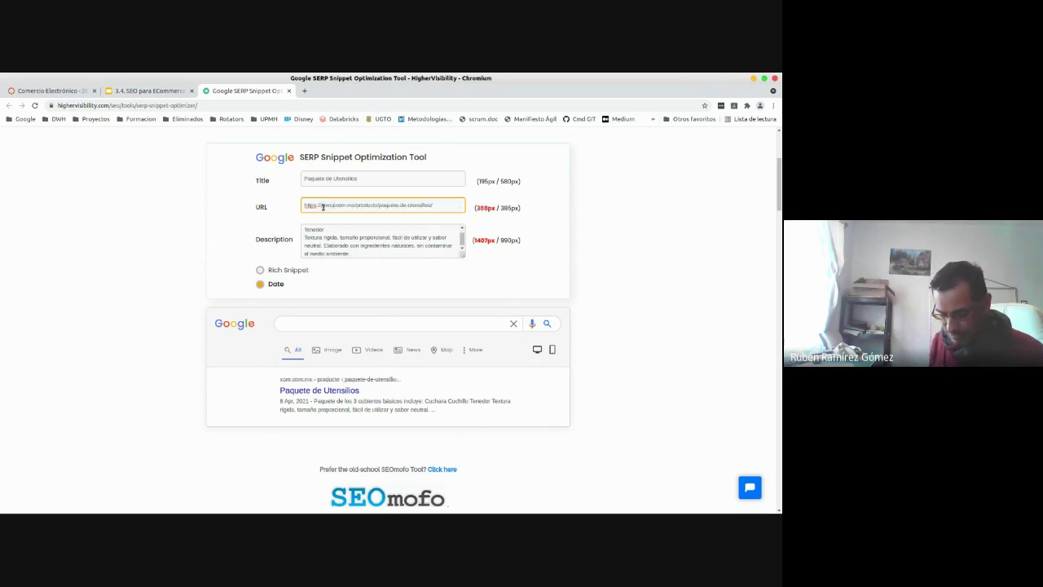
double_click(323, 206)
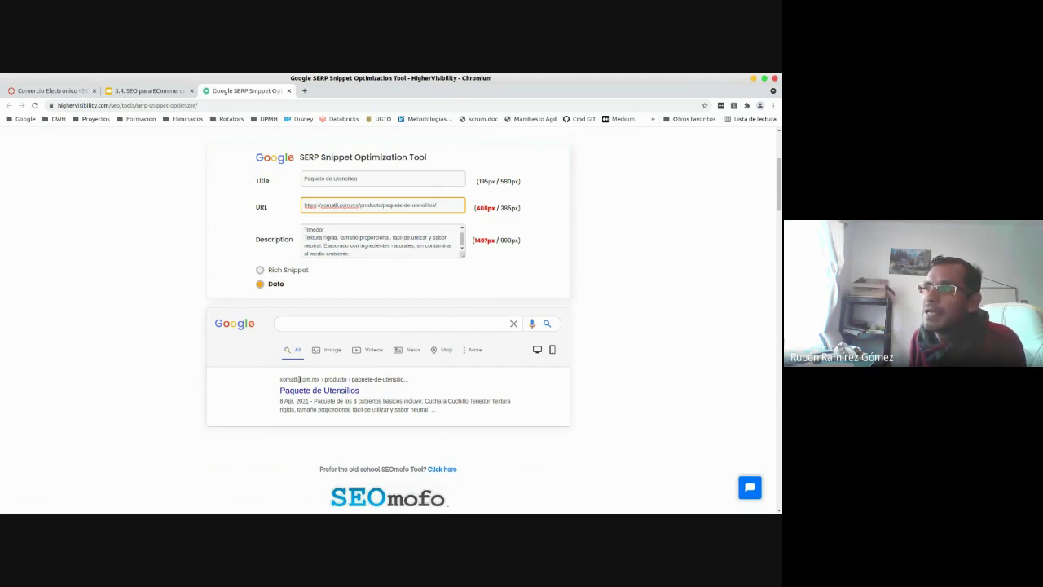
left_click_drag(279, 383, 414, 381)
left_click(413, 381)
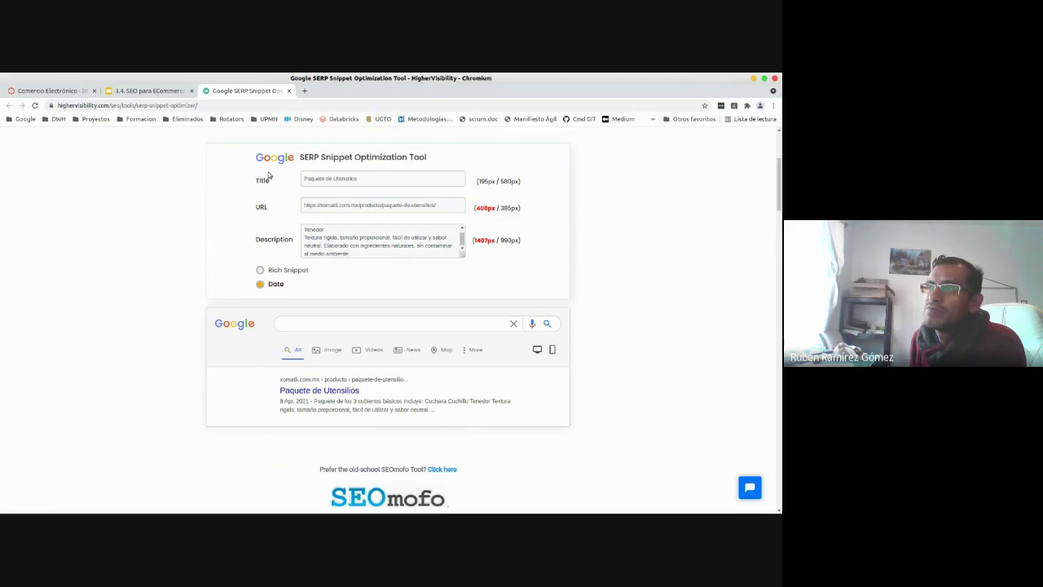
- Retitle the snippet 'Paquete de Cubiertos Comestibles'
left_click_drag(374, 178, 296, 181)
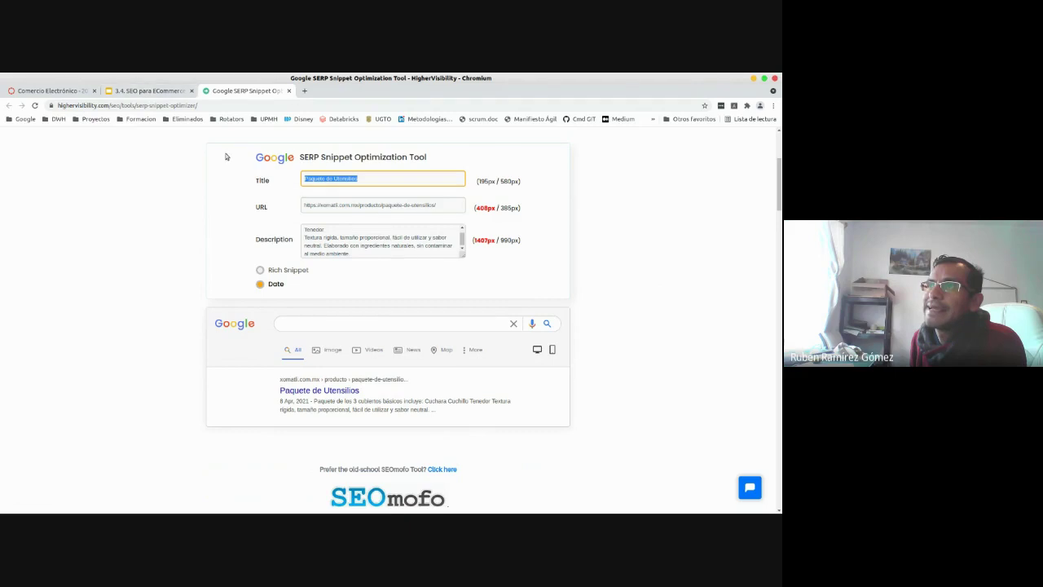
left_click(386, 178)
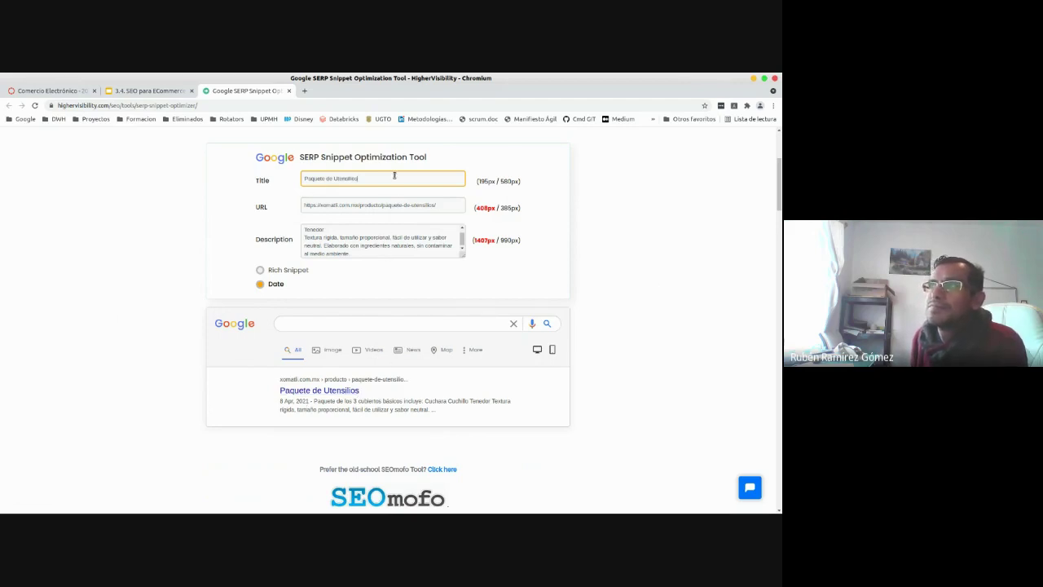
type("Comes")
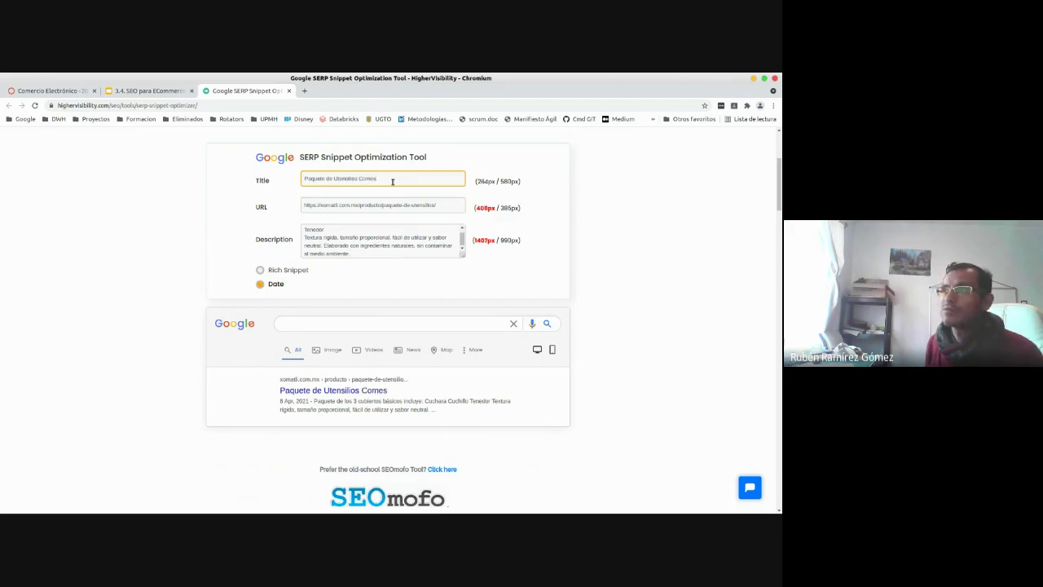
key("BackSpace")
key("BackSpace")
key("BackSpace")
key("BackSpace")
key("BackSpace")
key("BackSpace")
key("BackSpace")
key("BackSpace")
key("BackSpace")
key("BackSpace")
key("BackSpace")
key("BackSpace")
key("BackSpace")
key("BackSpace")
key("BackSpace")
key("BackSpace")
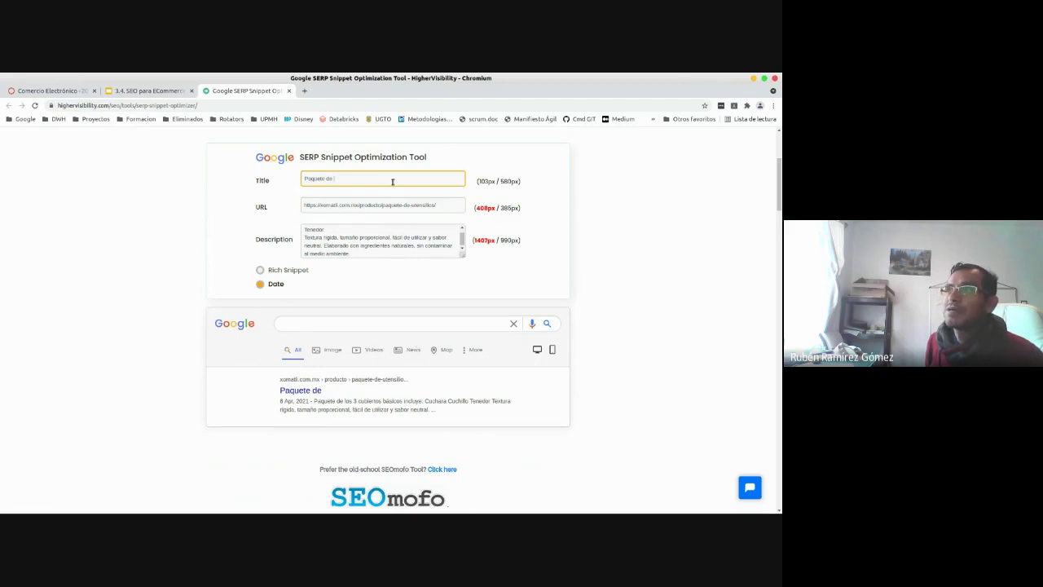
type("Cubier")
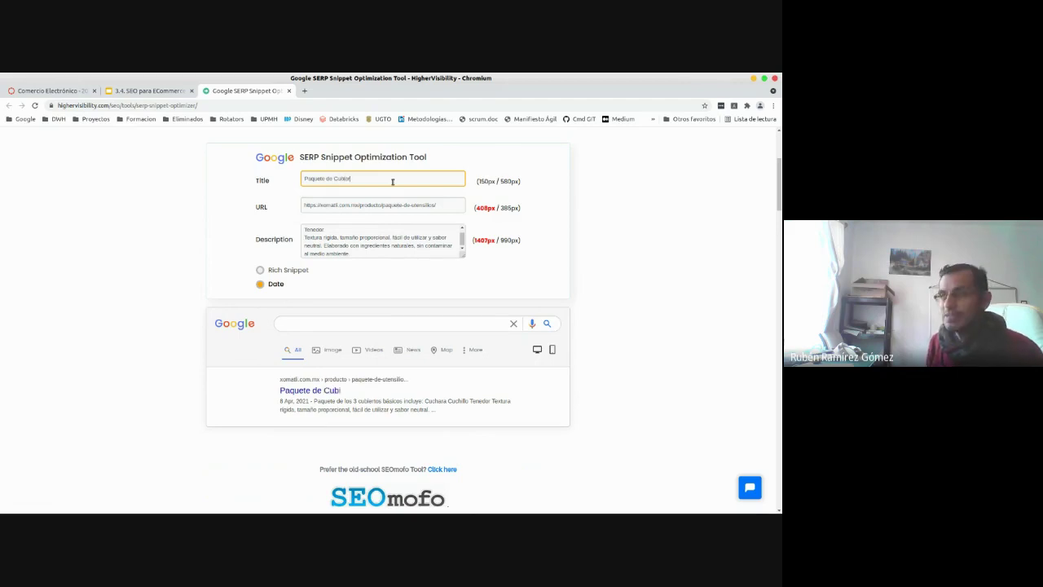
type("tos Comestibles")
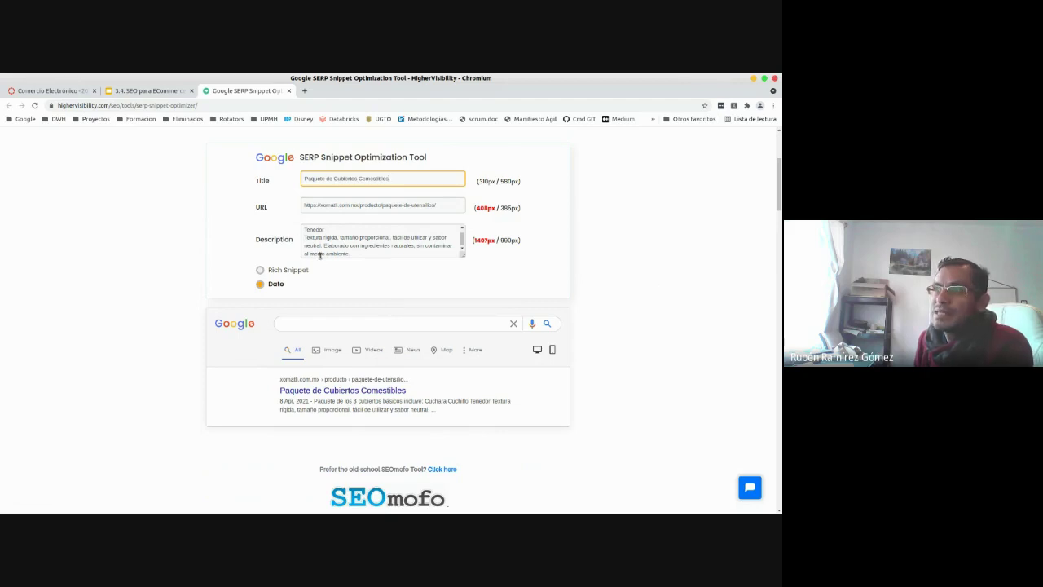
- Replace 'los básicos' with 'comestibles' and remove 'incluye:' from the description's opening
left_click_drag(463, 240, 463, 230)
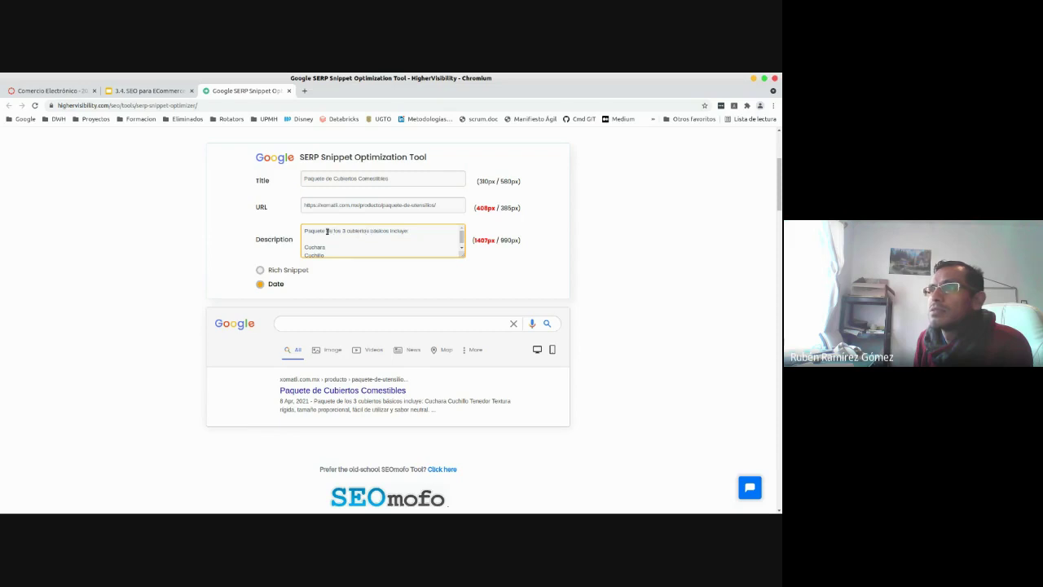
double_click(337, 230)
key("BackSpace")
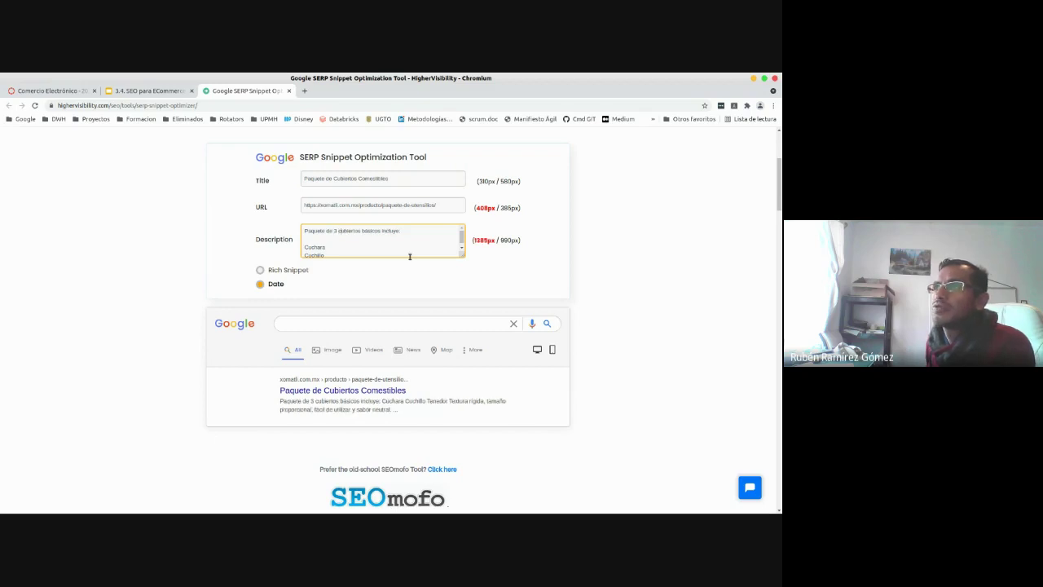
key("ctrl+shift+Right")
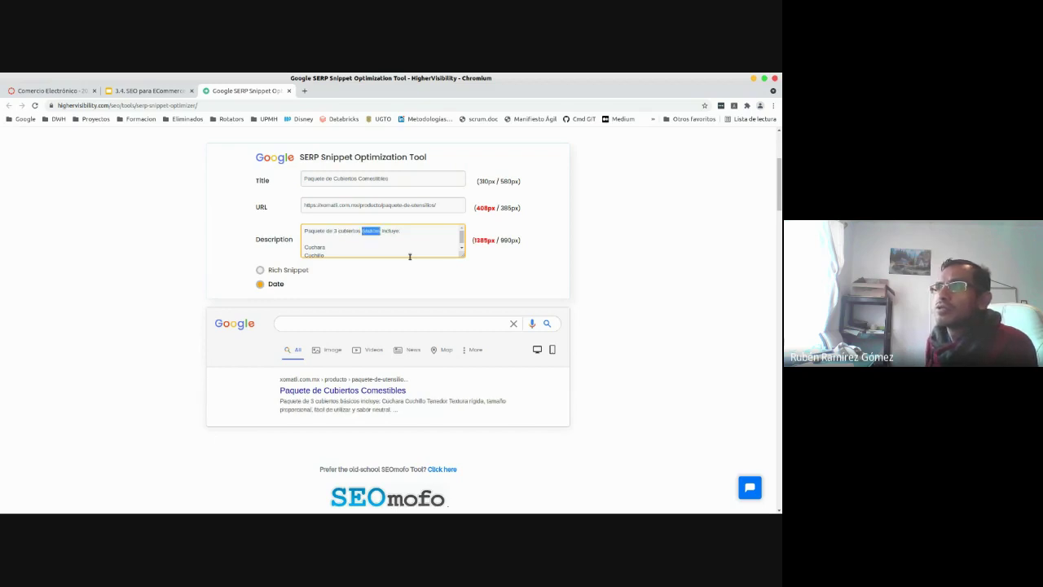
type("comestibles")
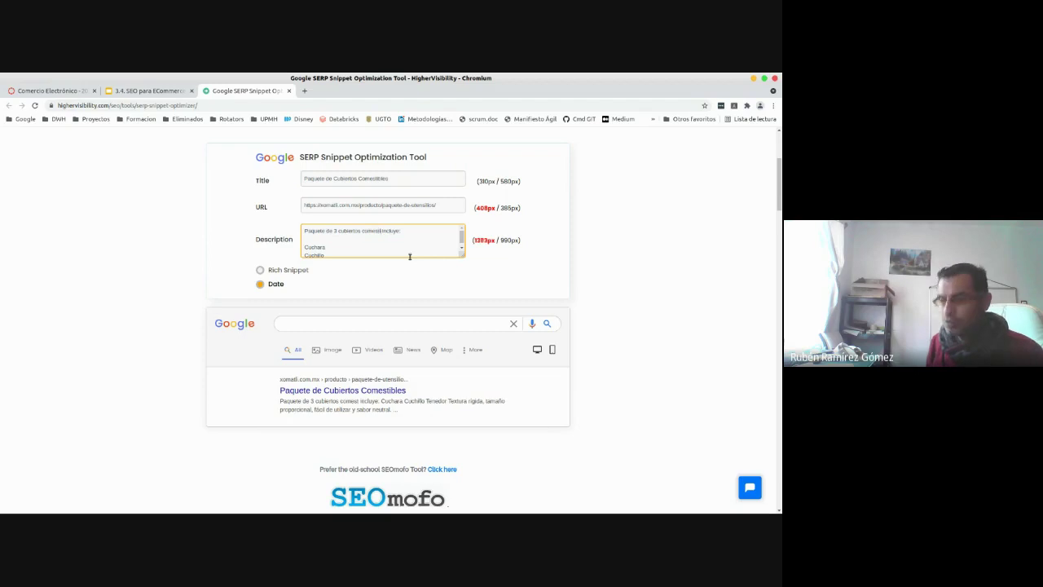
key("ctrl+shift+Right")
key("BackSpace")
- Put cuchara, cuchillo and tenedor in parentheses on the first line, followed by 'cubiertos comestibles de textura'
type("(")
key("Delete")
key("Delete")
key("ctrl+Delete")
type("cuchara")
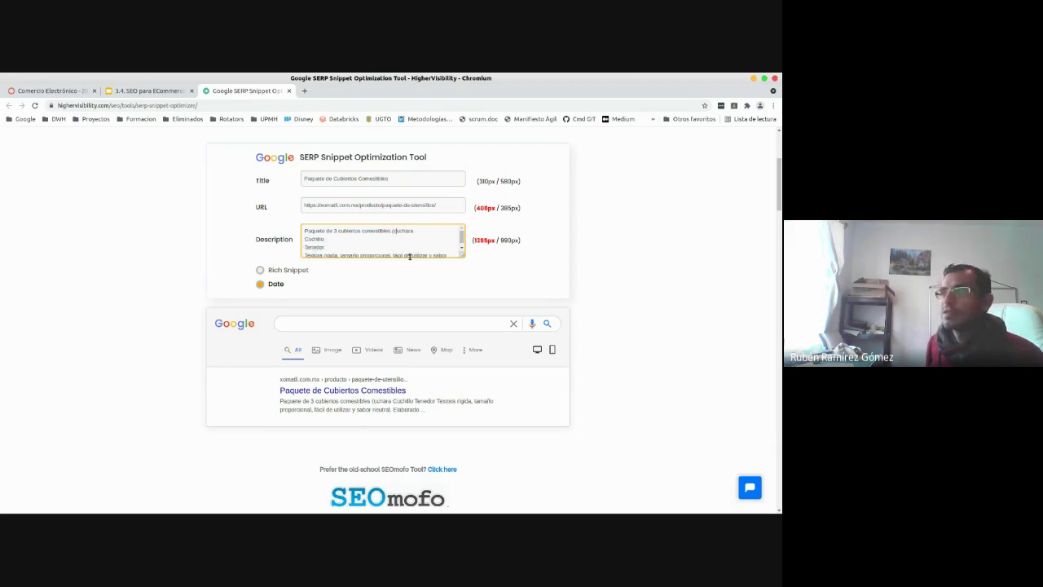
type(",")
key("Delete")
key("Delete")
type("cuchillo")
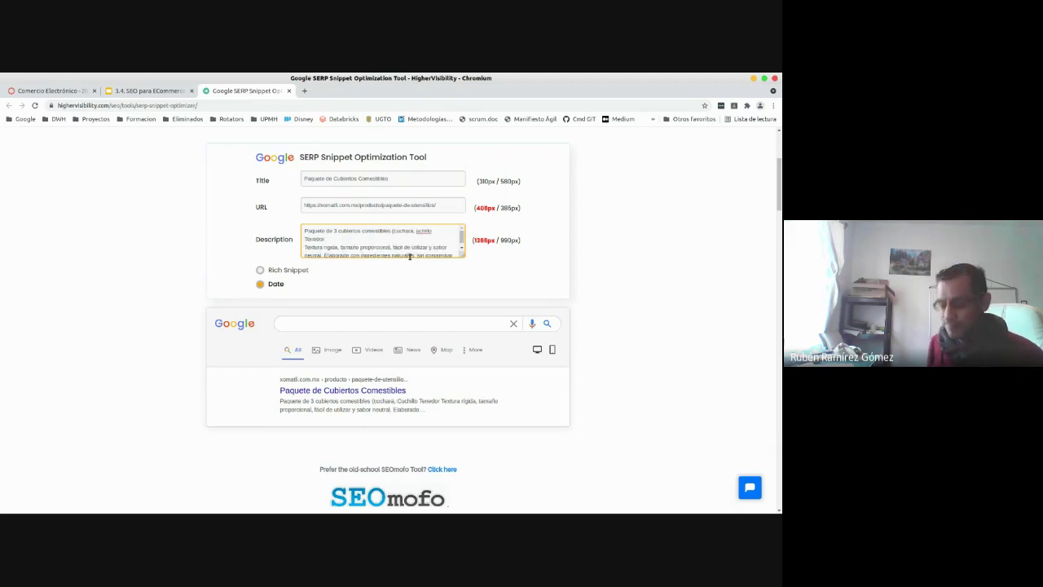
type(",")
key("Delete")
key("Delete")
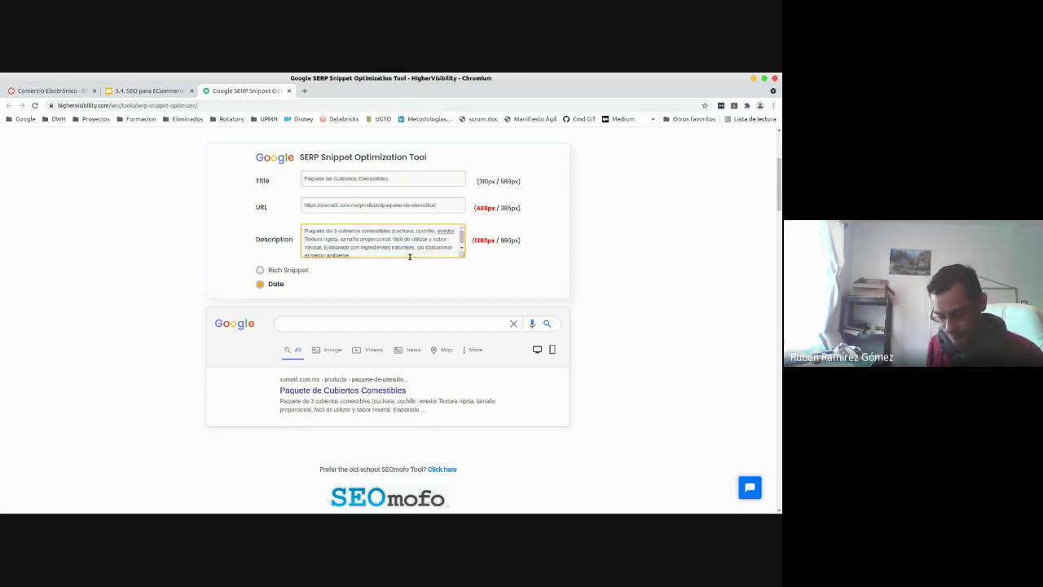
type("t")
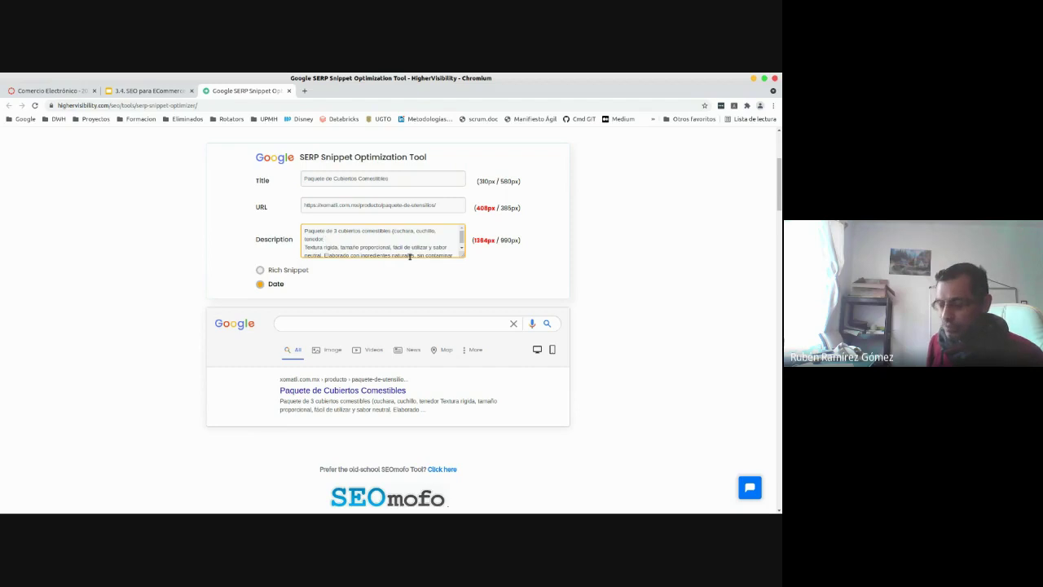
type(")")
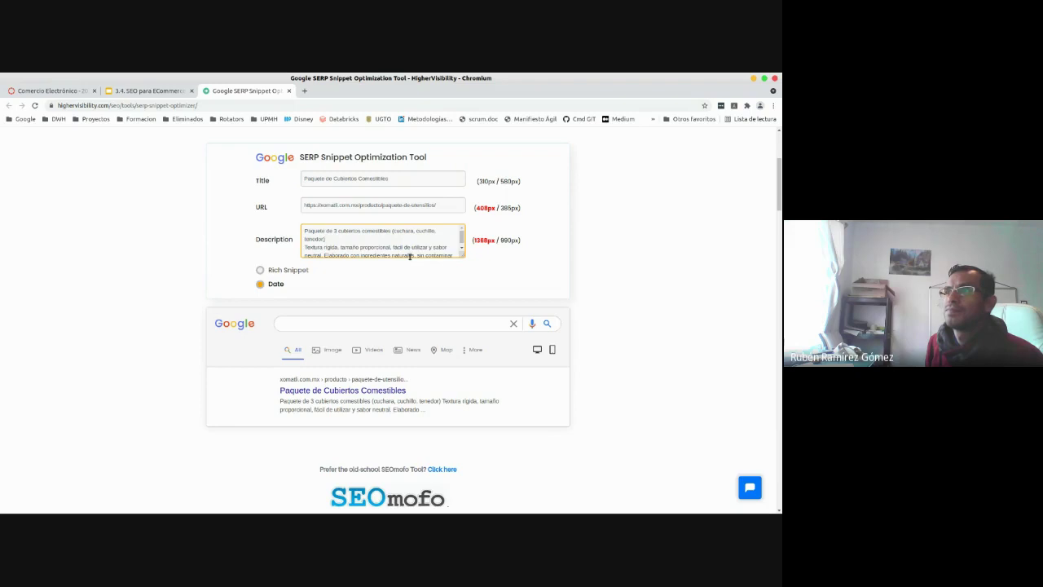
type(".")
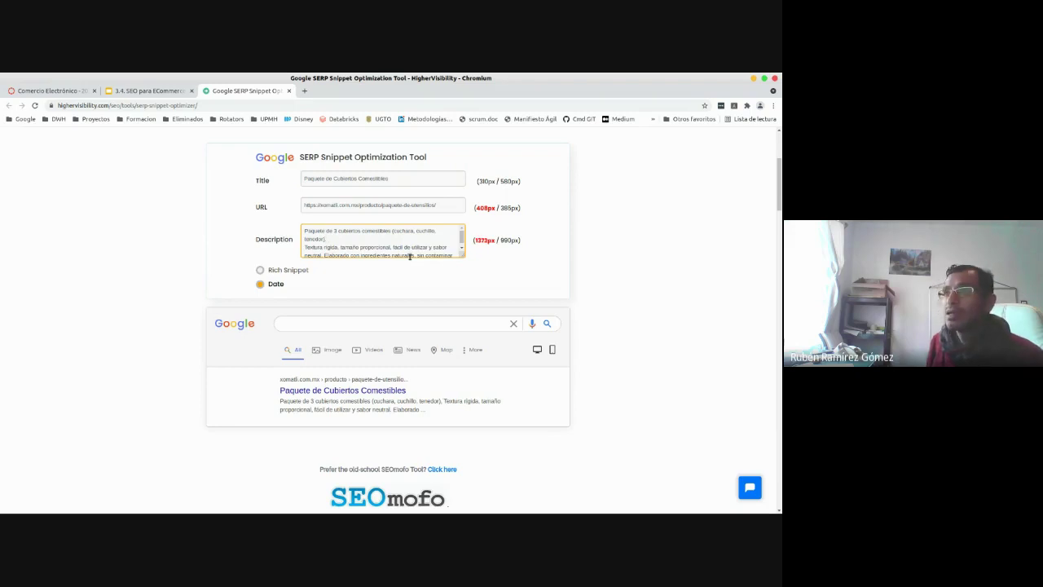
type("cubiertos comestibles de Textura rígida, tamaño")
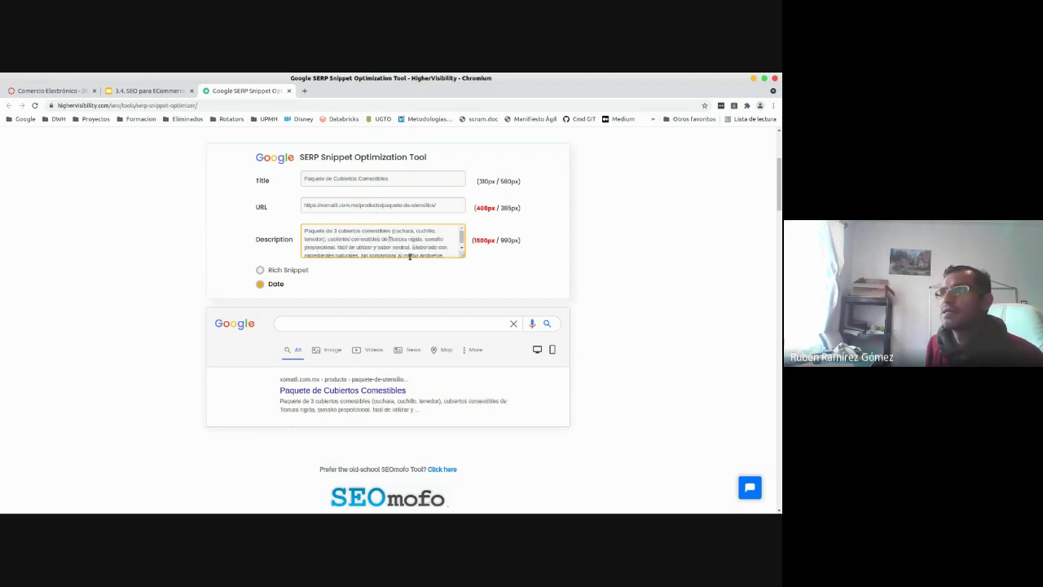
key("Delete")
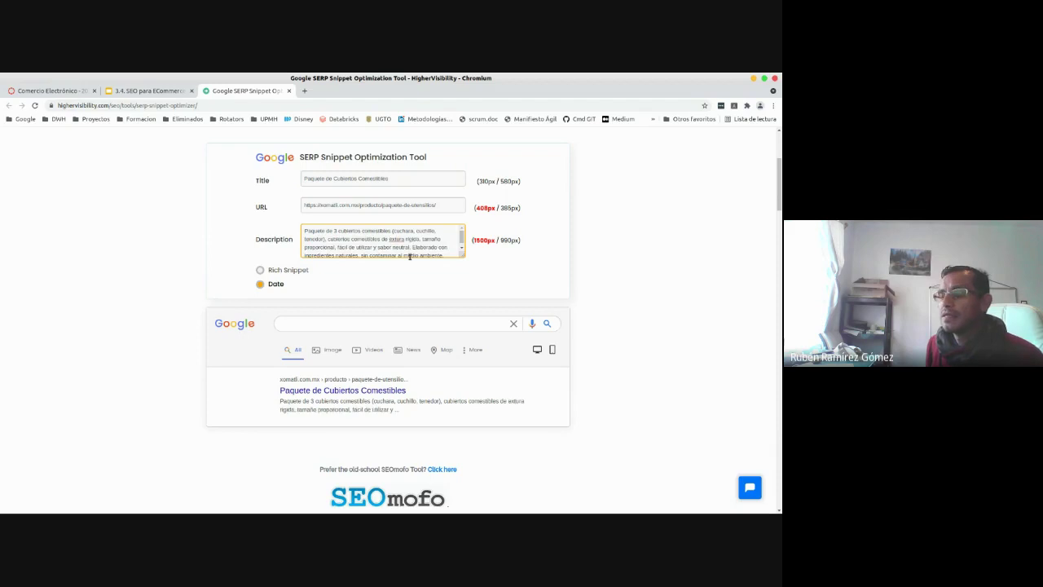
type("t")
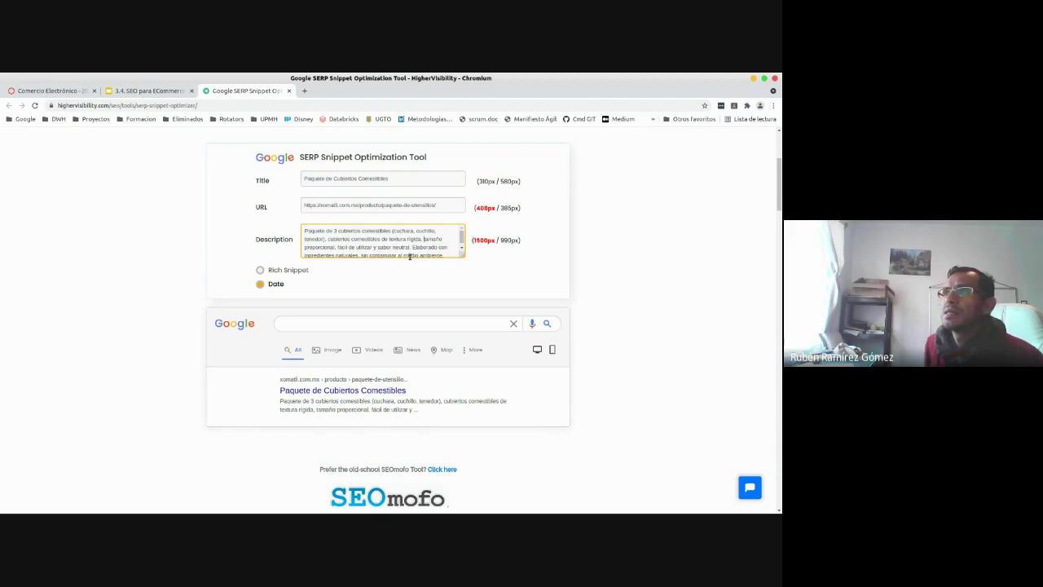
- Delete 'tamaño proporcional, fácil de utilizar' and the comma after 'rígida'
key("shift+Down")
key("shift+Left")
key("shift+Left")
key("shift+Left")
key("shift+Left")
key("shift+Left")
key("shift+Left")
key("shift+Left")
key("shift+Left")
key("shift+Left")
key("shift+Left")
key("shift+Left")
key("shift+Left")
key("shift+Left")
key("shift+Left")
key("shift+Left")
key("shift+Left")
key("shift+Left")
key("shift+Left")
key("shift+Left")
key("shift+Left")
key("shift+Left")
key("shift+Left")
key("shift+Left")
key("shift+Left")
key("shift+Left")
key("shift+Left")
key("shift+Right")
key("shift+Right")
key("shift+Right")
key("shift+Right")
key("shift+Right")
key("shift+Right")
key("shift+Right")
key("shift+Right")
key("shift+Right")
key("shift+Right")
key("shift+Right")
key("shift+Right")
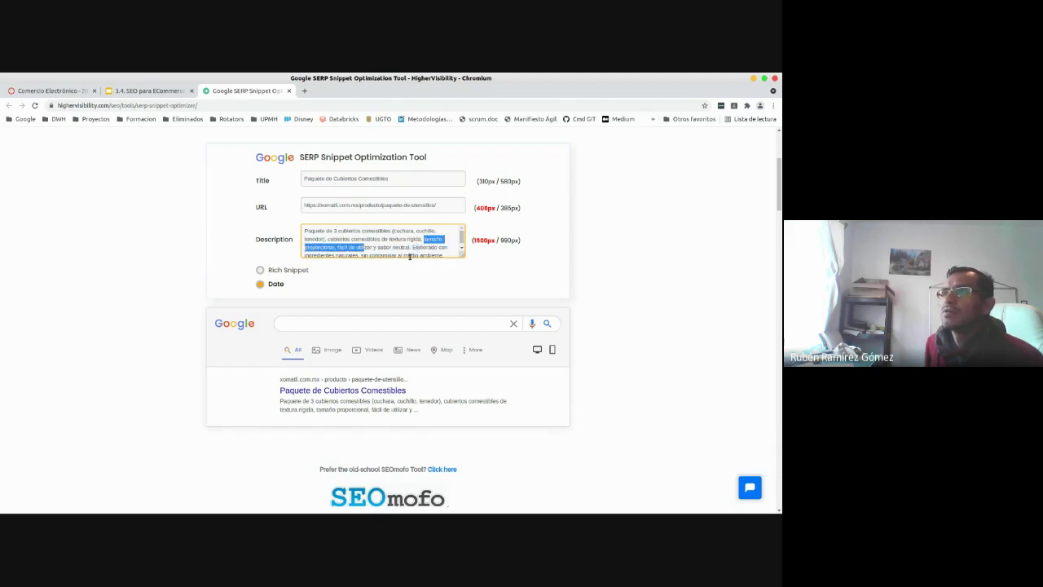
key("BackSpace")
key("Left")
key("BackSpace")
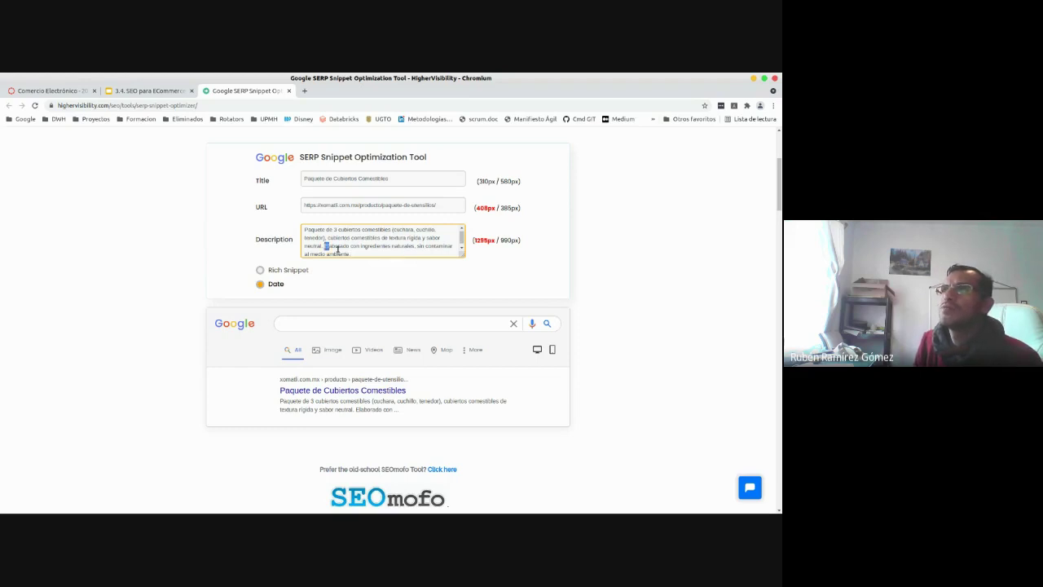
left_click_drag(326, 246, 364, 252)
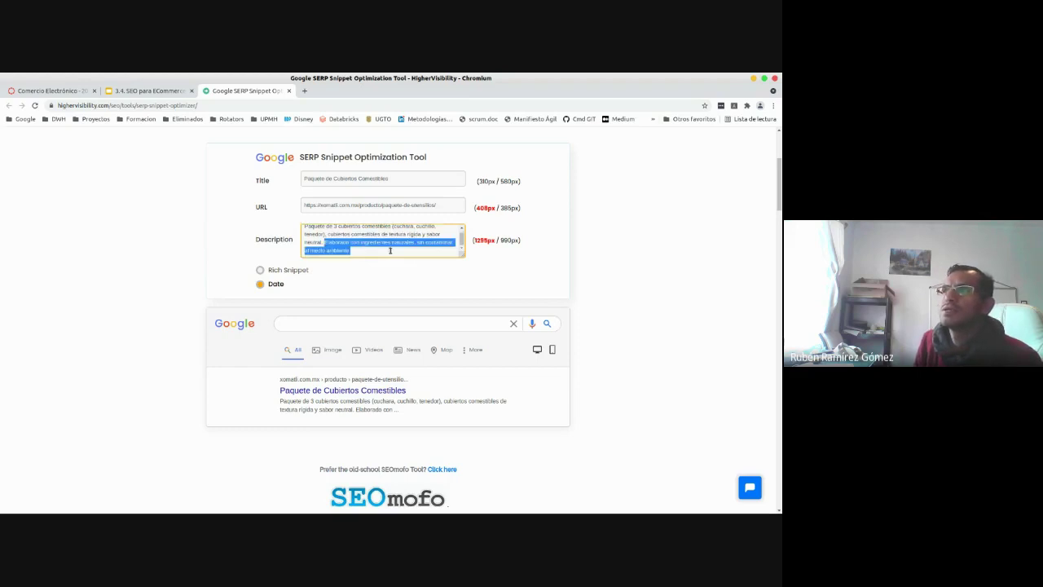
left_click(379, 249)
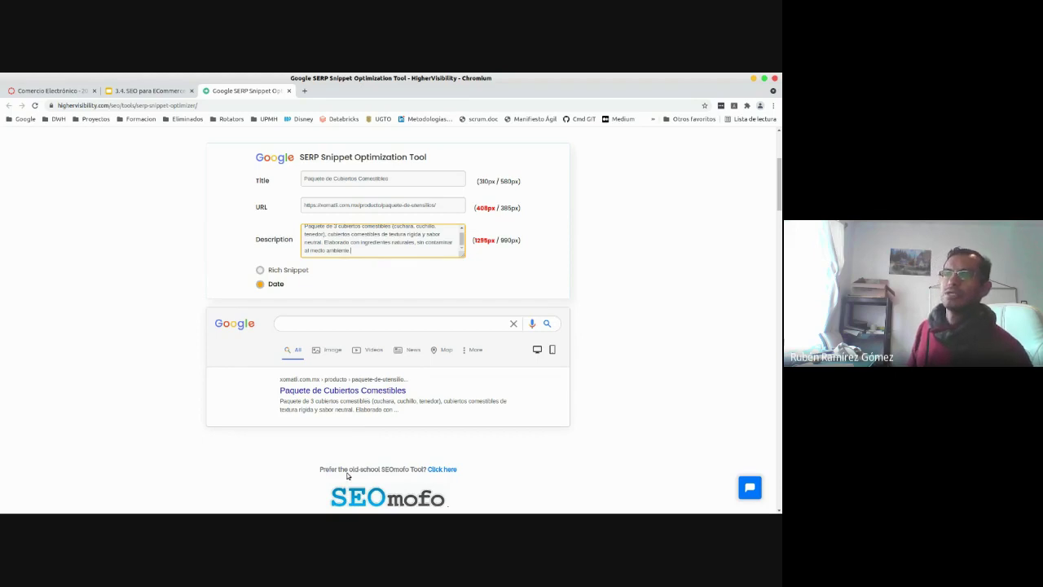
left_click_drag(356, 409, 411, 412)
left_click(378, 247)
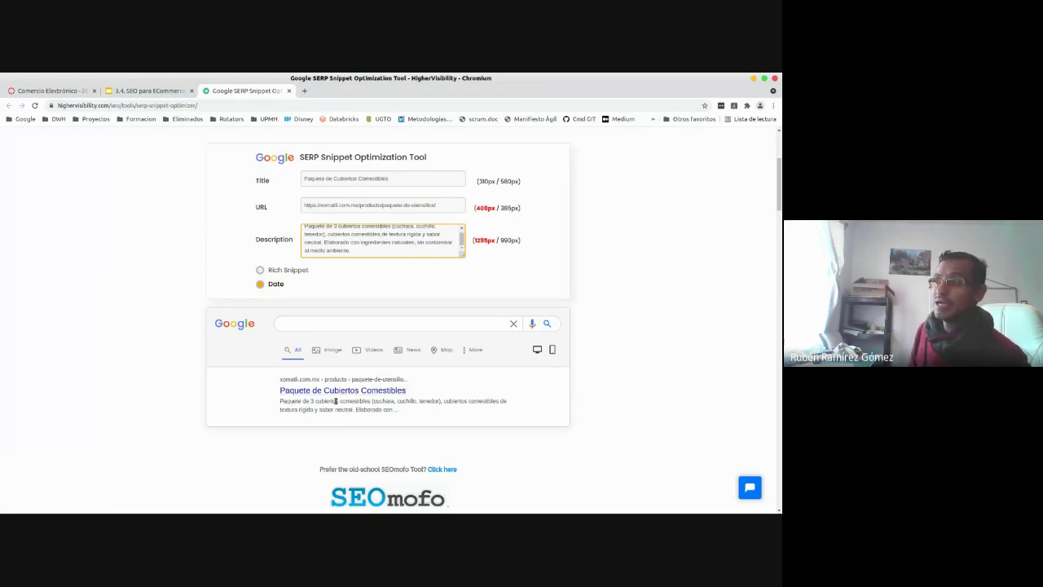
left_click_drag(316, 400, 371, 401)
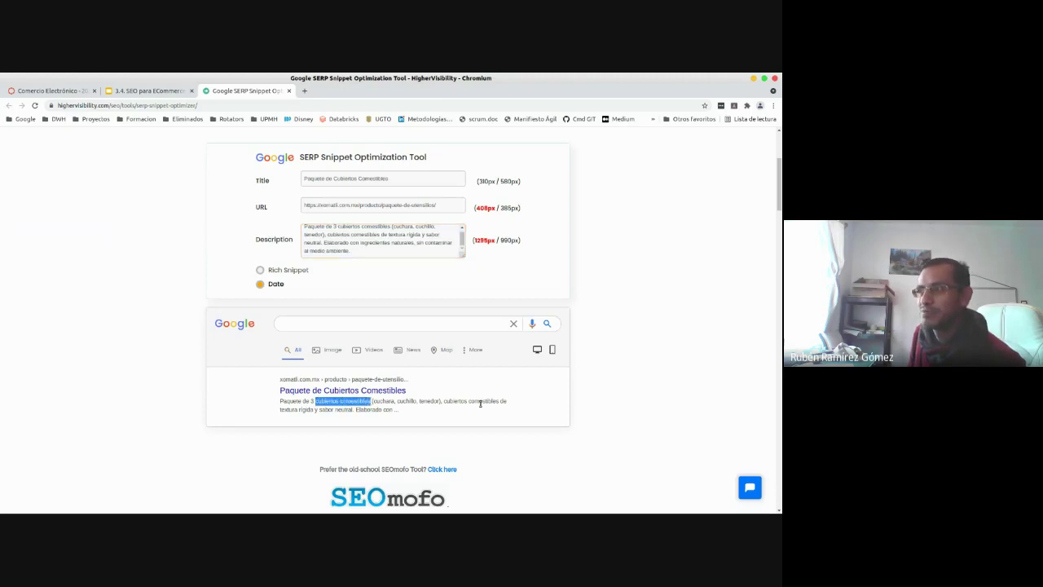
left_click_drag(446, 401, 501, 401)
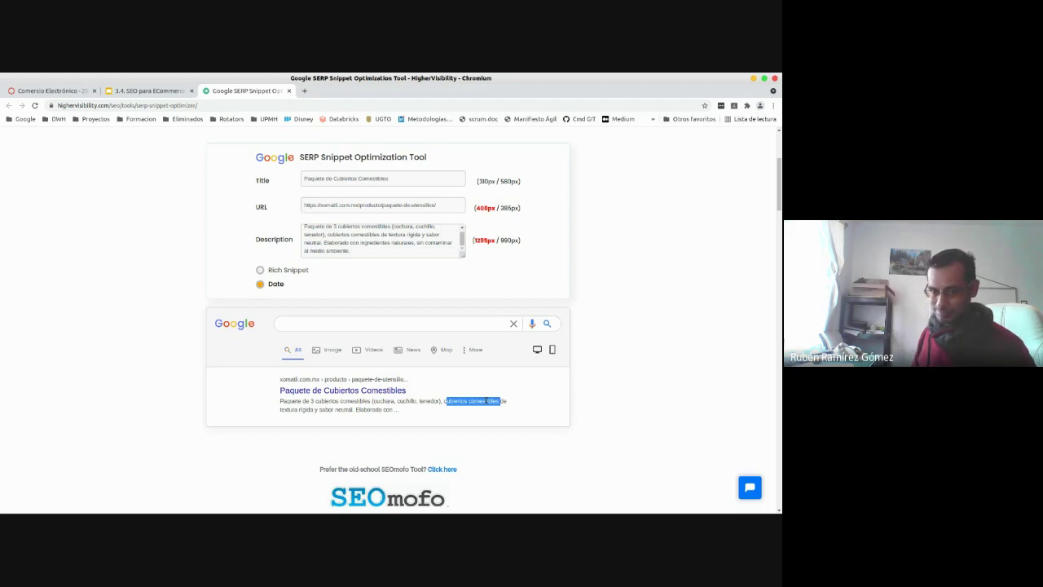
left_click(460, 412)
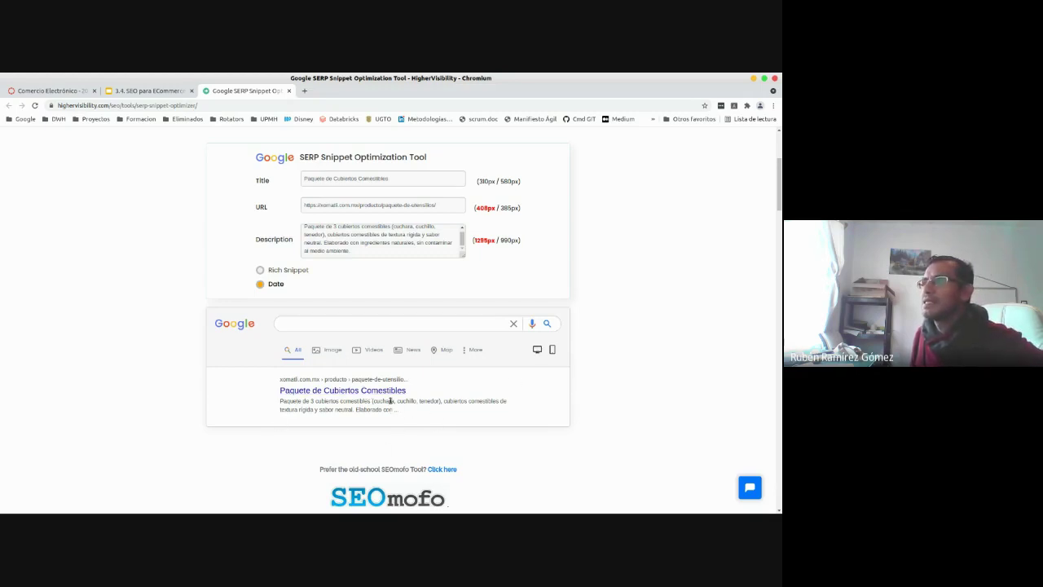
left_click(553, 350)
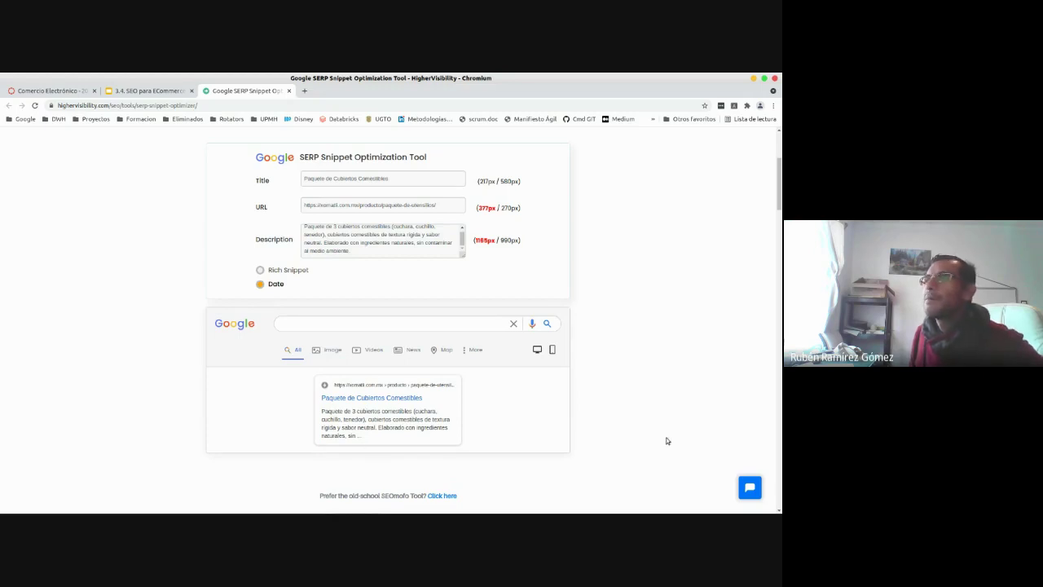
scroll(779, 183, "up", 1)
scroll(387, 326, "down", 3)
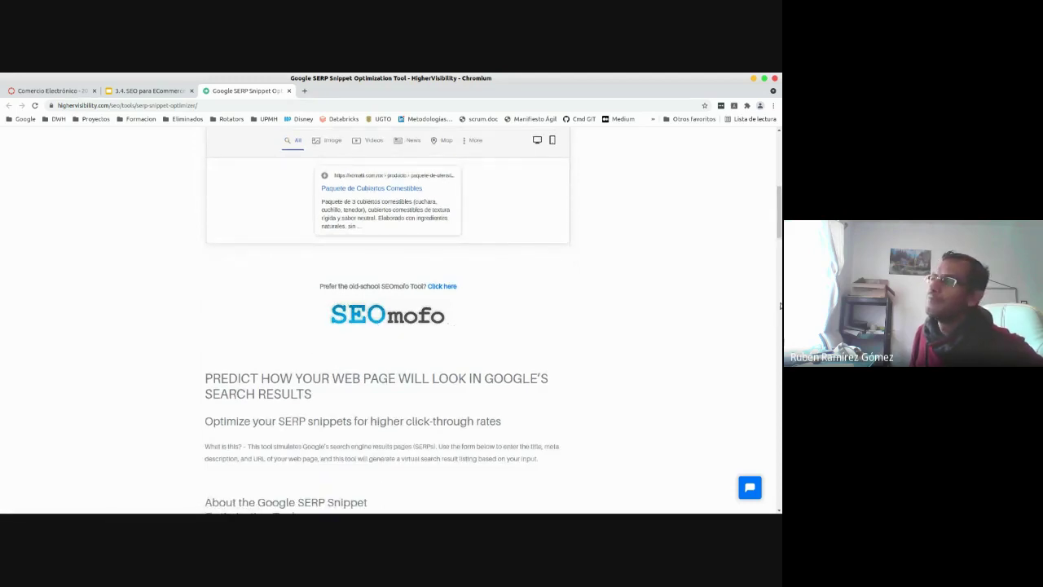
left_click_drag(779, 232, 780, 163)
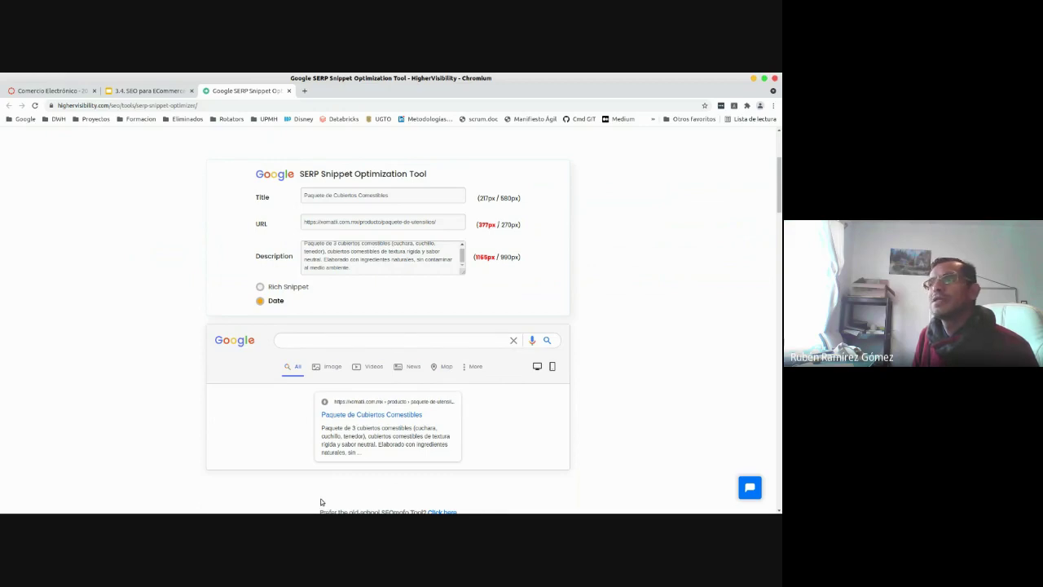
left_click(538, 366)
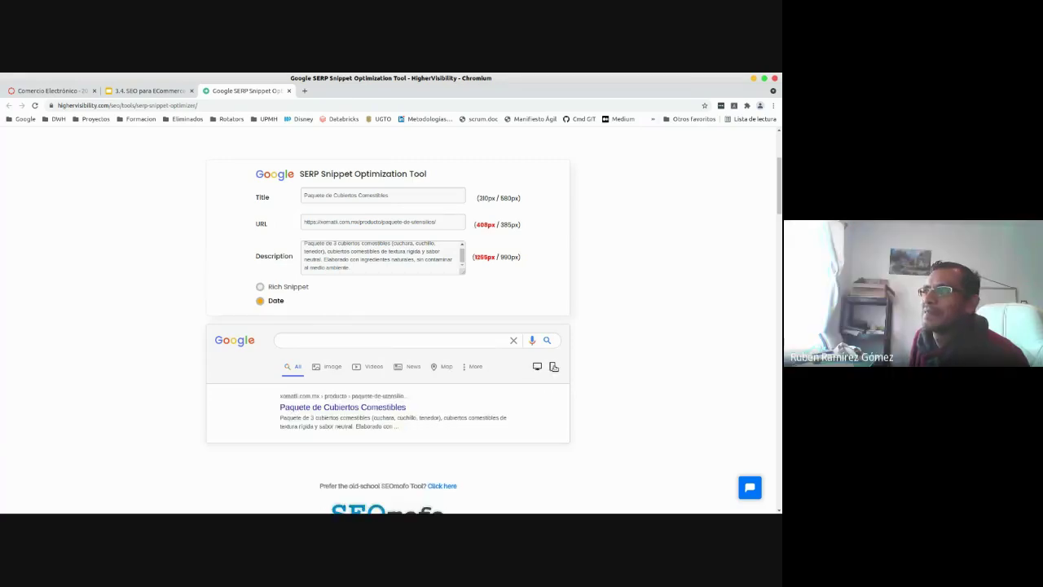
left_click(552, 367)
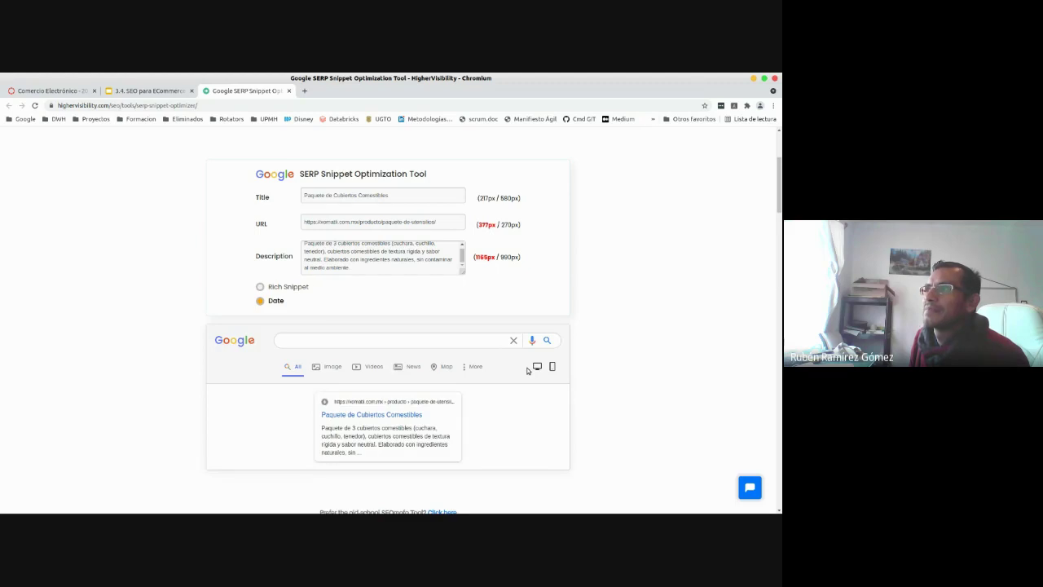
left_click(537, 367)
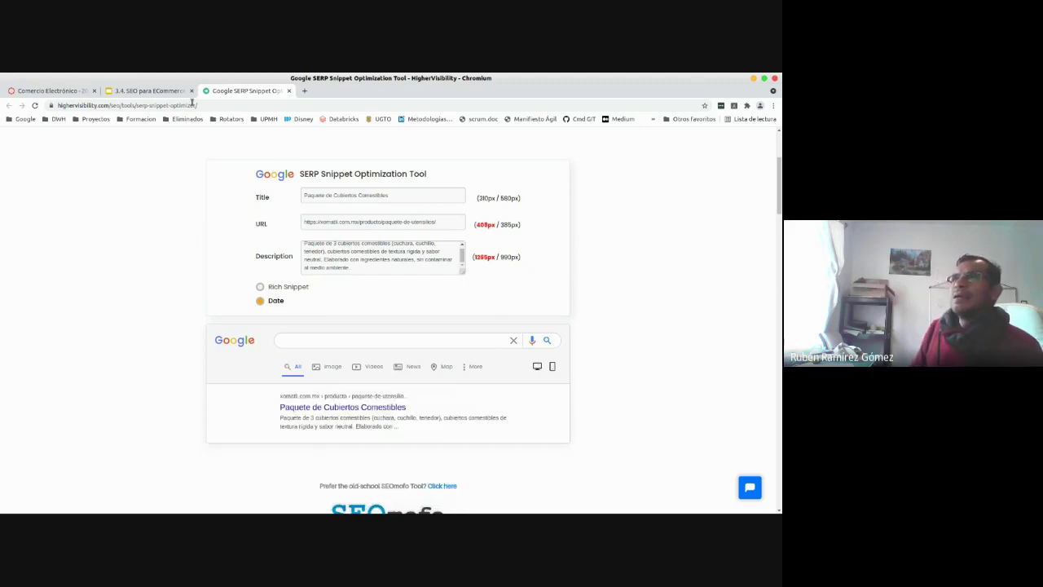
- Check the SEO para ECommerce slides, then bring the Xomatli product page window forward
left_click(157, 94)
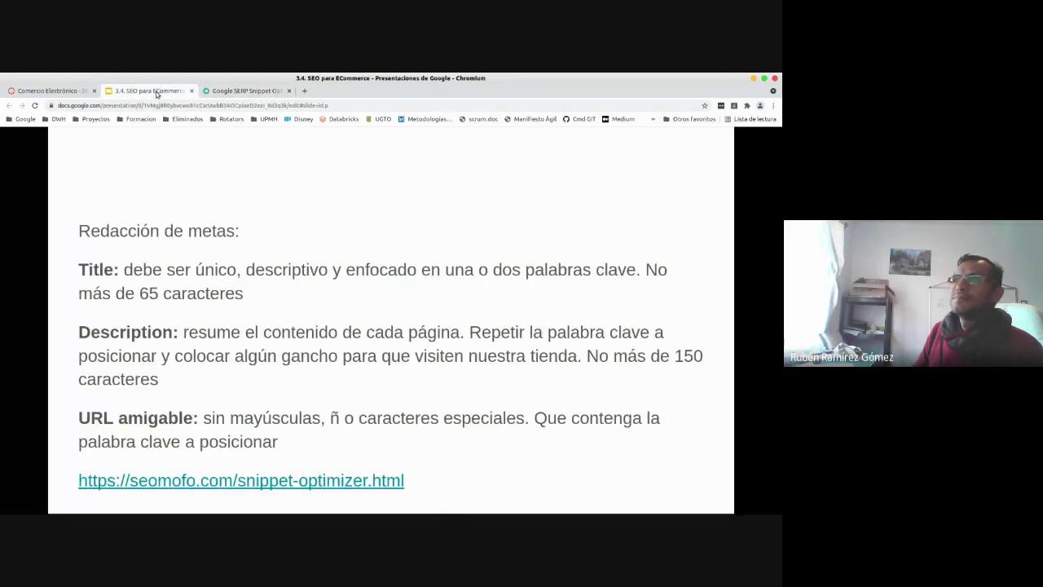
left_click(236, 91)
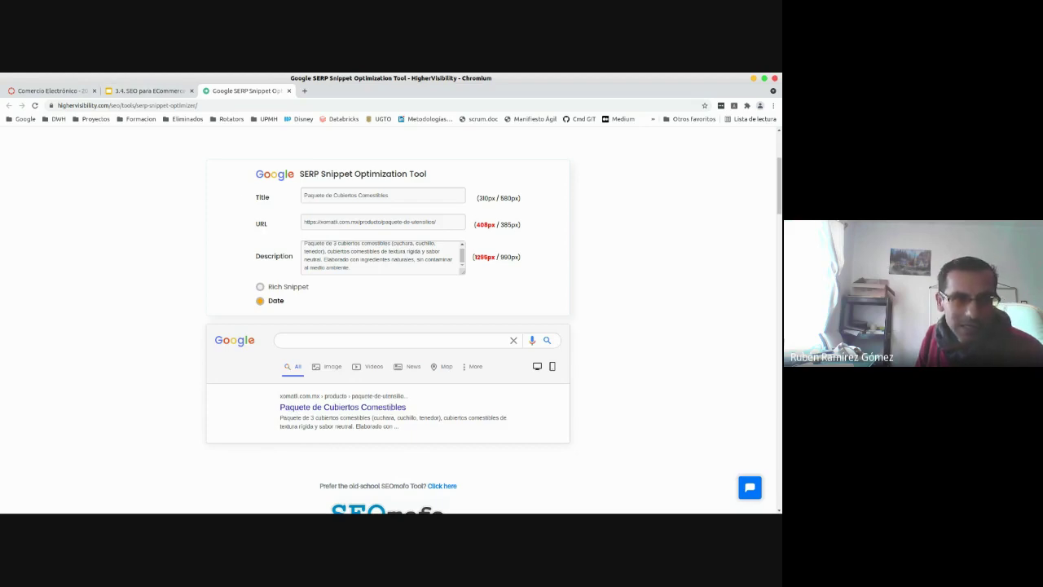
key("alt+Tab")
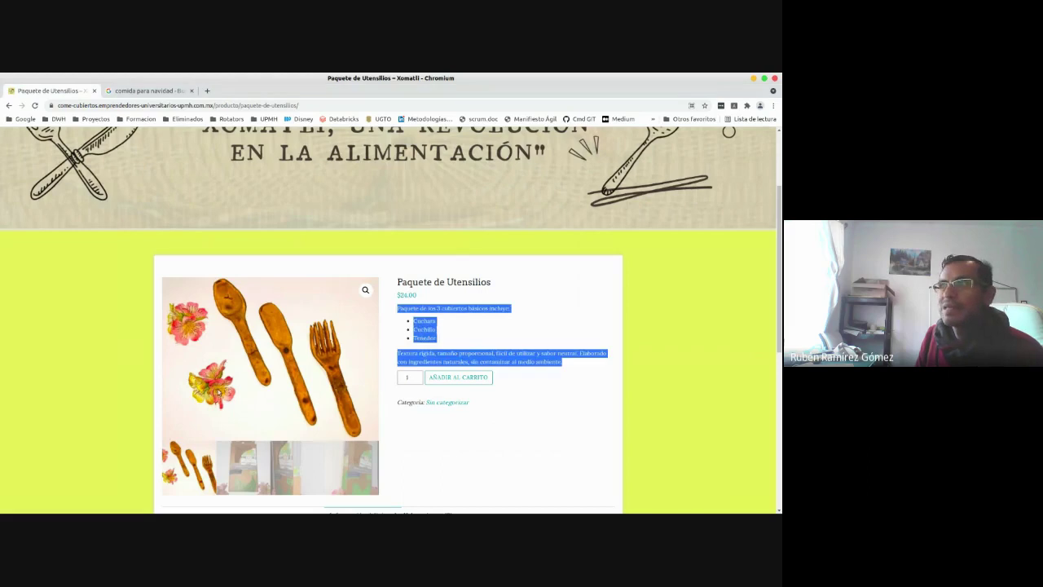
- Review the product's description text and URL, then minimize the Xomatli product window
left_click(406, 278)
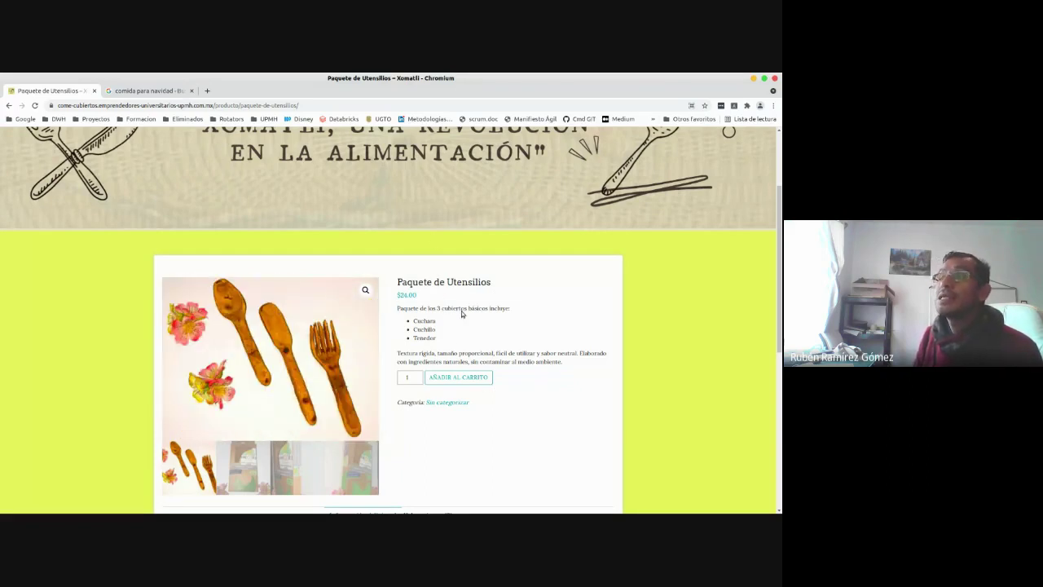
left_click_drag(416, 282, 575, 365)
left_click(575, 365)
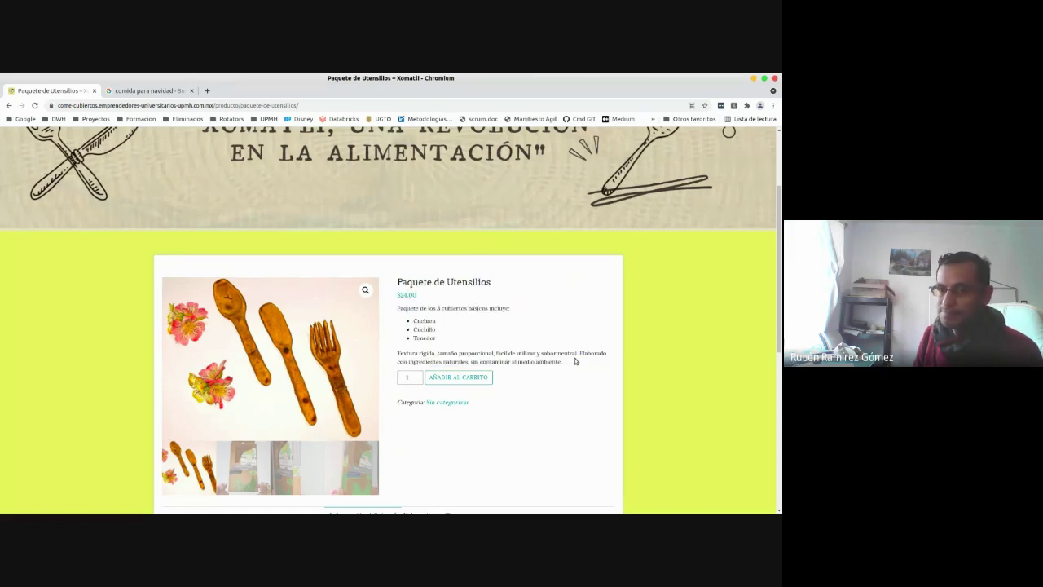
left_click(308, 104)
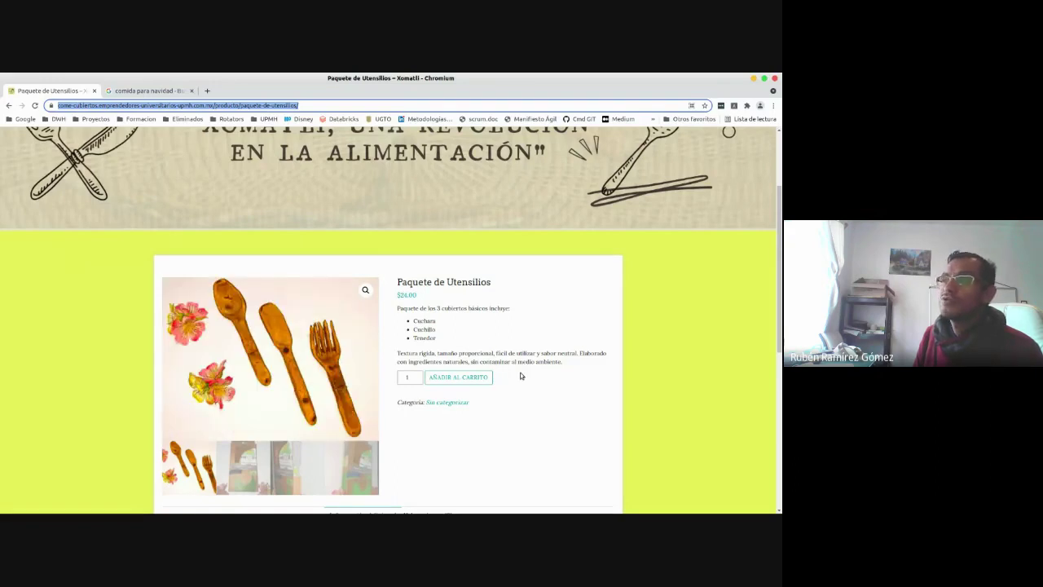
left_click(544, 408)
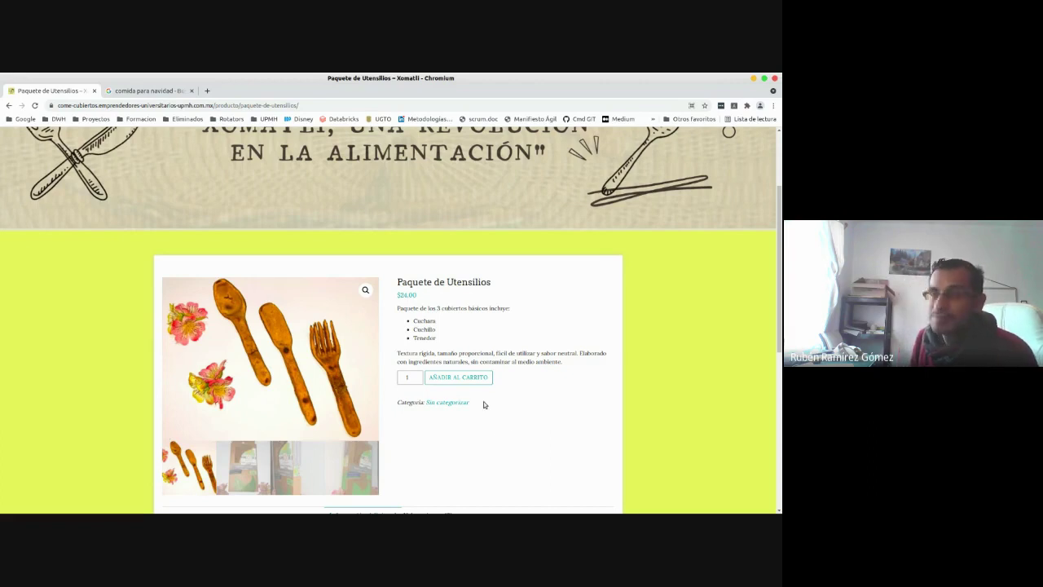
left_click(754, 78)
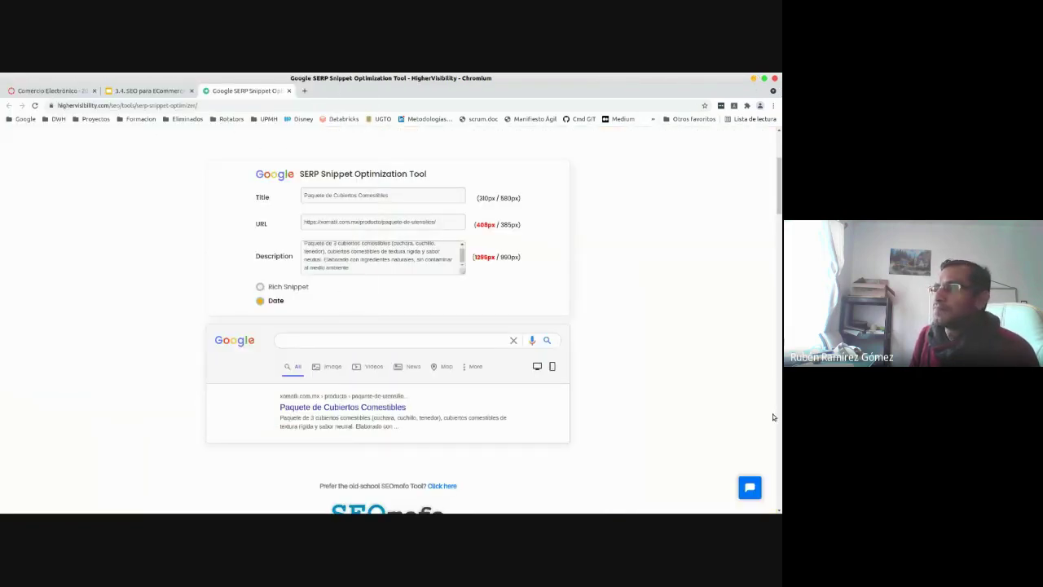
- Show the SEO para ECommerce '2. Contenido e imágenes' slide full screen
mouse_move(779, 190)
left_mouse_down()
mouse_move(779, 159)
mouse_move(778, 187)
left_mouse_up()
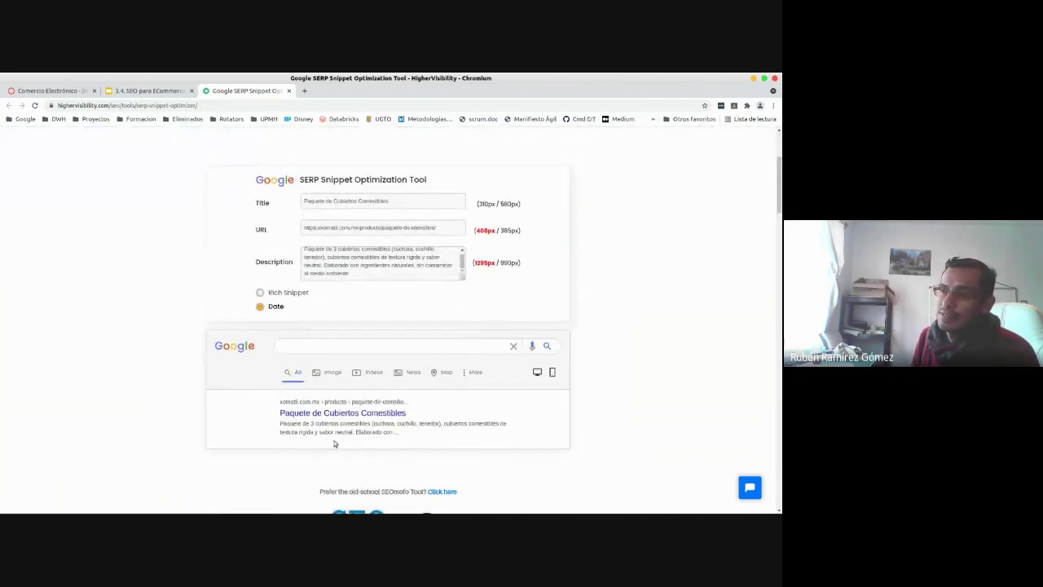
left_click(155, 91)
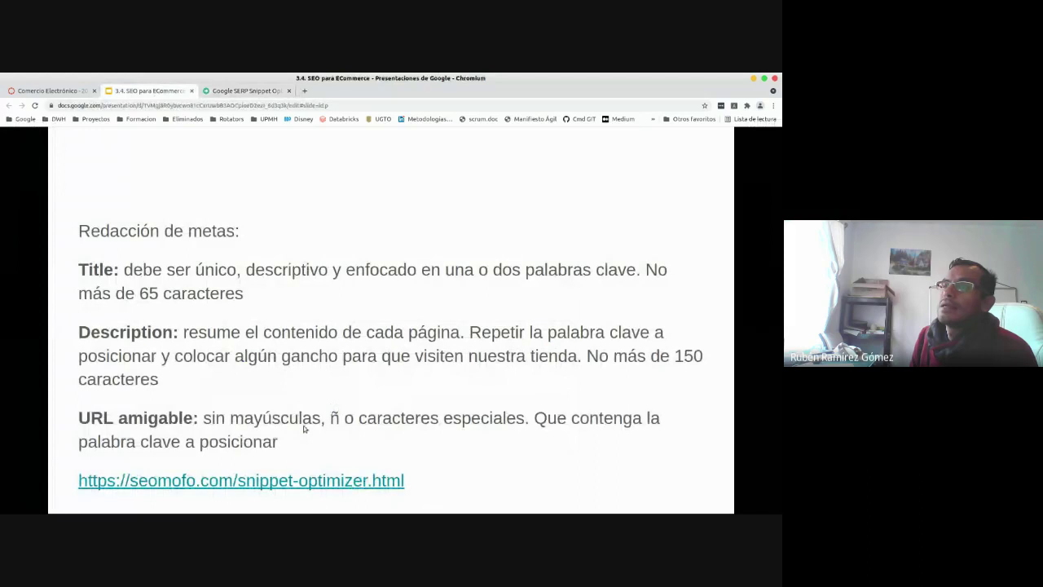
key("ctrl+F5")
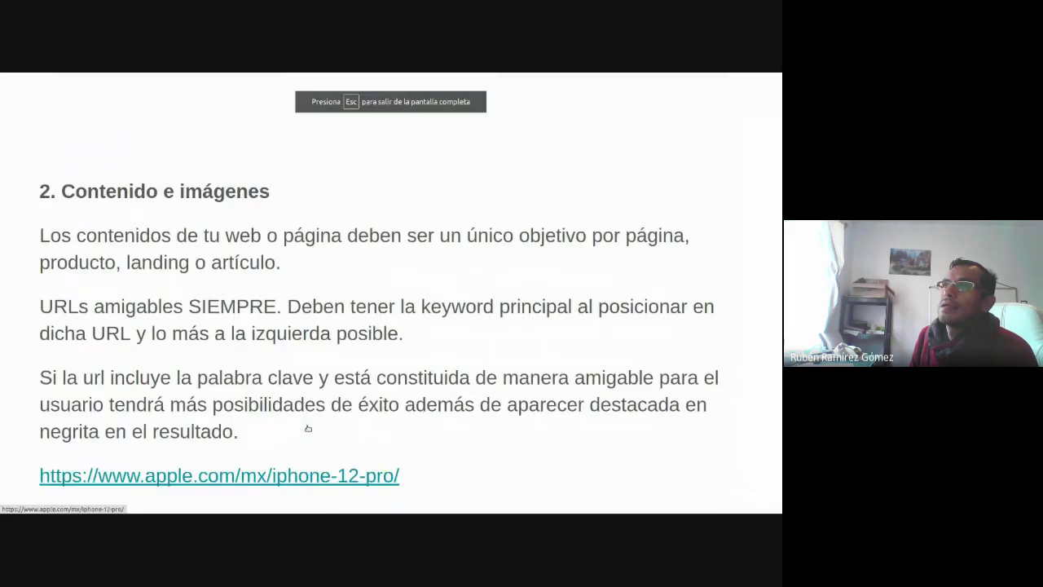
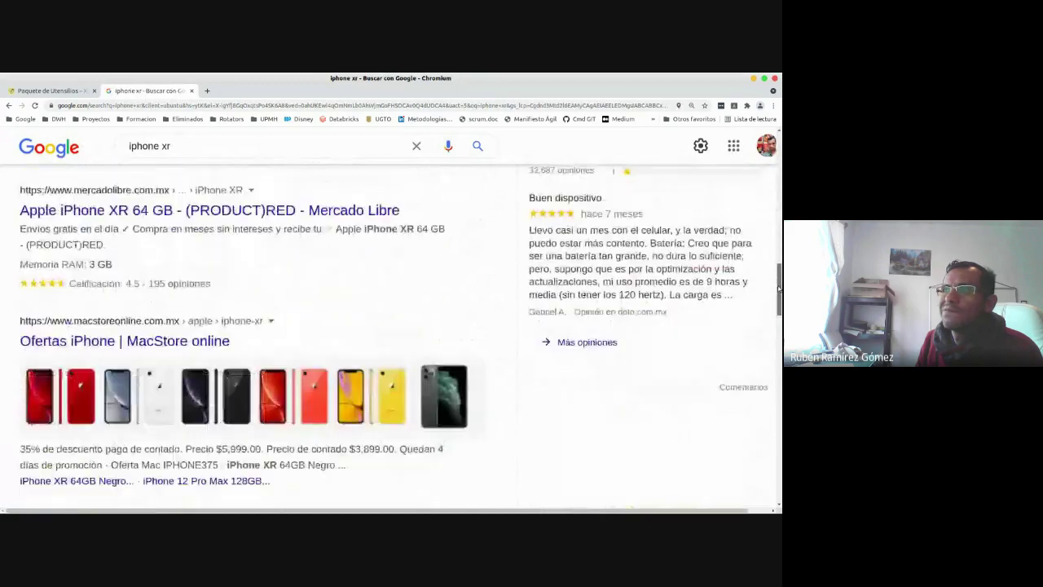
- Highlight 'iPhone XR' in the Mercado Libre and Coppel results, then clear each highlight
scroll(779, 263, "up", 3)
scroll(444, 377, "down", 1)
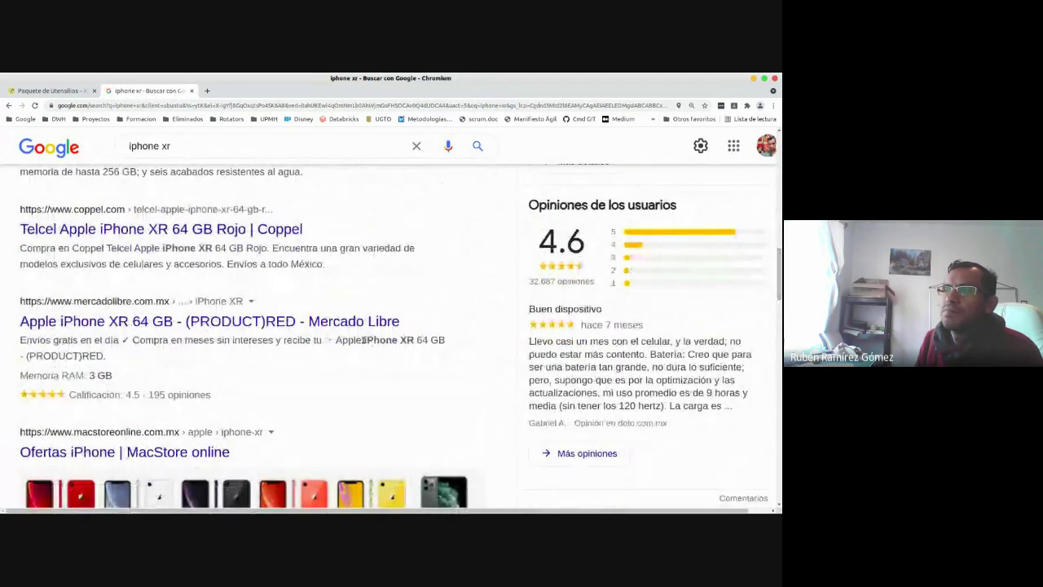
mouse_move(364, 340)
left_mouse_down()
mouse_move(422, 341)
mouse_move(364, 340)
left_mouse_up()
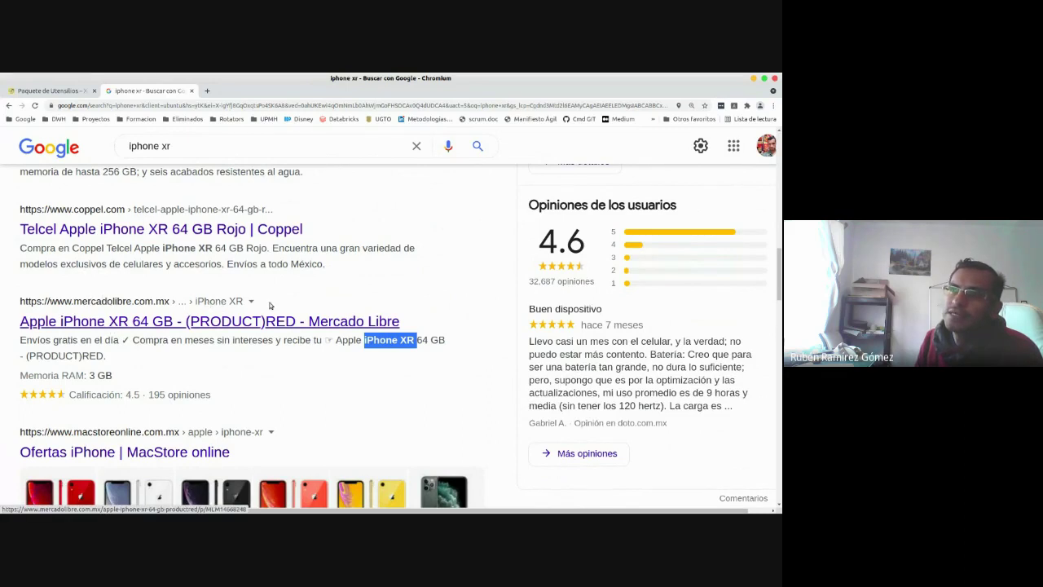
left_click(408, 346)
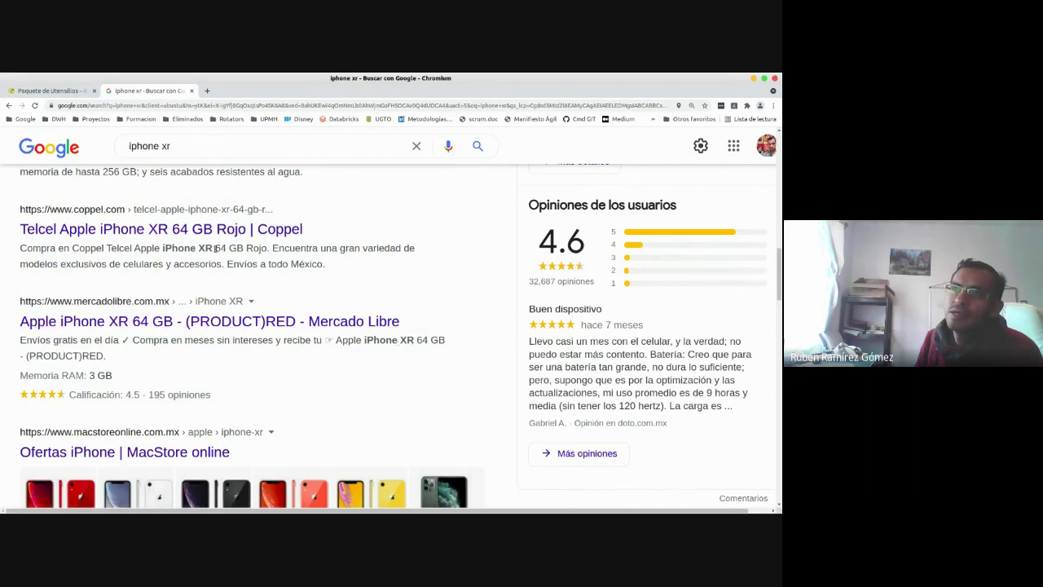
left_click_drag(216, 249, 157, 250)
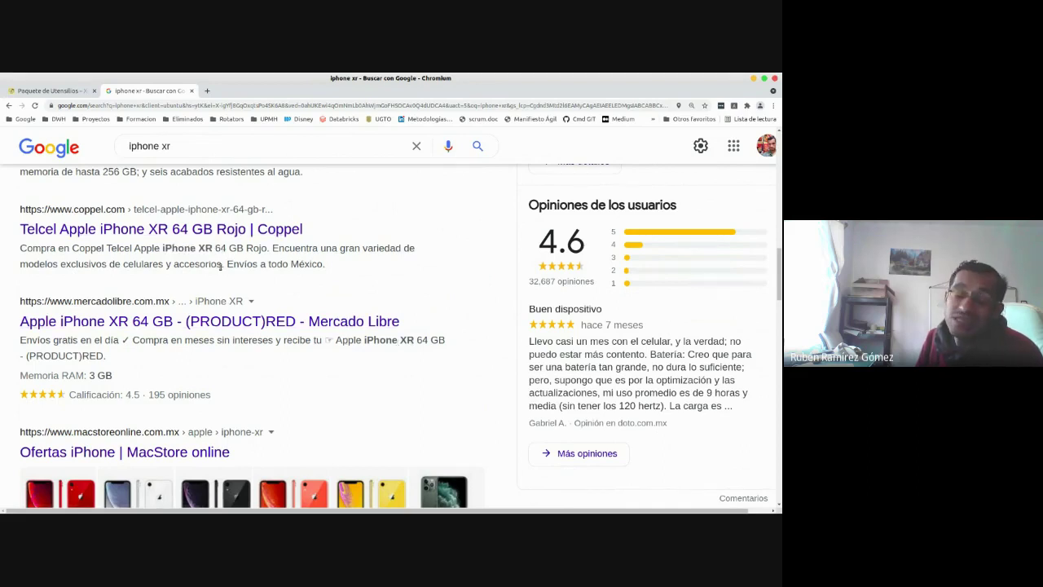
left_click(218, 263)
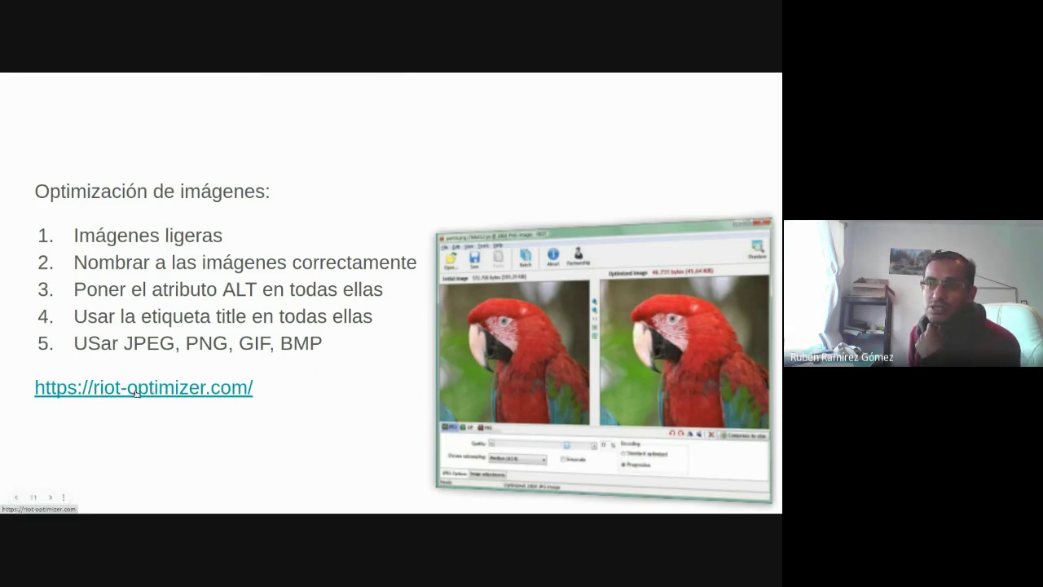
- Open the slide's riot-optimizer.com link in a new browser tab
right_click(136, 391)
left_click(141, 397)
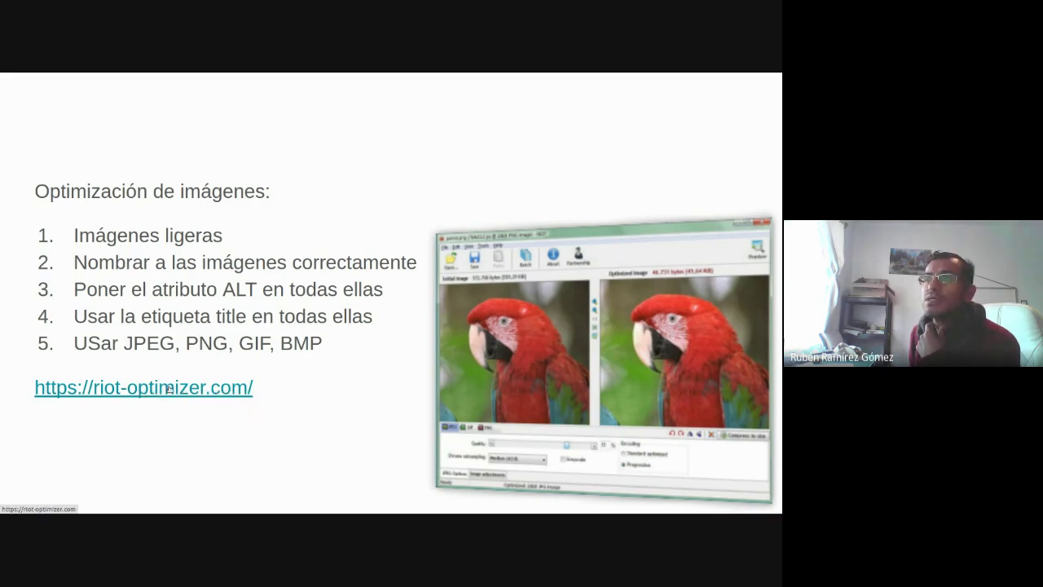
left_click(169, 389)
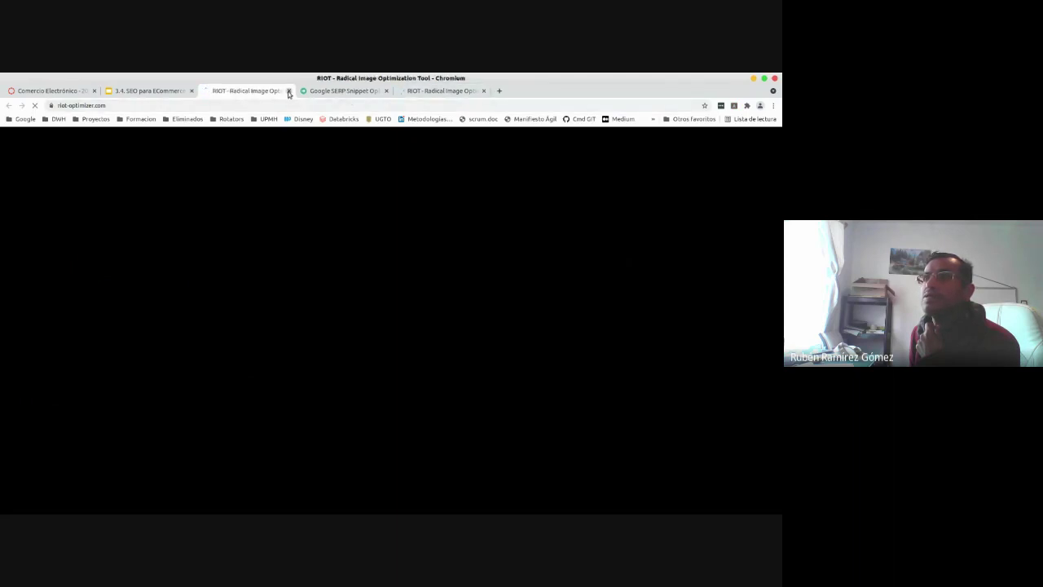
- Close the duplicate RIOT tab, look over the RIOT page, and open a new empty tab
left_click(288, 91)
left_click(378, 91)
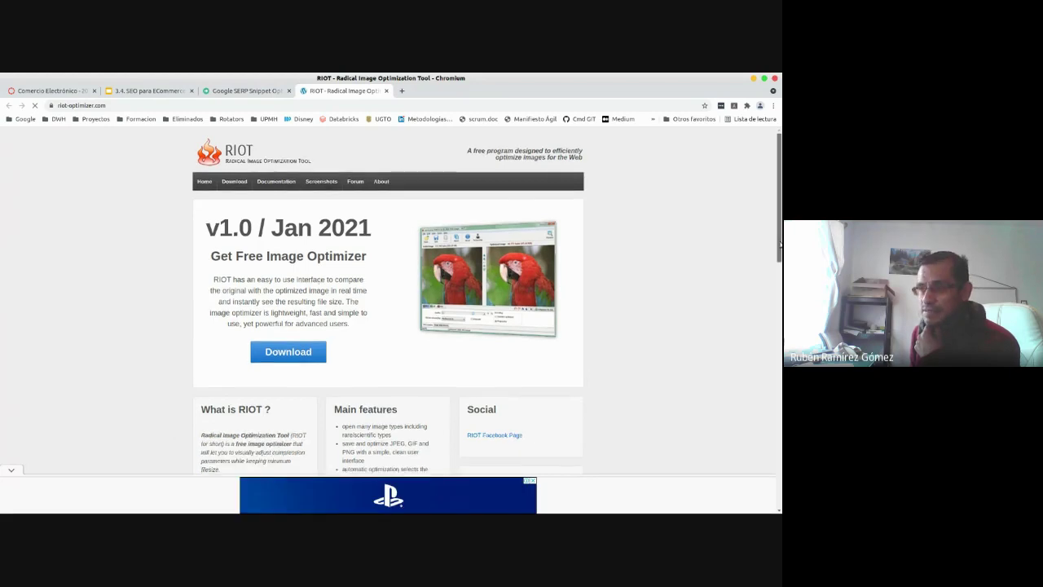
scroll(780, 236, "down", 5)
scroll(780, 373, "down", 5)
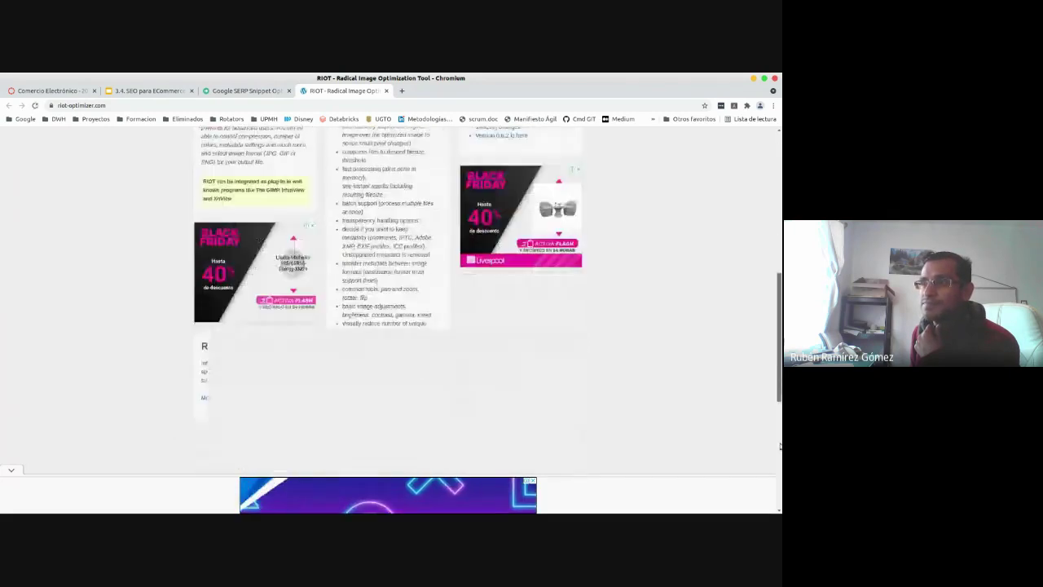
scroll(780, 374, "up", 10)
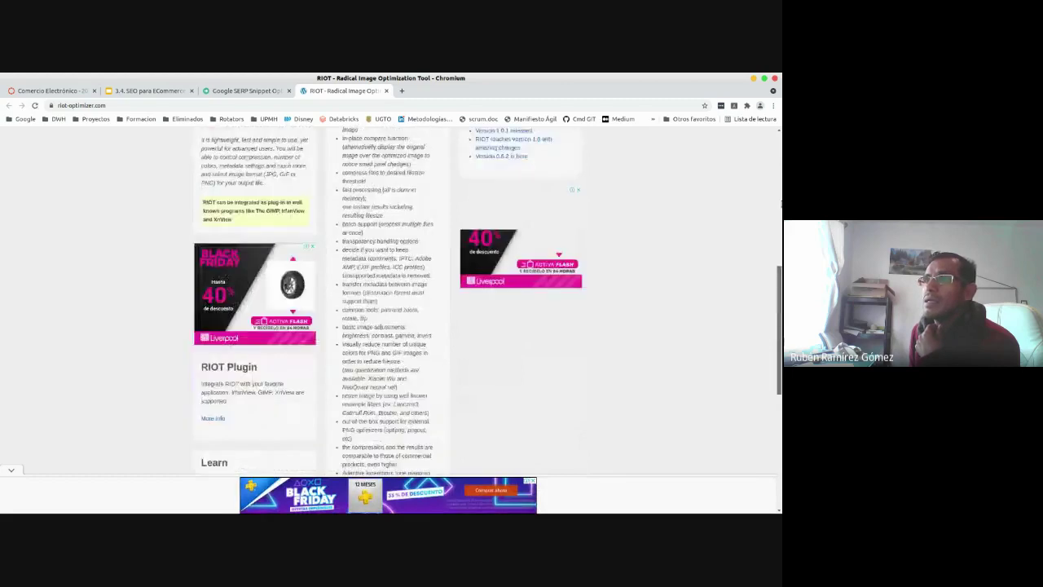
left_click(401, 90)
left_click(395, 105)
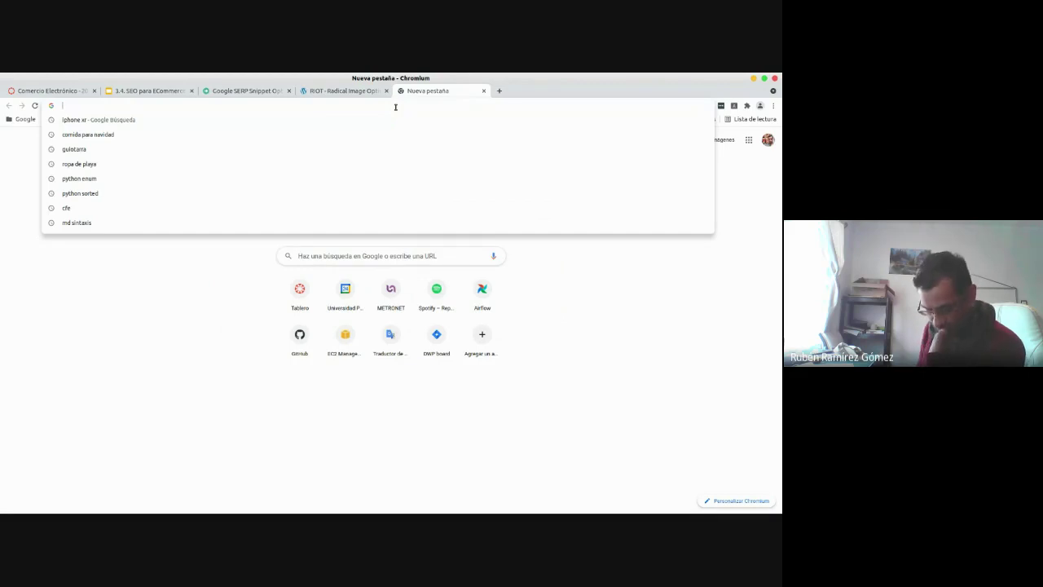
- Load the Mi tiendita Personal shop at los-mejores.rramirez.com from the address-bar suggestions
type("mi")
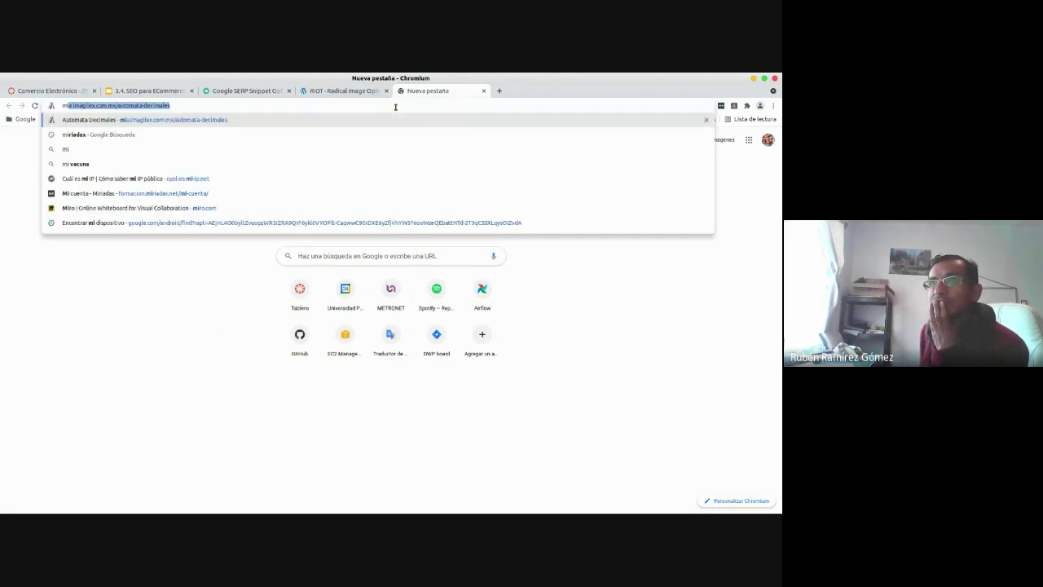
key("BackSpace")
key("BackSpace")
key("BackSpace")
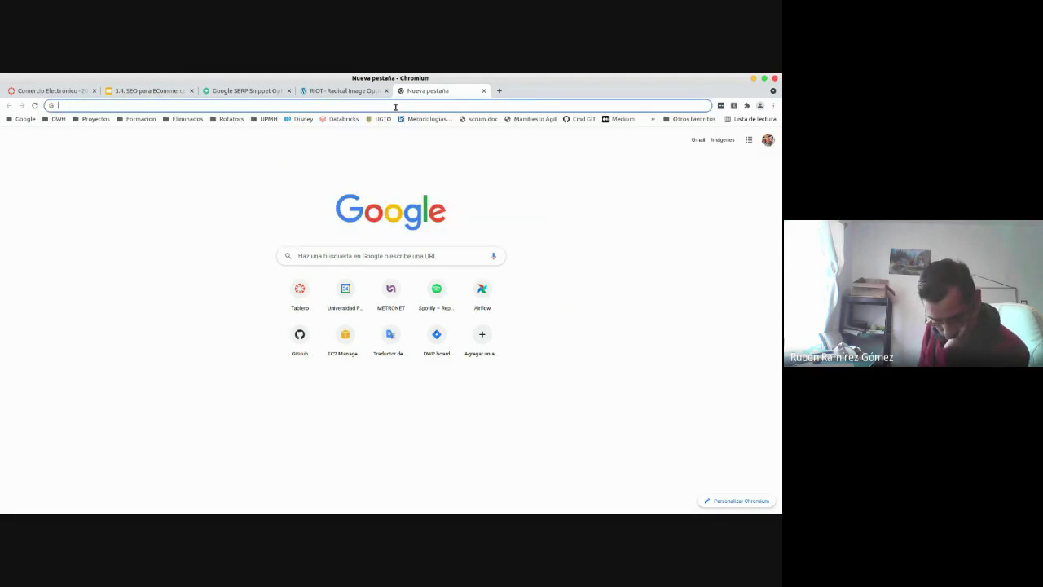
type("lo")
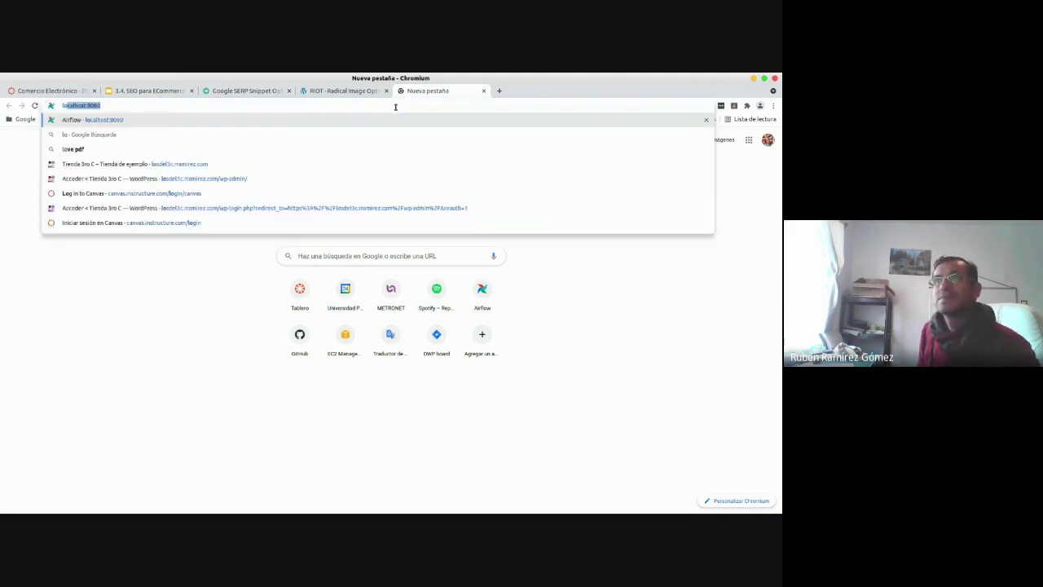
type("s")
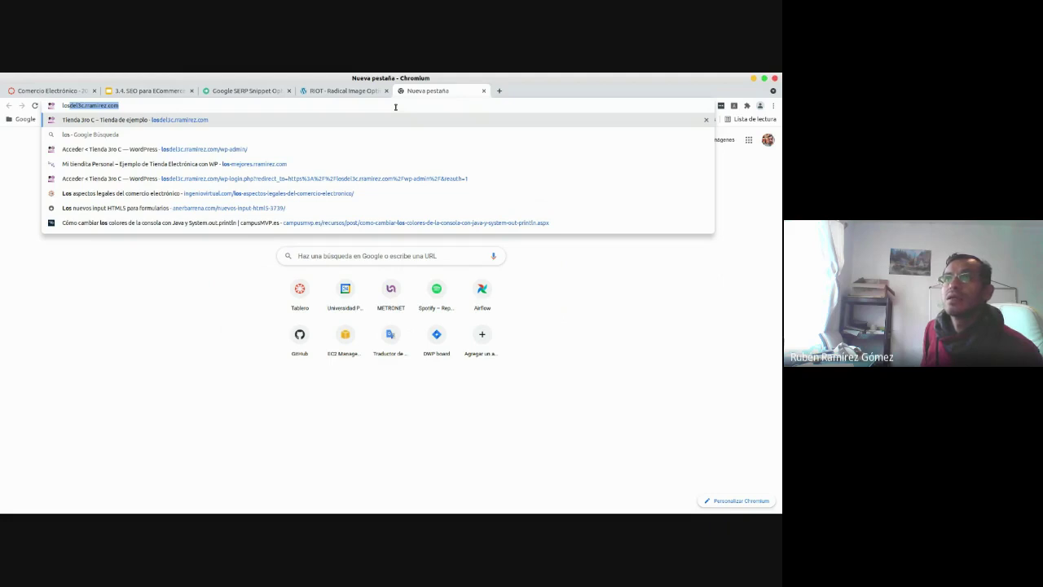
key("Down")
key("Down")
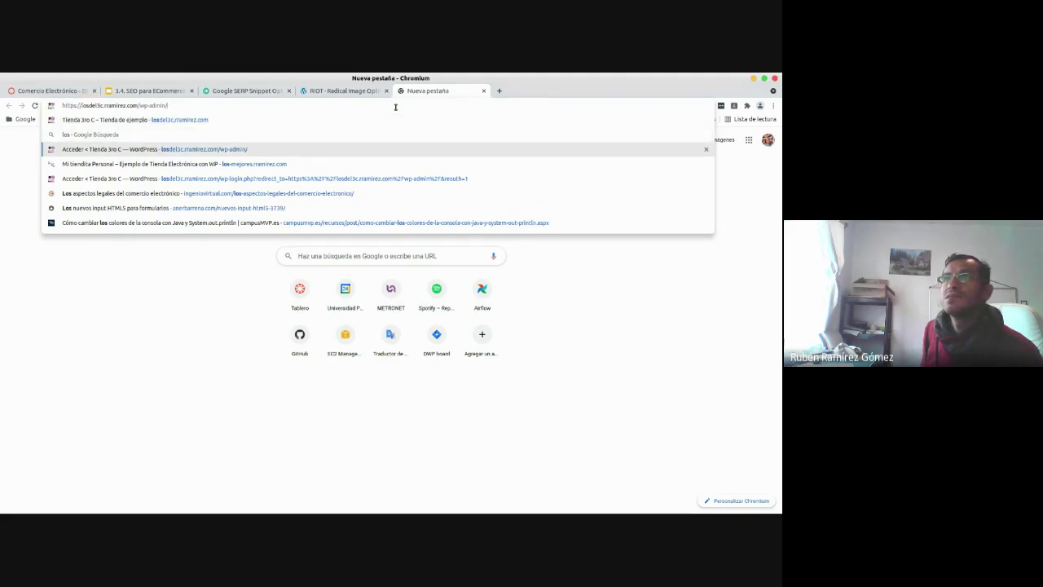
key("Down")
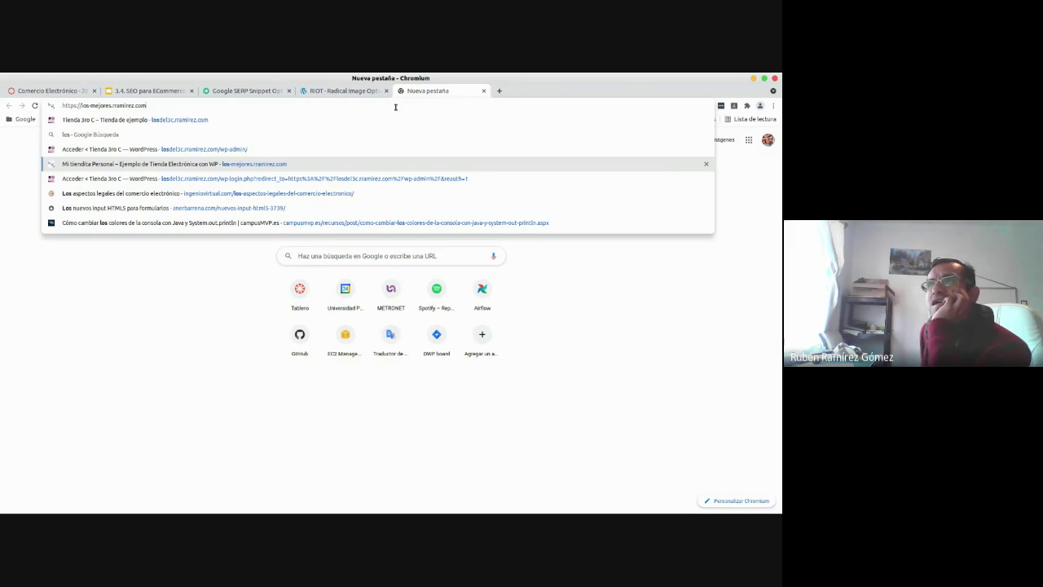
key("Up")
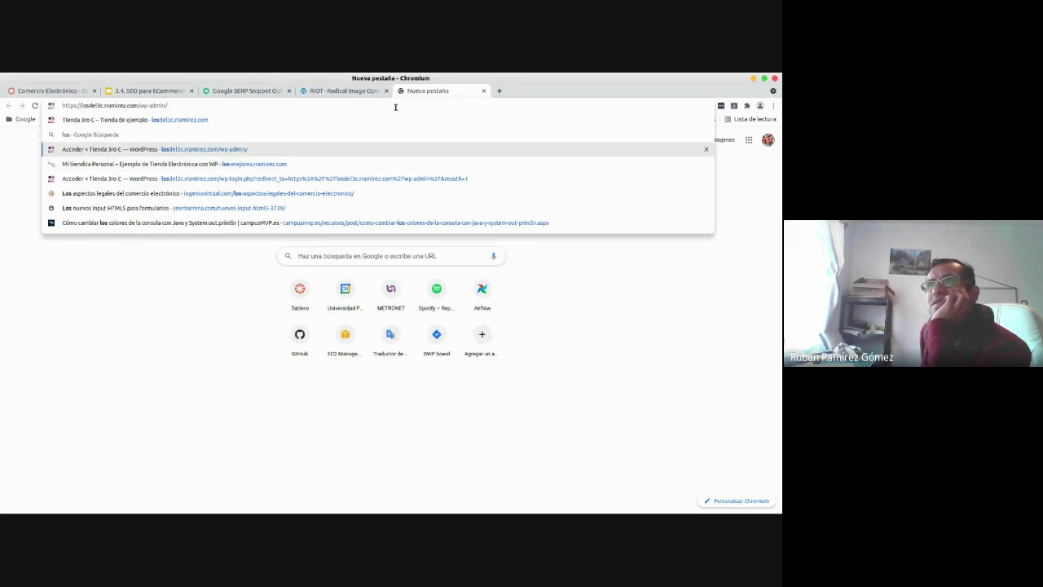
key("Down")
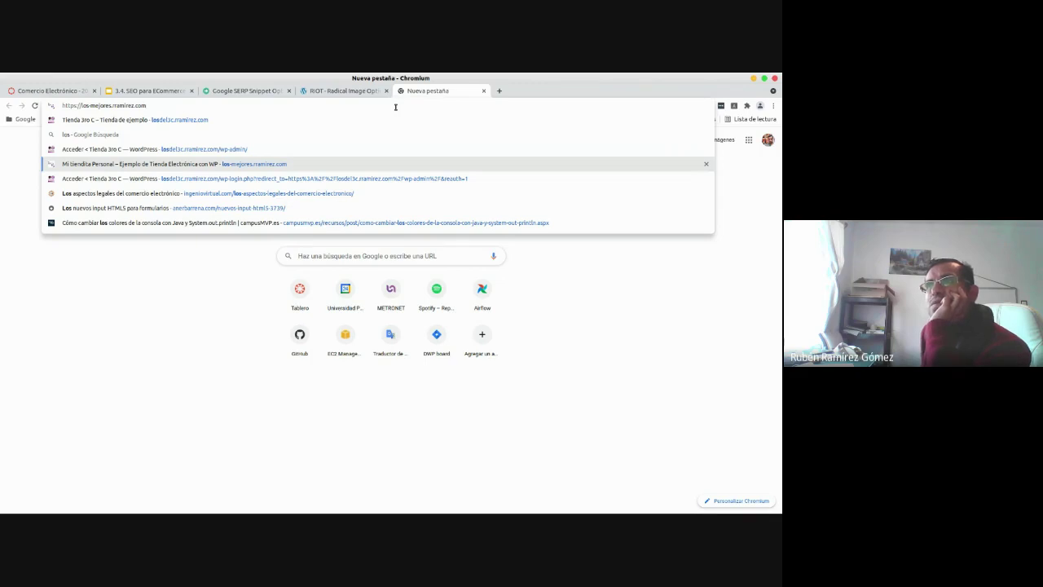
key("Return")
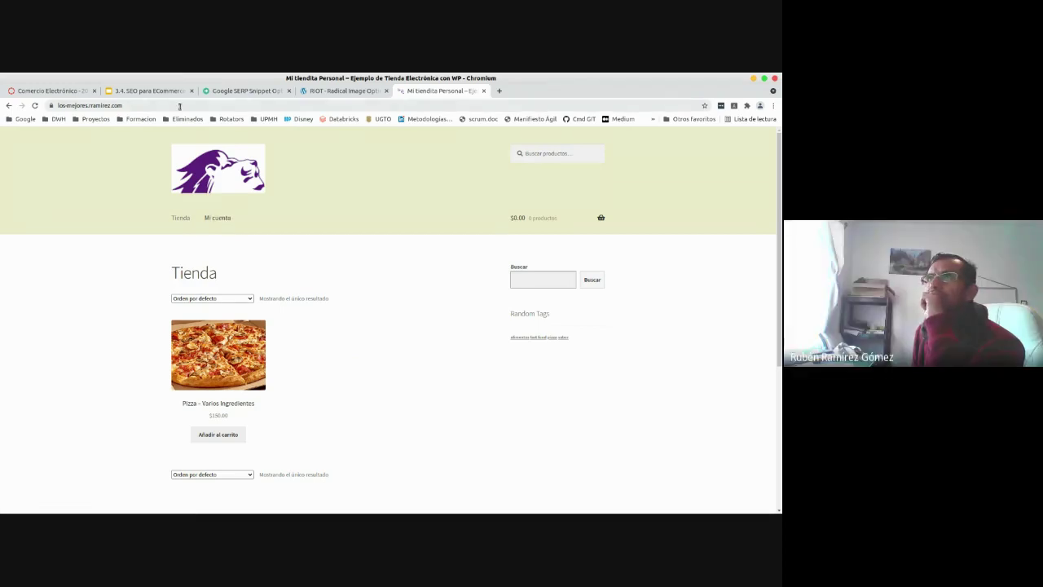
- Append /wp-admin to the shop URL to reach the WordPress login page
left_click(213, 104)
left_click(215, 105)
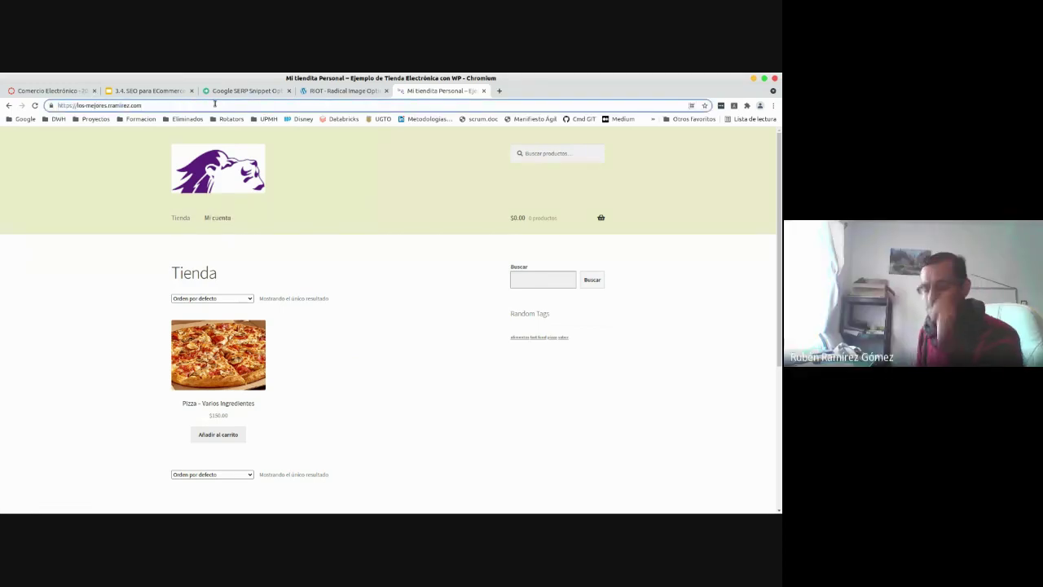
type("/wp-adm")
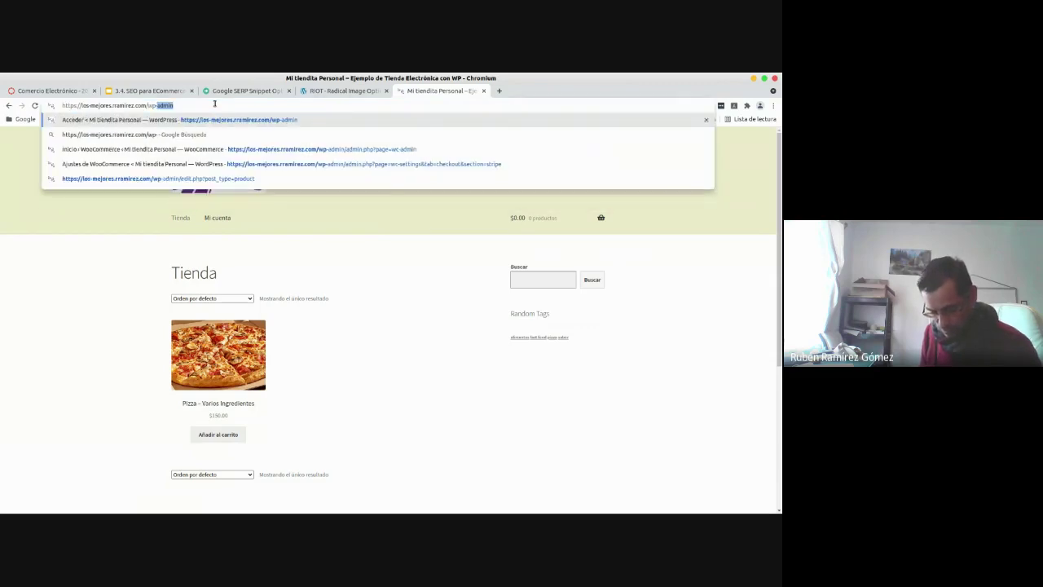
type("in")
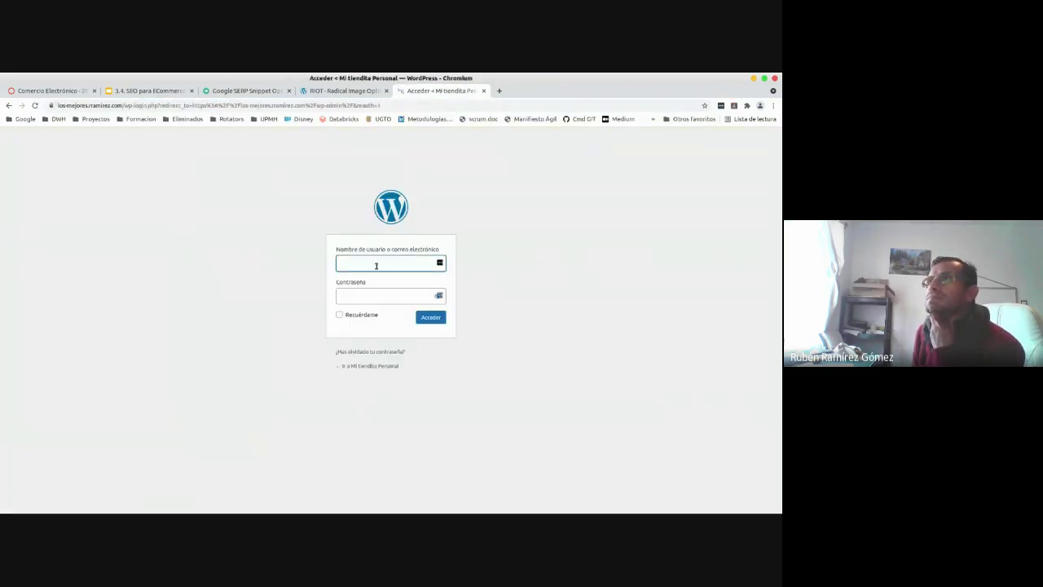
- Leave the login form and bring the Sublime Text notes window to the front
left_click(376, 264)
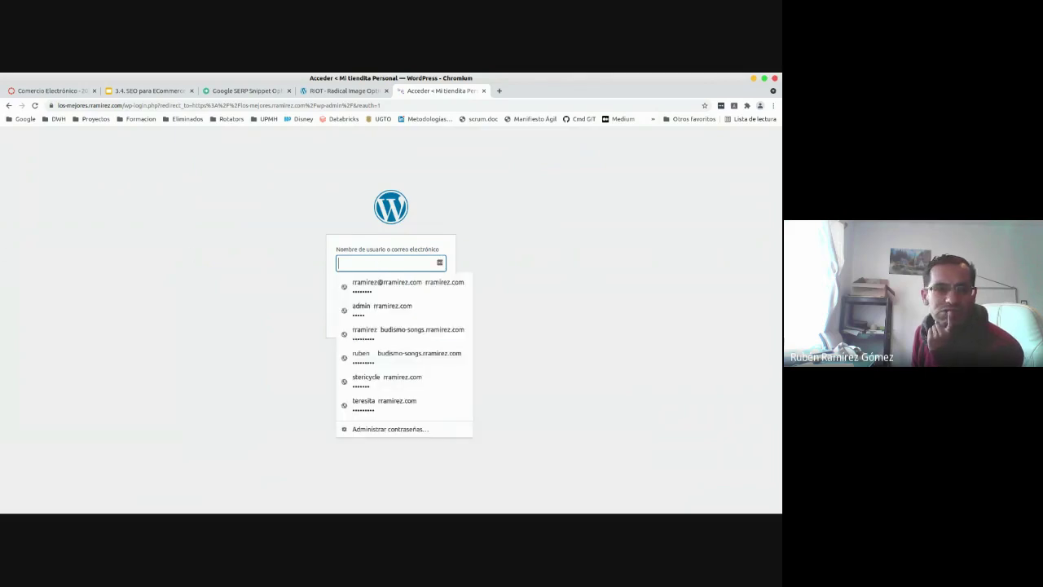
key("alt+Tab")
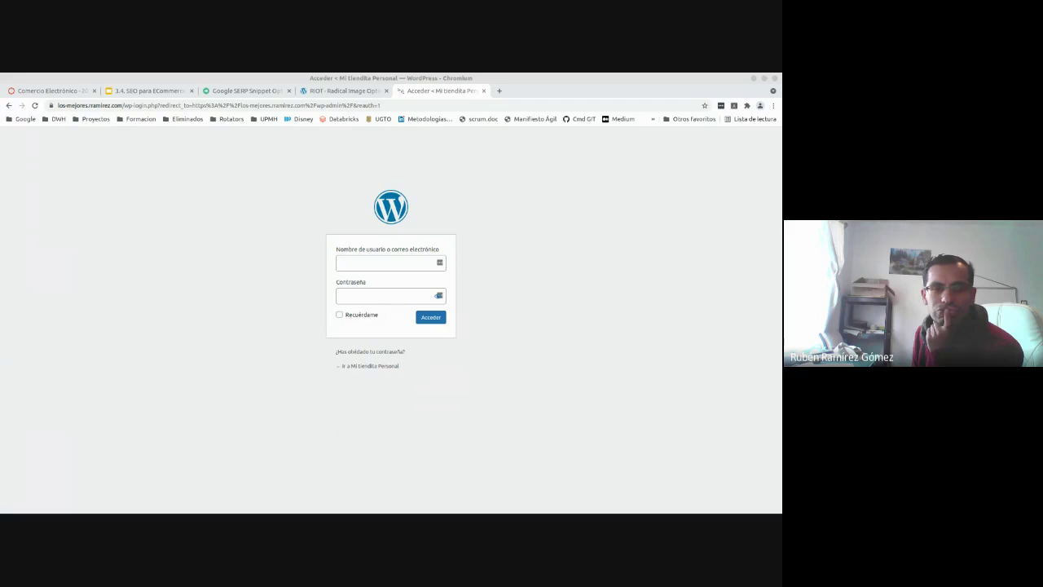
left_click(389, 265)
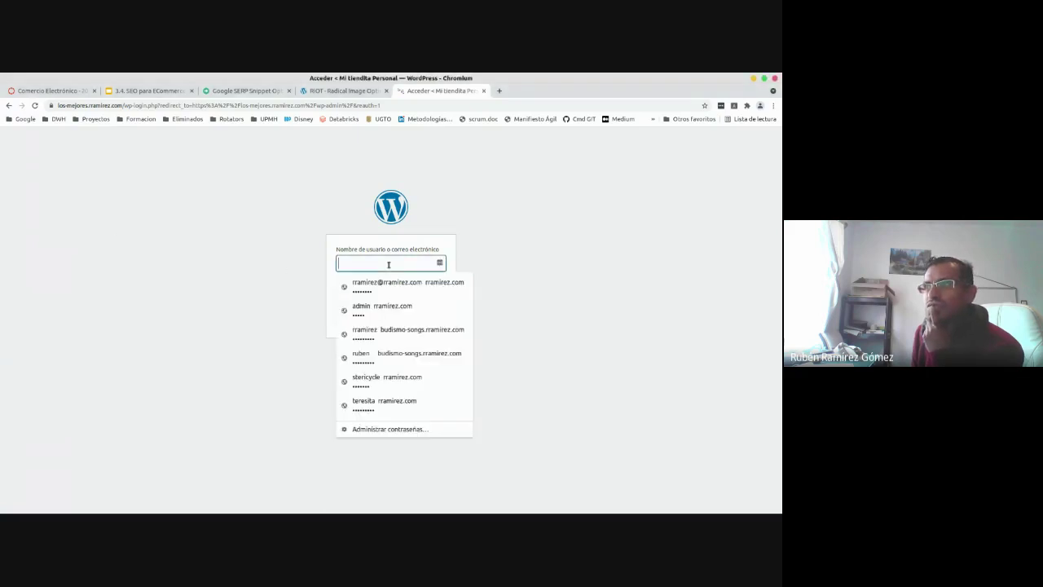
key("alt+Tab")
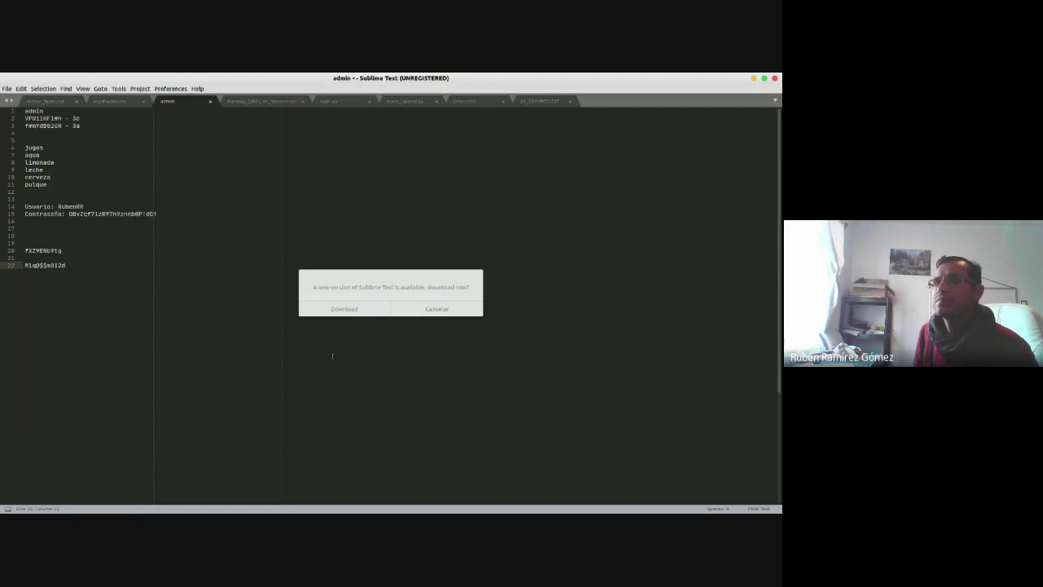
- Dismiss the Sublime Text update prompt, copy the line-3 password, and return to the login form
left_click(424, 308)
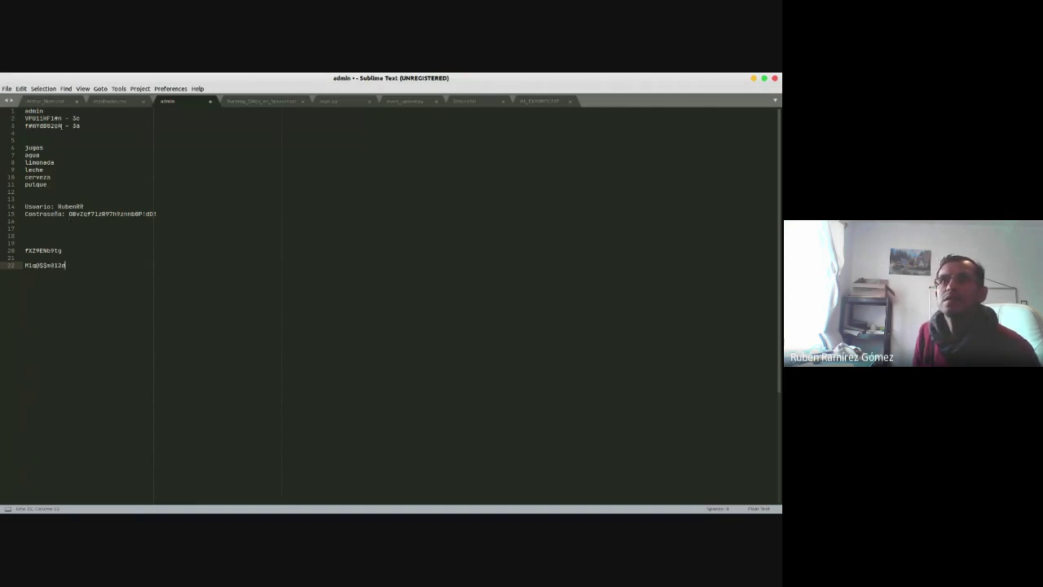
left_click_drag(62, 125, 25, 128)
key("ctrl+c")
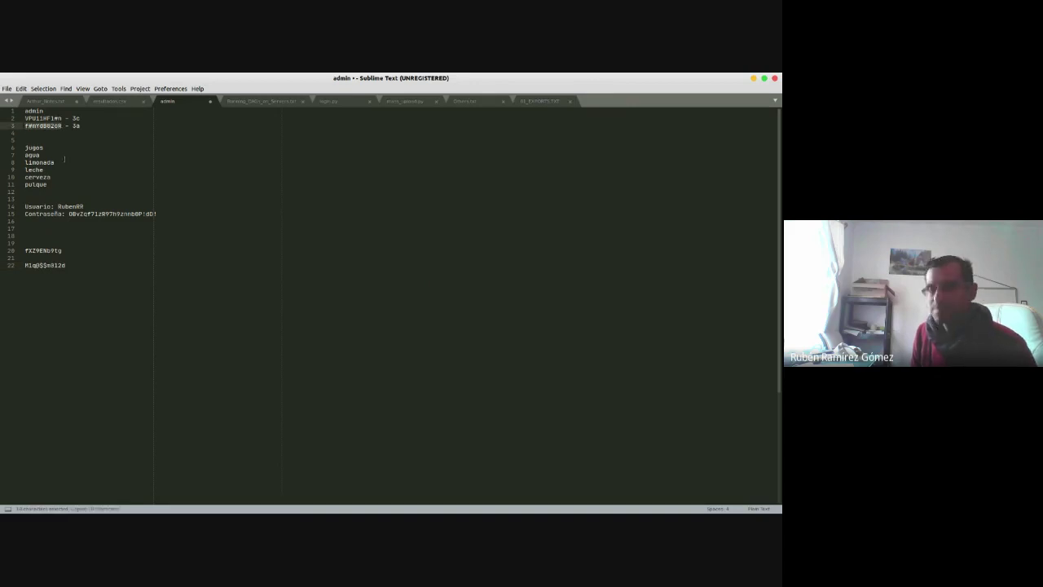
key("alt+Tab")
left_click(370, 264)
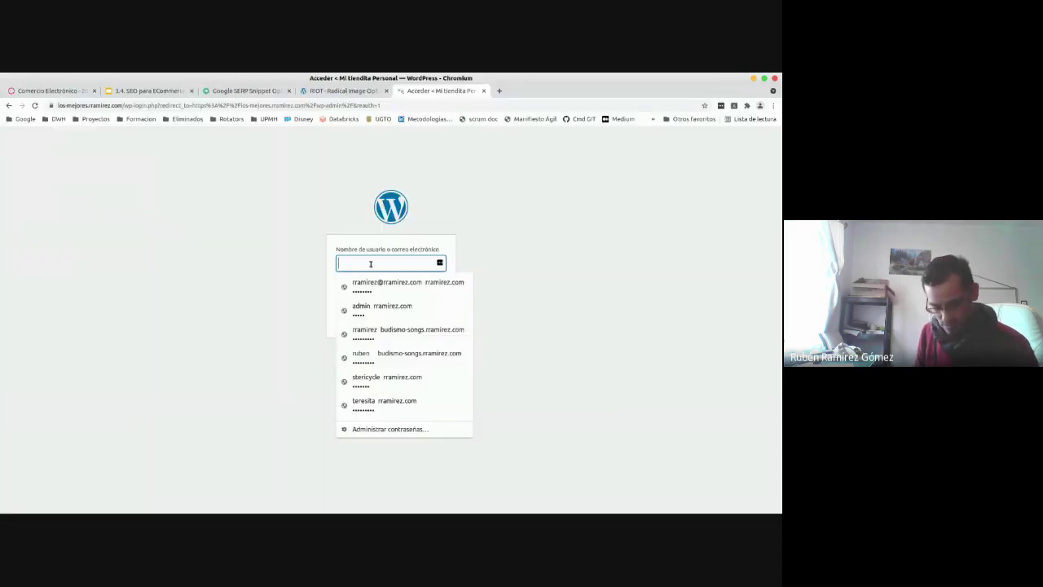
- Log in to the WordPress dashboard with the admin account
type("admin")
key("Tab")
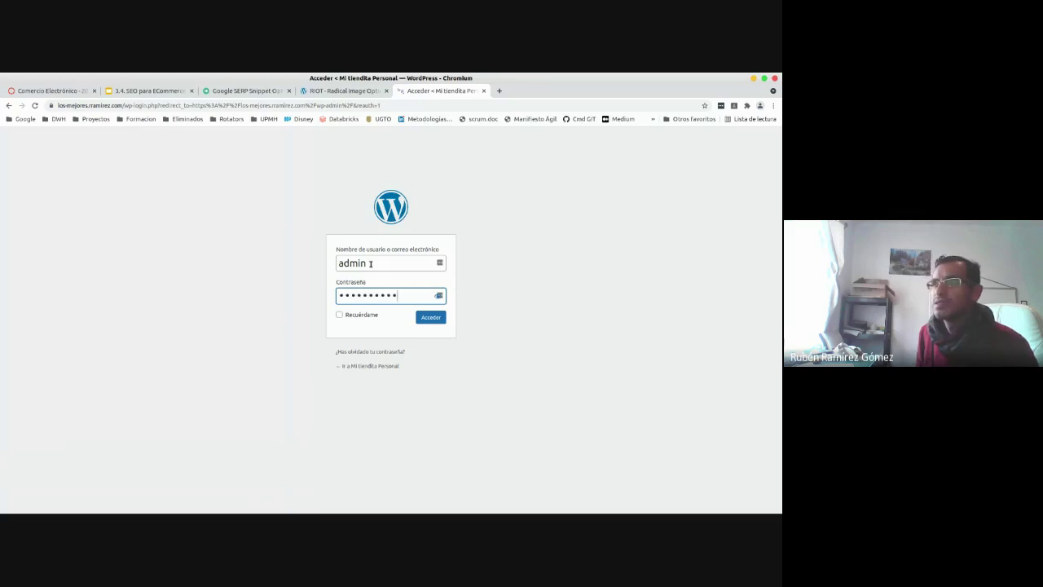
left_click(441, 321)
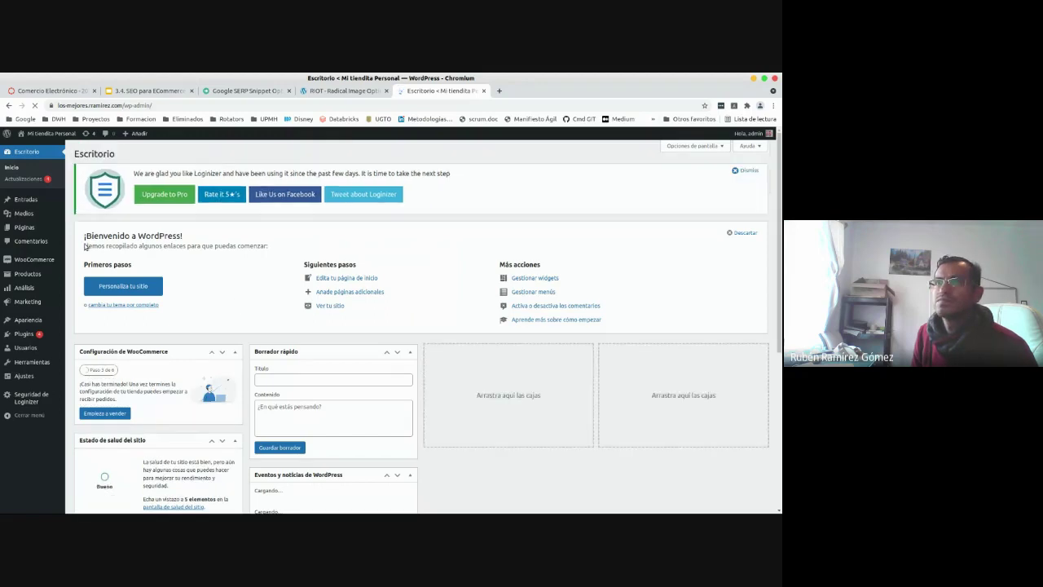
- Go to the Entradas posts list and start a new post with Añadir nueva
left_click(25, 228)
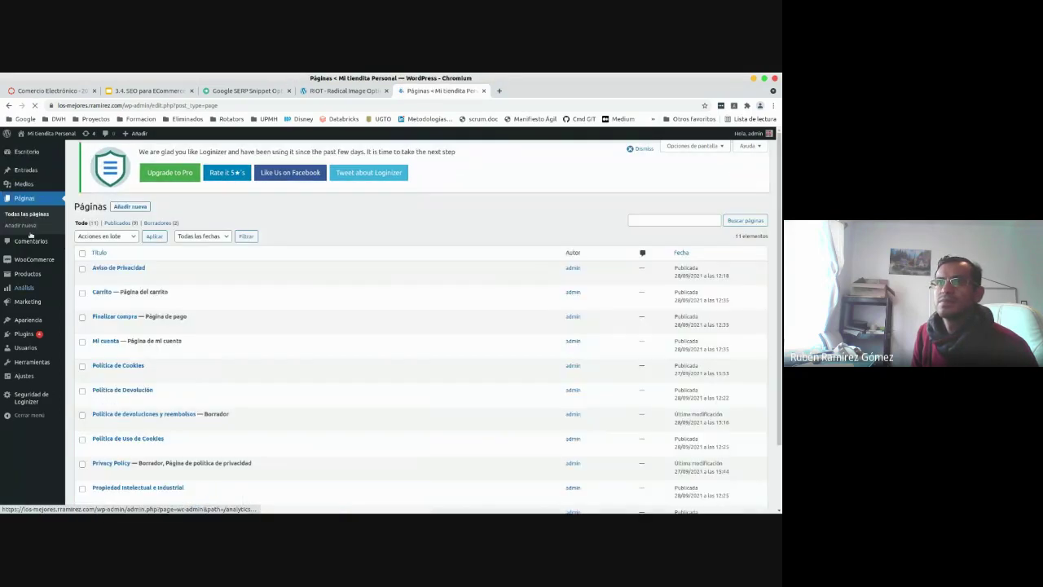
left_click(30, 173)
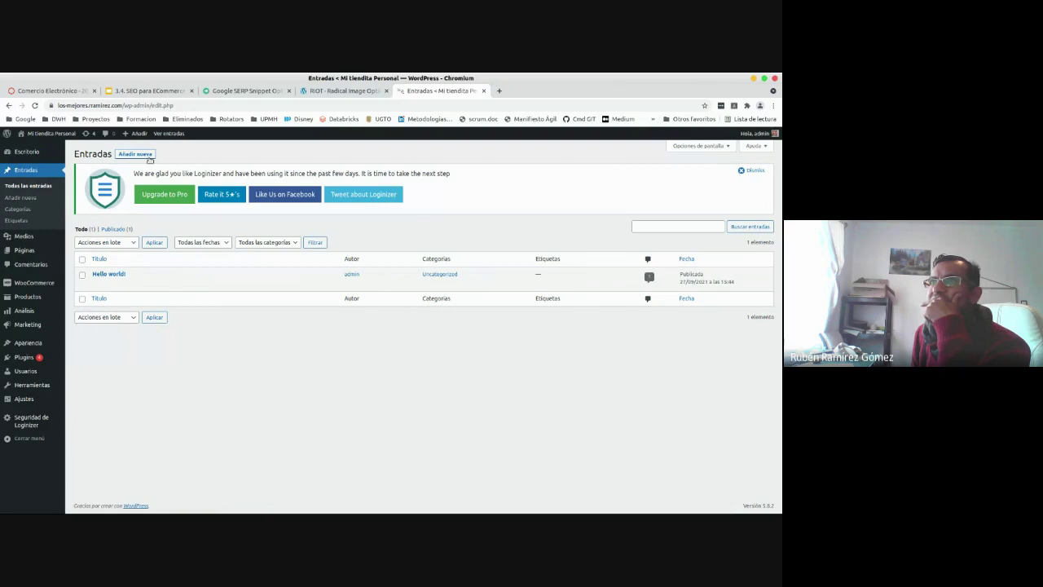
left_click(146, 155)
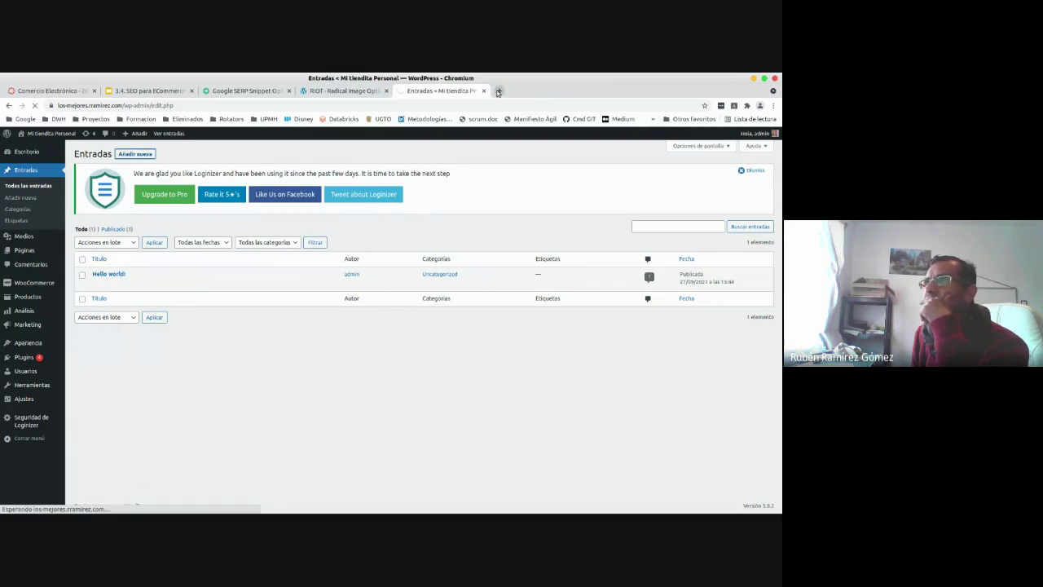
- Search Google for 'lorem ipsum' in a new tab and open the lipsum.com generator
left_click(500, 90)
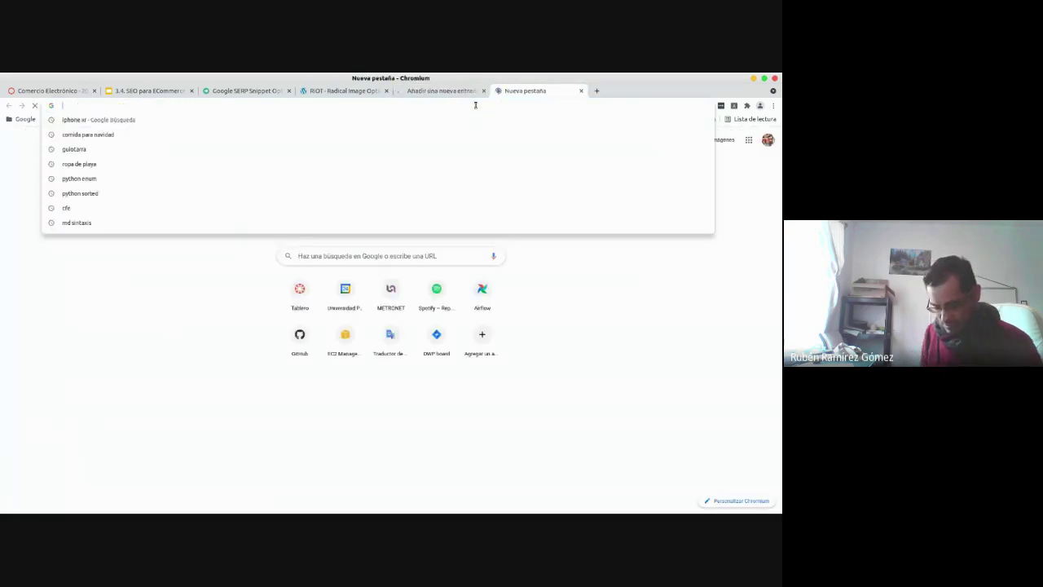
type("lorem")
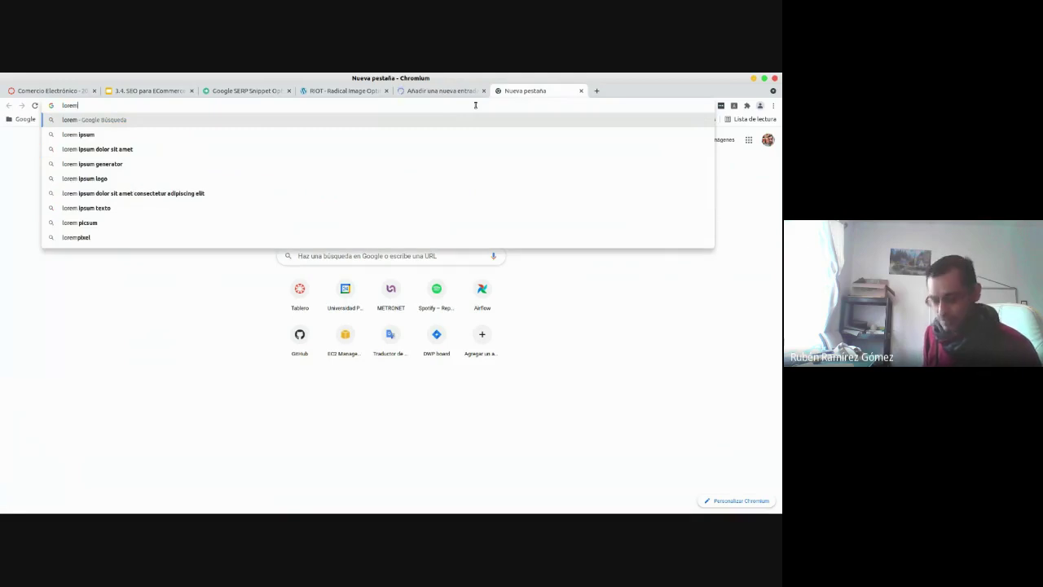
type(" ipsum")
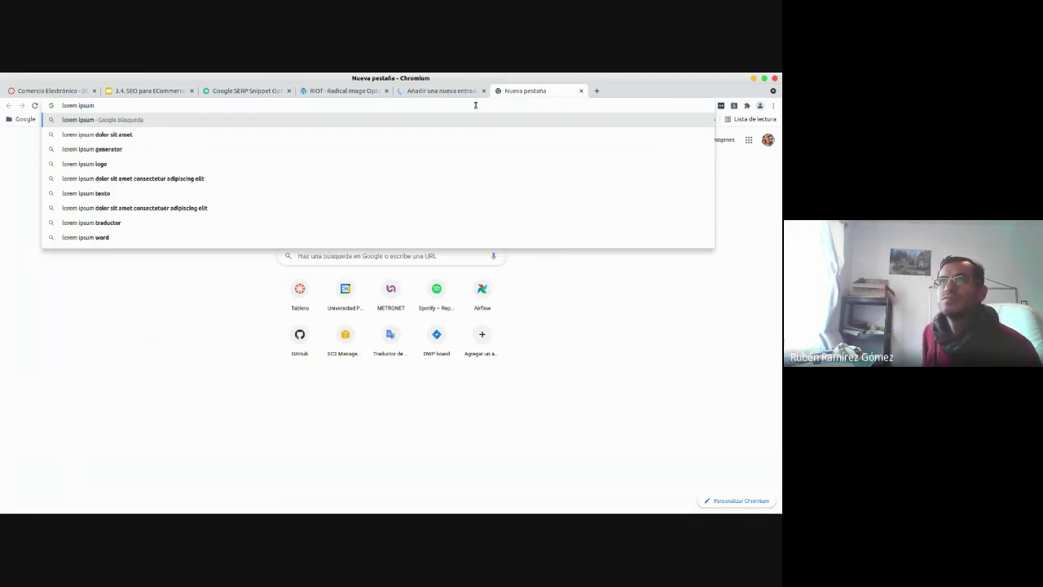
key("Down")
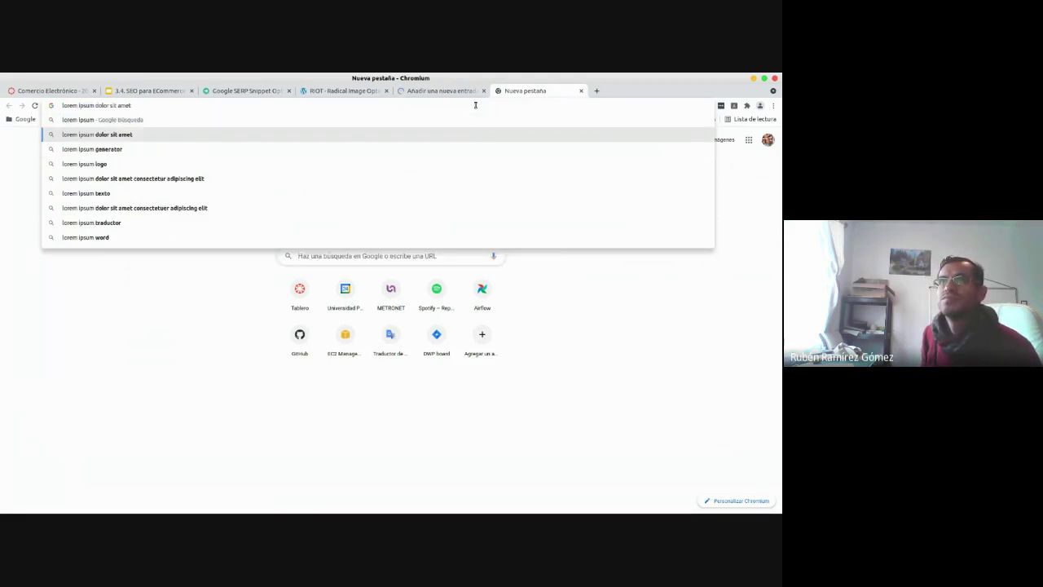
key("Up")
key("Return")
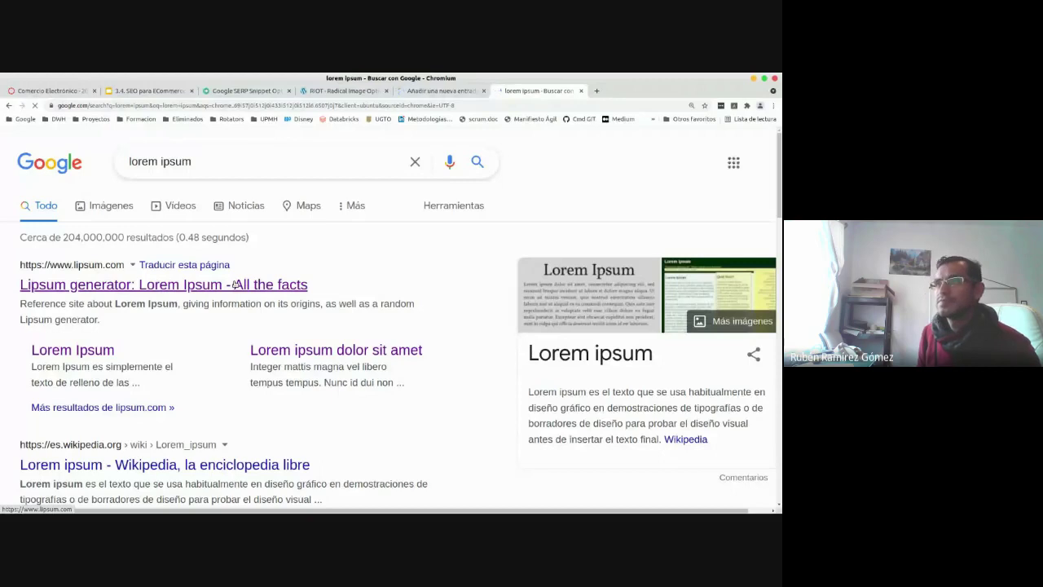
left_click(235, 285)
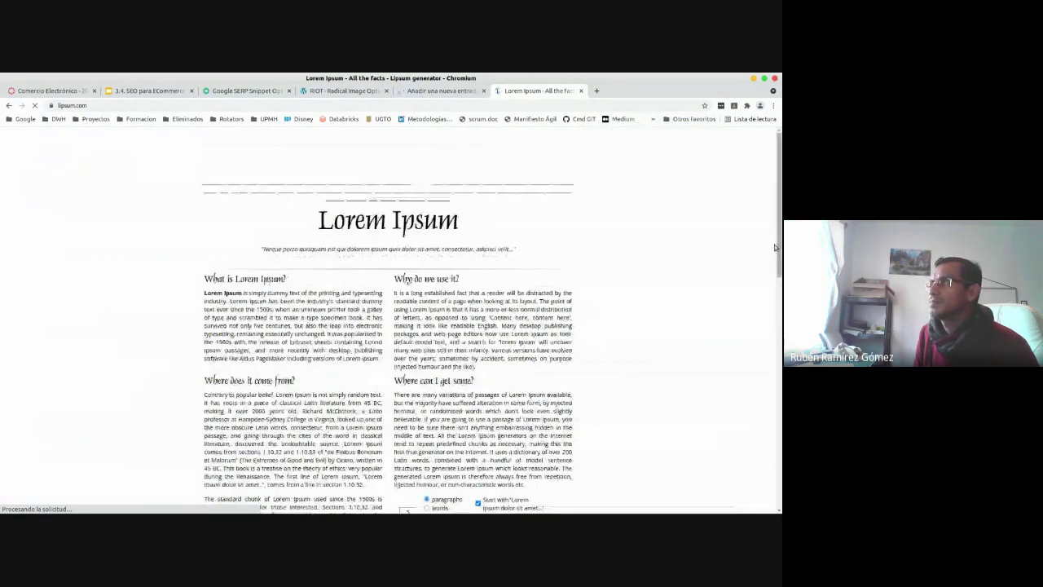
- Select the five generated Lorem Ipsum paragraphs and go back to the WordPress tab
scroll(312, 278, "down", 5)
scroll(312, 278, "up", 2)
scroll(412, 295, "up", 1)
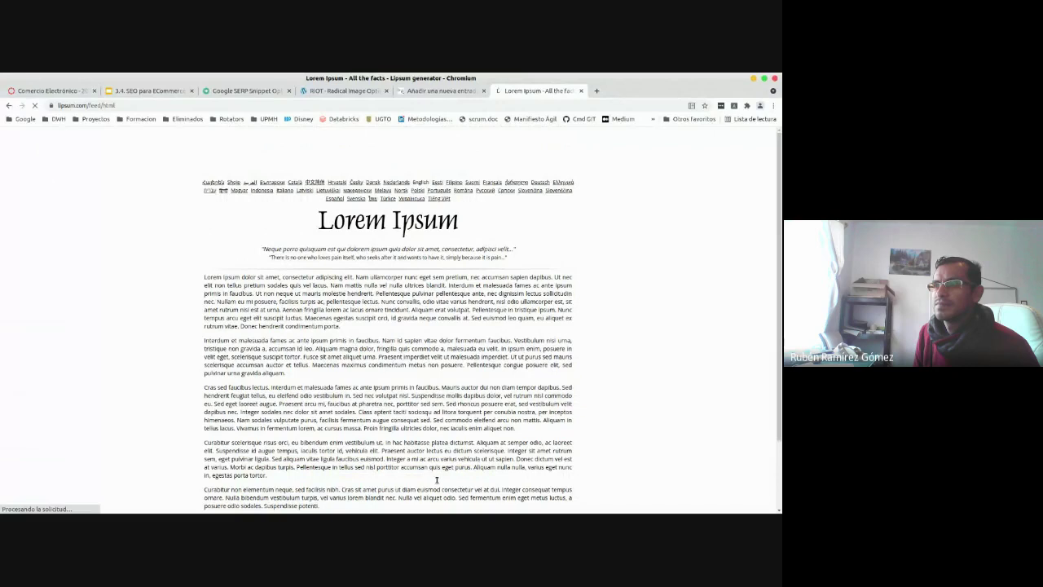
left_click_drag(437, 480, 206, 277)
left_click(206, 276)
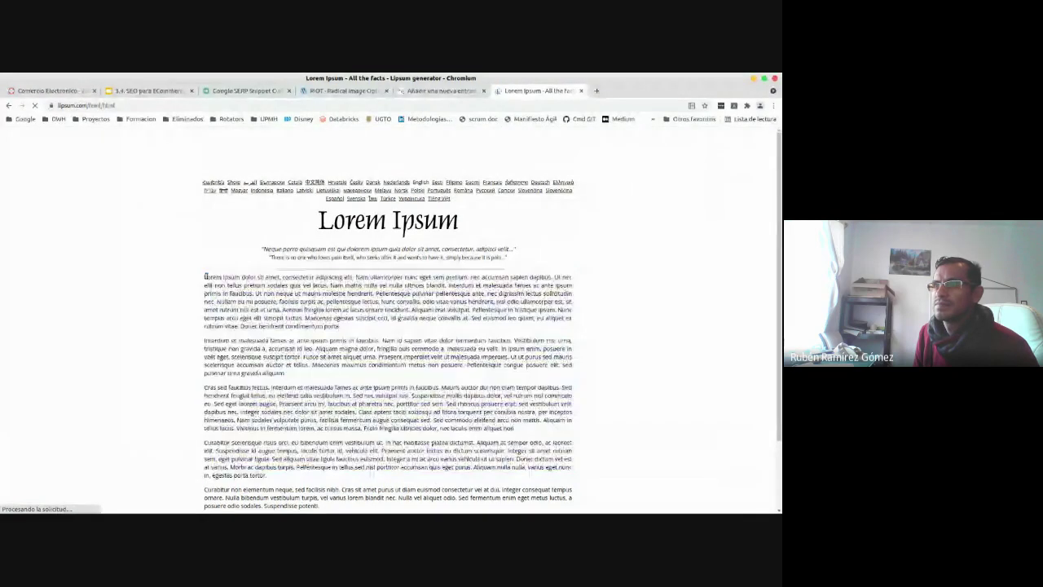
left_click_drag(204, 277, 364, 466)
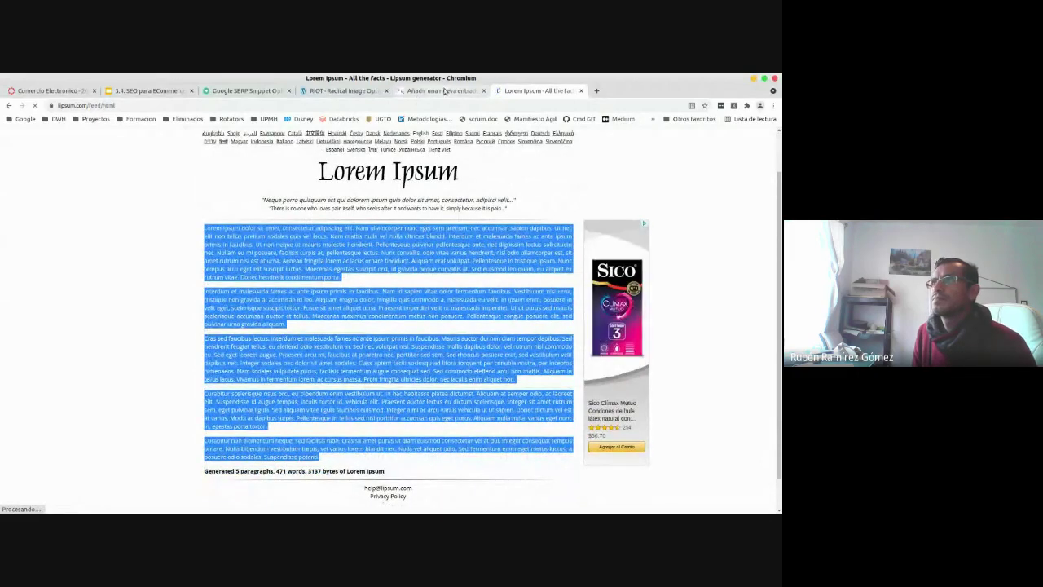
left_click(443, 91)
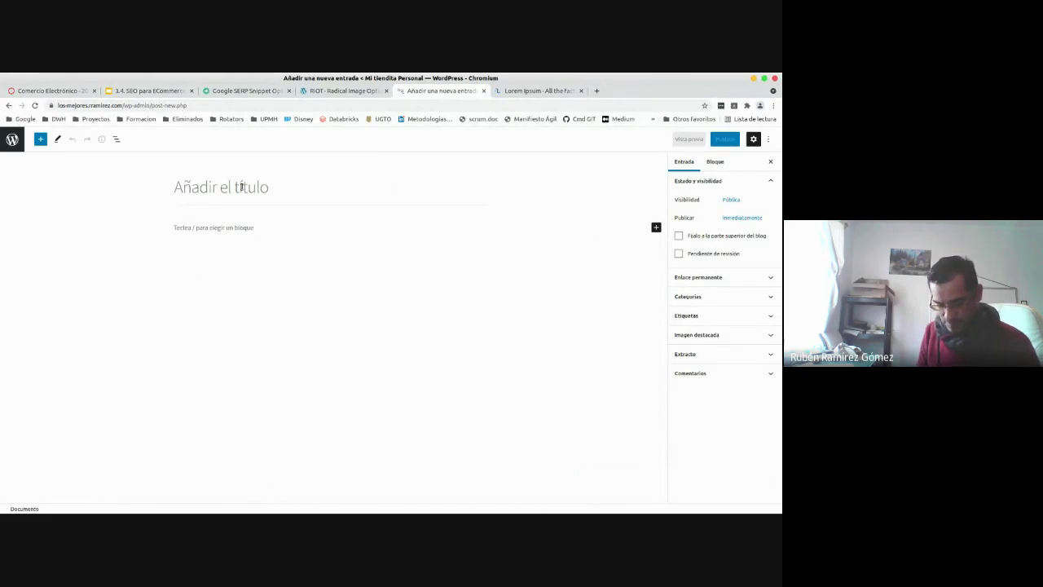
- Title the post 'Entrada de Prueba', paste the Lorem Ipsum body, and publish it
type("Entrada de P")
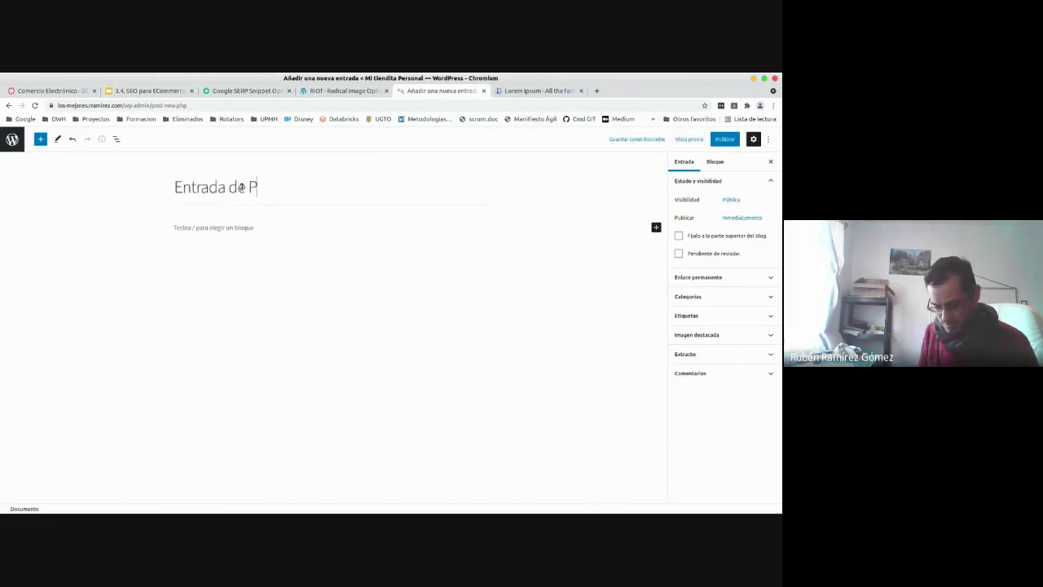
type("rueba")
key("Return")
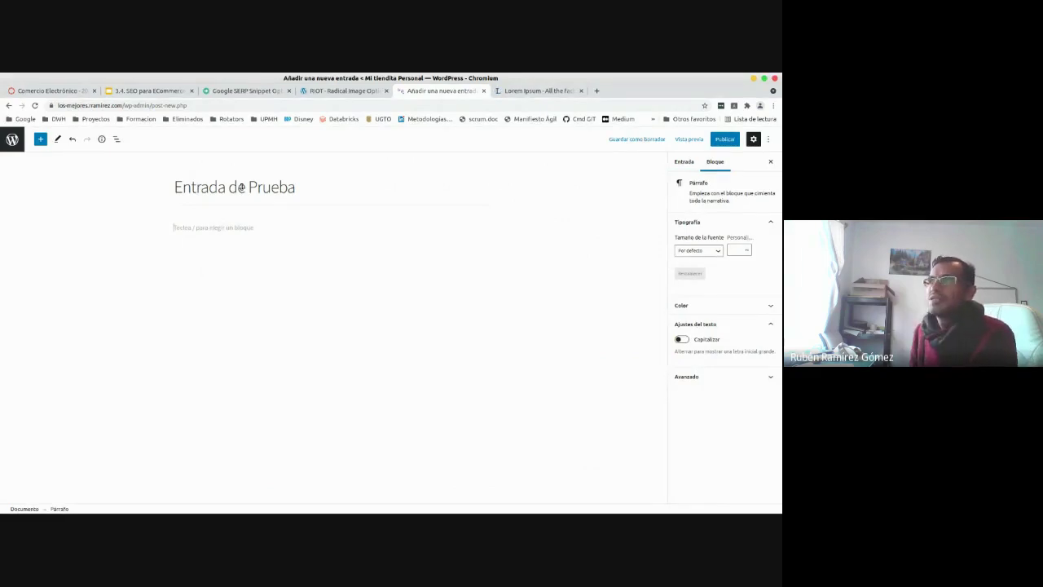
key("ctrl+v")
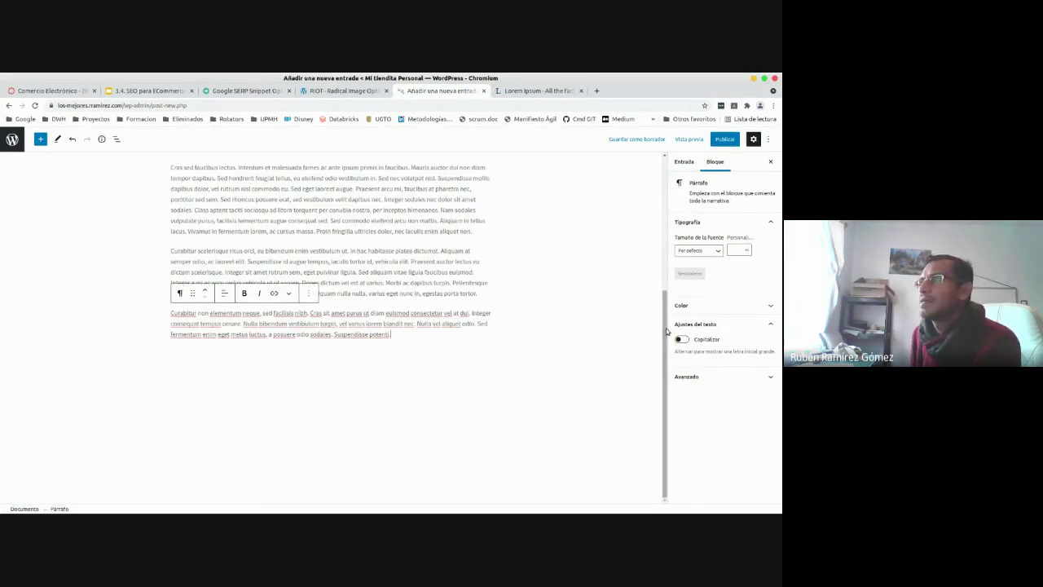
left_click_drag(667, 331, 660, 176)
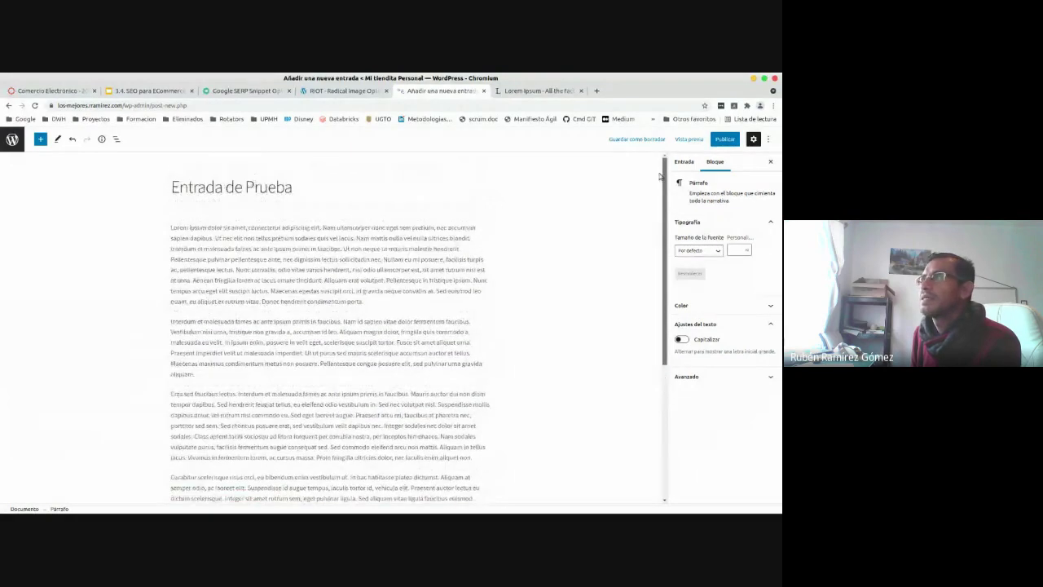
left_click(718, 140)
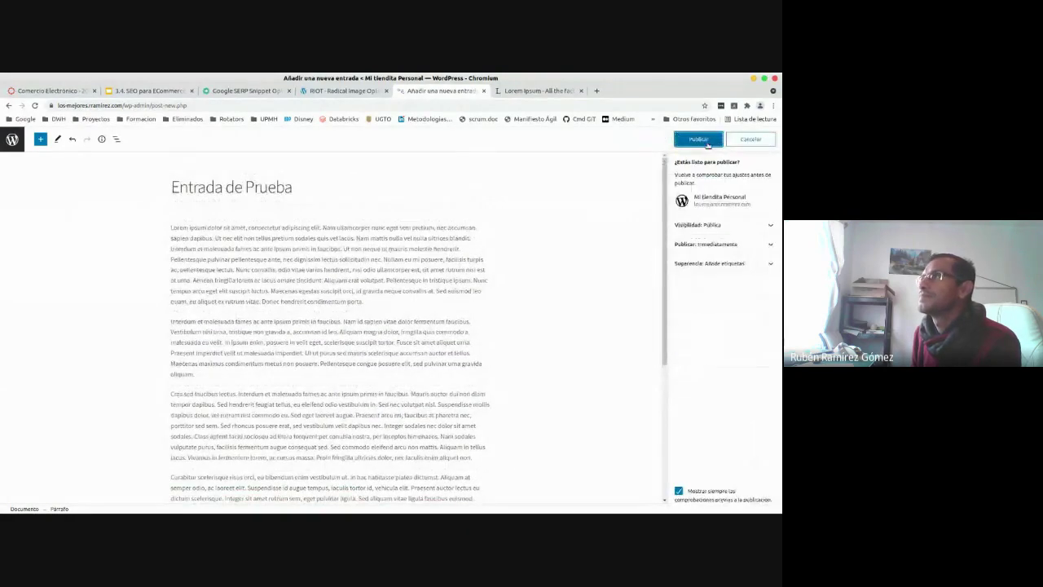
left_click(707, 143)
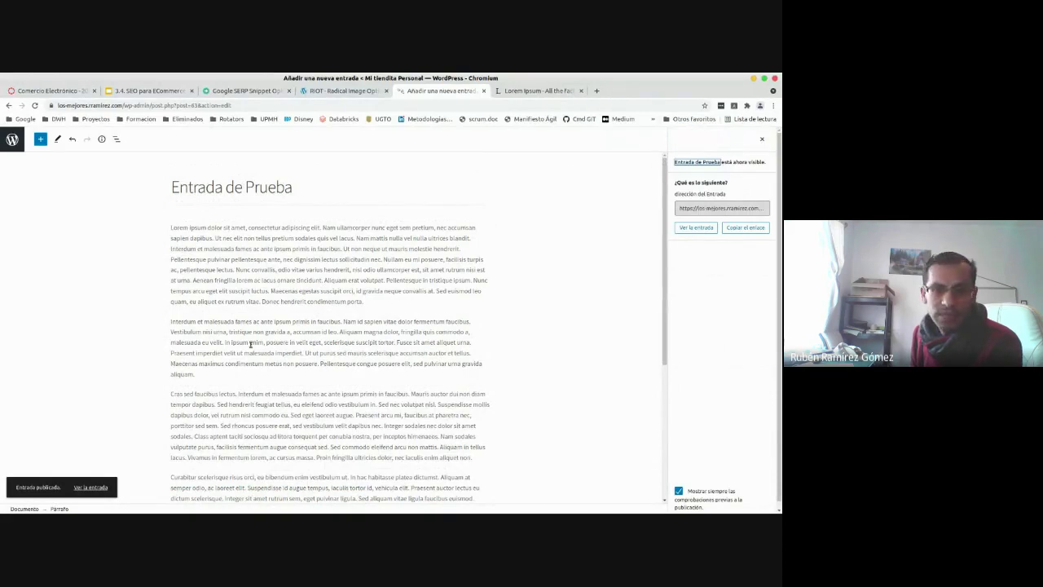
- View the published post in its own tab, then open another blank tab
right_click(699, 229)
left_click(691, 232)
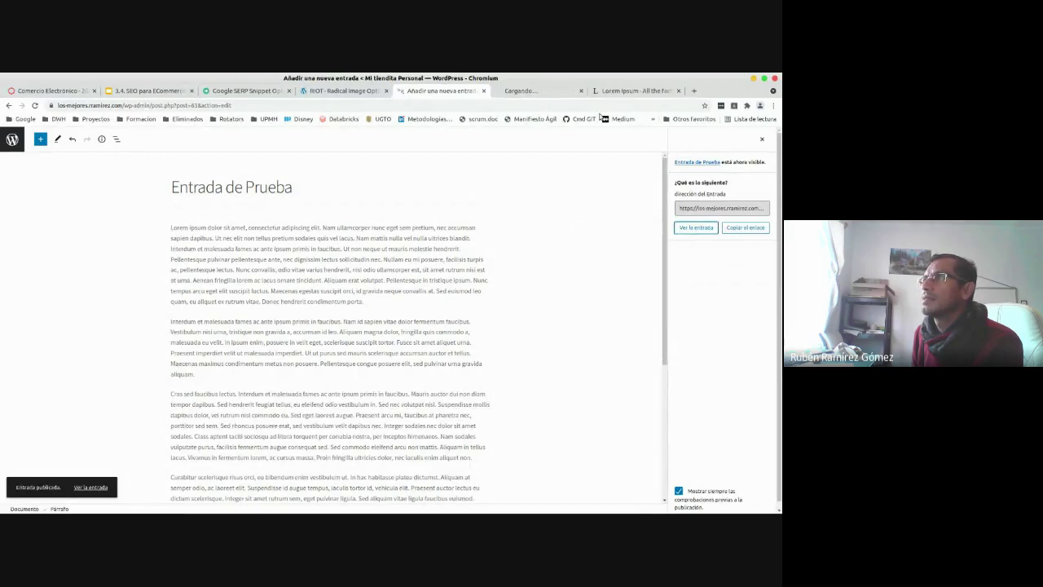
left_click(560, 93)
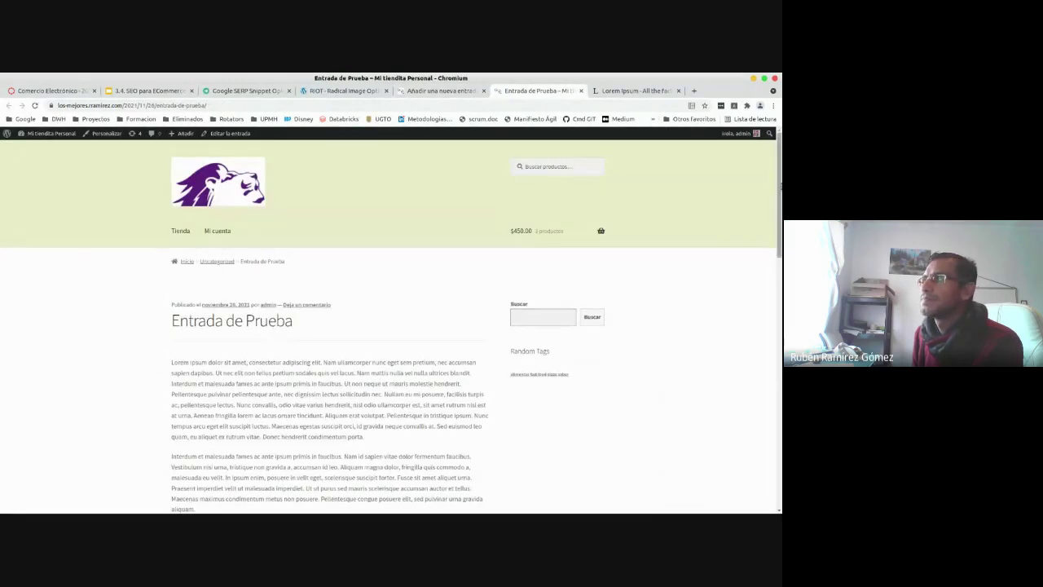
left_click_drag(778, 195, 758, 349)
scroll(274, 346, "up", 15)
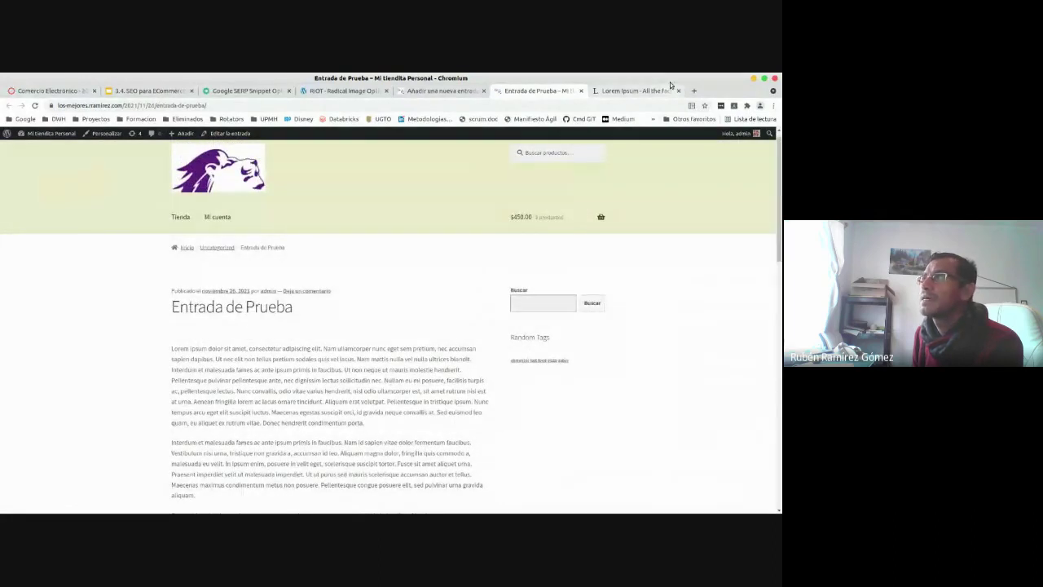
left_click(694, 90)
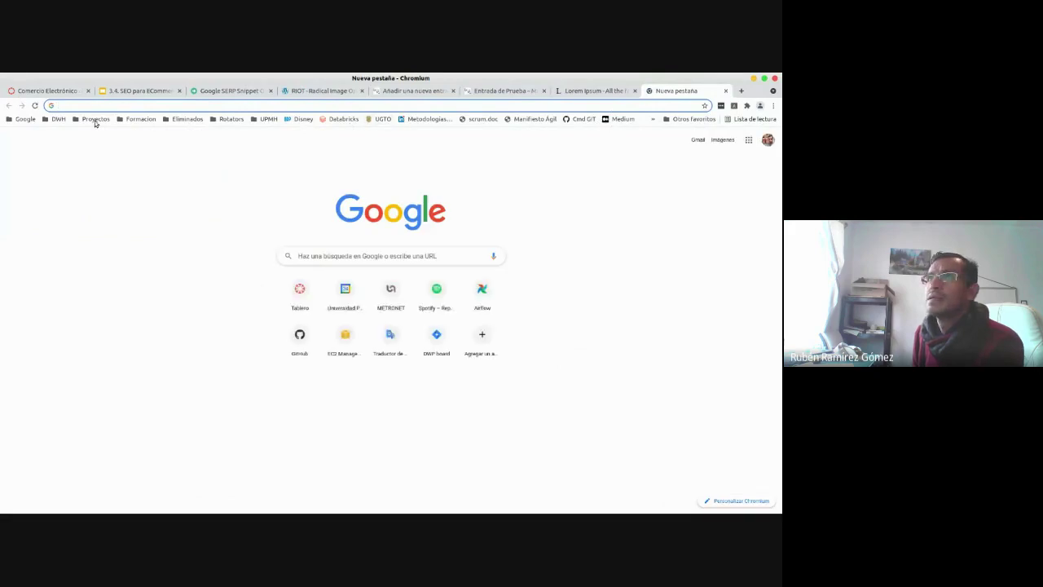
- Load pxhere.com through the Imagenes bookmark in the bookmarks-bar overflow
left_click(259, 121)
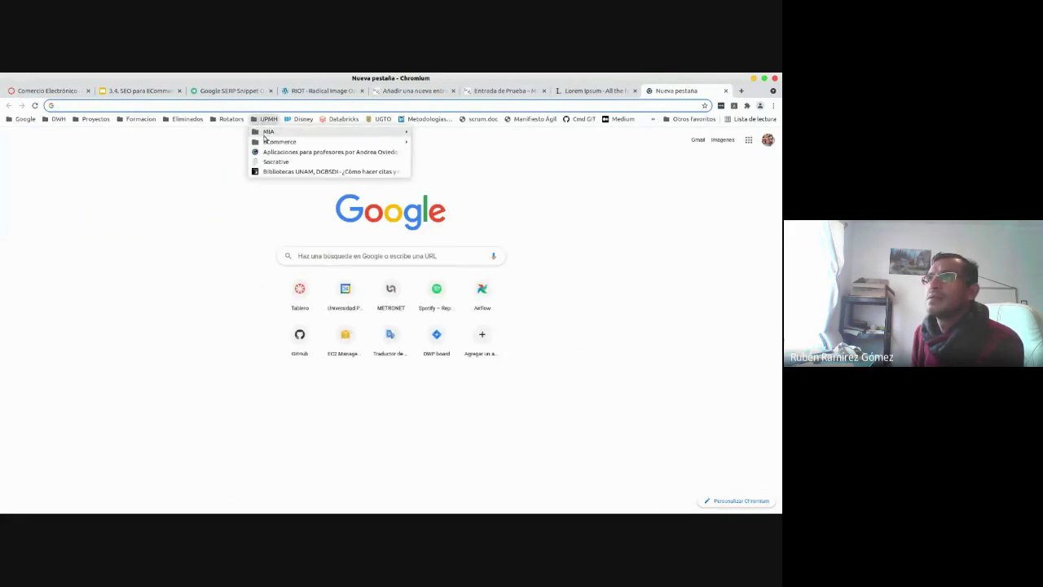
mouse_move(222, 120)
mouse_move(188, 121)
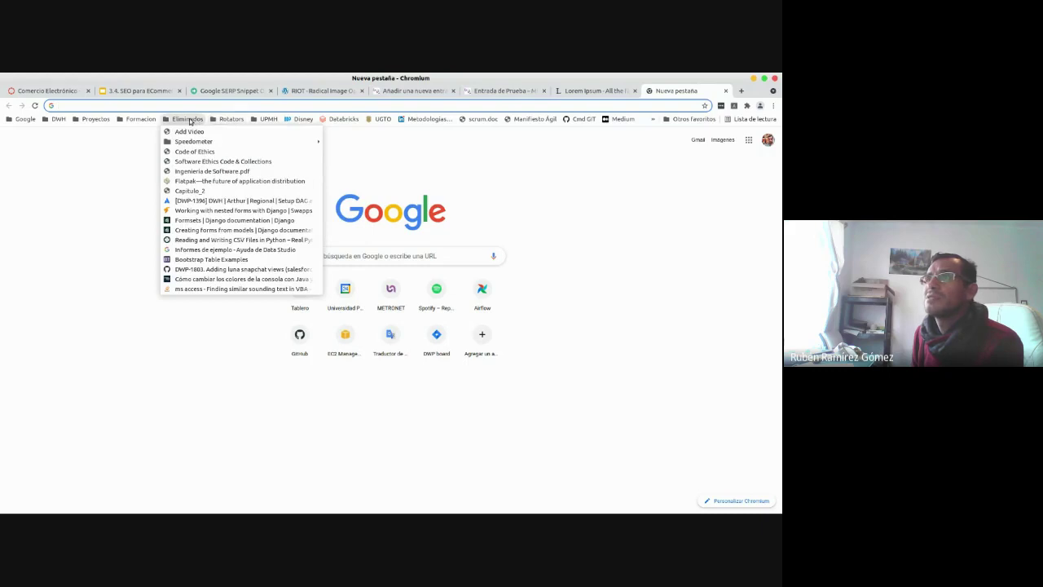
mouse_move(187, 144)
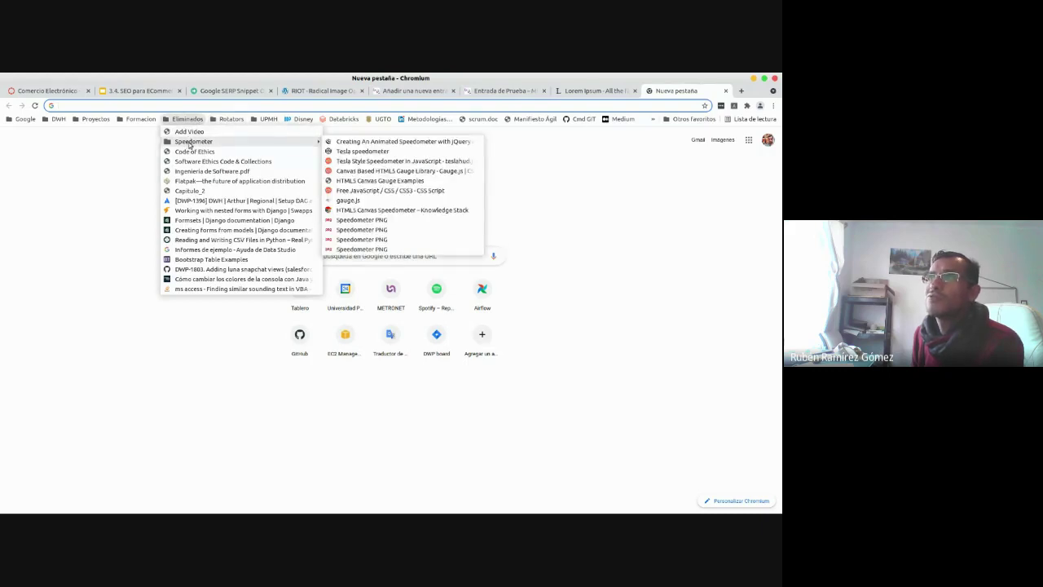
mouse_move(653, 122)
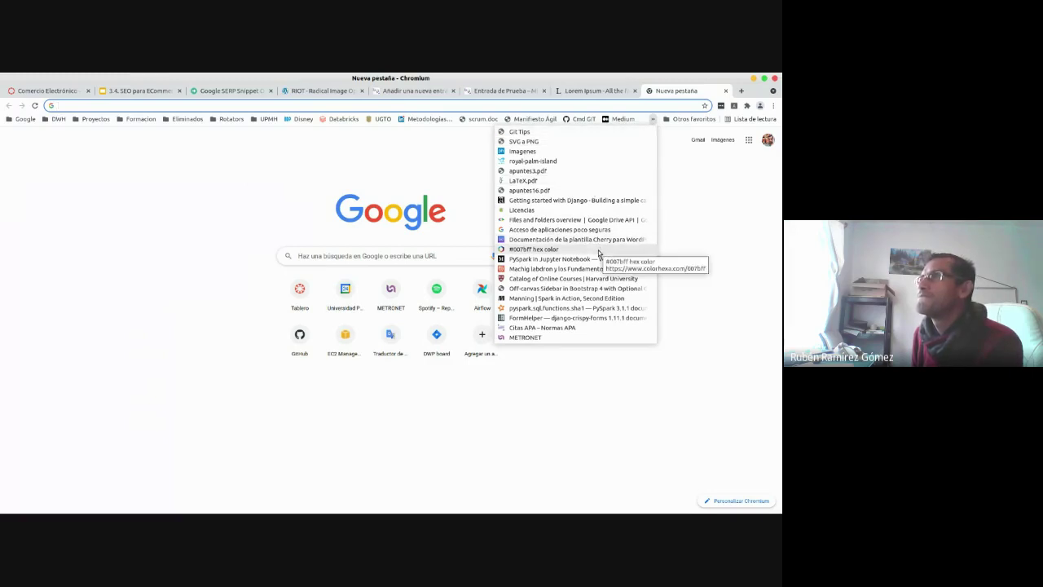
left_click(520, 152)
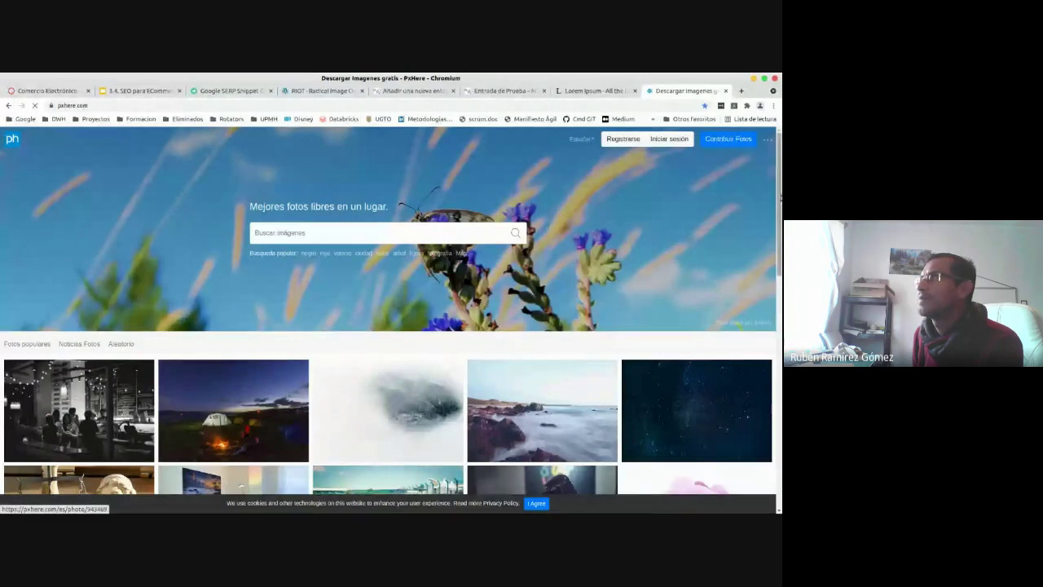
- Sign in to the PxHere account
scroll(778, 196, "down", 3)
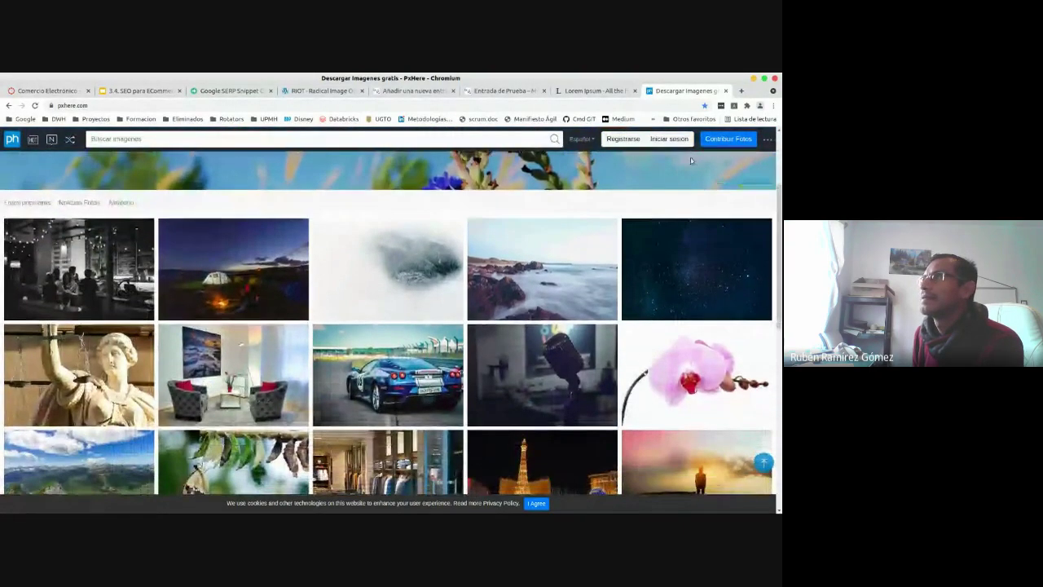
left_click(668, 139)
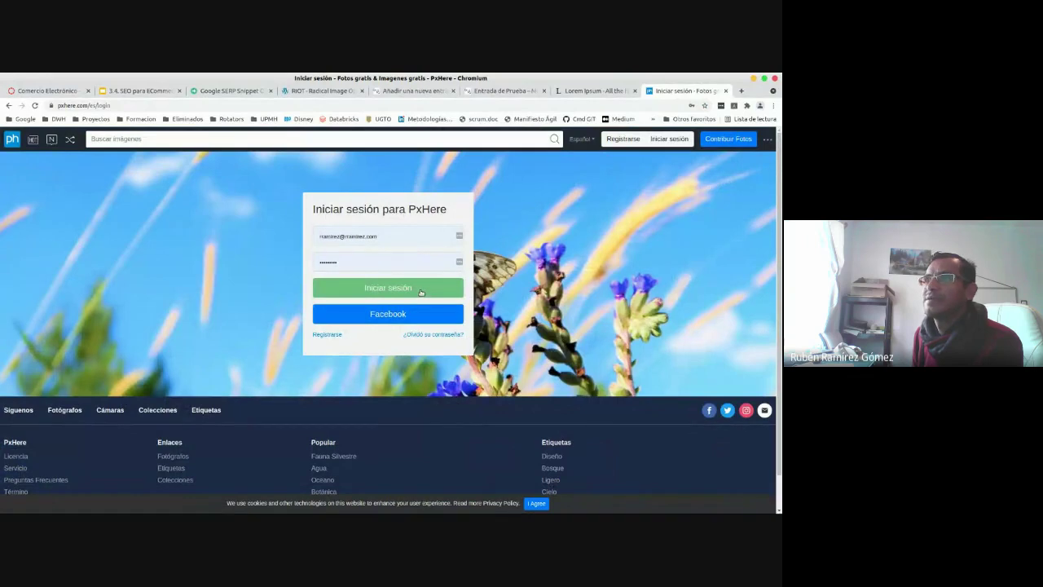
left_click(421, 289)
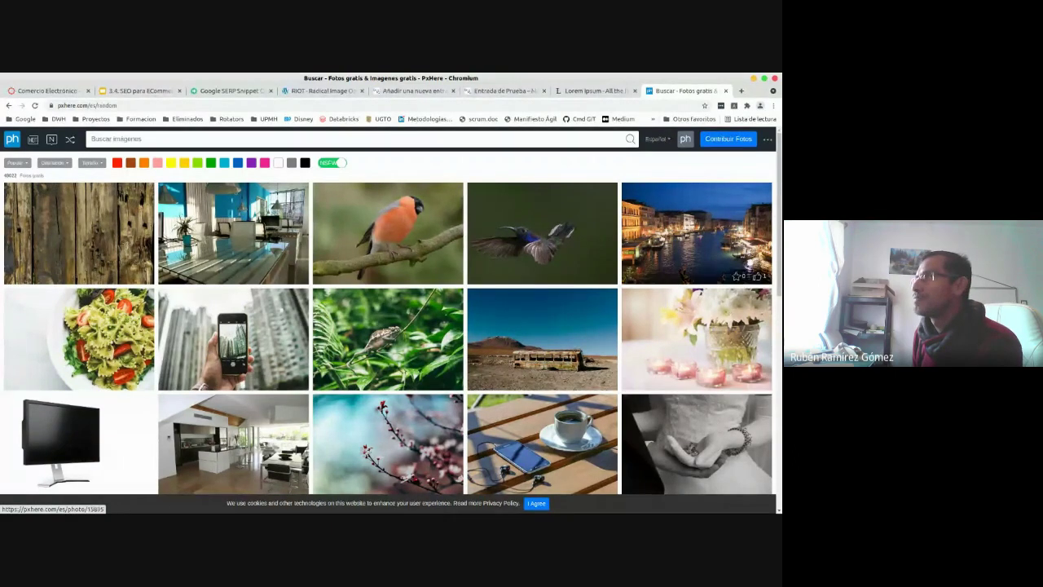
- Download the Venice night canal photo (15895) at 2560x1440
left_click(701, 235)
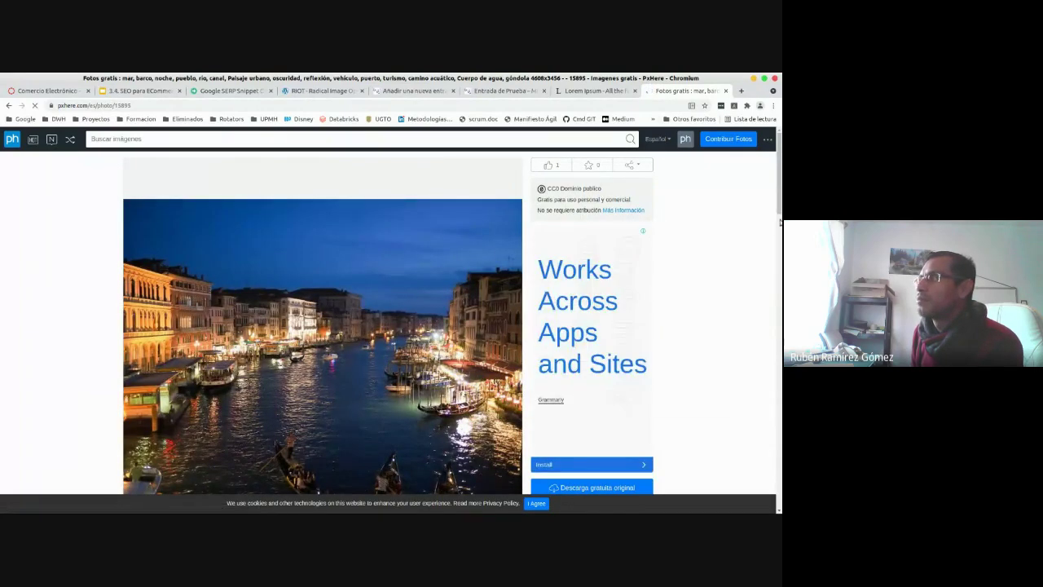
scroll(780, 221, "down", 4)
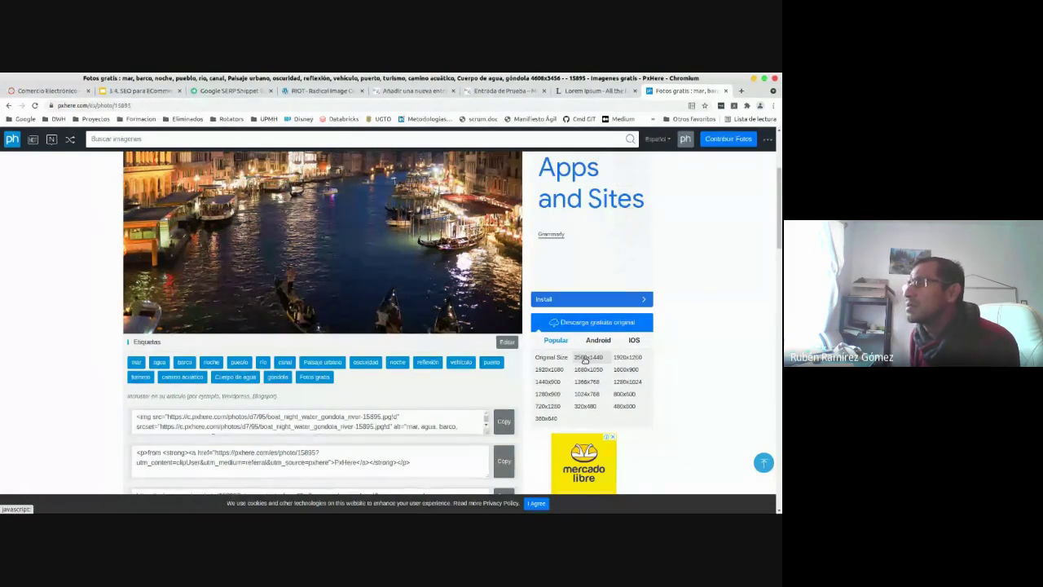
left_click(585, 360)
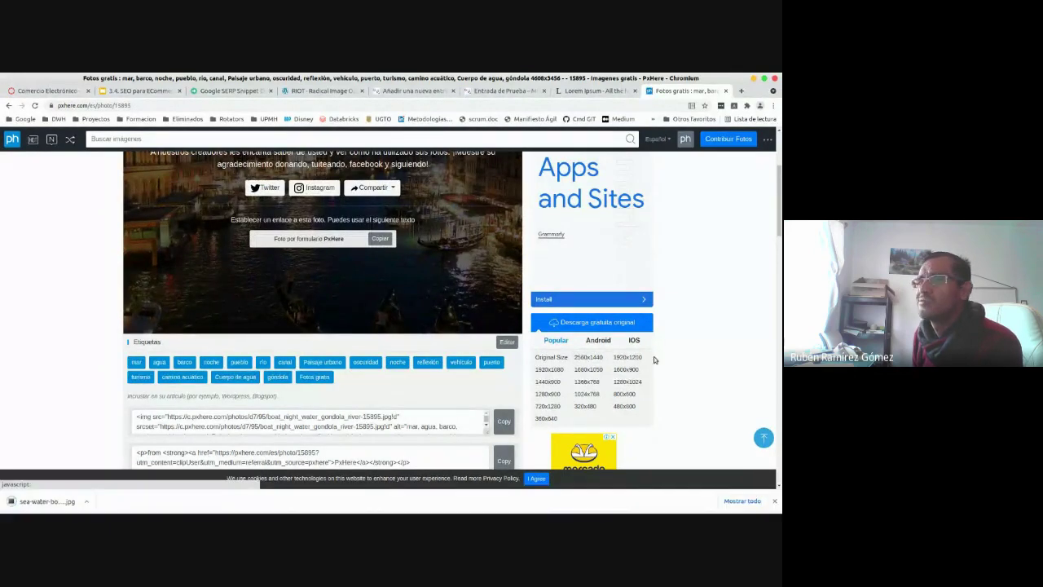
- Open the Descargas folder in Files and view sea-water-boat-night-town-river-15895-pxhere.com.jpg
left_click(47, 502)
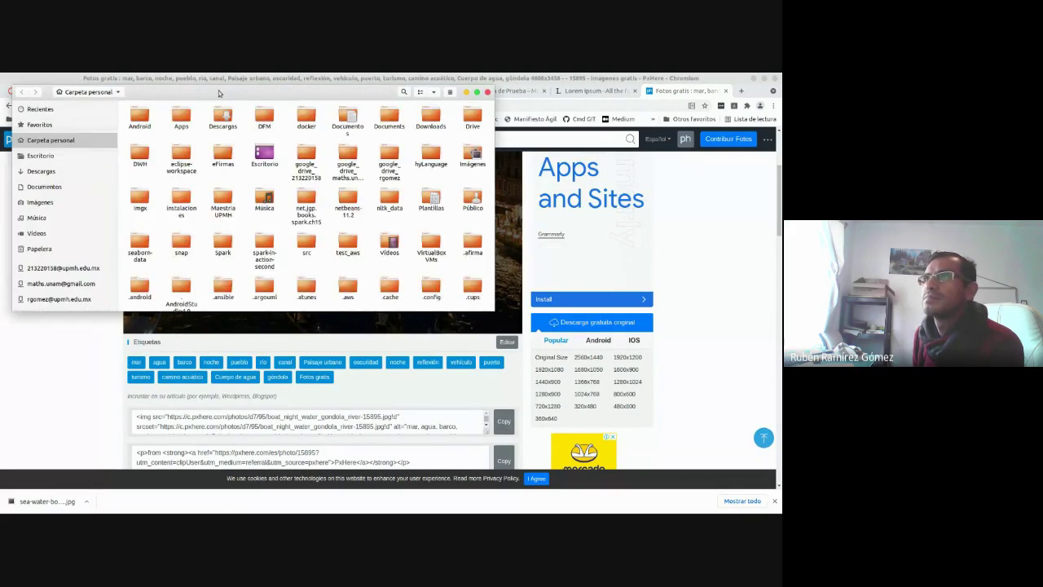
left_click_drag(220, 91, 318, 202)
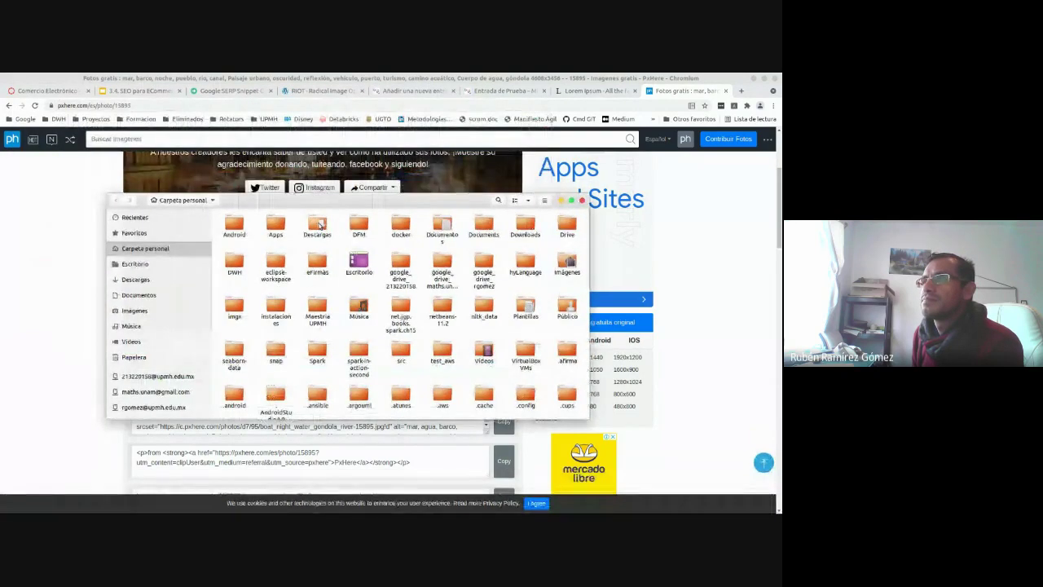
left_click(319, 225)
double_click(319, 225)
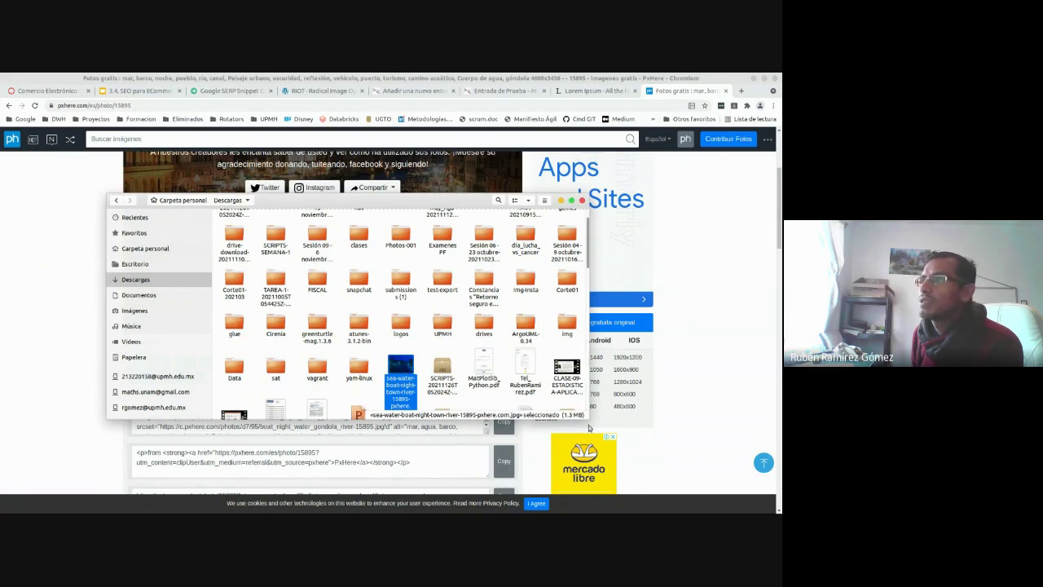
left_click_drag(584, 417, 654, 474)
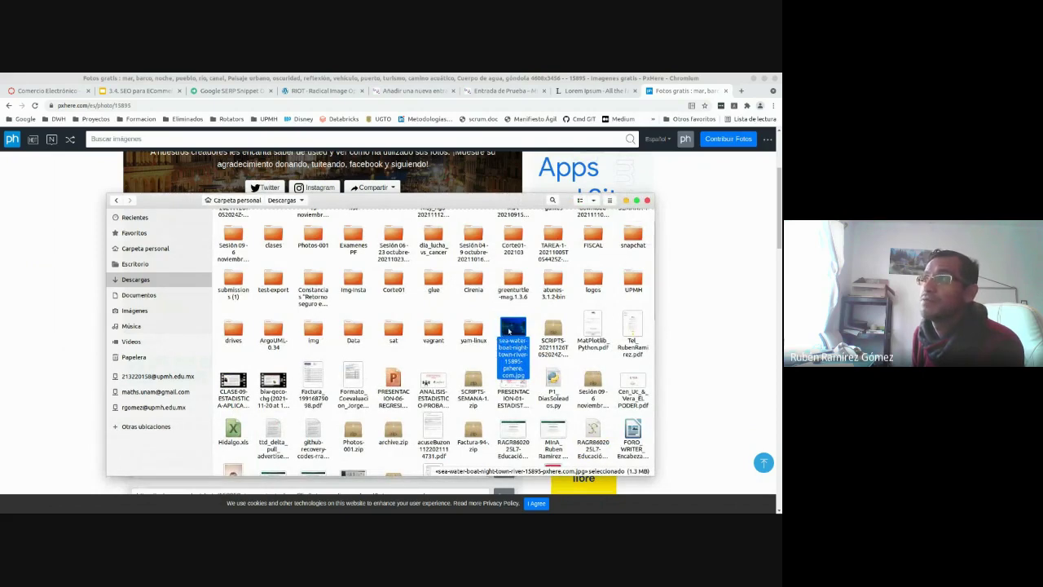
double_click(510, 330)
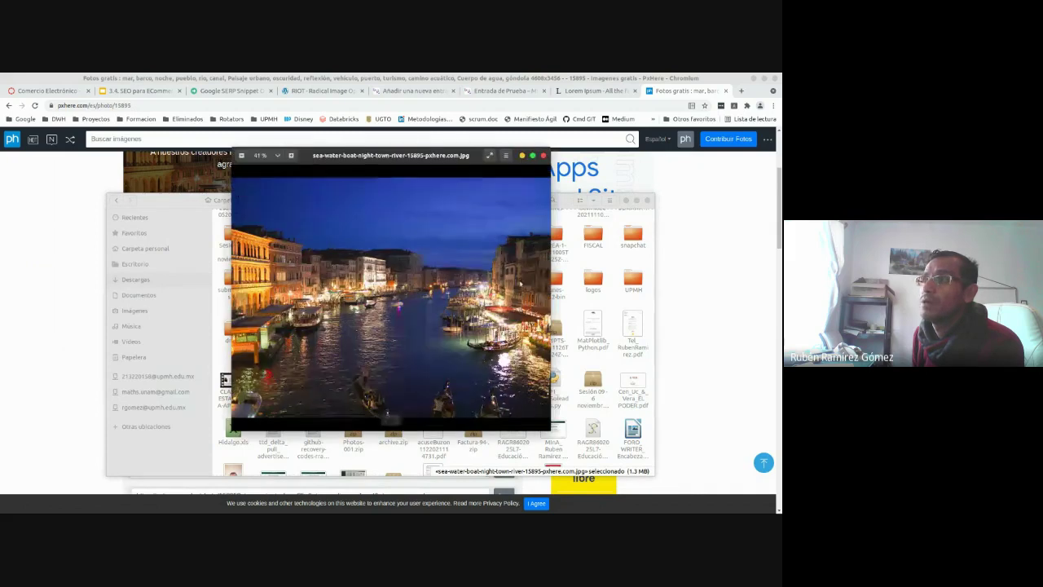
- Maximize the Venice night photo in Image Viewer to inspect it, then close the viewer
left_click(532, 154)
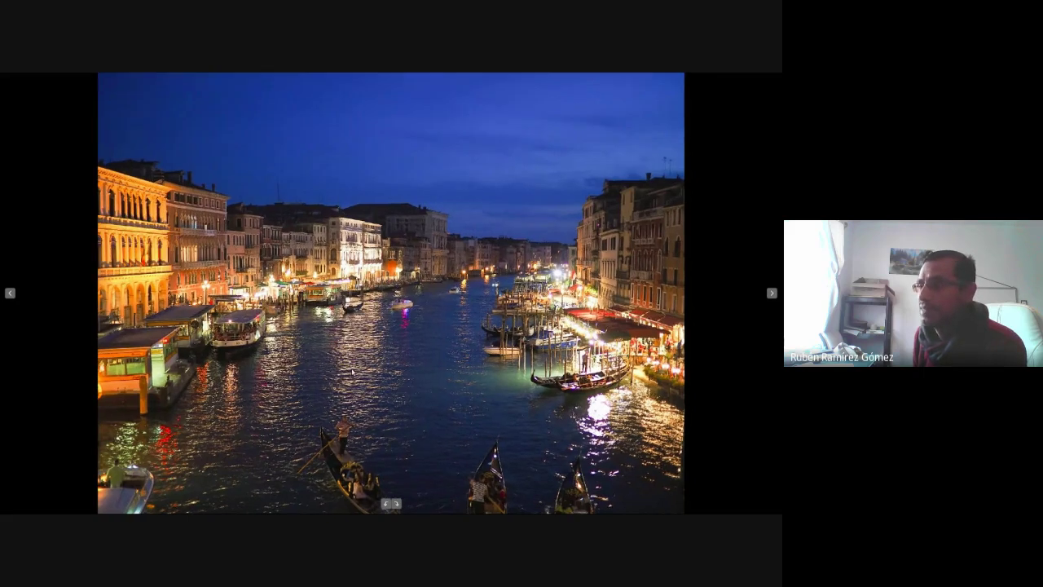
left_click(774, 81)
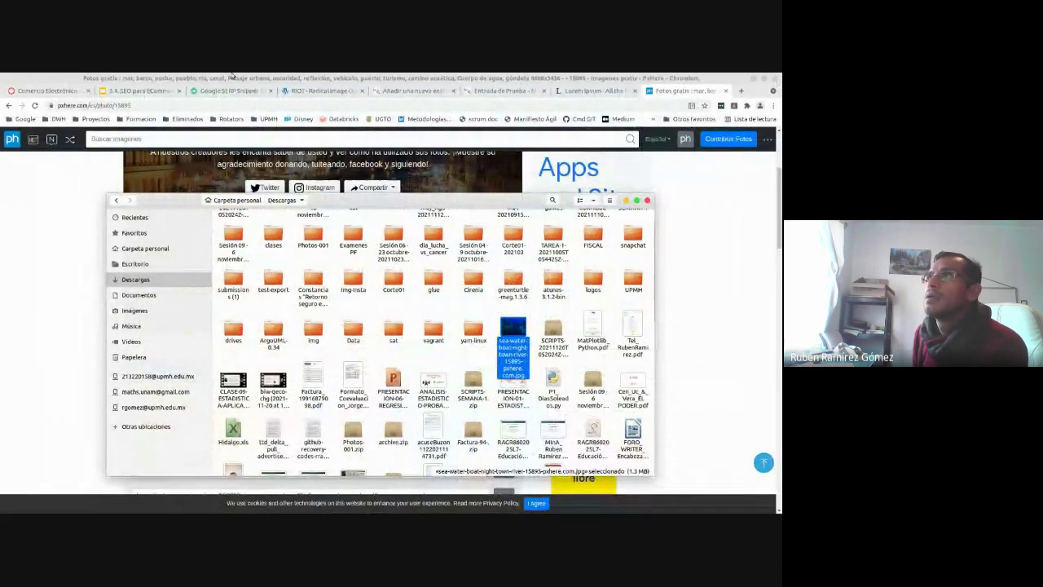
- Return to the Entrada de Prueba editor and expand the post's Imagen destacada settings
left_click(515, 89)
left_click(515, 90)
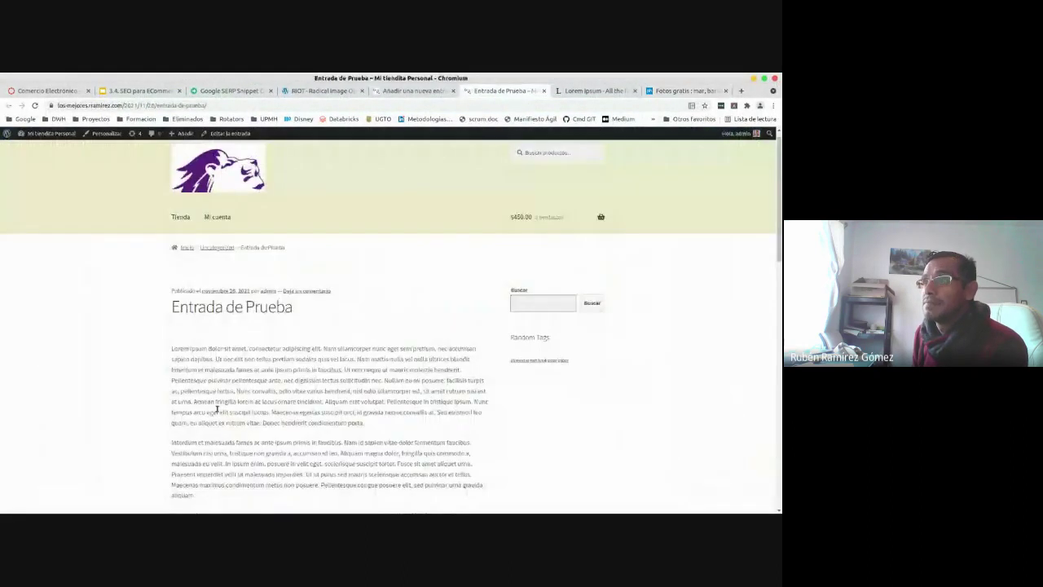
left_click(412, 91)
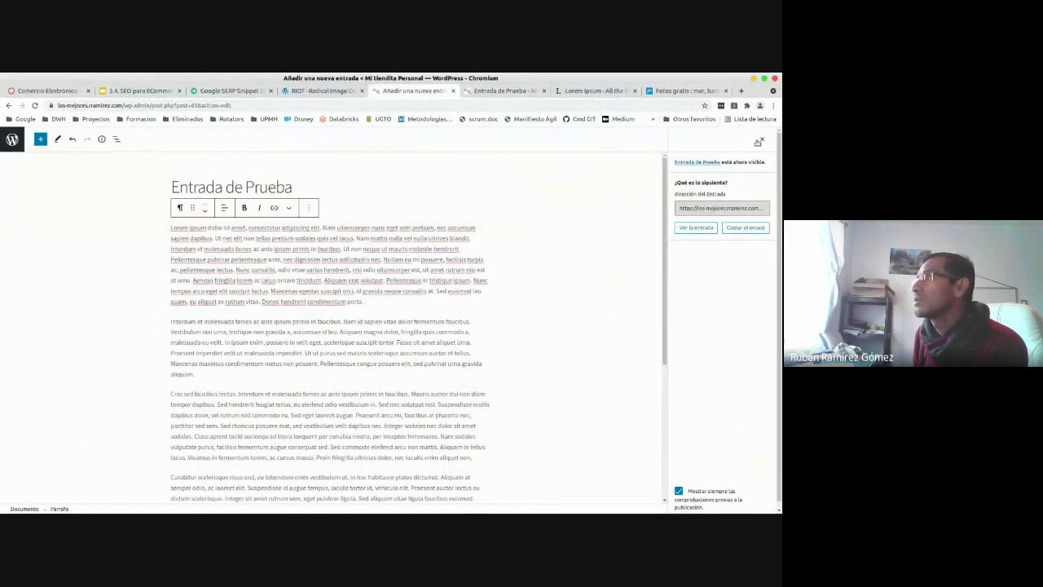
left_click(761, 139)
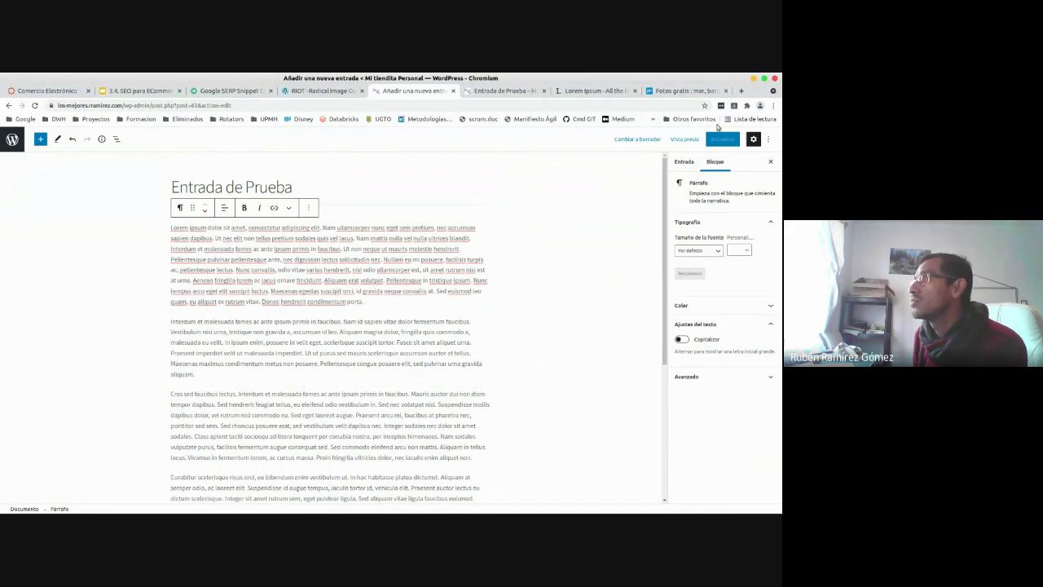
left_click(681, 164)
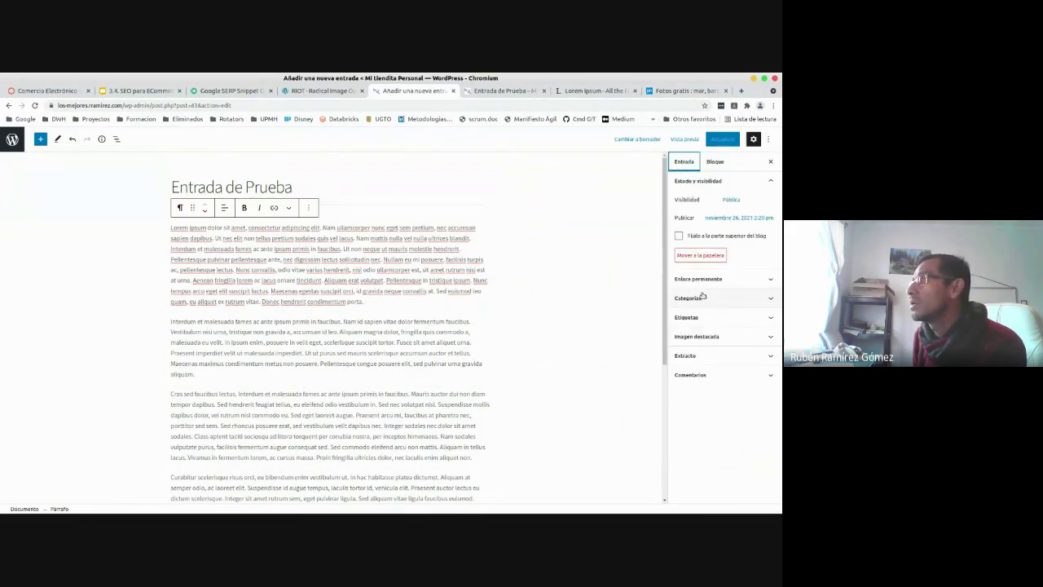
left_click(700, 340)
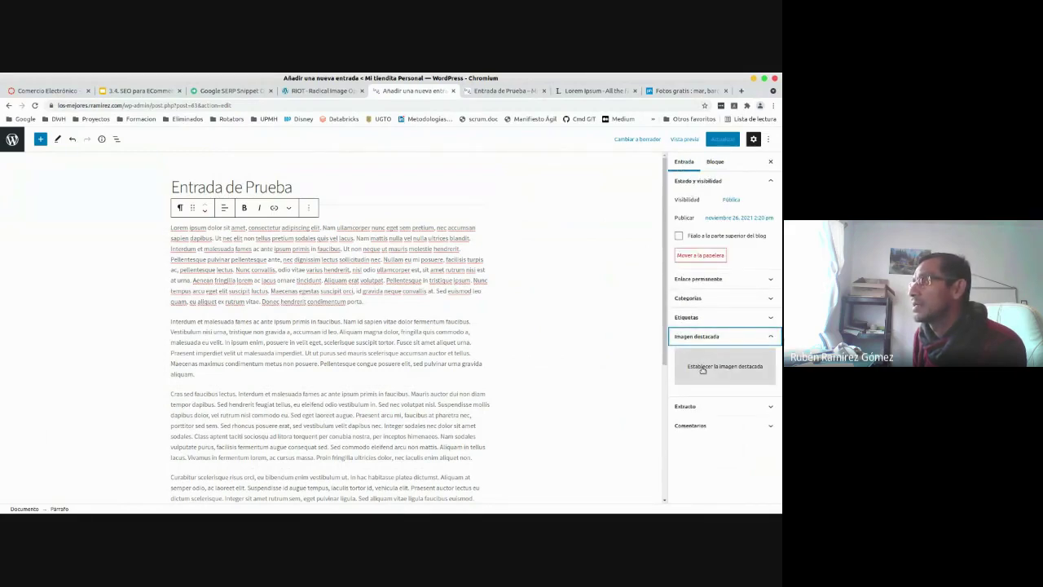
- Upload the Venice night jpg and set it as the featured image
left_click(702, 370)
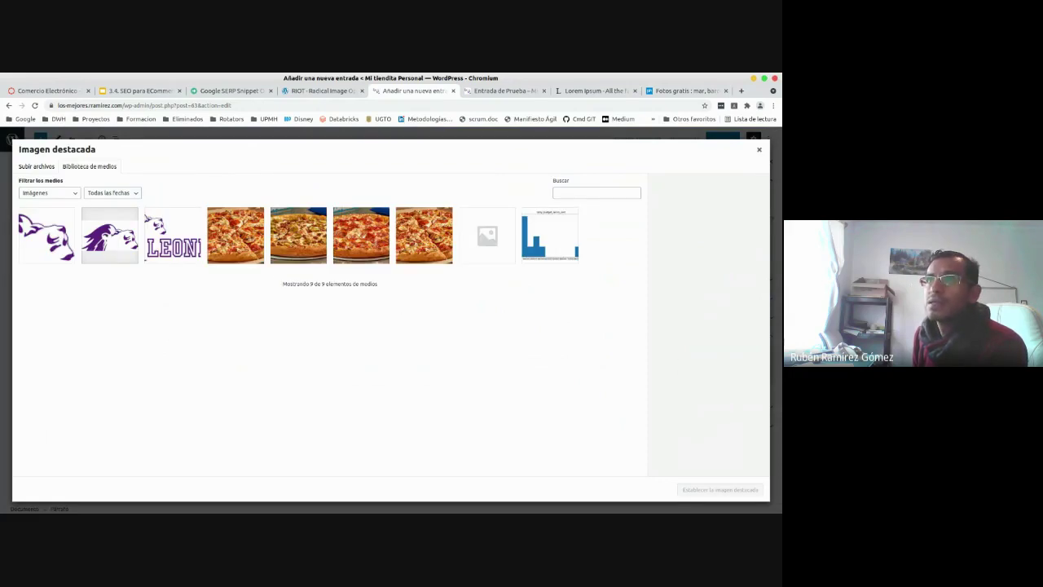
left_click(37, 166)
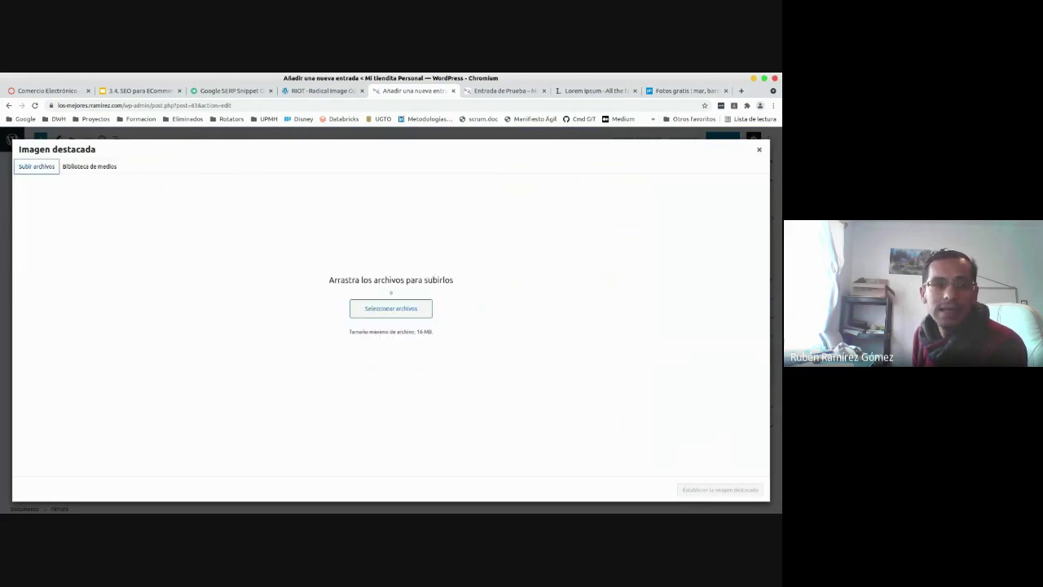
left_click(390, 308)
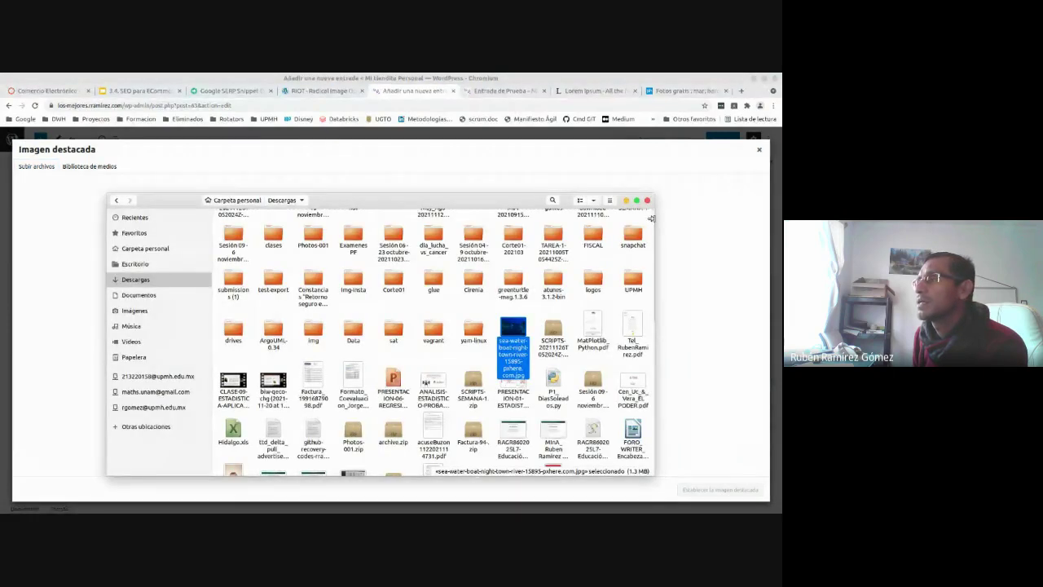
left_click_drag(653, 224, 446, 220)
scroll(388, 359, "down", 2)
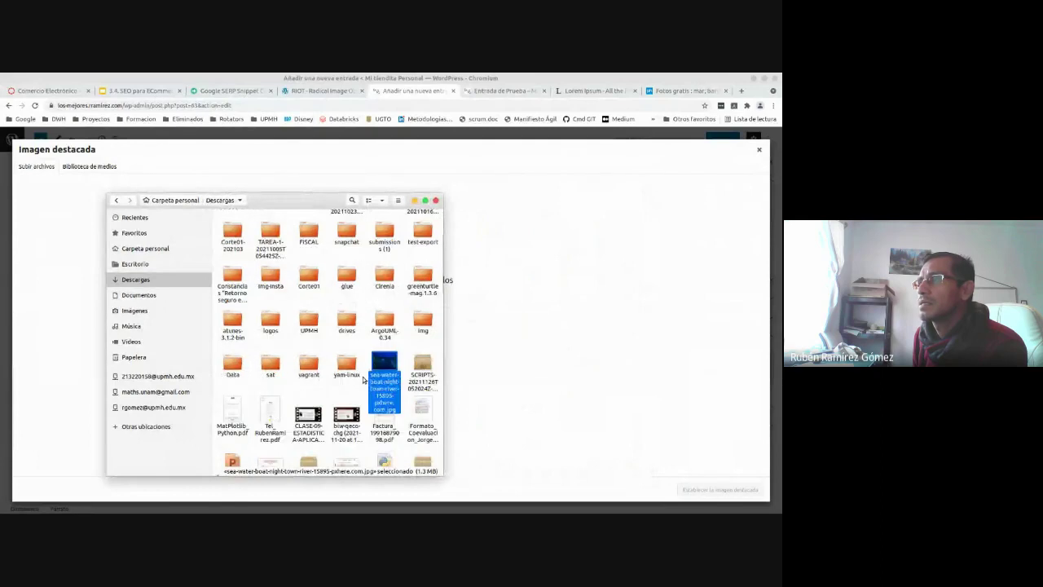
left_click_drag(387, 359, 496, 269)
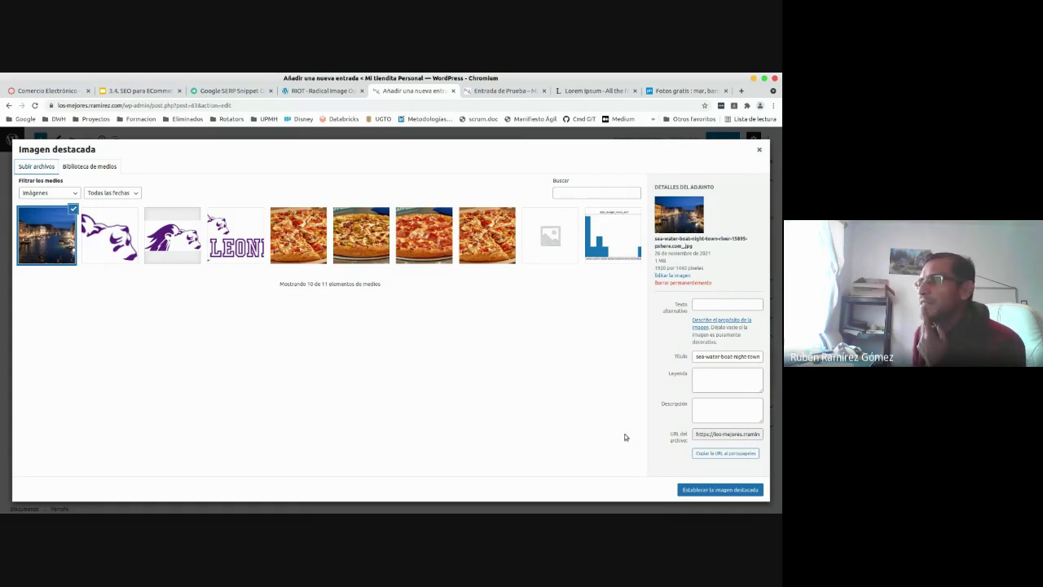
left_click(741, 492)
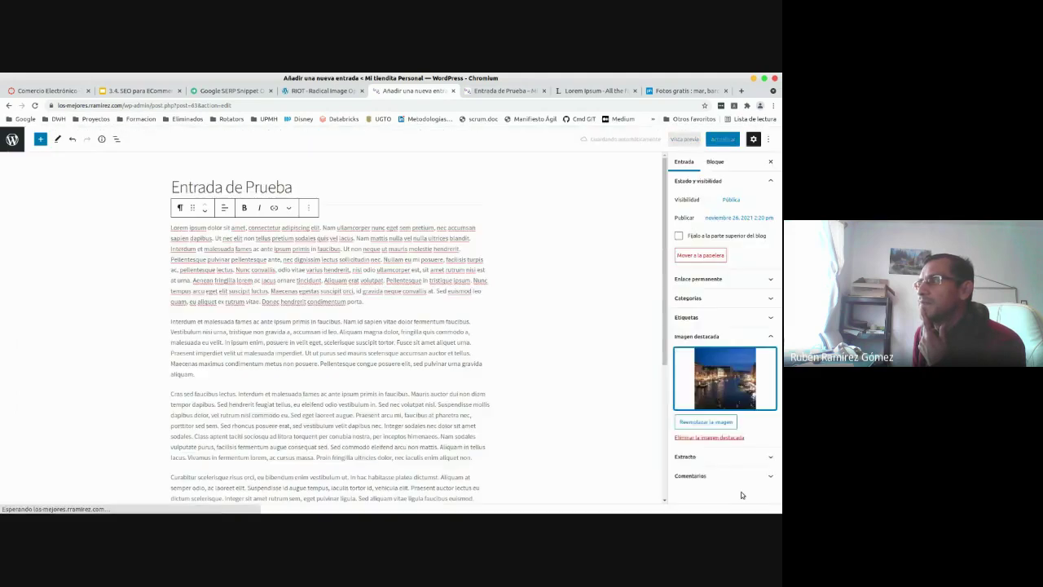
- Save the post with its new featured image and switch to the published post page
left_click(724, 139)
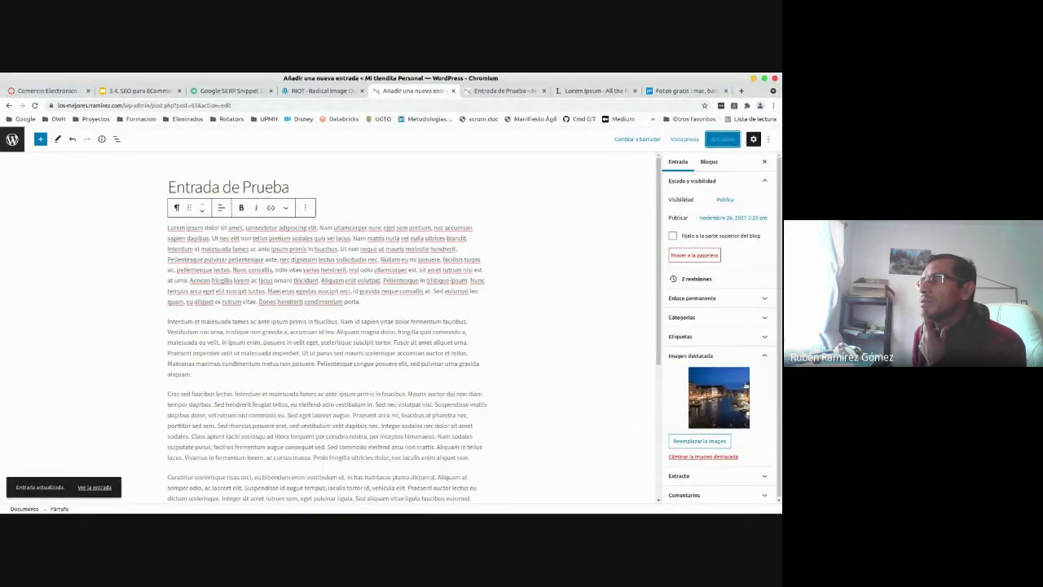
left_click(505, 91)
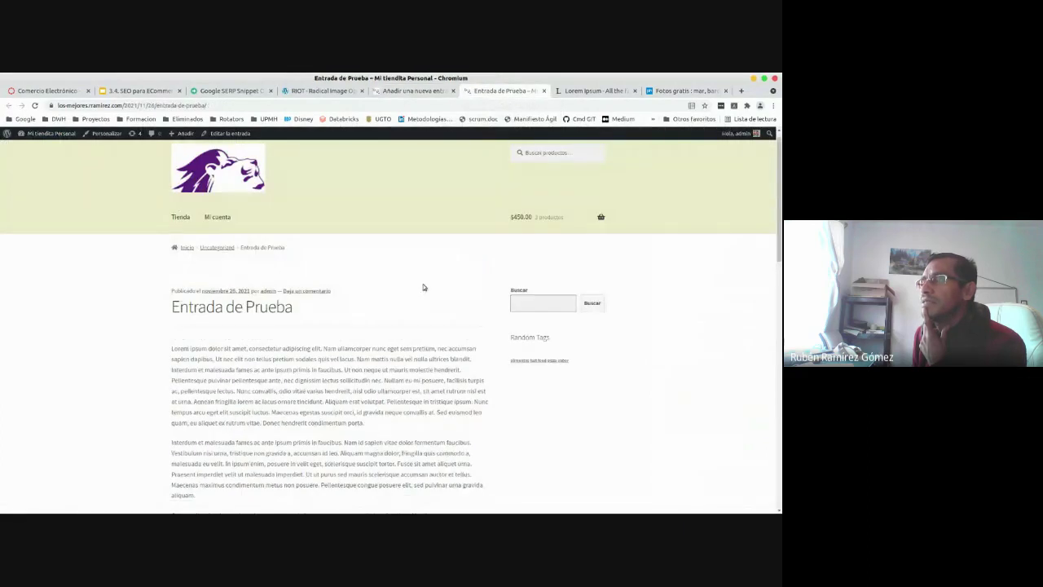
left_click_drag(779, 149, 780, 184)
scroll(522, 263, "up", 2)
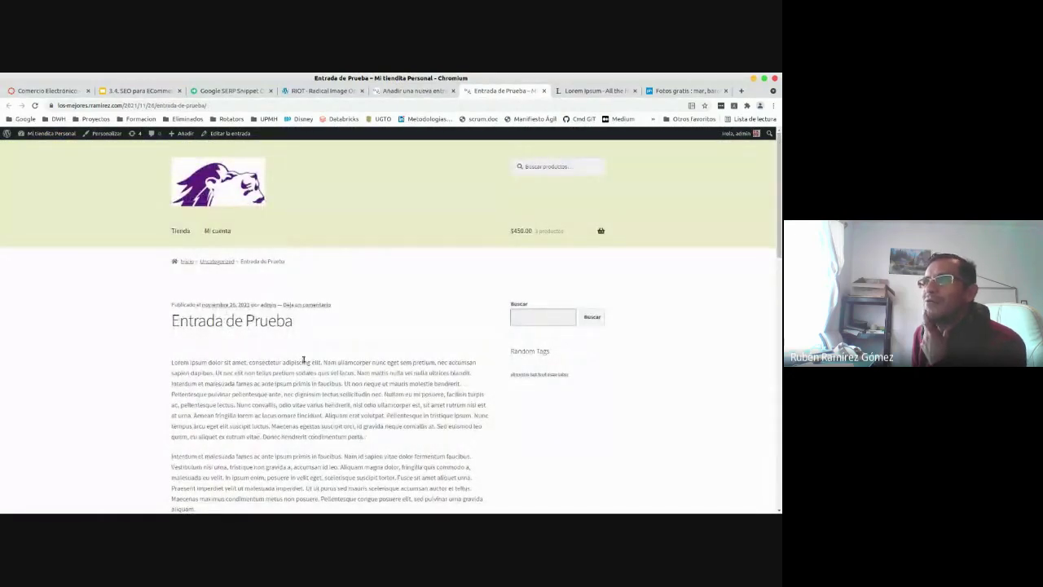
scroll(303, 359, "down", 1)
scroll(303, 359, "up", 1)
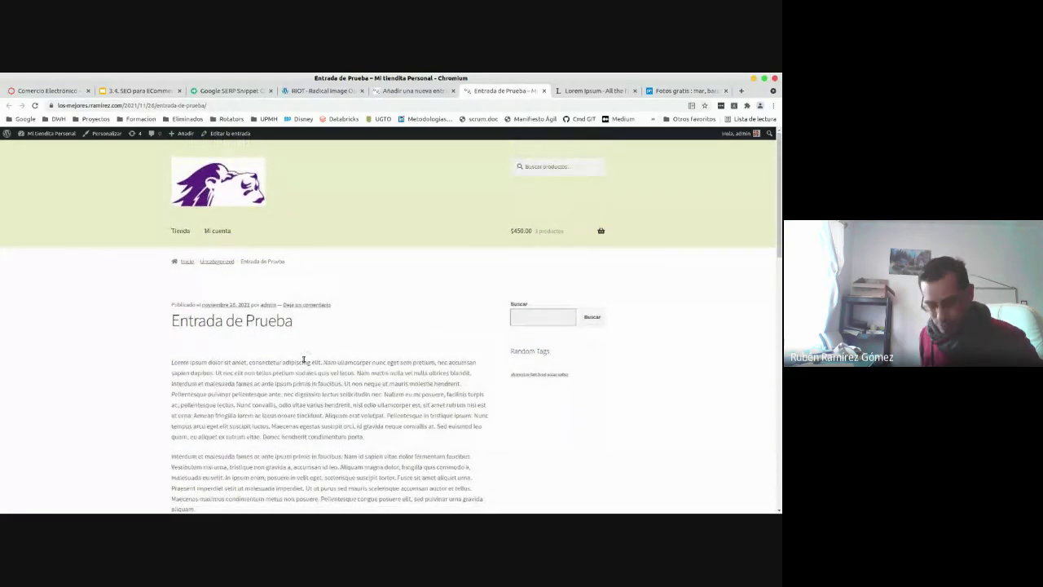
- Reload the published post with F5 until the Venice photo shows above the Lorem ipsum text
key("F5")
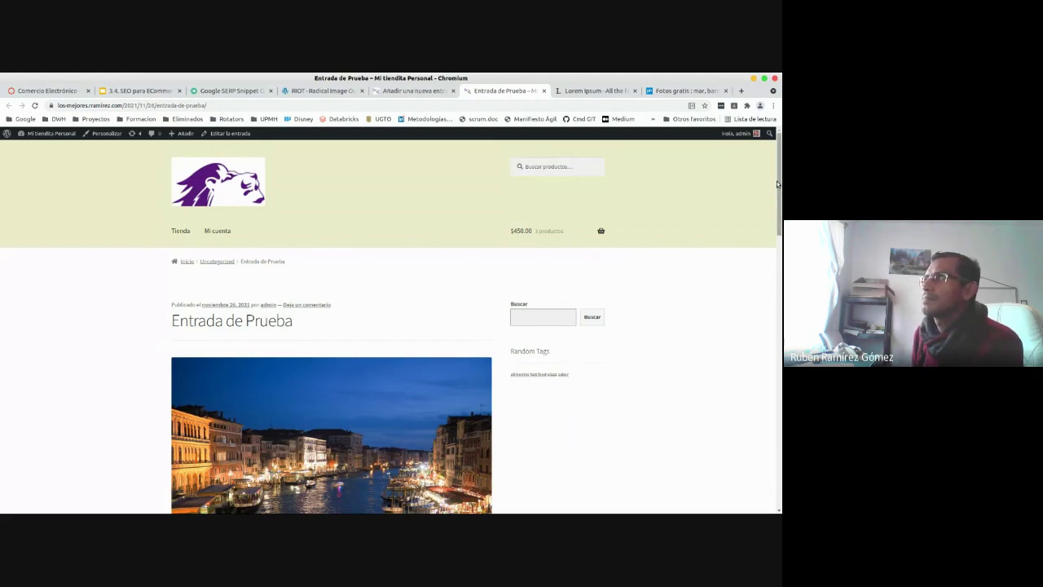
left_click_drag(776, 181, 781, 231)
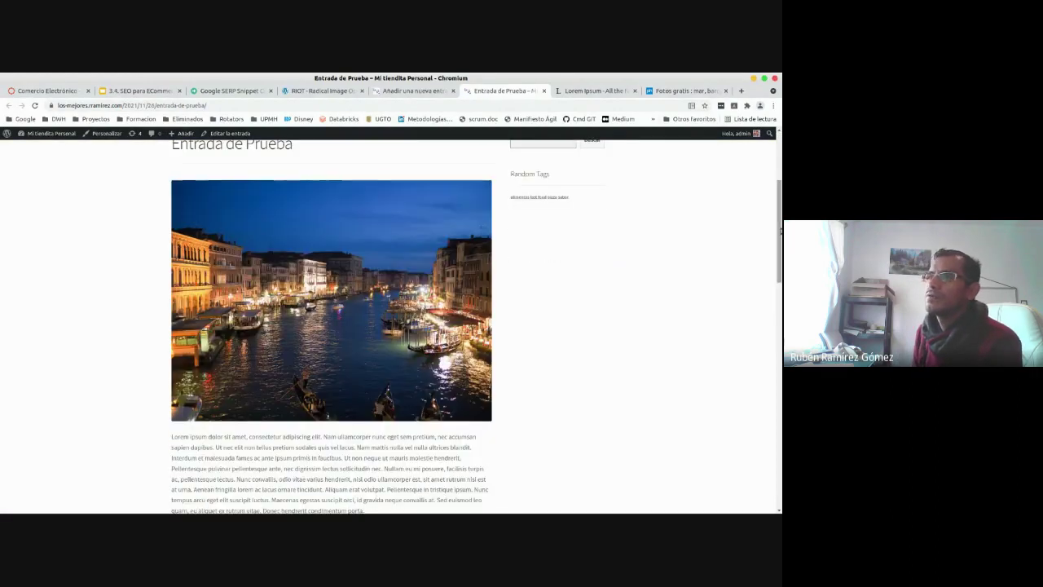
key("F5")
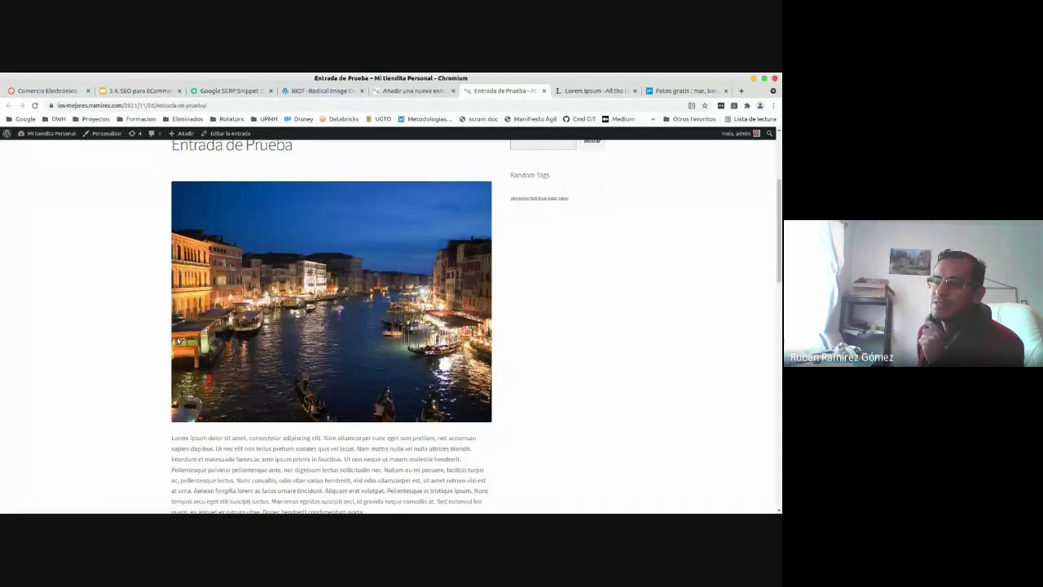
key("F5")
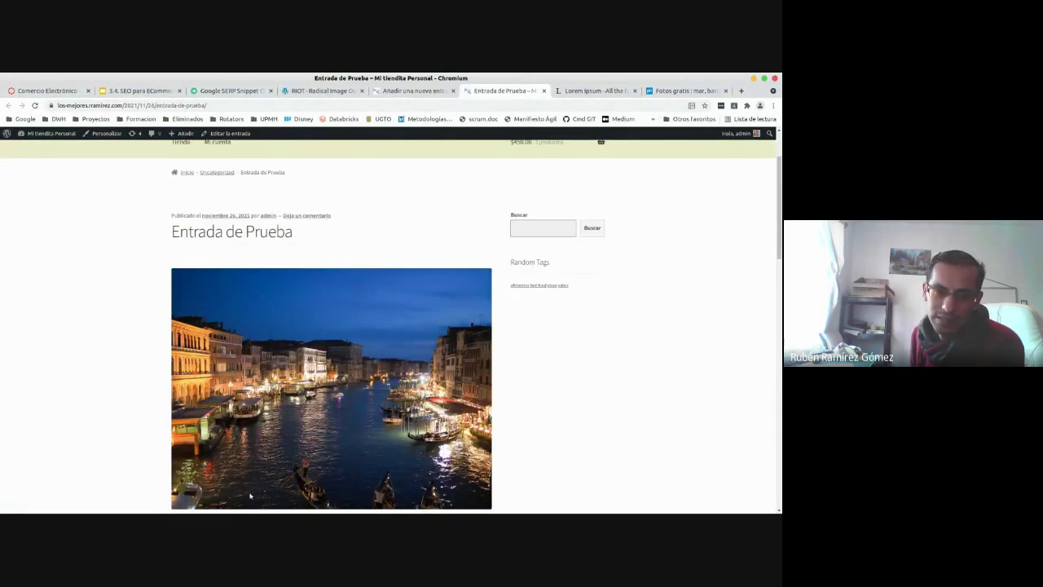
scroll(263, 487, "down", 2)
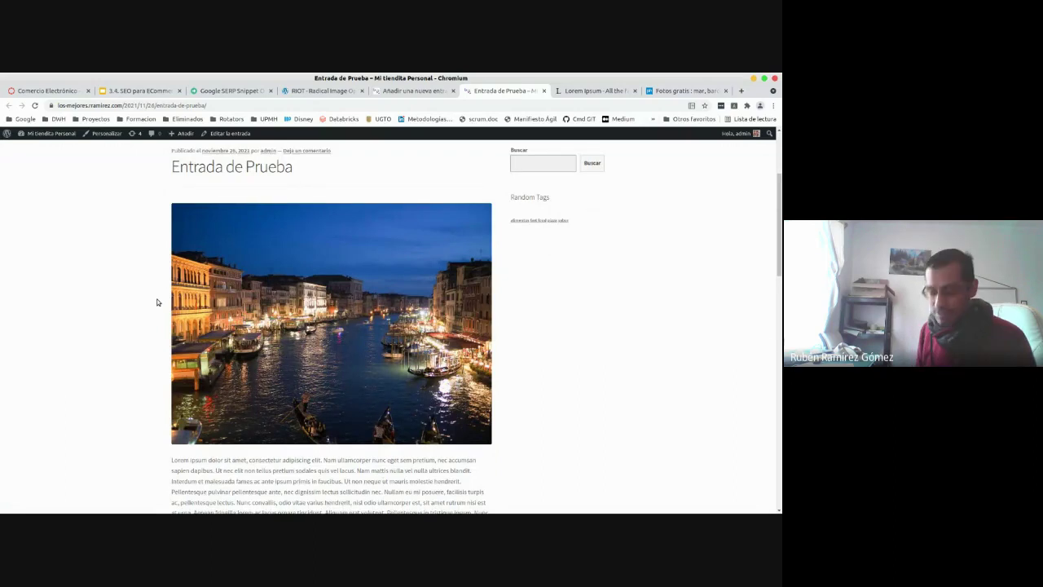
key("F5")
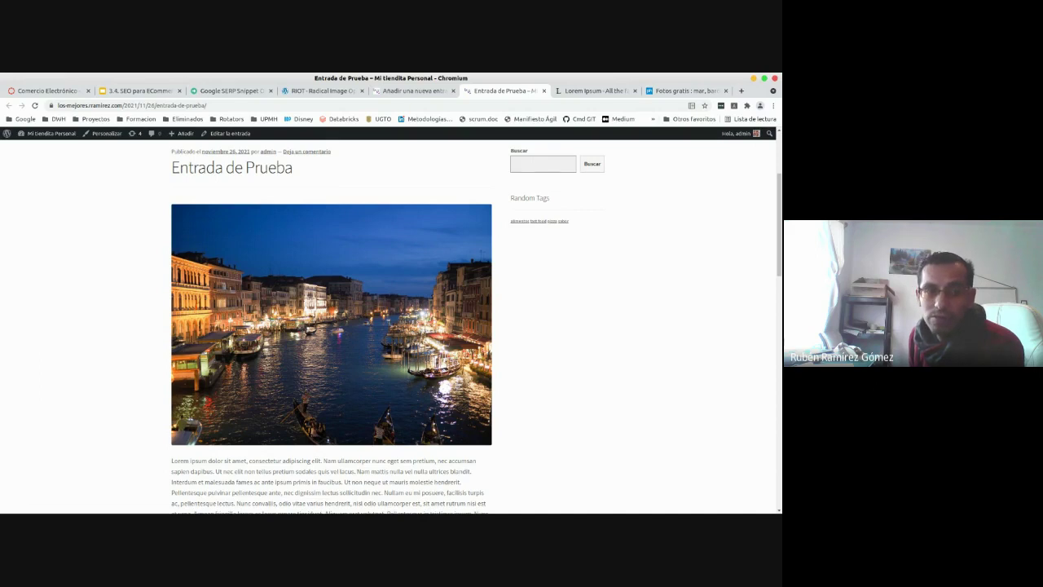
- View the Venice photo full size, close it, and return to Chromium via Activities
key("alt+Tab")
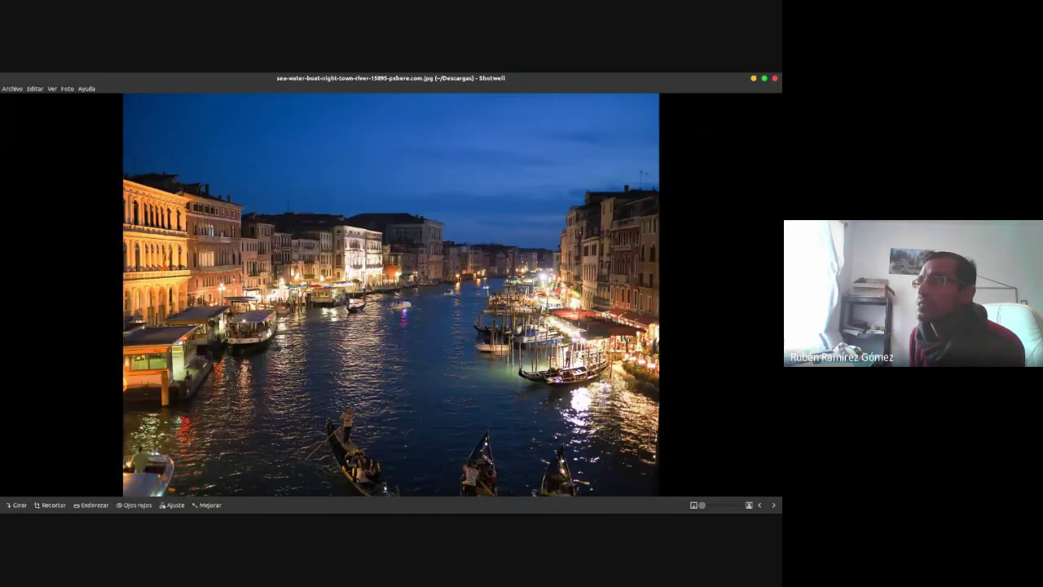
left_click(775, 78)
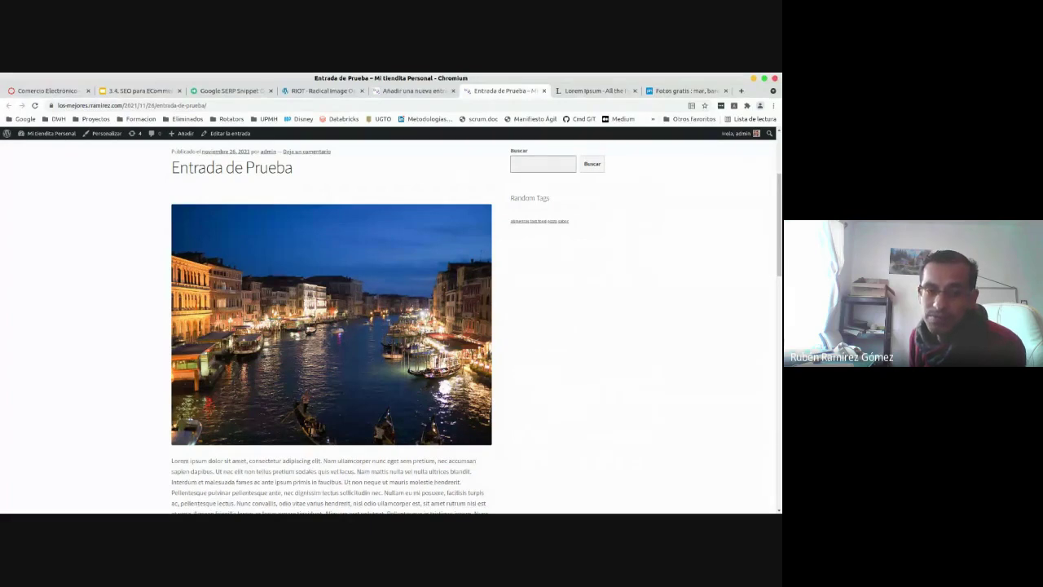
key("super")
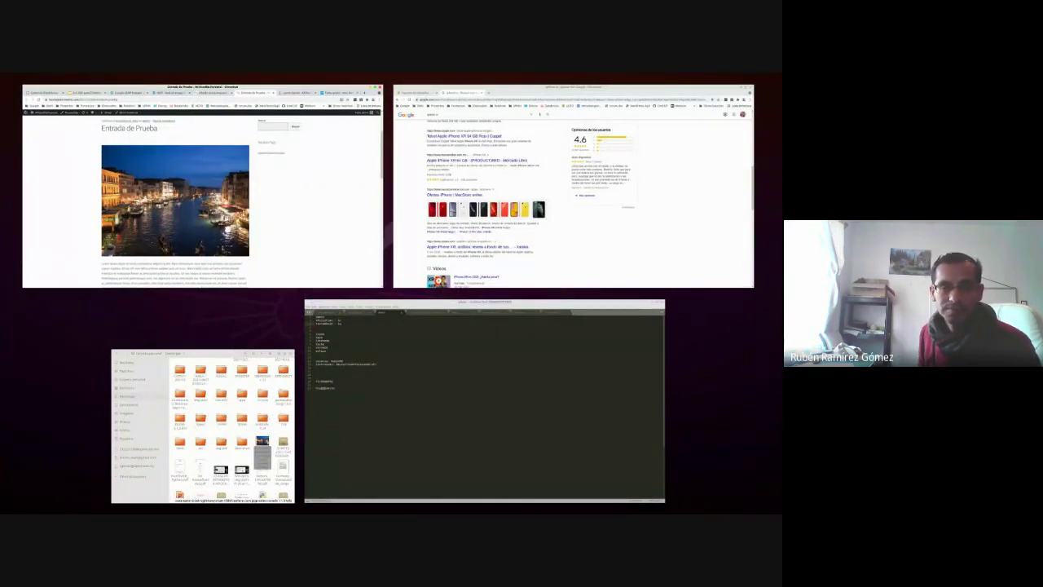
key("Escape")
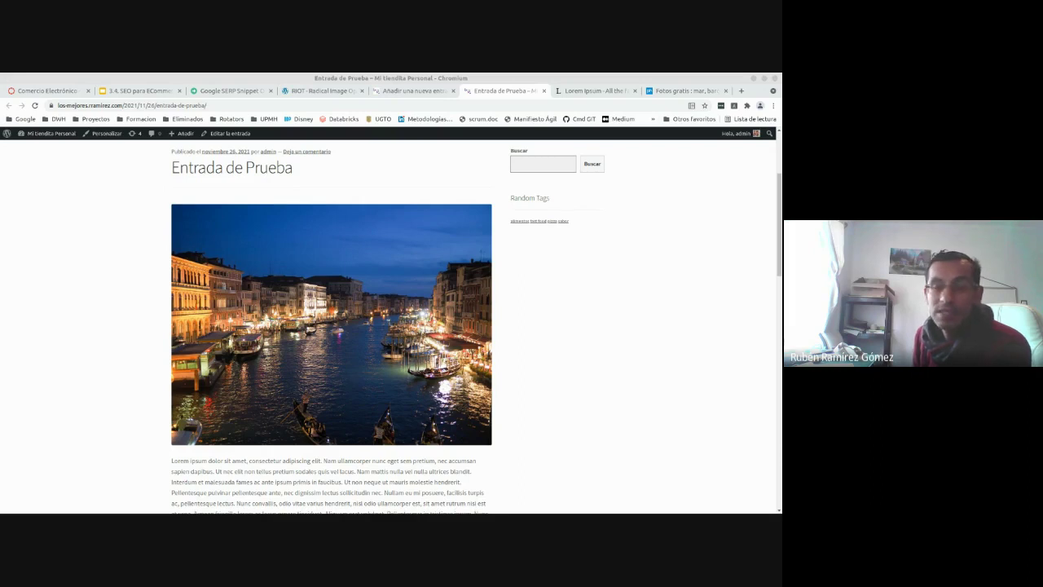
key("alt+Tab")
key("alt+Tab")
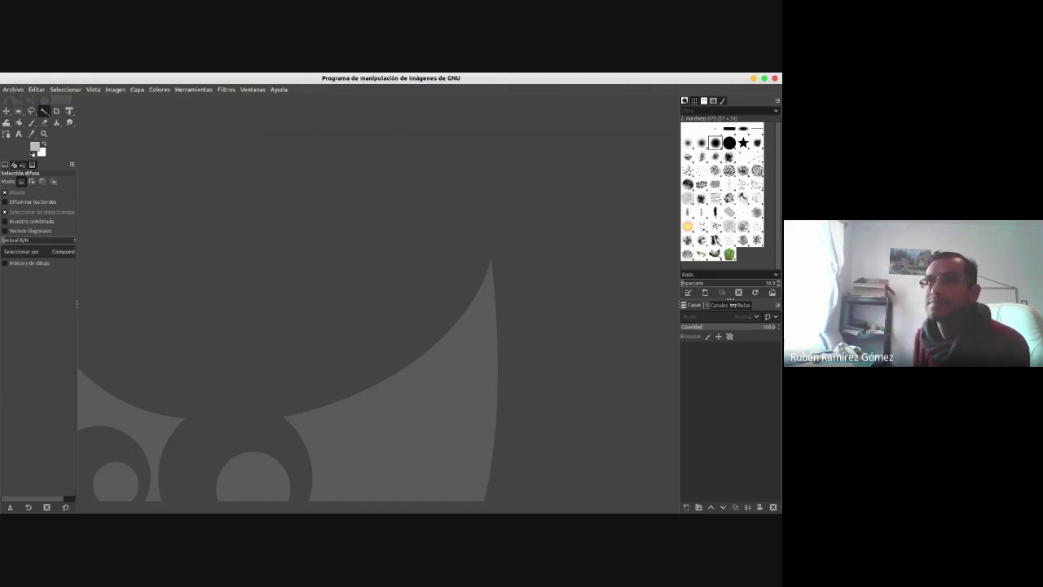
- Load the sea-water Venice photo from Descargas into GIMP and convert it to built-in sRGB
key("ctrl+o")
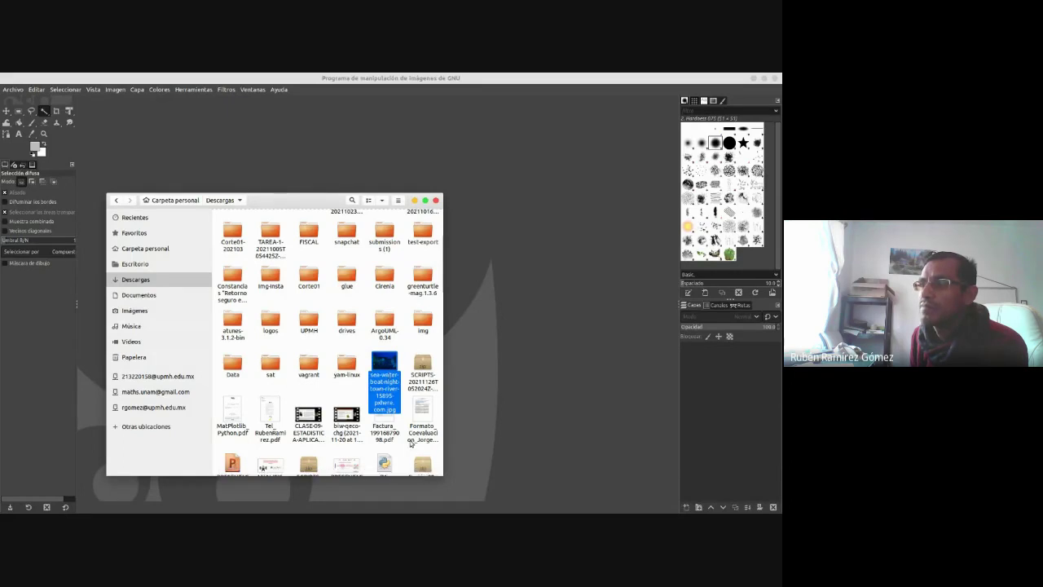
left_click_drag(389, 367, 540, 231)
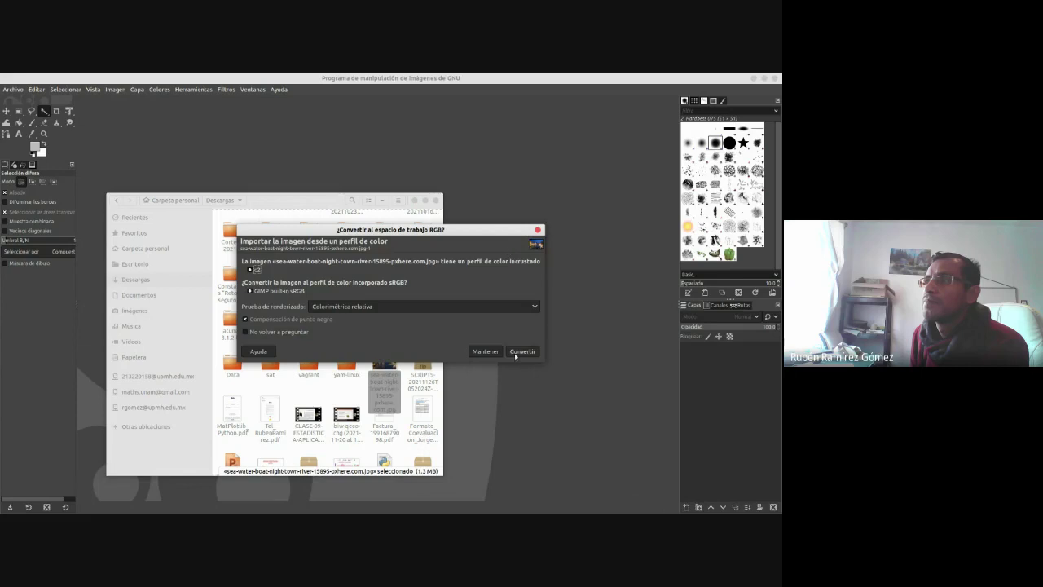
left_click(520, 351)
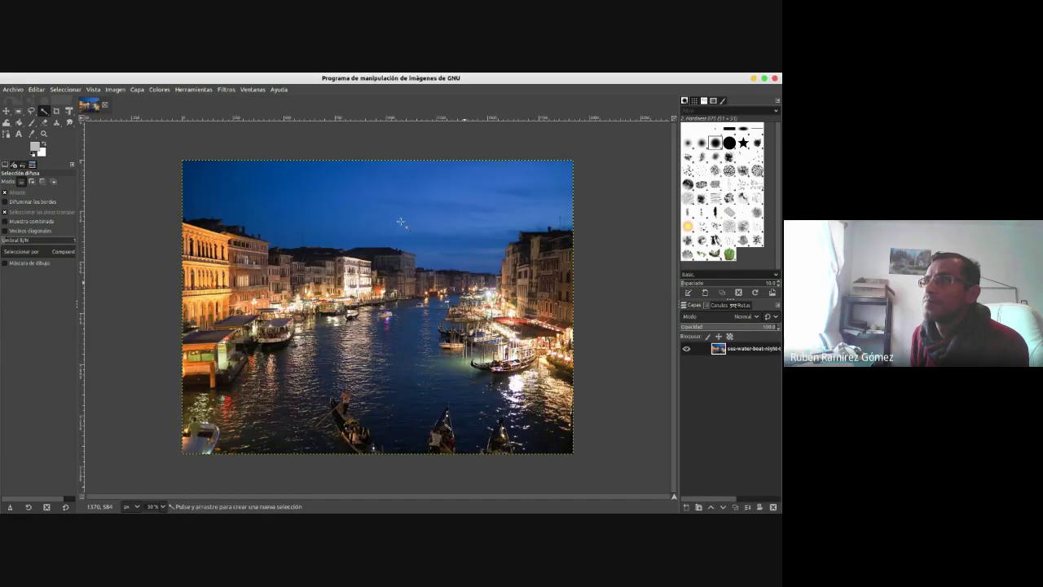
- Open Imagen > Escalar la imagen, showing the photo's 1920 × 1440 size
left_click(115, 89)
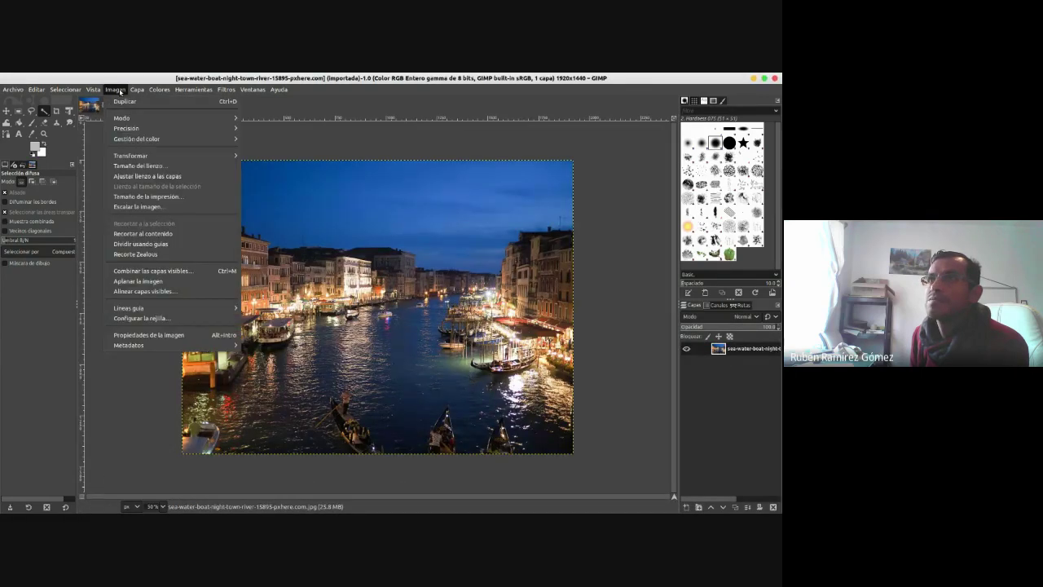
mouse_move(128, 156)
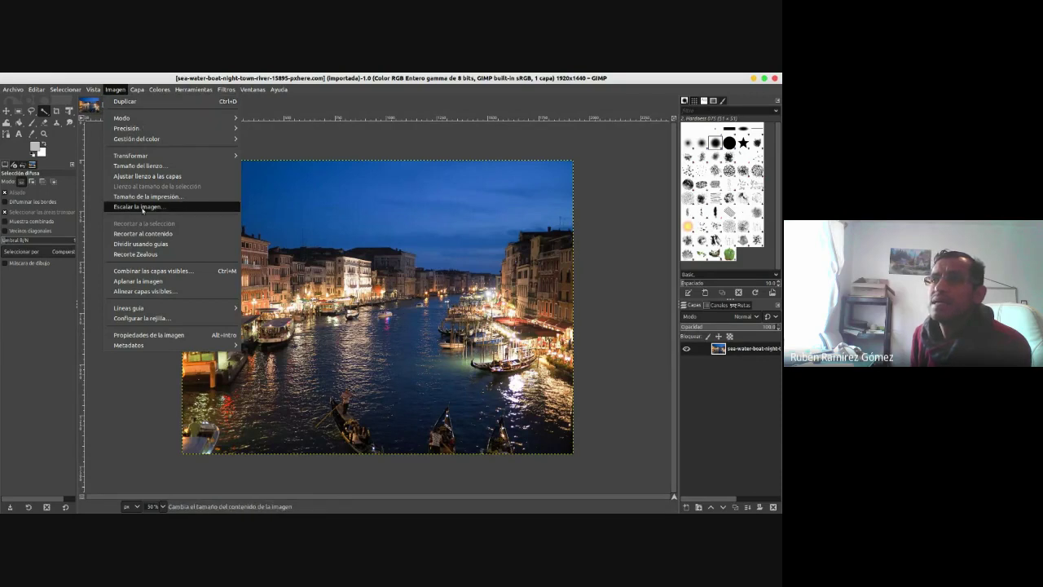
left_click(143, 207)
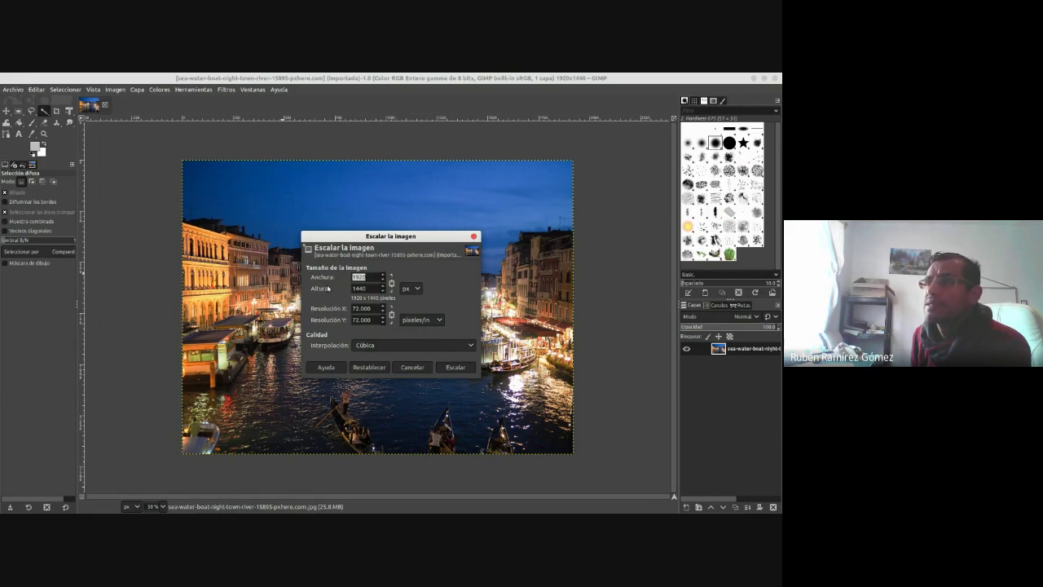
- Scale the Venice photo to 50 percent width and height, making it 960 × 720 pixels
left_click(369, 277)
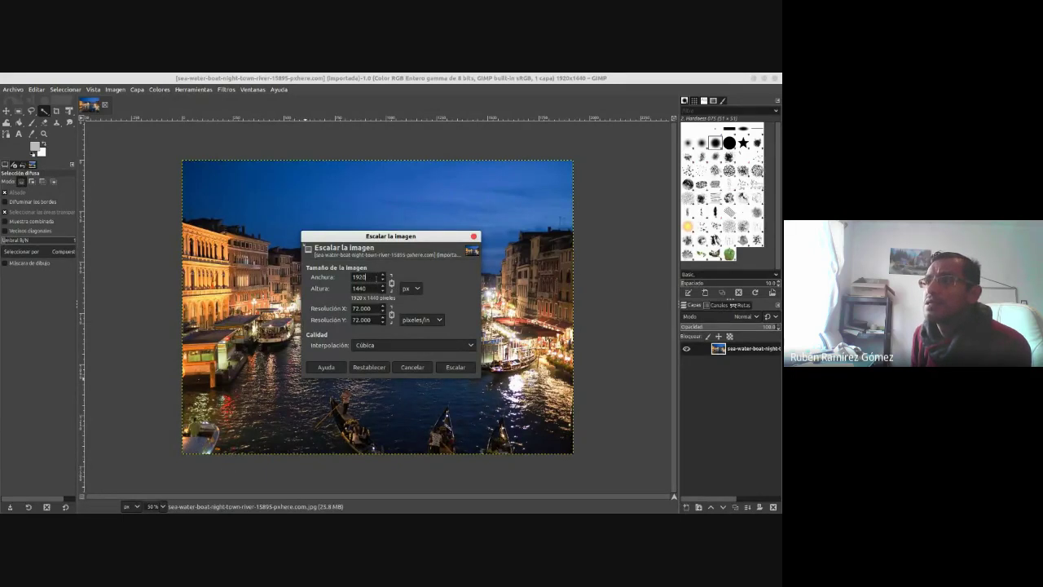
left_click(410, 288)
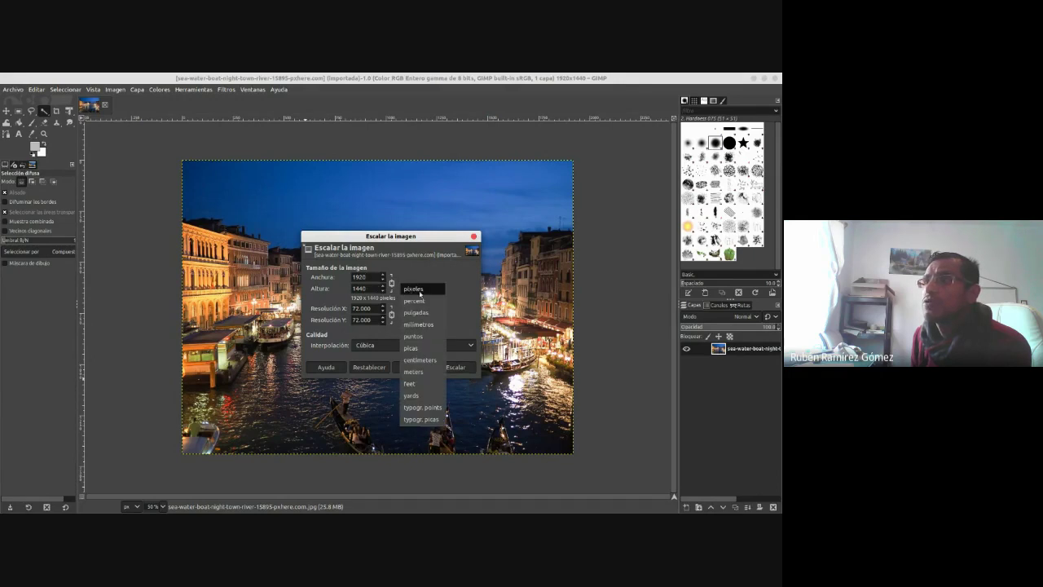
left_click(426, 303)
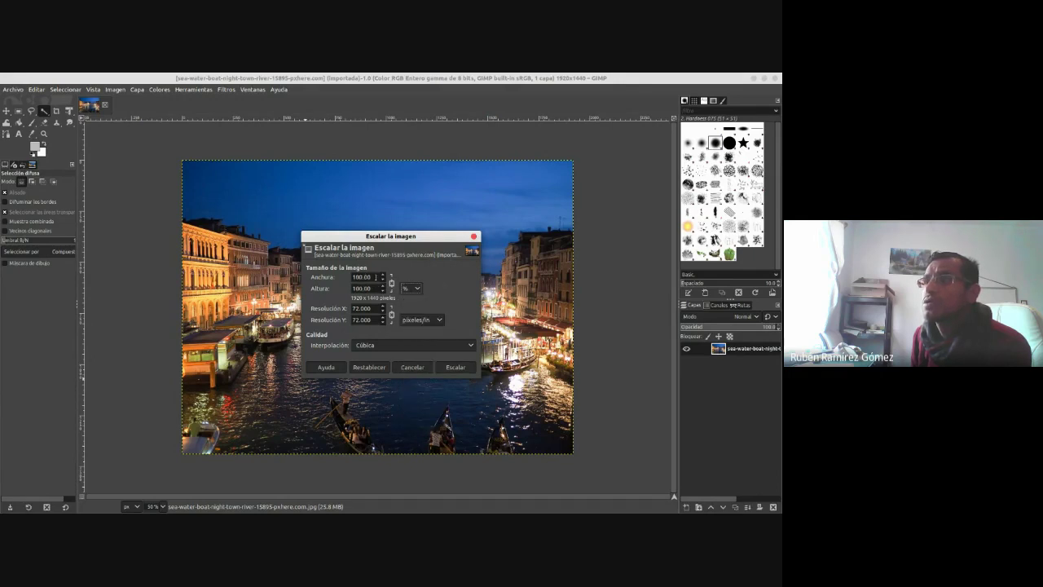
type("5")
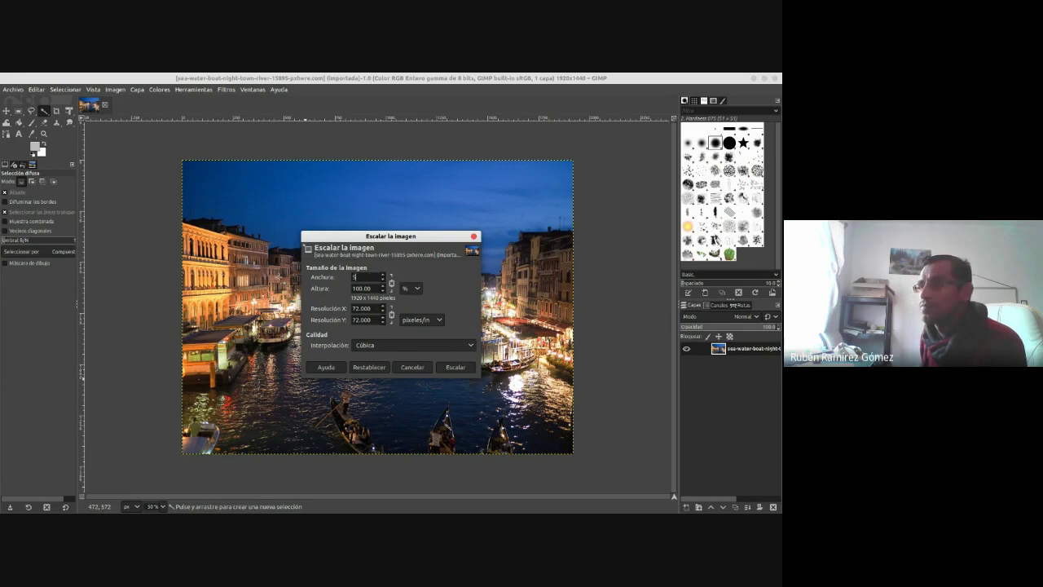
type("0")
left_click(378, 288)
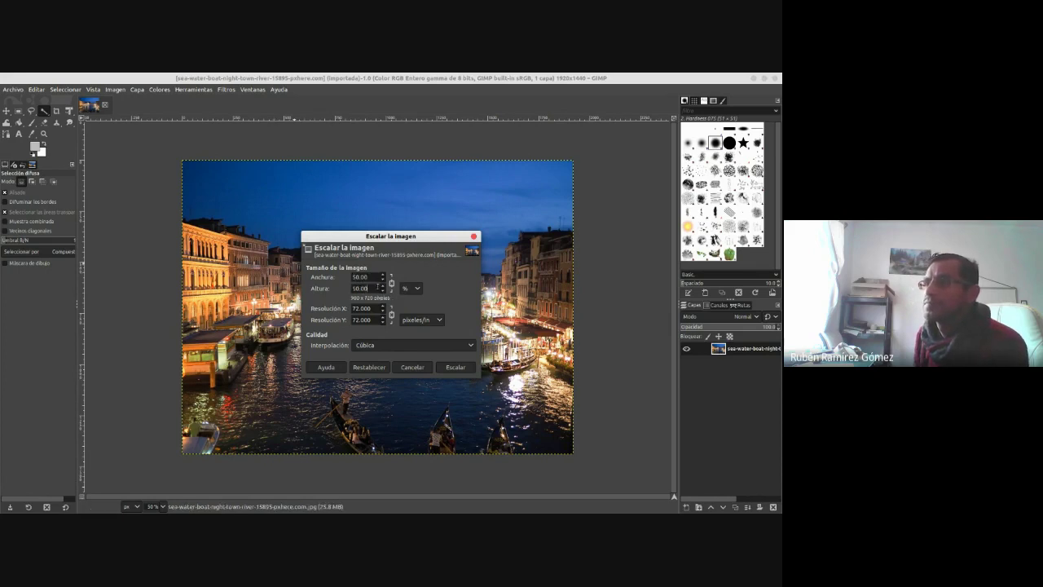
left_click(456, 367)
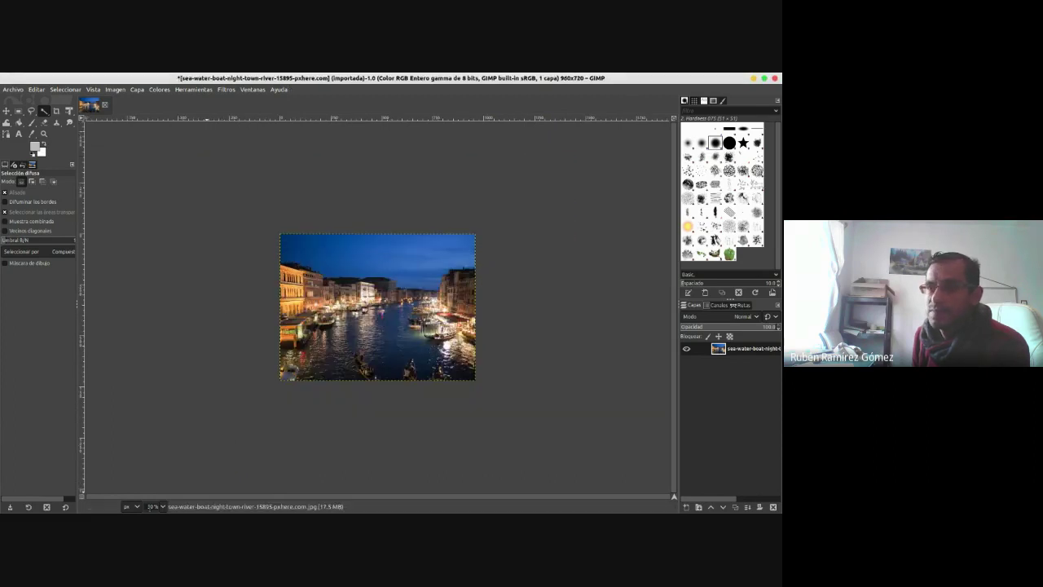
- At 100% zoom, export the photo as sea-water-boat-night-town-river-15895-pxhere.com_02.jpg, then minimize GIMP
left_click(161, 508)
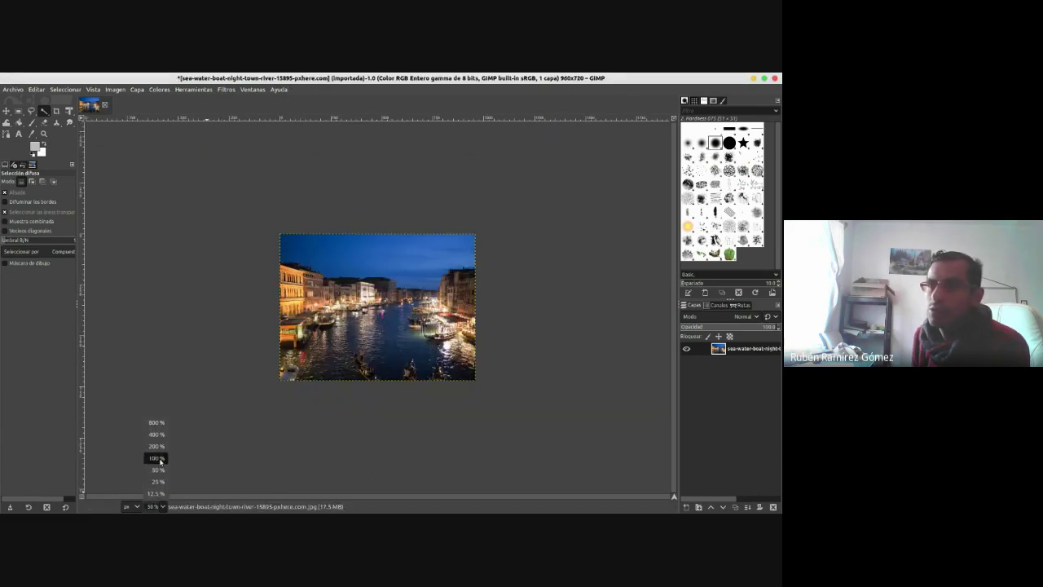
left_click(163, 460)
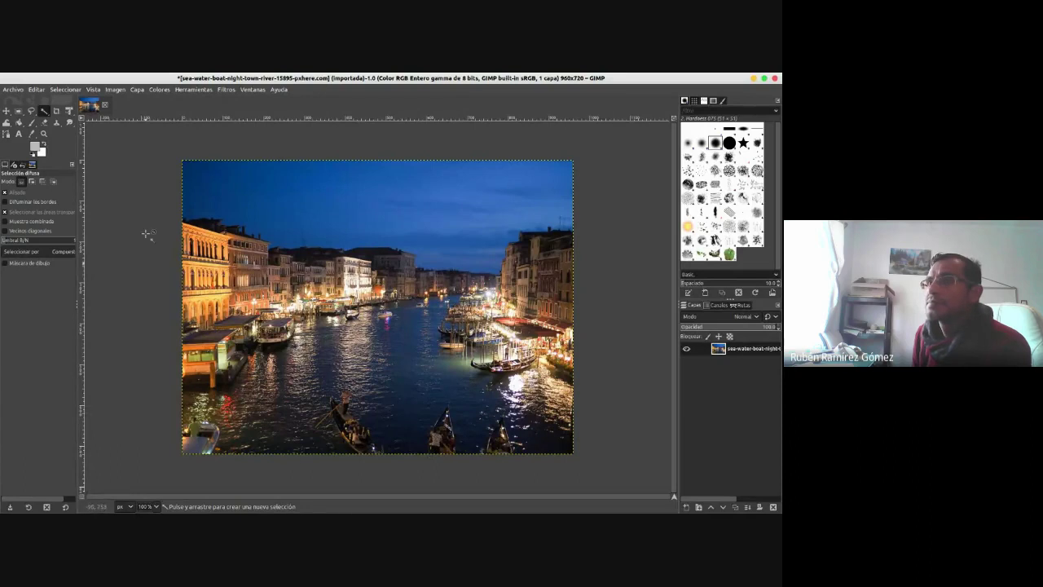
left_click(13, 90)
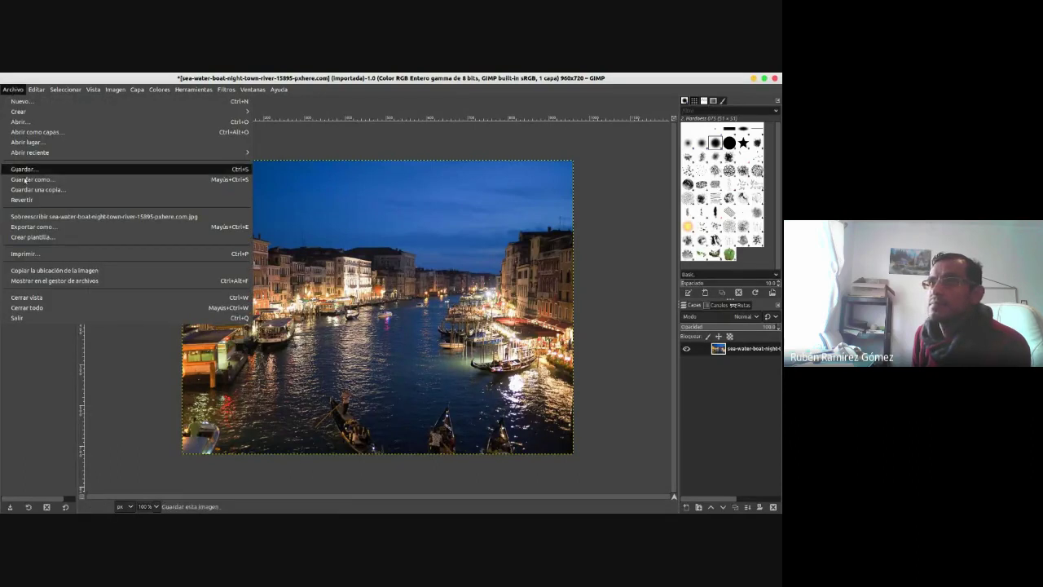
left_click(42, 227)
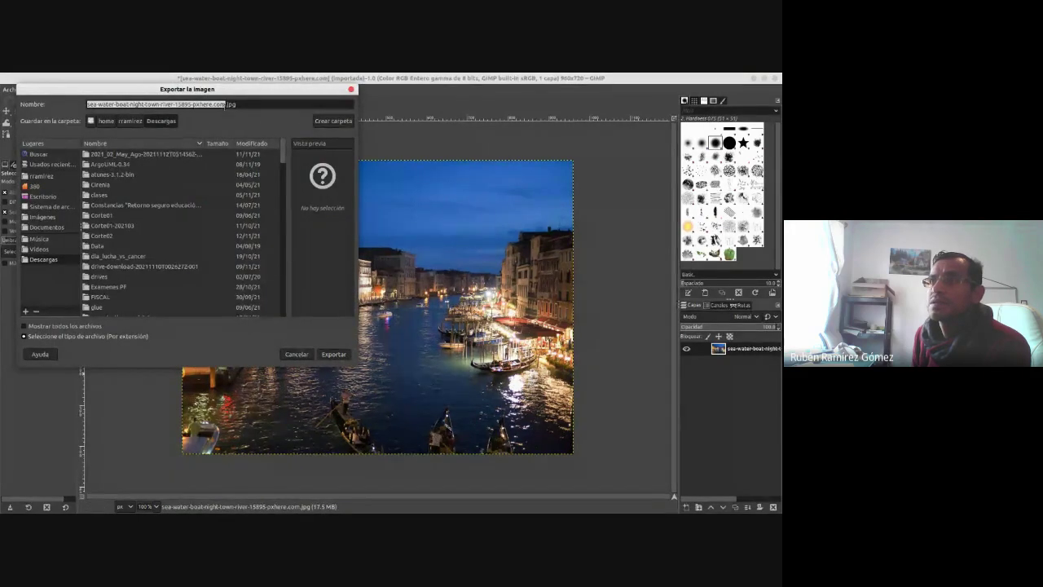
left_click(226, 104)
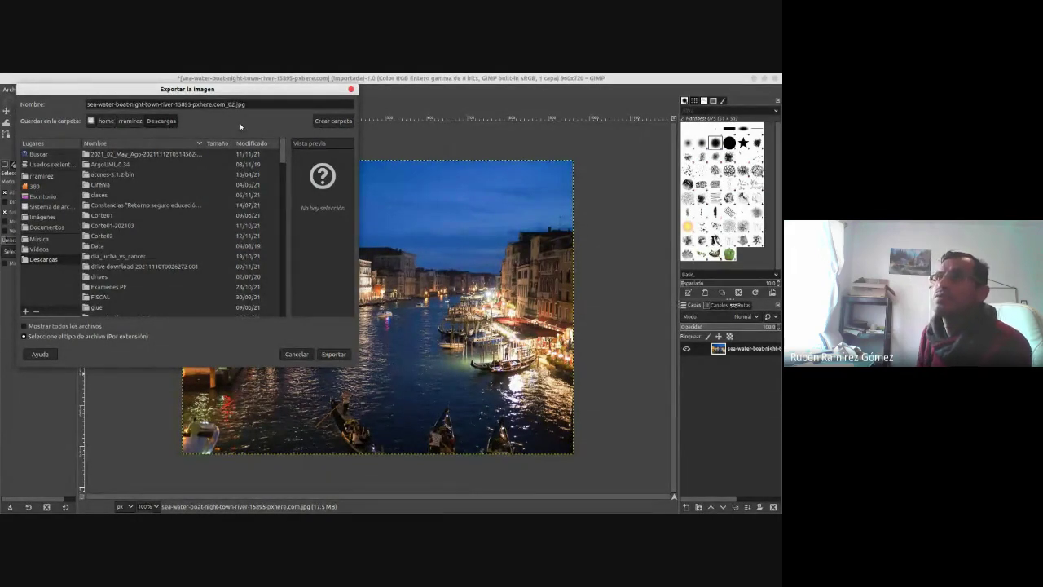
left_click(333, 355)
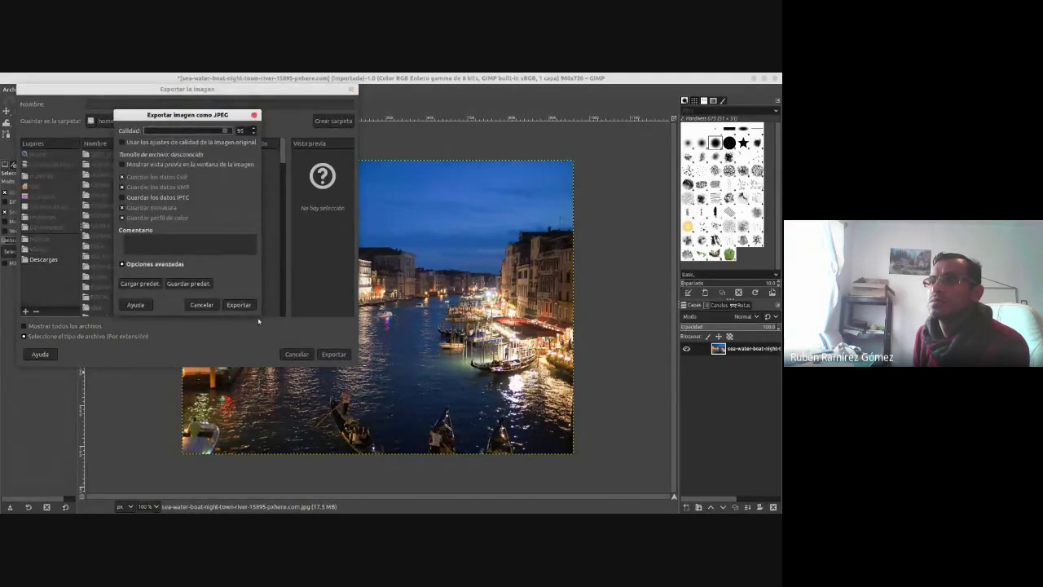
left_click(239, 305)
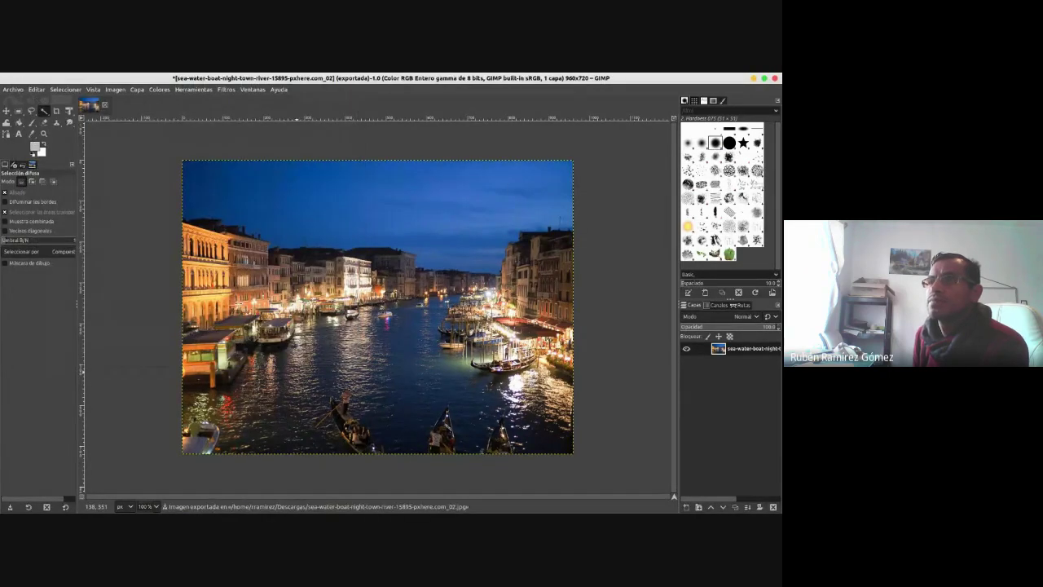
left_click(752, 79)
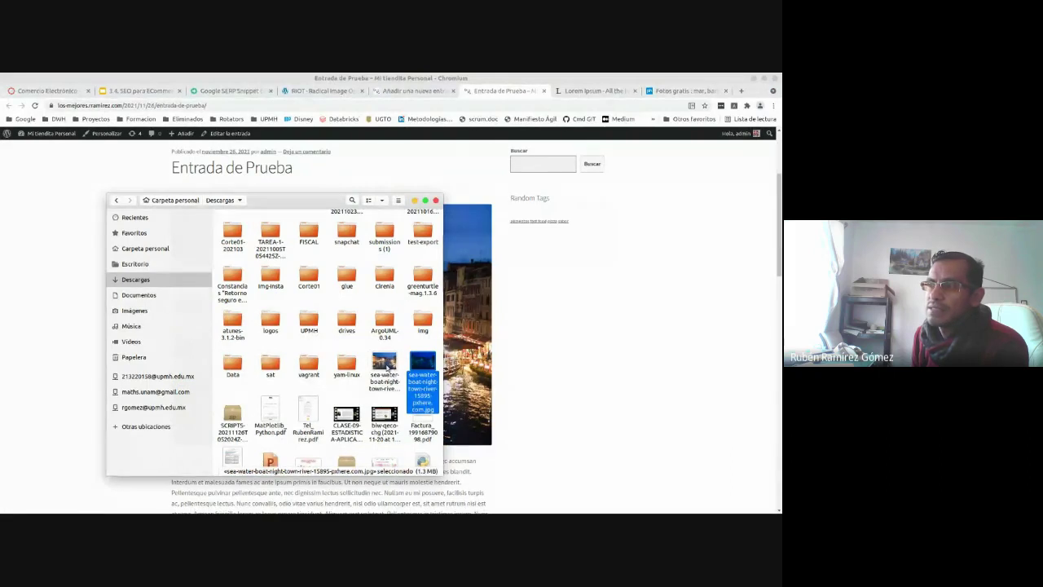
- Choose the _02 Venice photo in the file window and return to the Entrada de Prueba editor
left_click(384, 367)
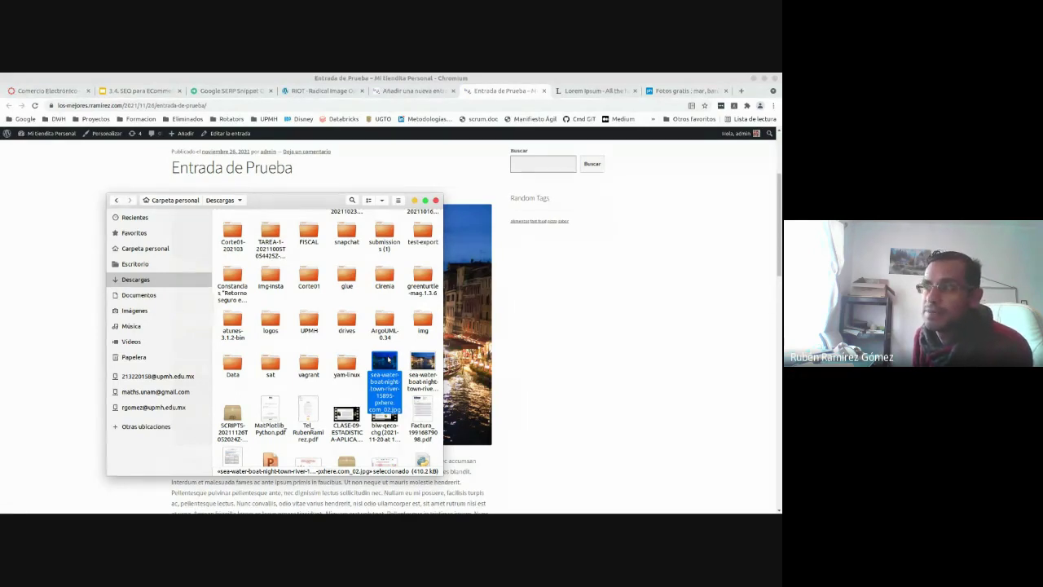
double_click(388, 360)
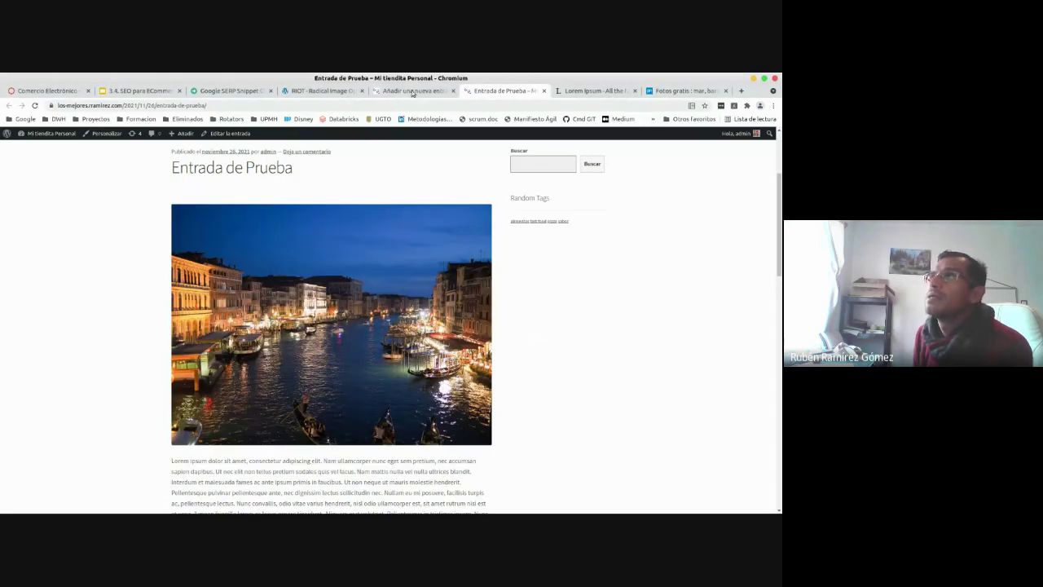
left_click(413, 92)
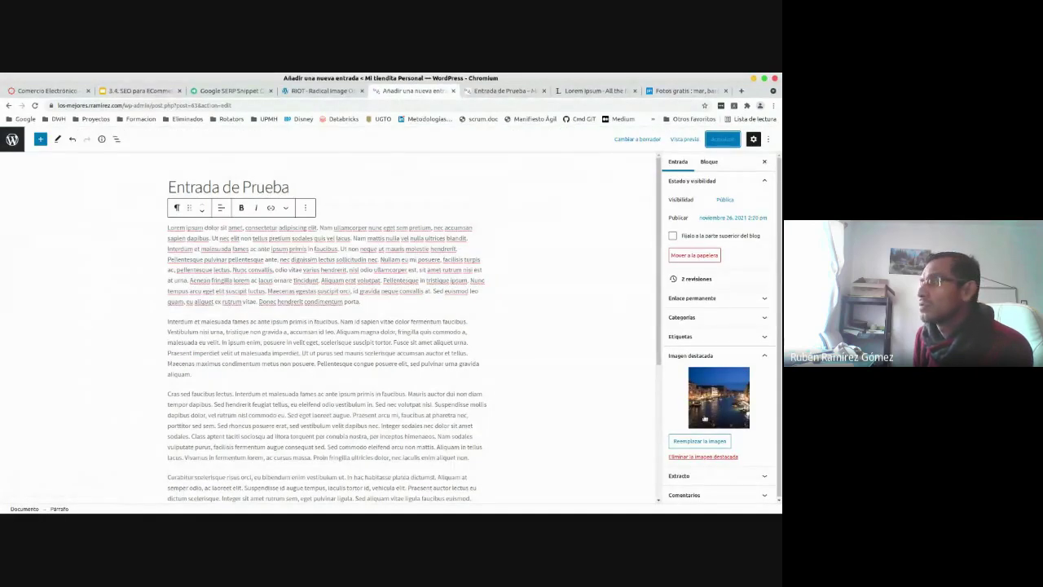
- Insert an empty Image block right after the post's first paragraph
left_click(392, 306)
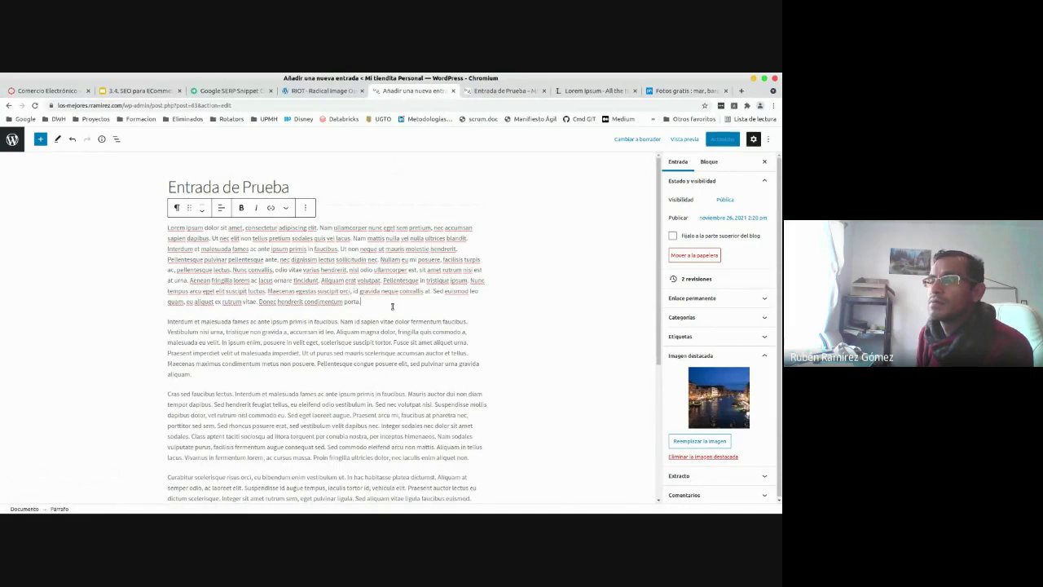
key("Return")
key("Return")
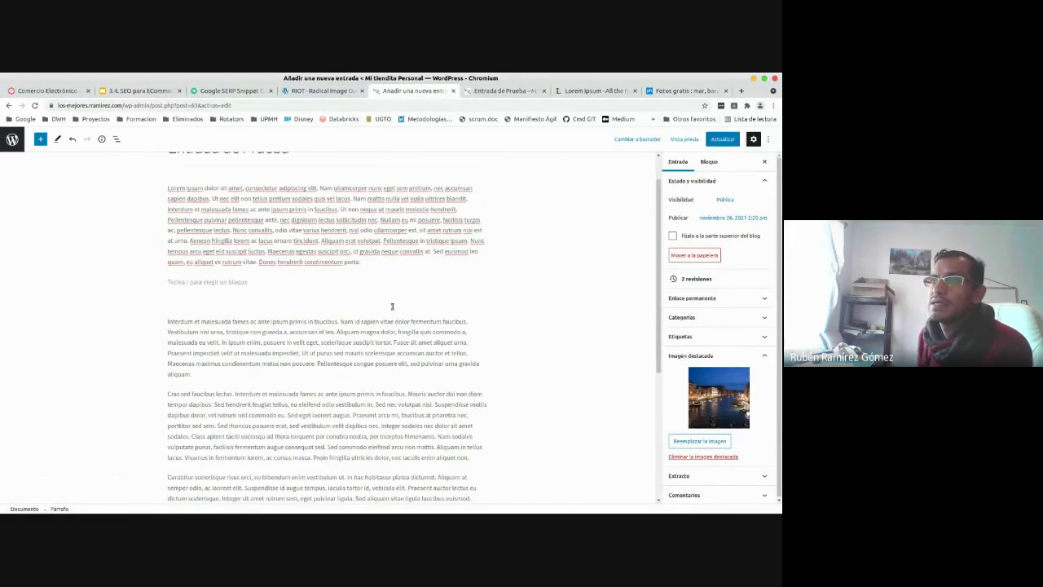
key("BackSpace")
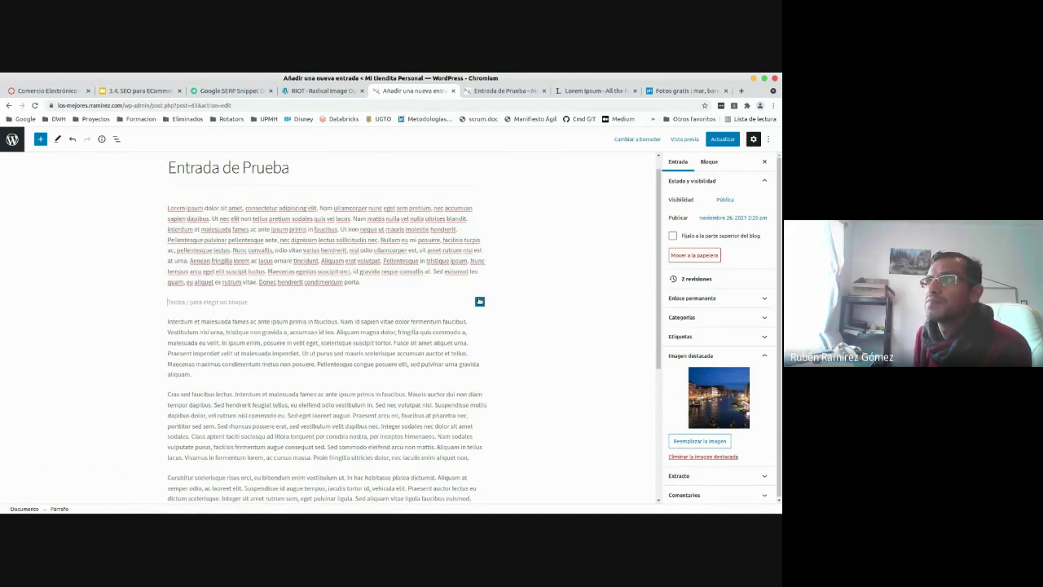
left_click(480, 302)
left_click(544, 372)
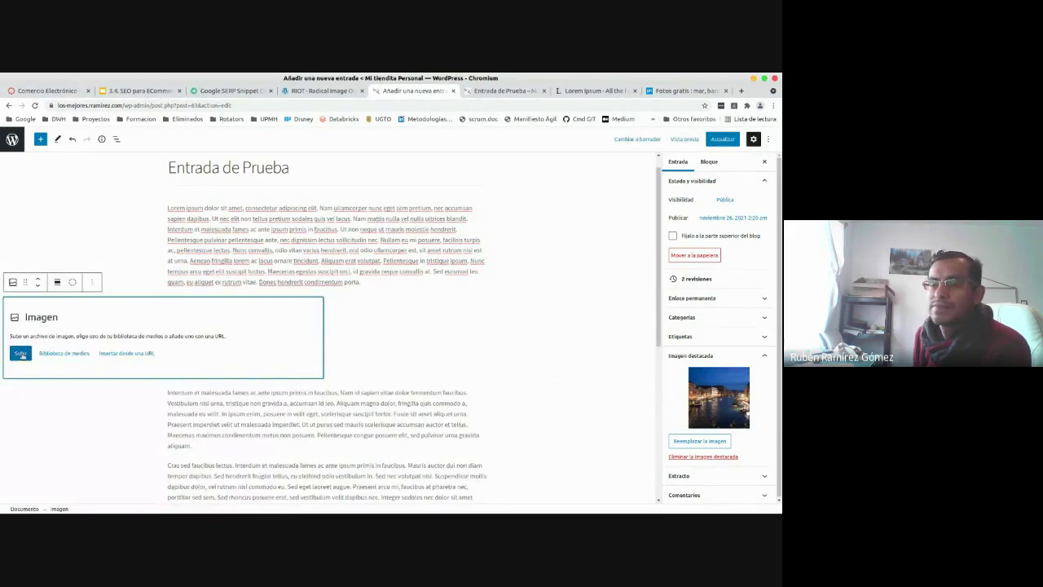
- Upload sea-water-boat-night-town-river-15895-pxhere.com_02.jpg into the Image block
left_click(21, 353)
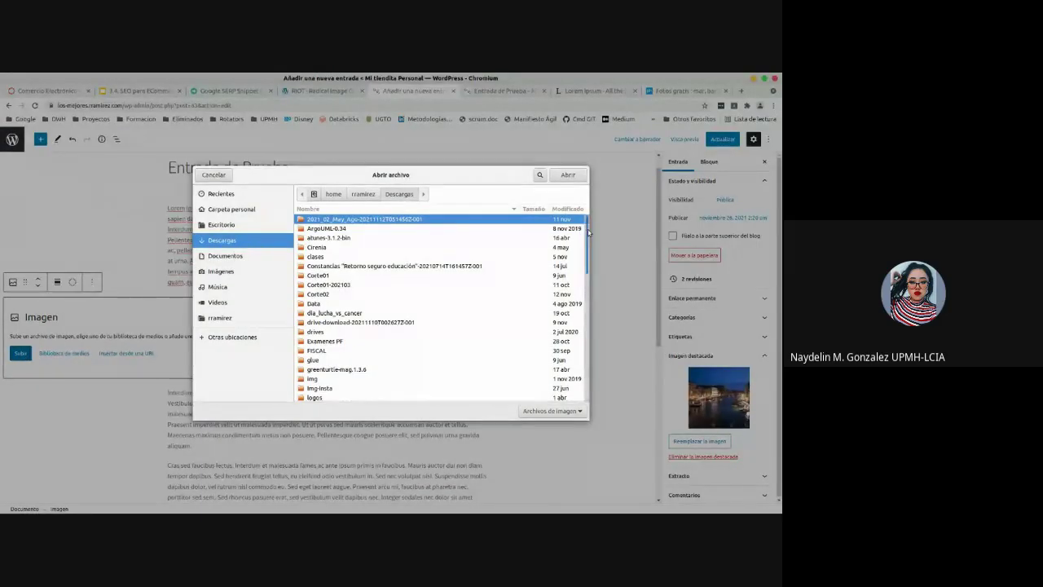
left_click_drag(588, 234, 588, 338)
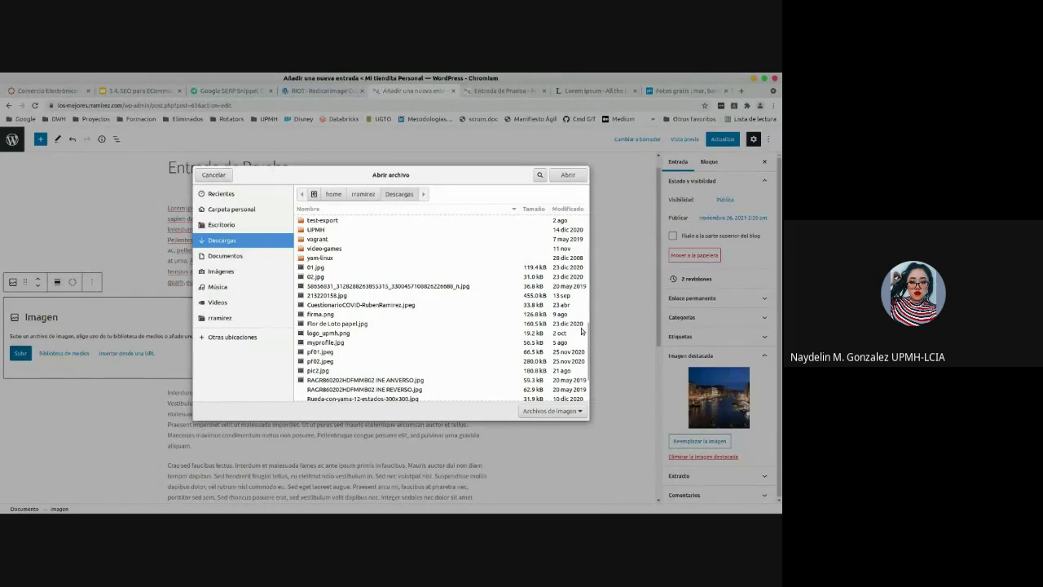
left_click_drag(587, 337, 589, 367)
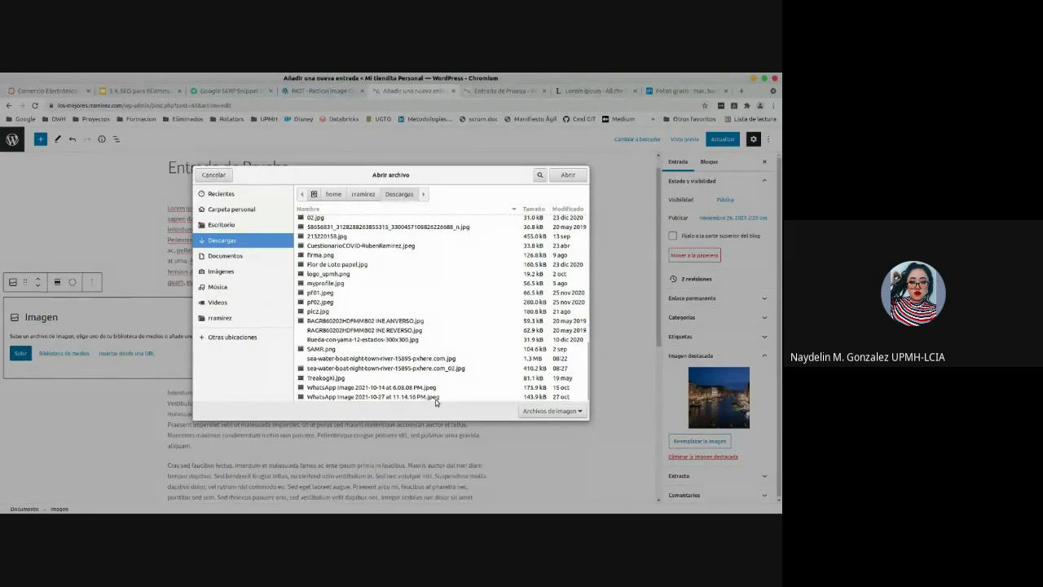
left_click(367, 368)
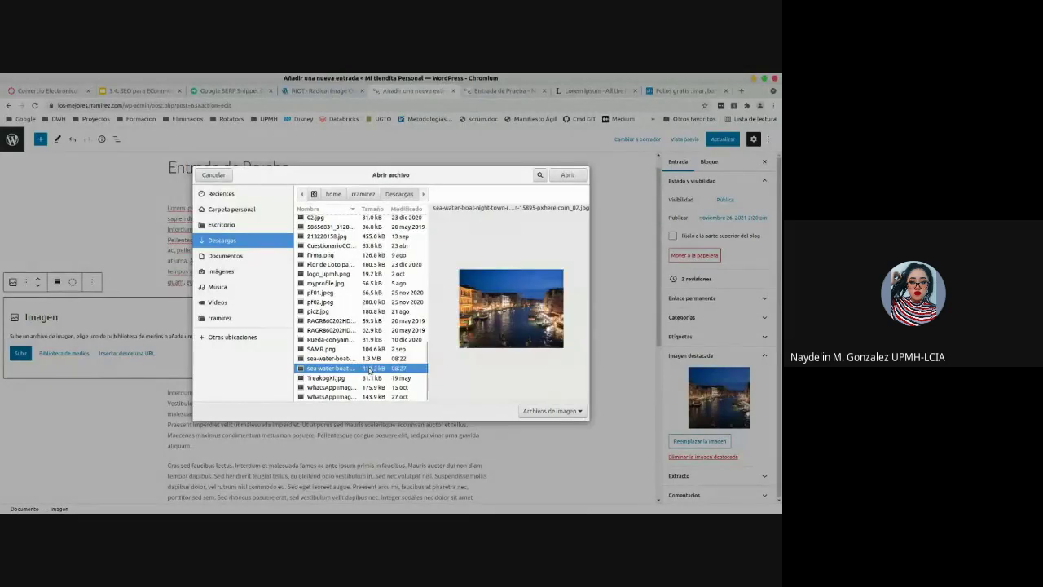
left_click(567, 175)
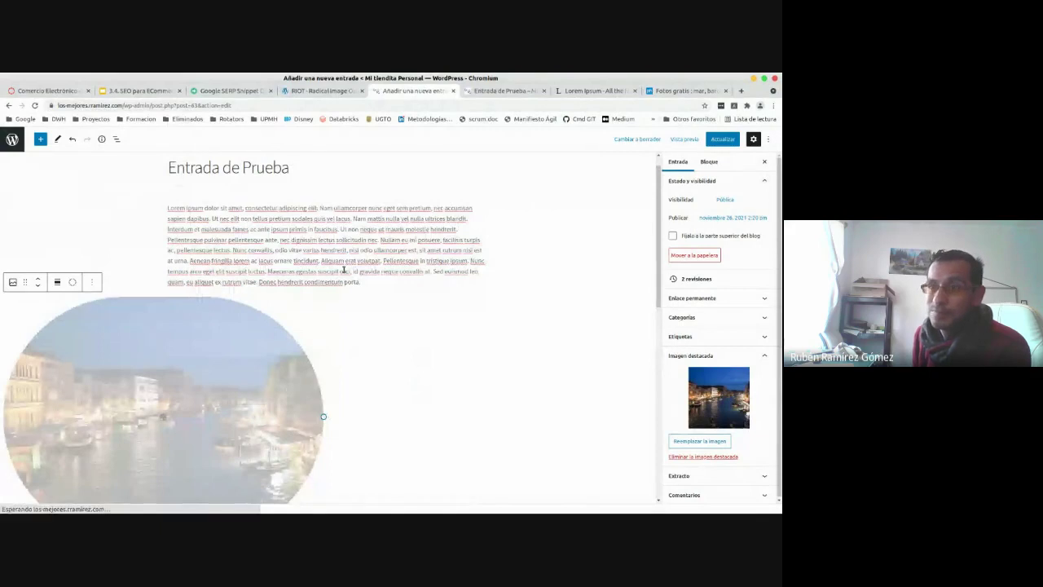
- Center the Venice photo in the post with Alineación centrada
scroll(241, 269, "down", 4)
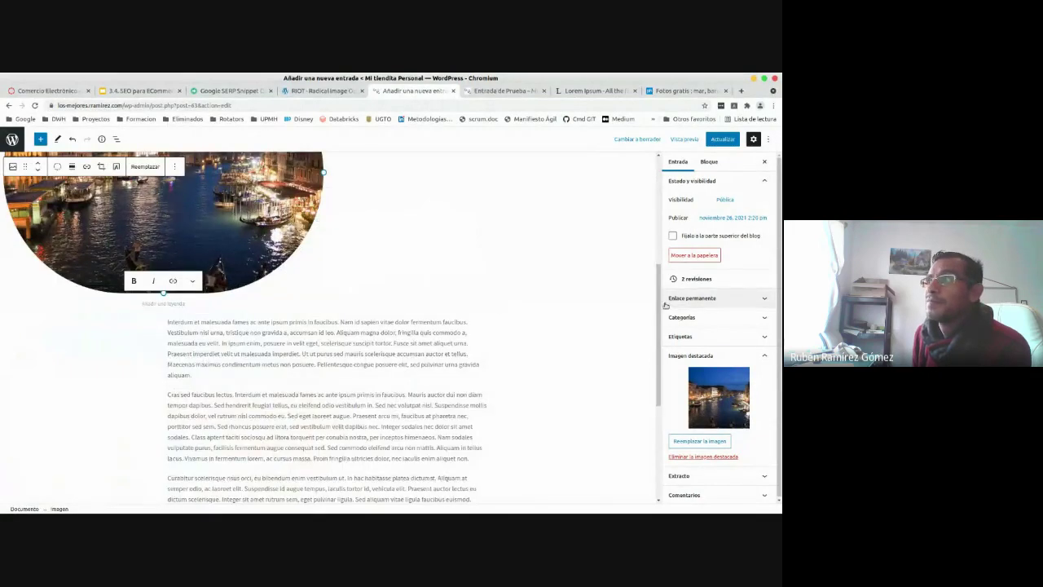
scroll(659, 267, "up", 2)
scroll(658, 267, "up", 2)
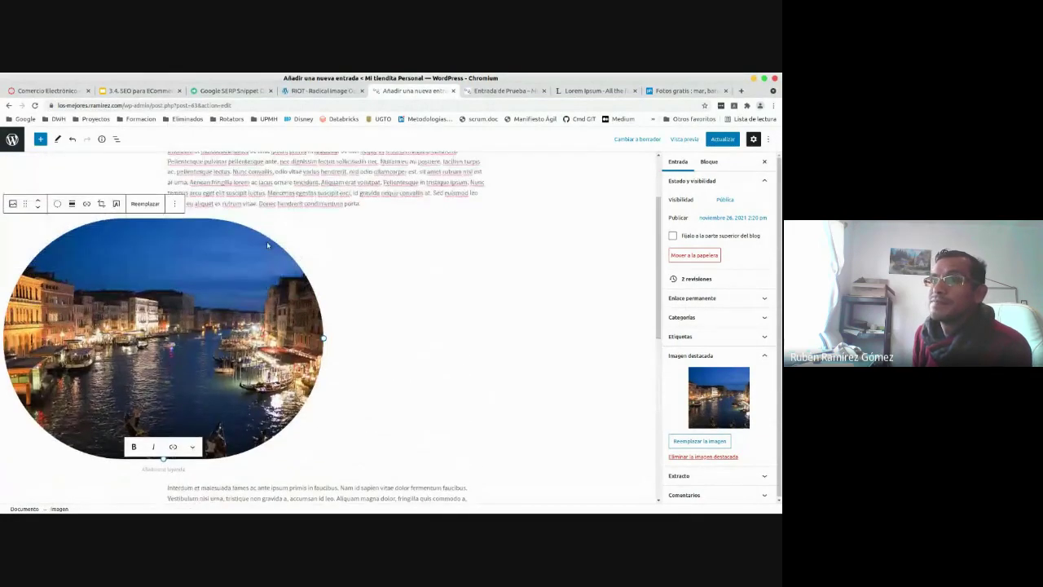
left_click(70, 205)
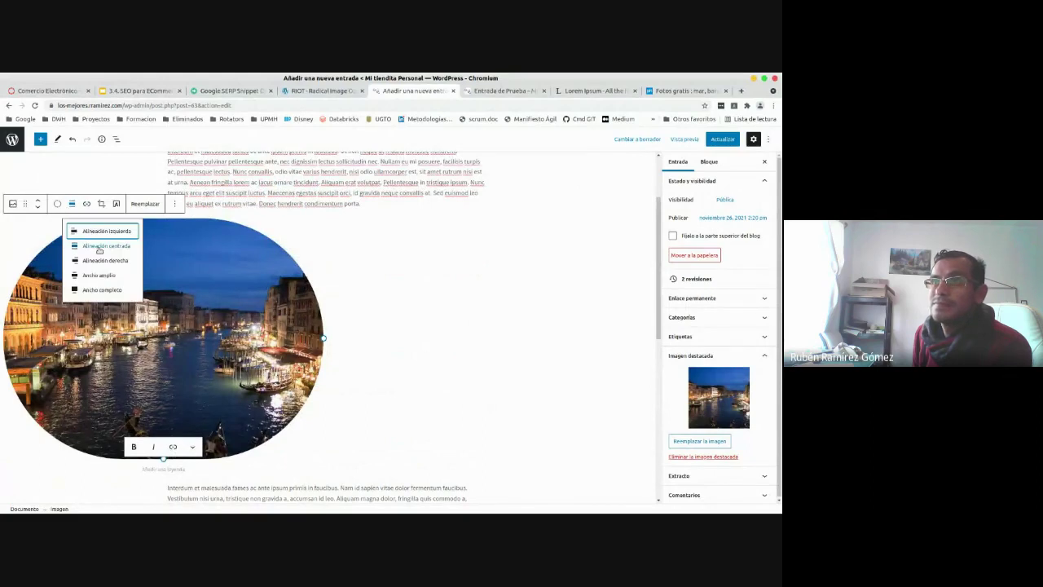
left_click(99, 246)
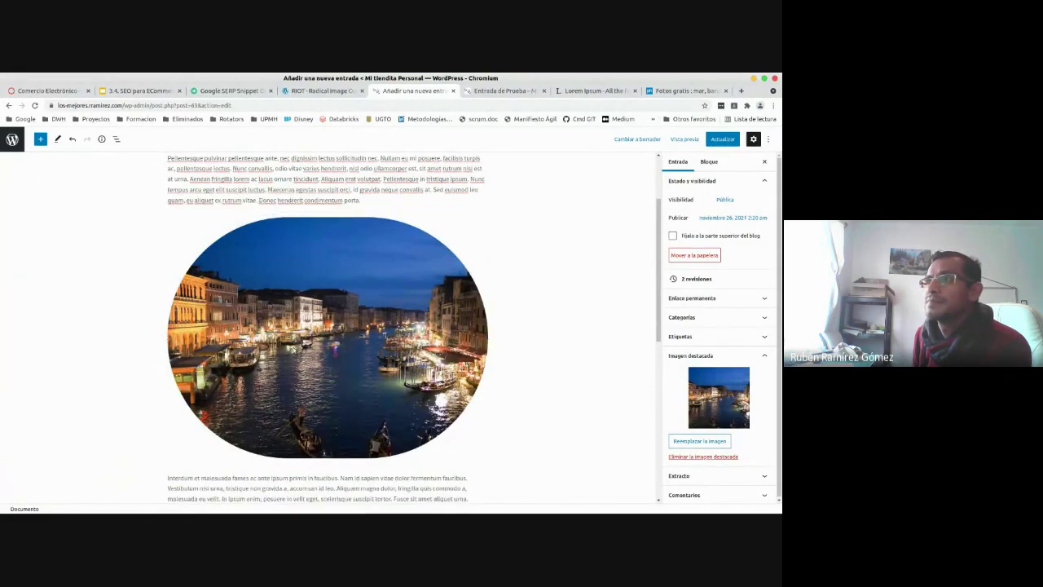
- Try the duotone filter options and compare the rectangular and rounded image styles
left_click(242, 270)
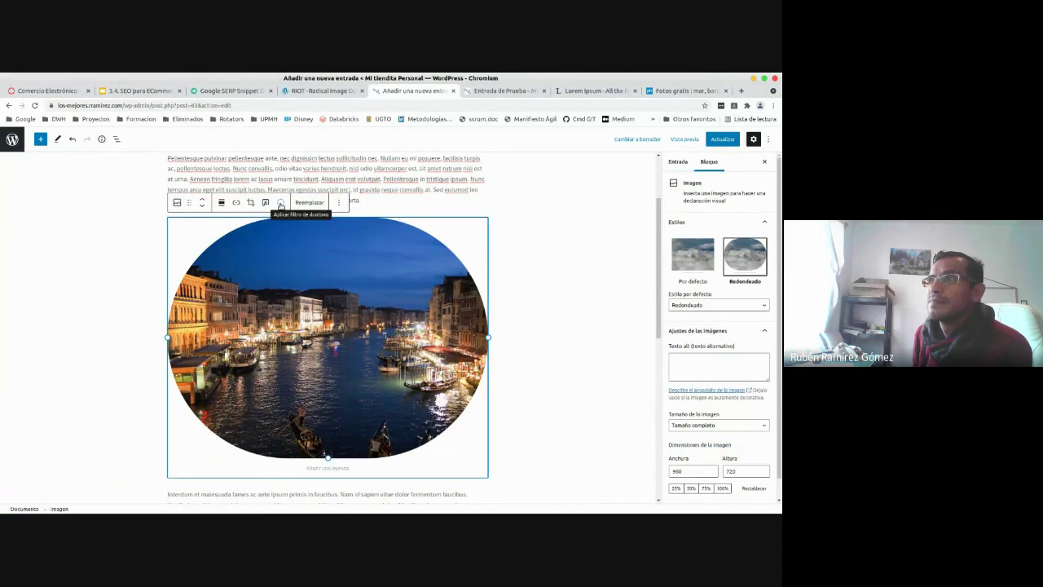
left_click(280, 204)
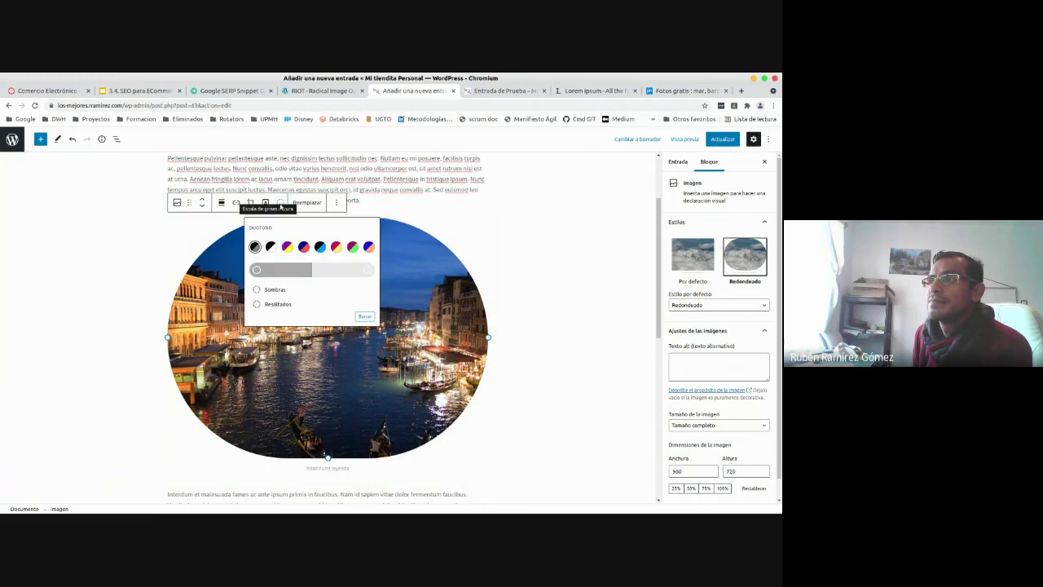
left_click(338, 204)
left_click(337, 204)
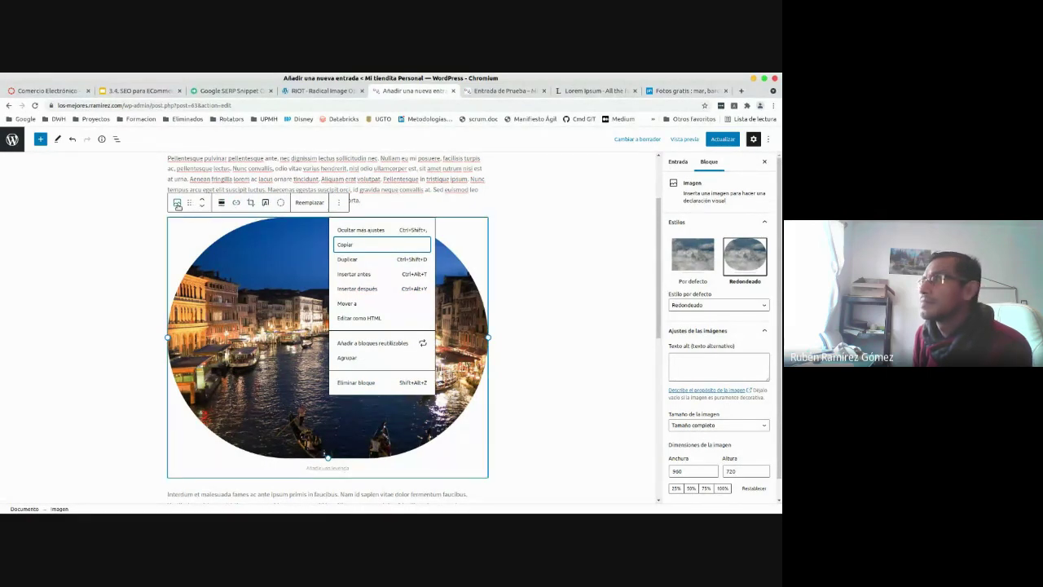
left_click(681, 262)
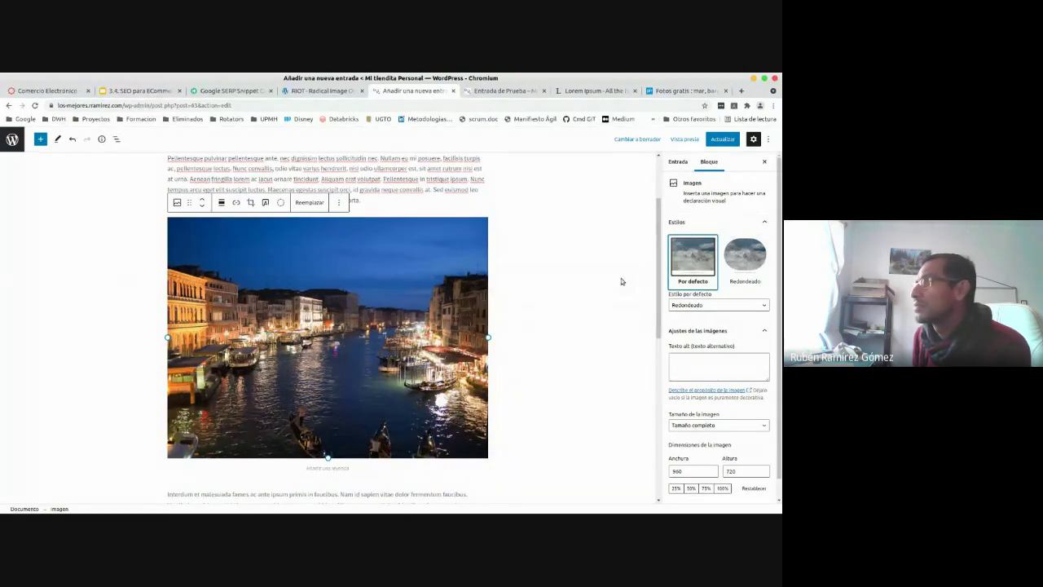
left_click(755, 259)
left_click(751, 306)
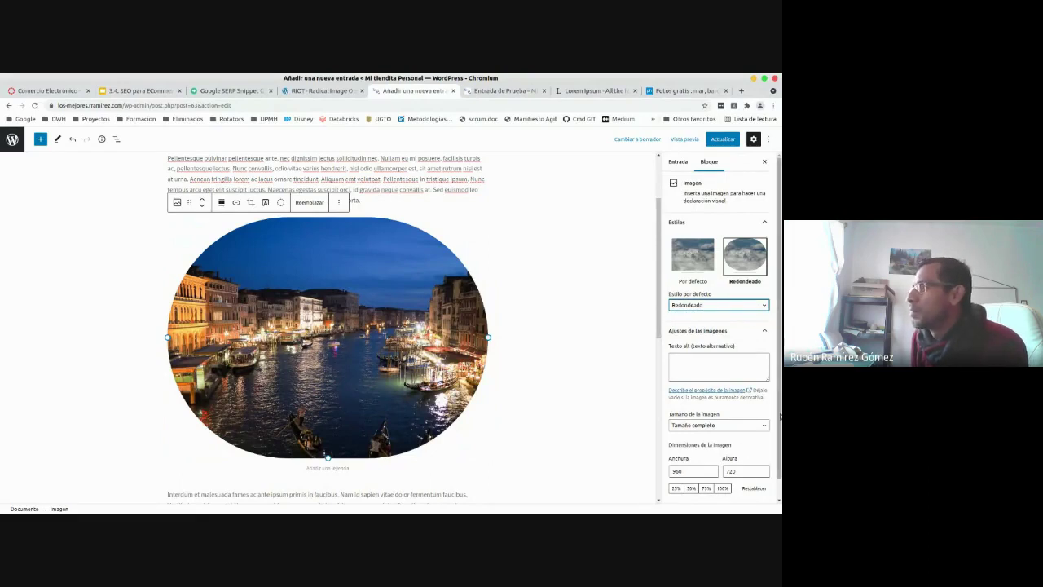
scroll(733, 457, "down", 1)
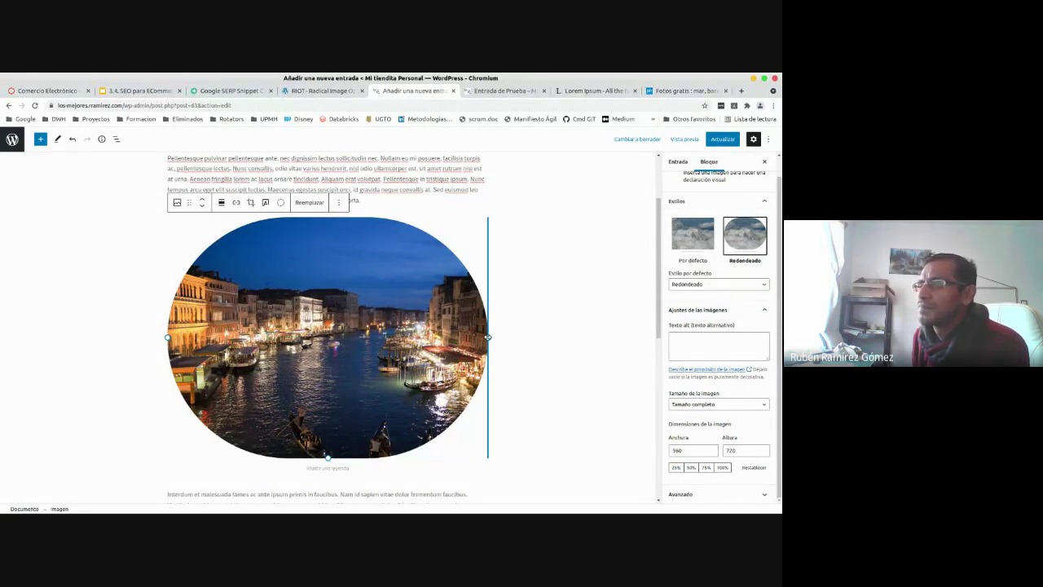
- Resize the photo to 759 × 569, apply the Por defecto style, and keep full size
mouse_move(488, 337)
left_mouse_down()
mouse_move(461, 326)
mouse_move(483, 332)
left_mouse_up()
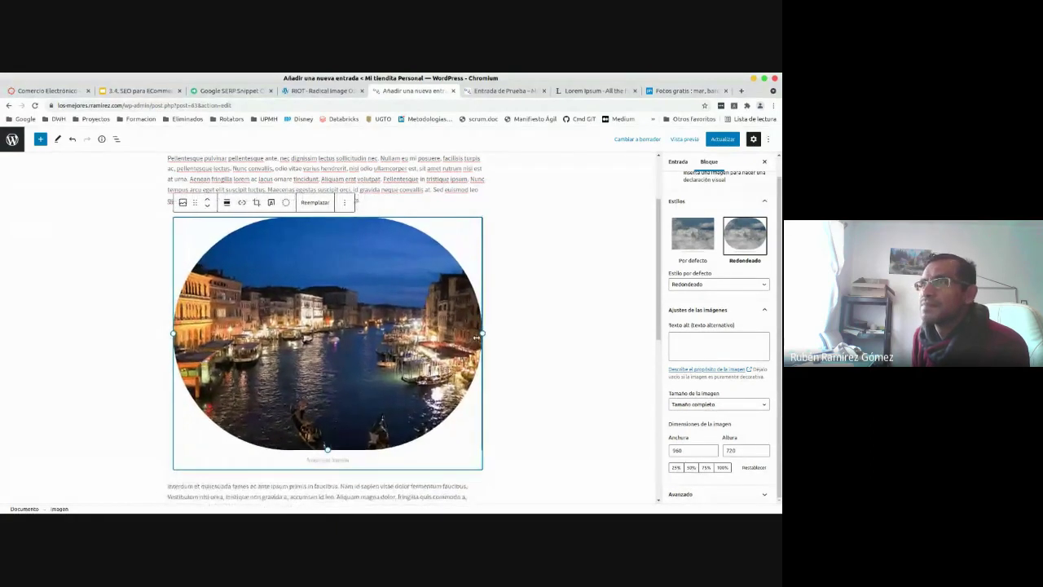
left_click(693, 235)
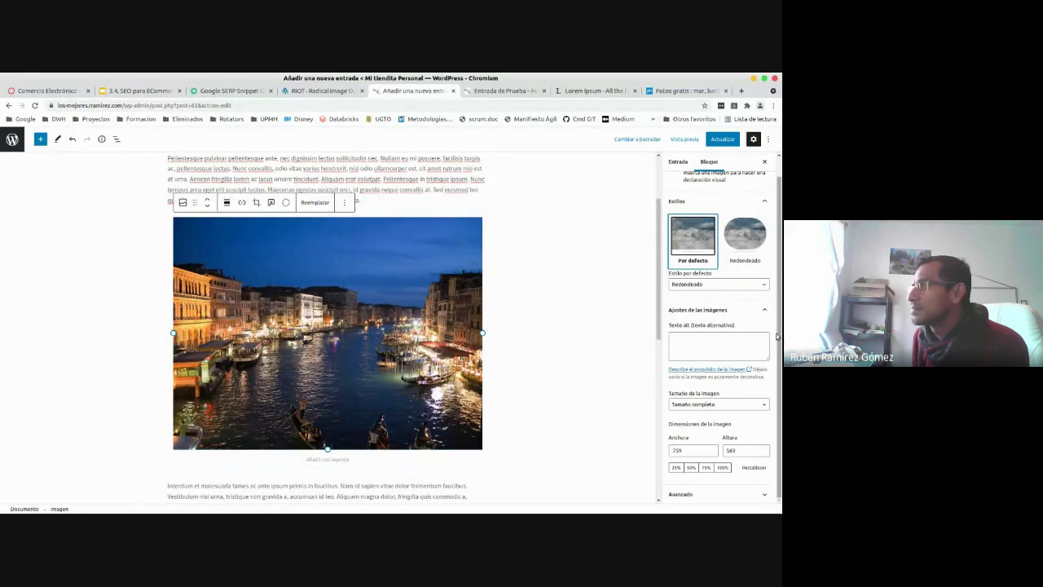
left_click(743, 402)
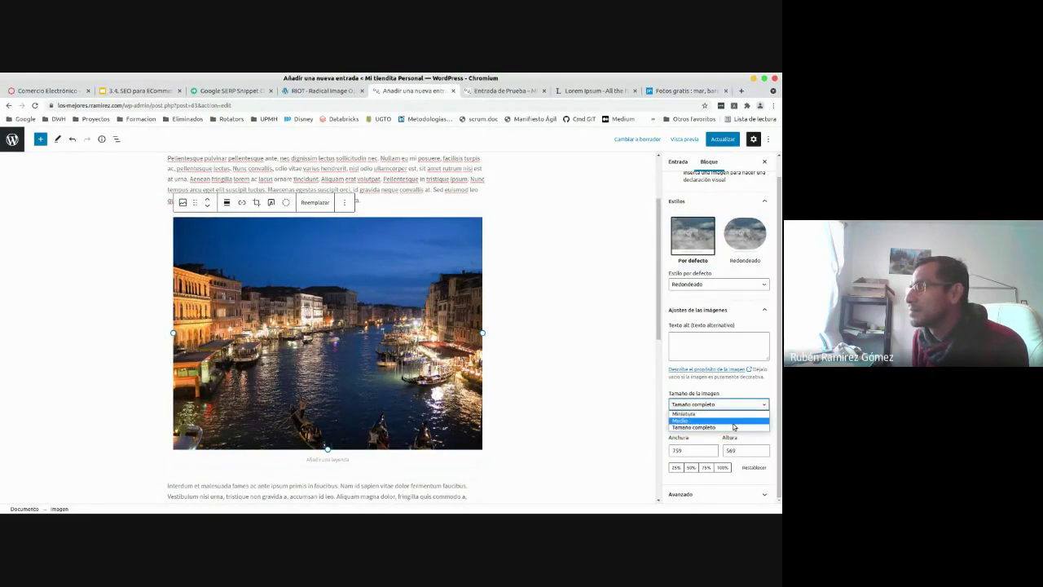
left_click(733, 427)
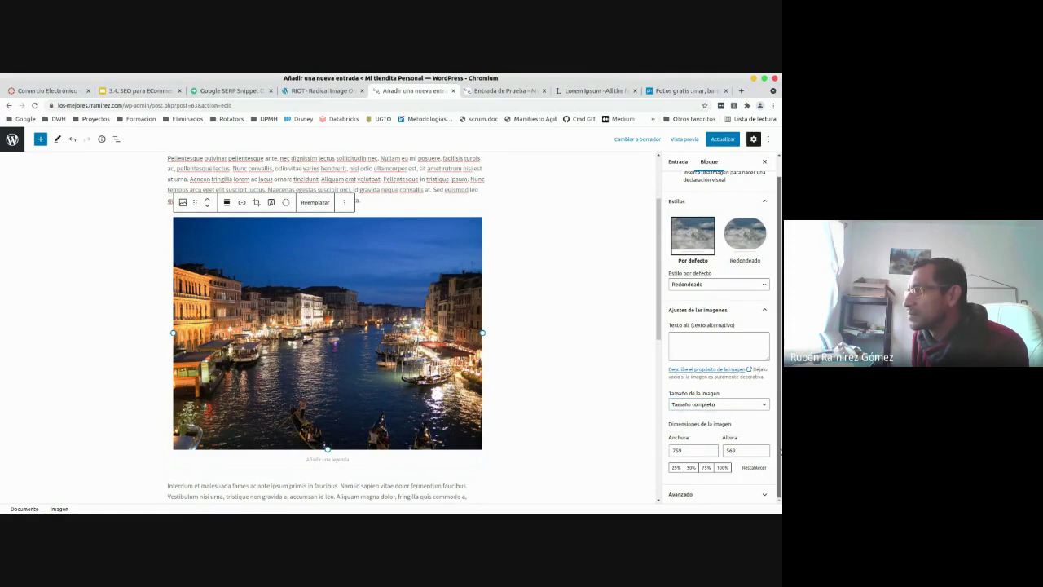
scroll(733, 367, "up", 1)
scroll(734, 367, "down", 1)
left_click(762, 494)
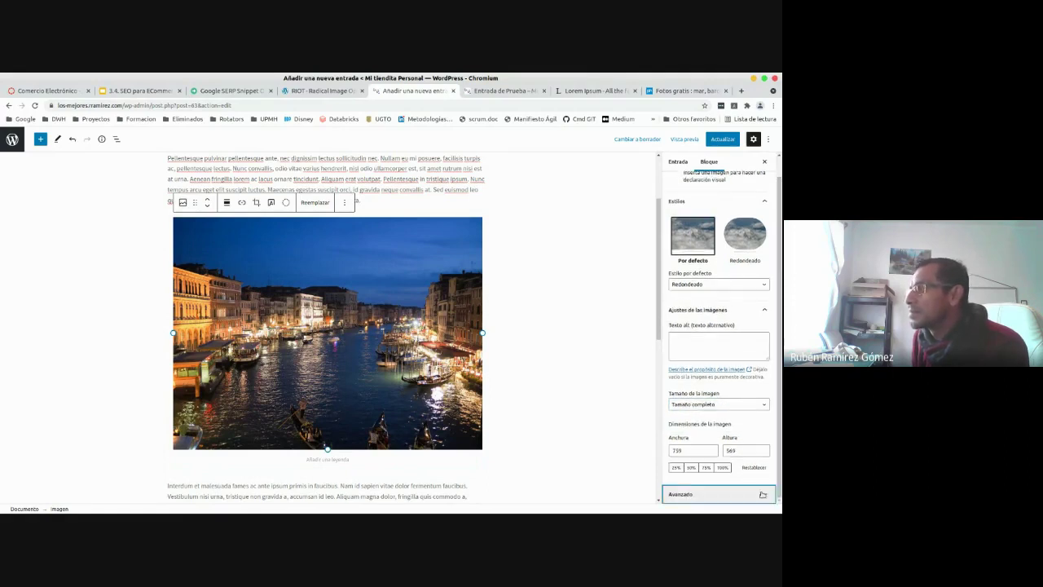
left_click_drag(777, 352, 778, 467)
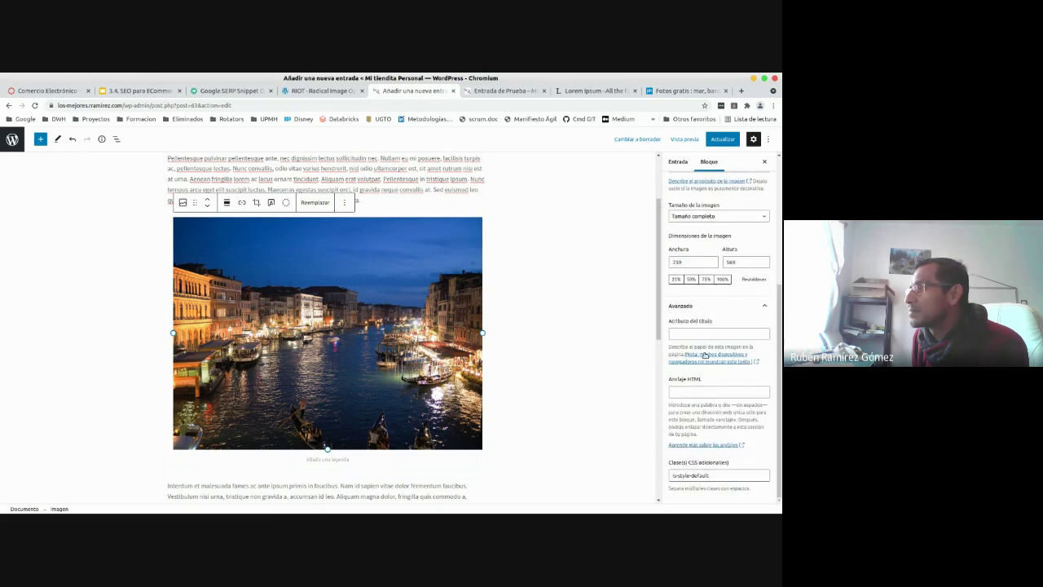
left_click(702, 334)
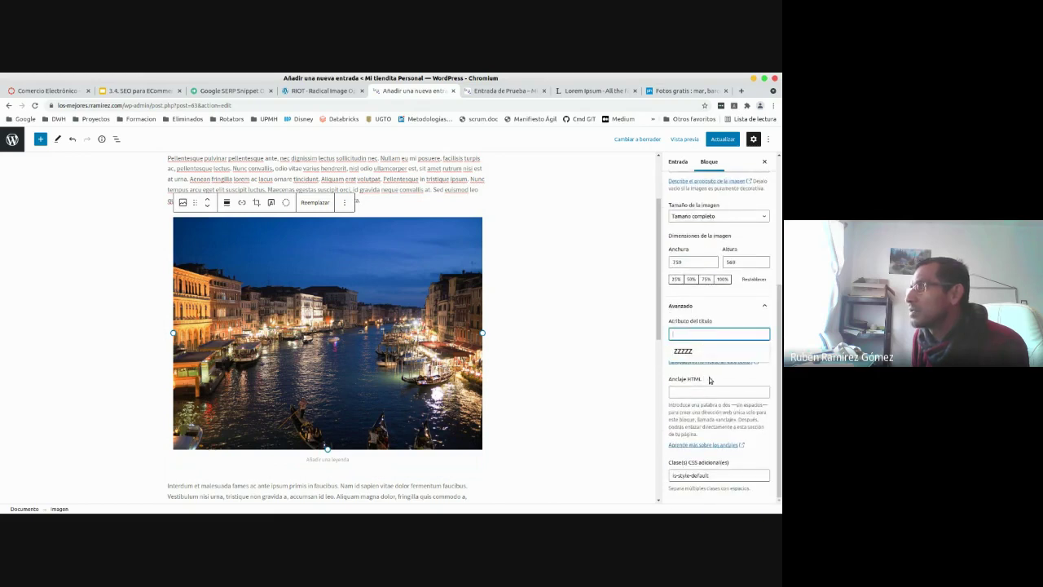
left_click(685, 419)
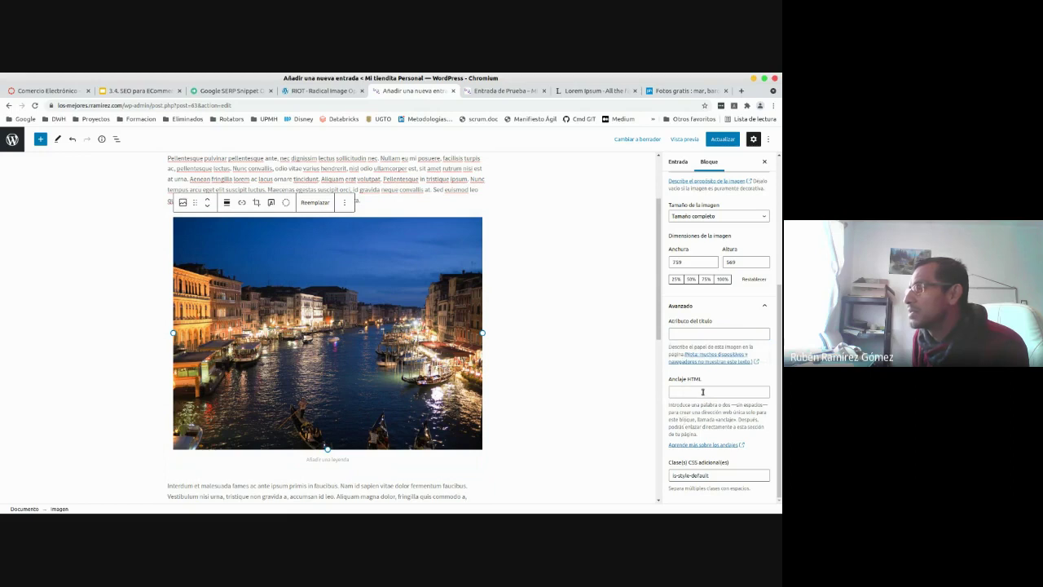
left_click_drag(778, 463, 779, 339)
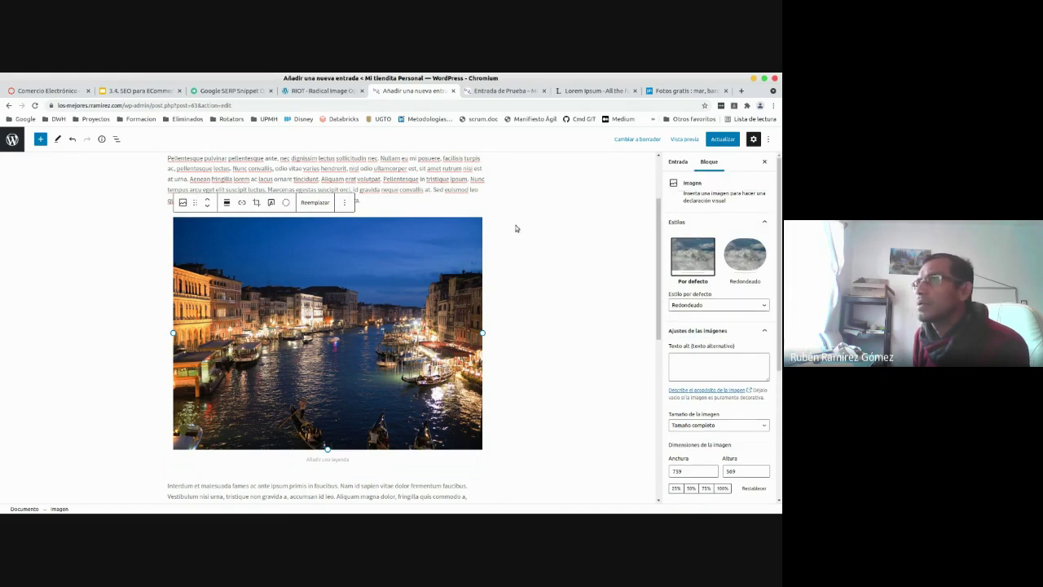
left_click(322, 179)
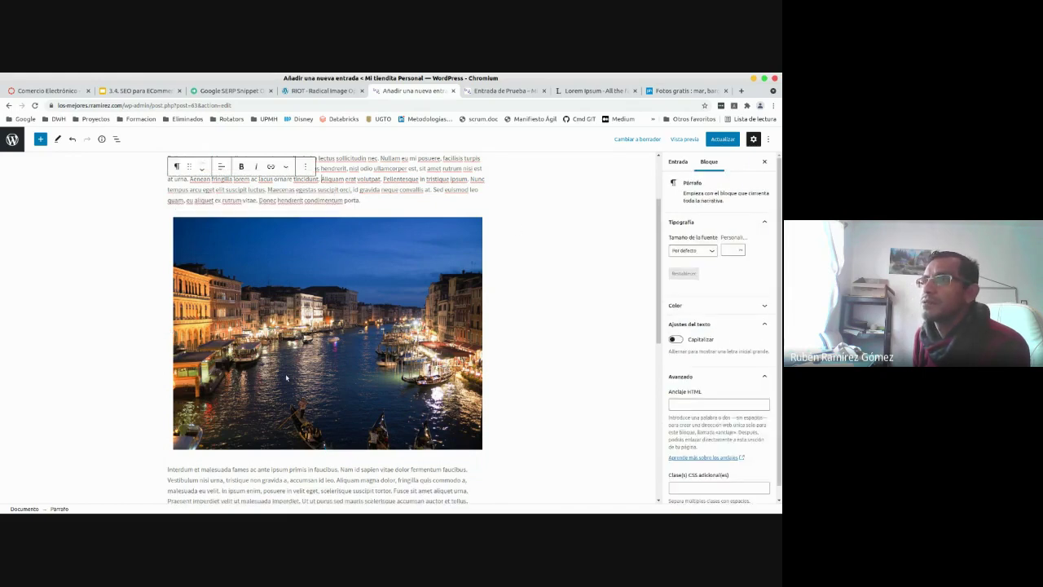
- Save the updated post, then view and reload the published Entrada de Prueba page
left_click(722, 140)
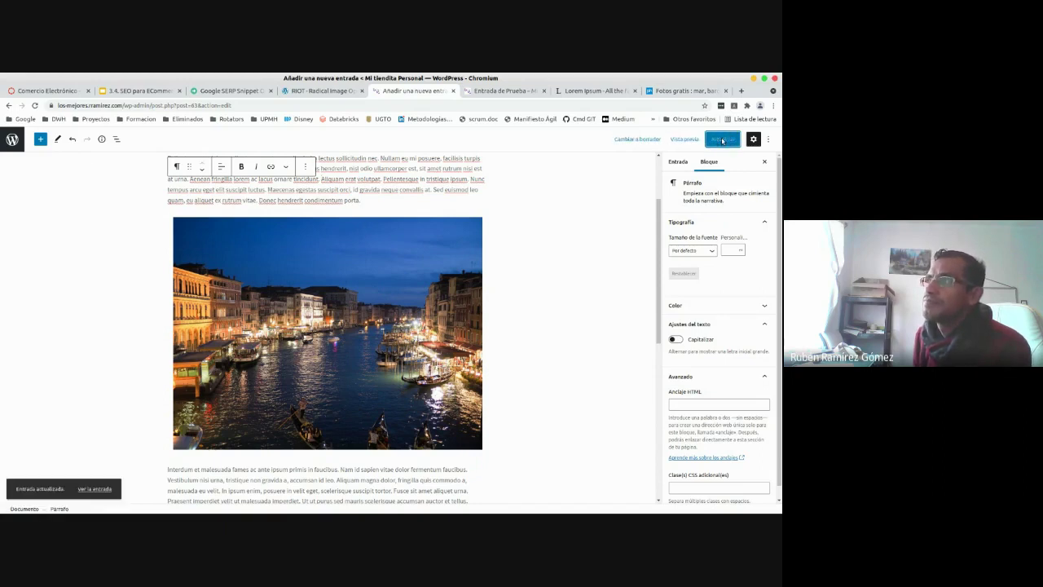
left_click(502, 90)
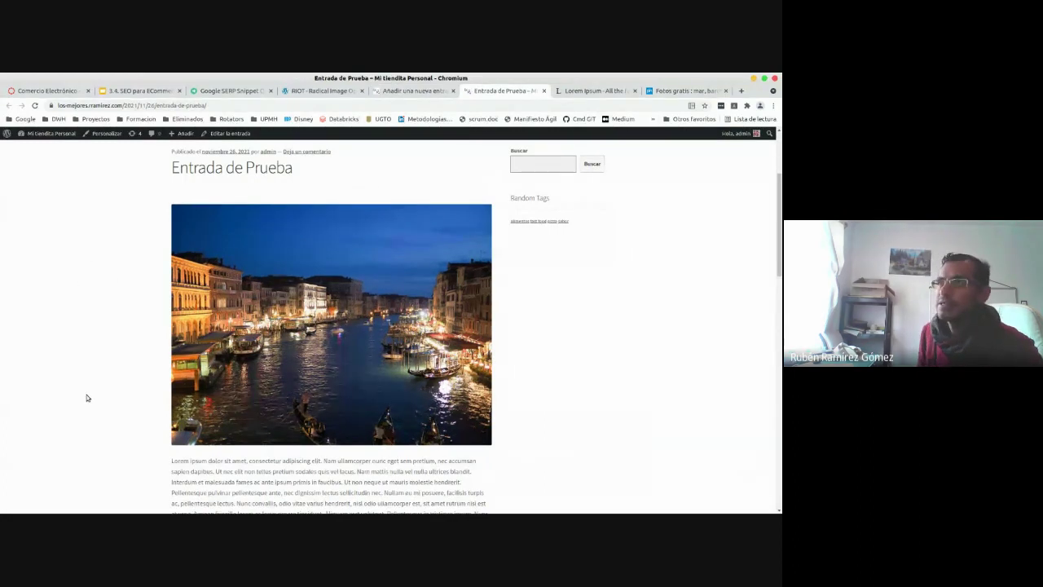
scroll(781, 239, "down", 3)
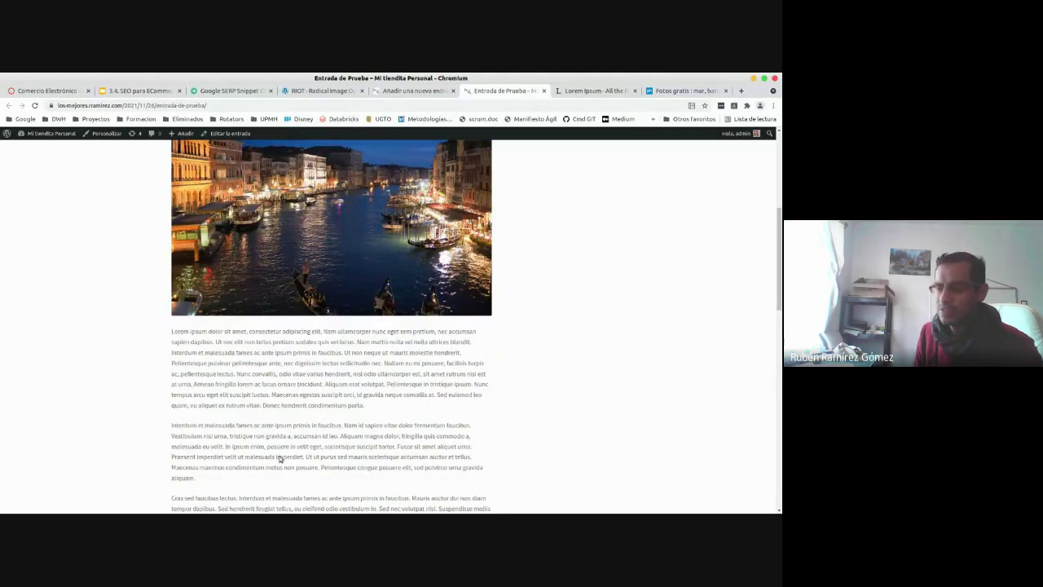
key("F5")
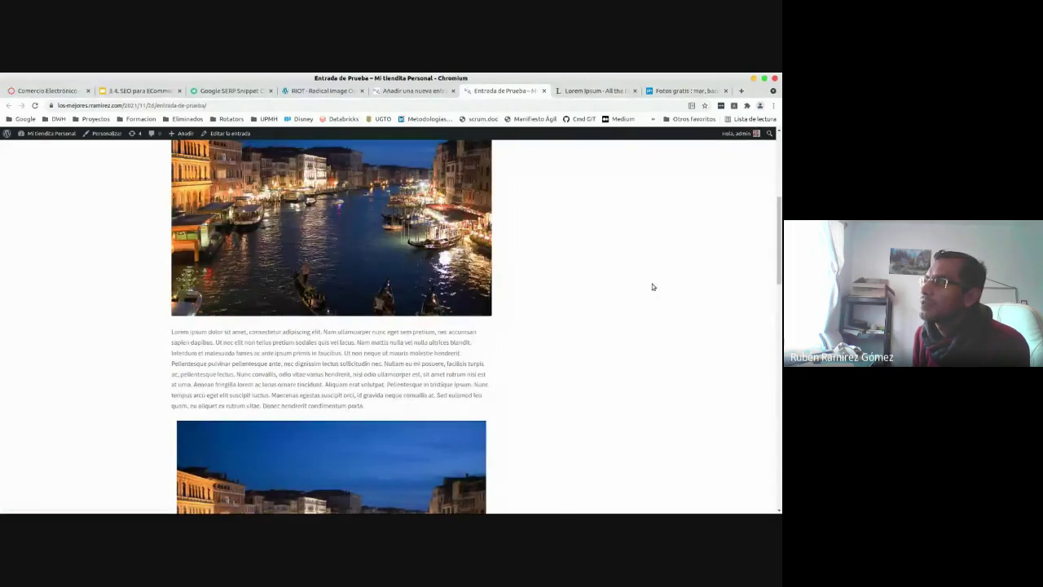
- Scroll through the published post, then return to the Venice photo in GIMP
scroll(778, 234, "down", 2)
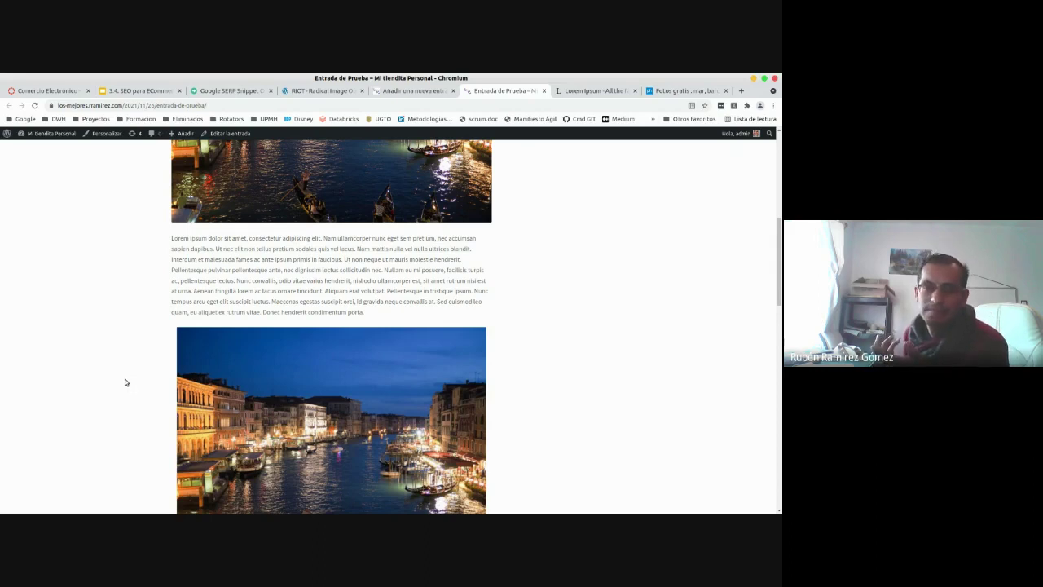
mouse_move(780, 283)
left_mouse_down()
mouse_move(780, 241)
mouse_move(780, 292)
left_mouse_up()
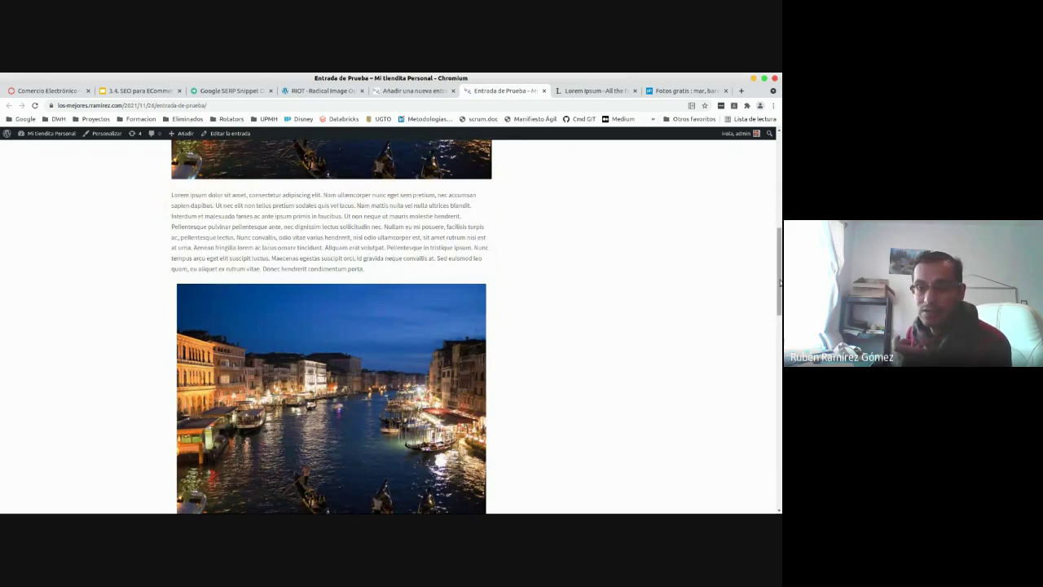
left_click_drag(780, 281, 781, 262)
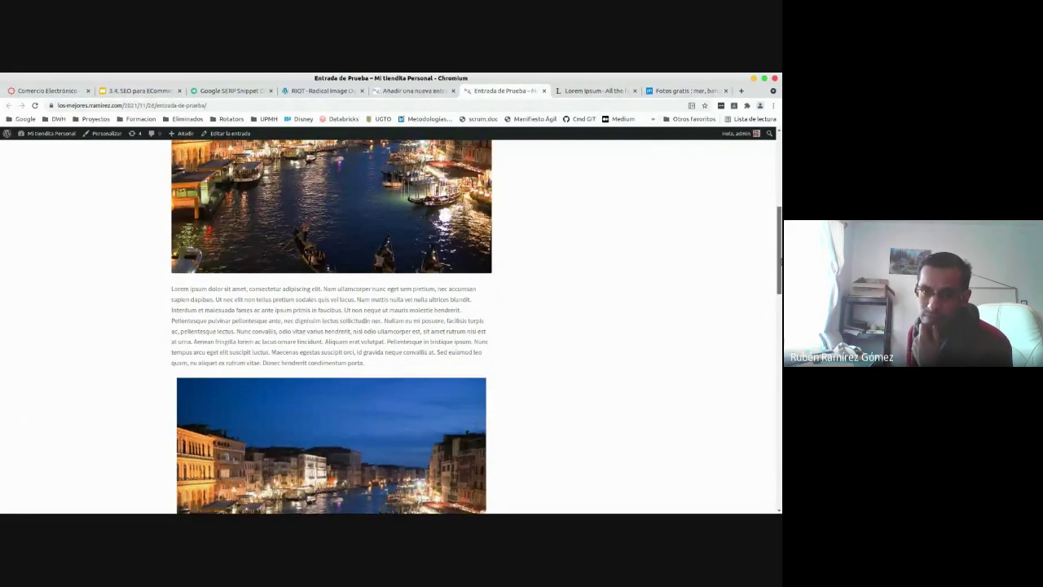
left_click_drag(780, 262, 780, 299)
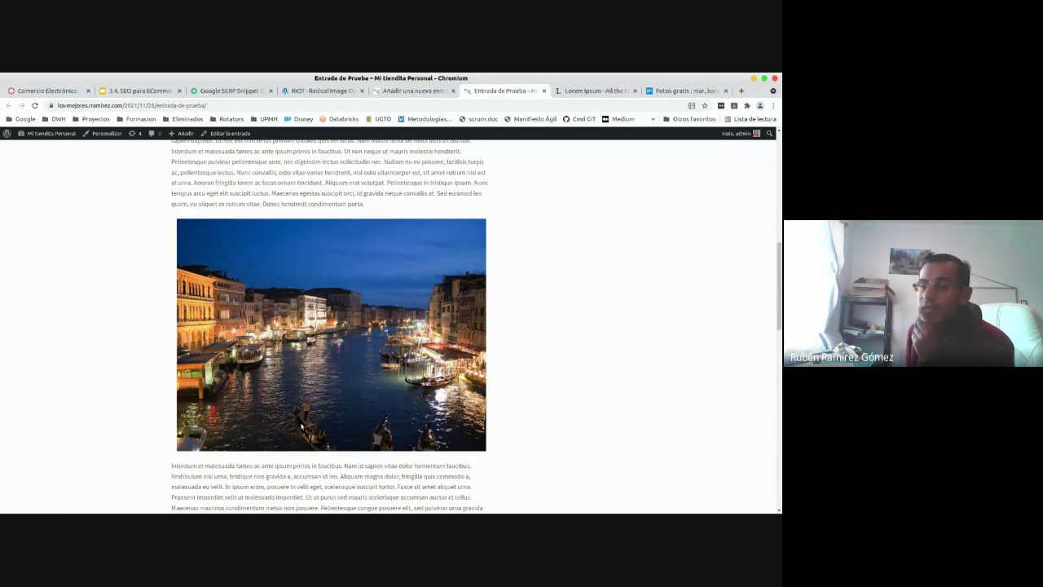
scroll(679, 421, "down", 5)
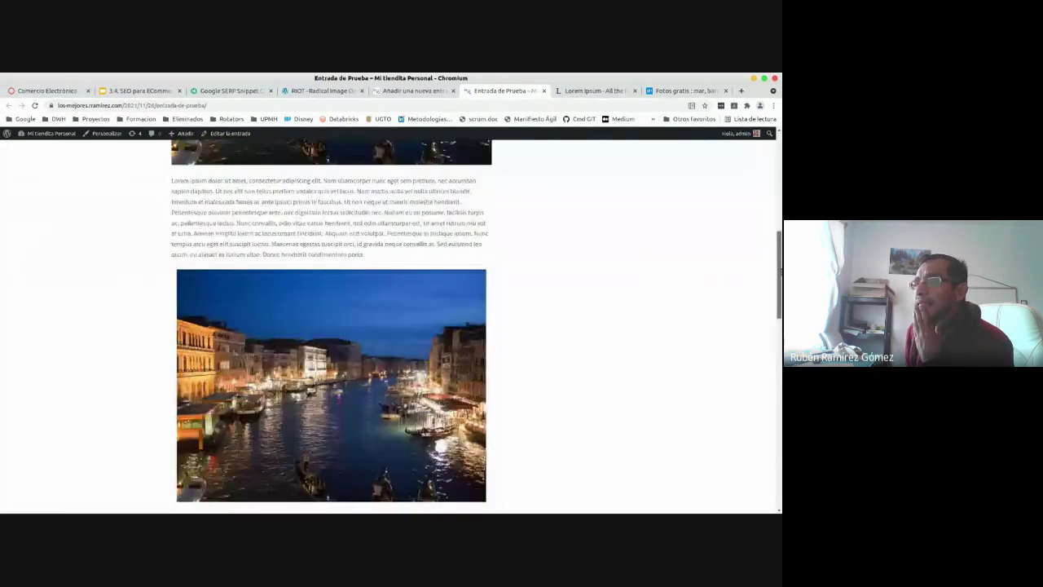
scroll(330, 326, "down", 1)
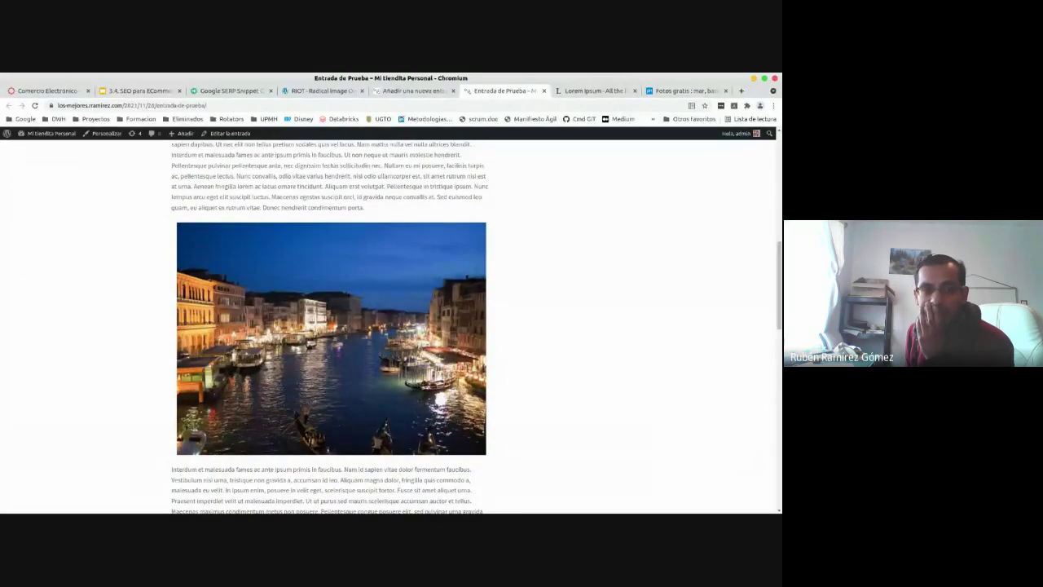
key("alt+Tab")
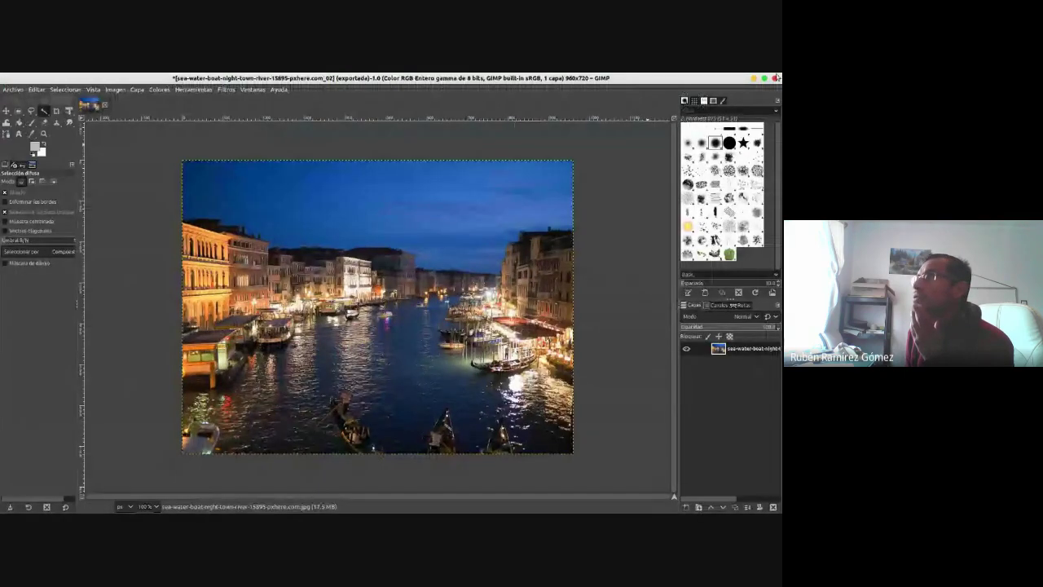
left_click(754, 79)
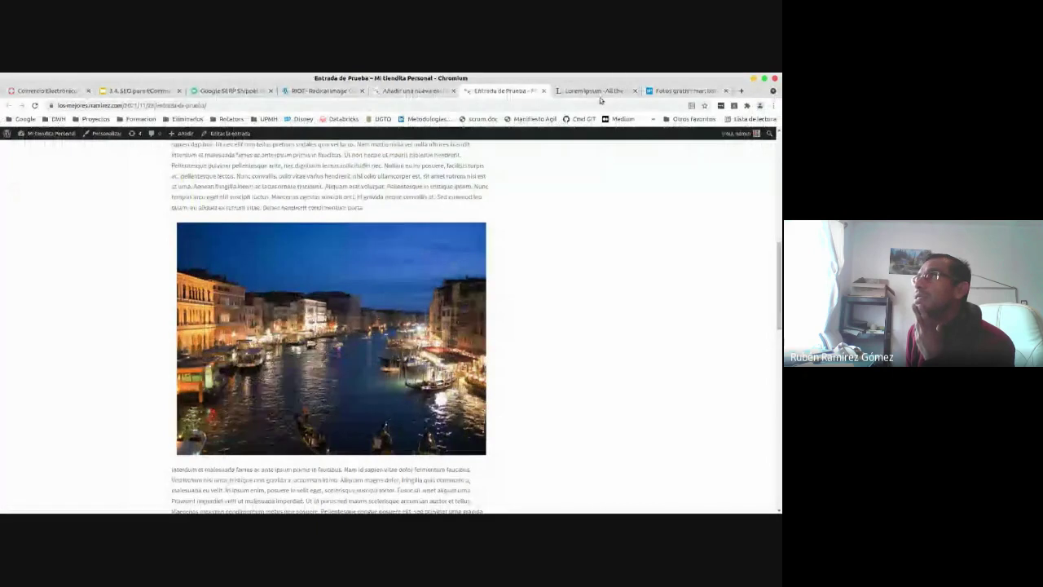
left_click(603, 92)
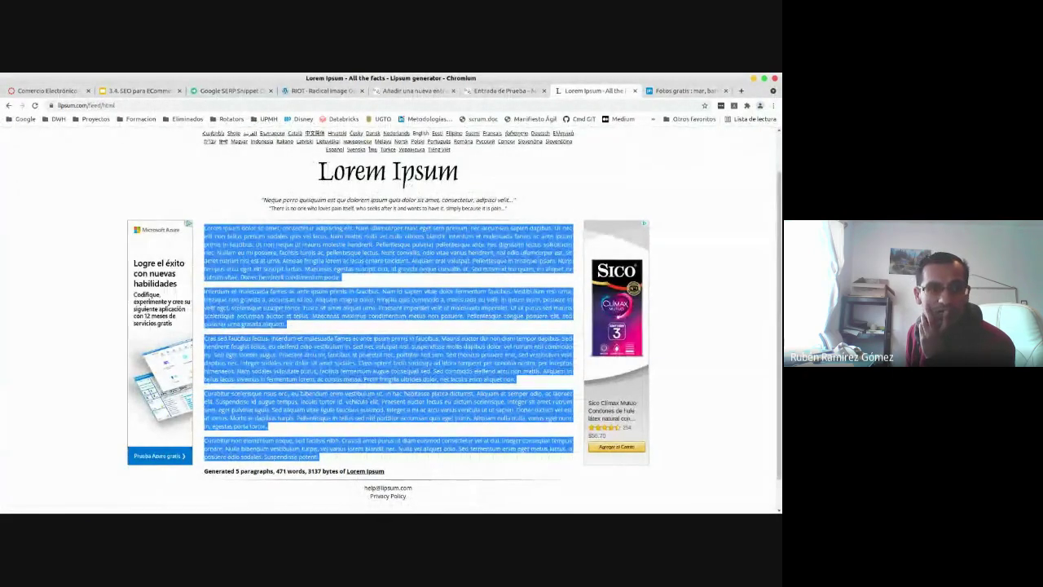
key("alt+Tab")
left_click(37, 89)
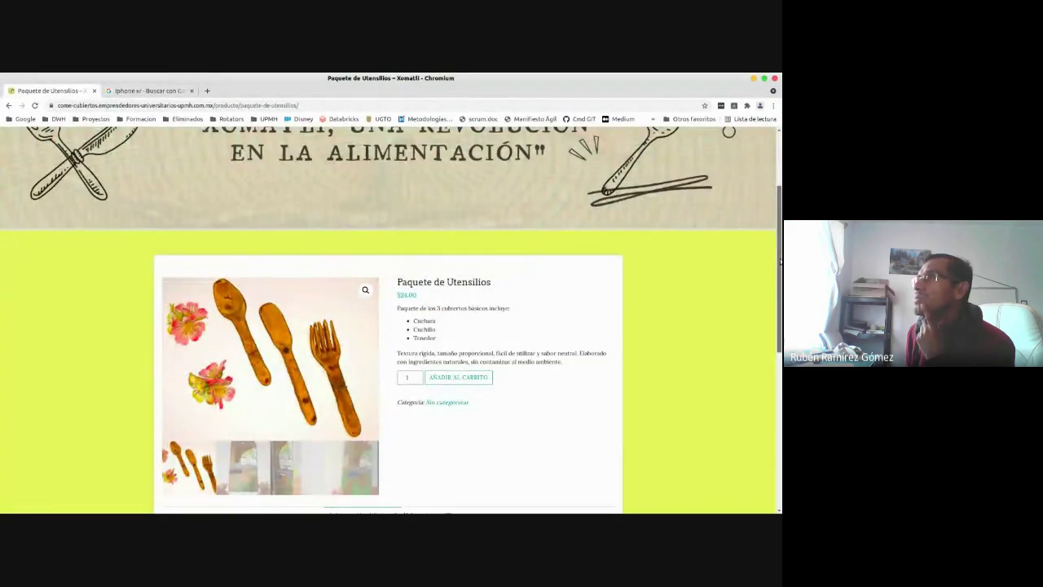
scroll(609, 288, "up", 3)
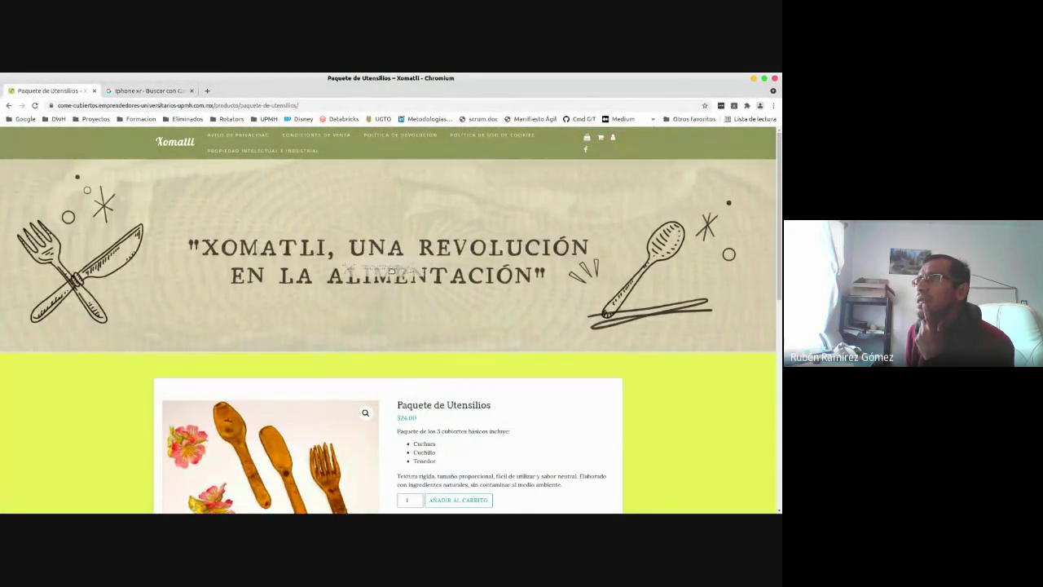
triple_click(50, 188)
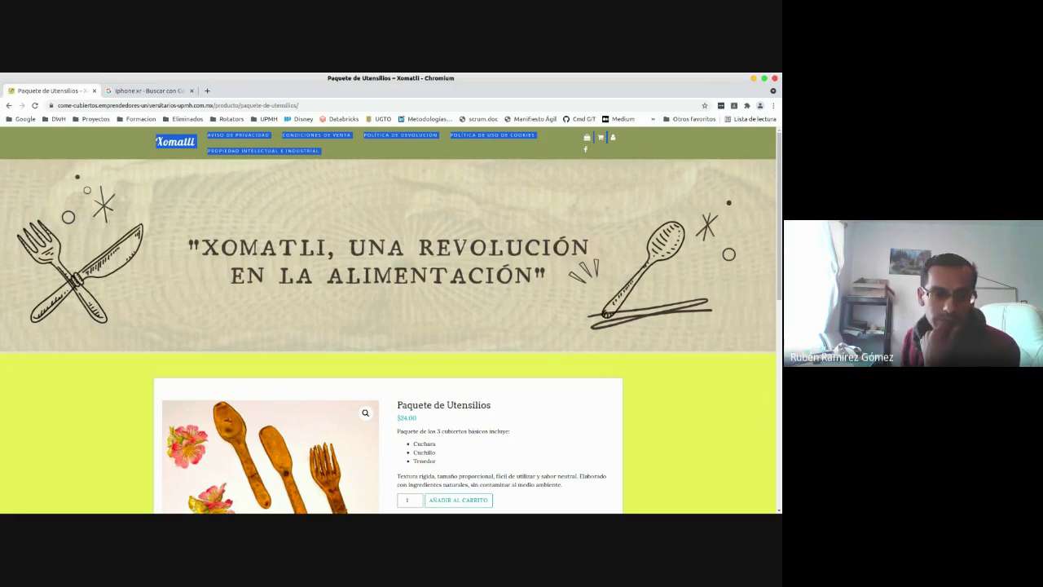
key("alt+Tab")
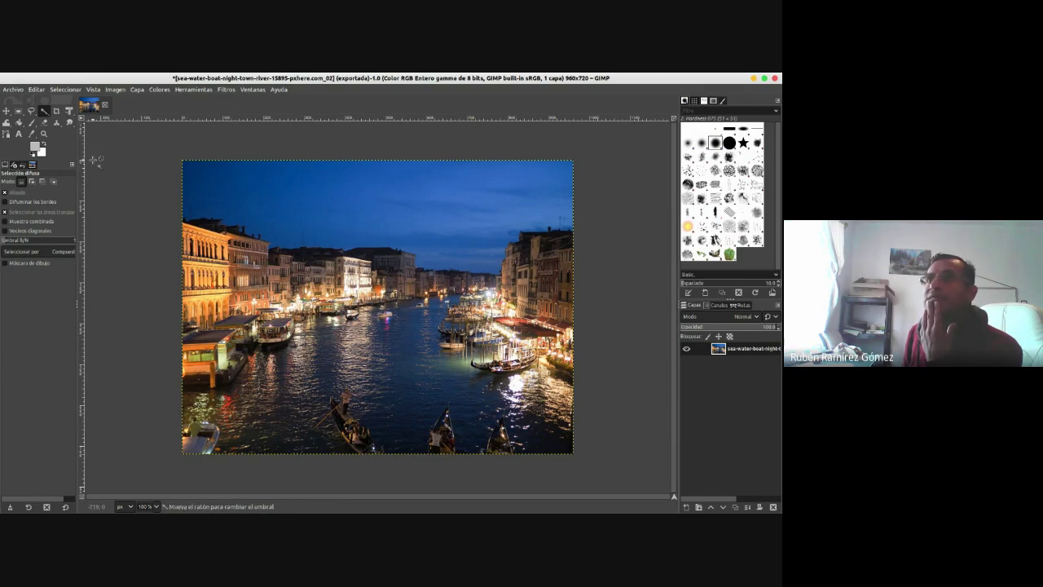
- Add an alpha channel (Añadir canal alfa) to the Venice photo layer
right_click(327, 185)
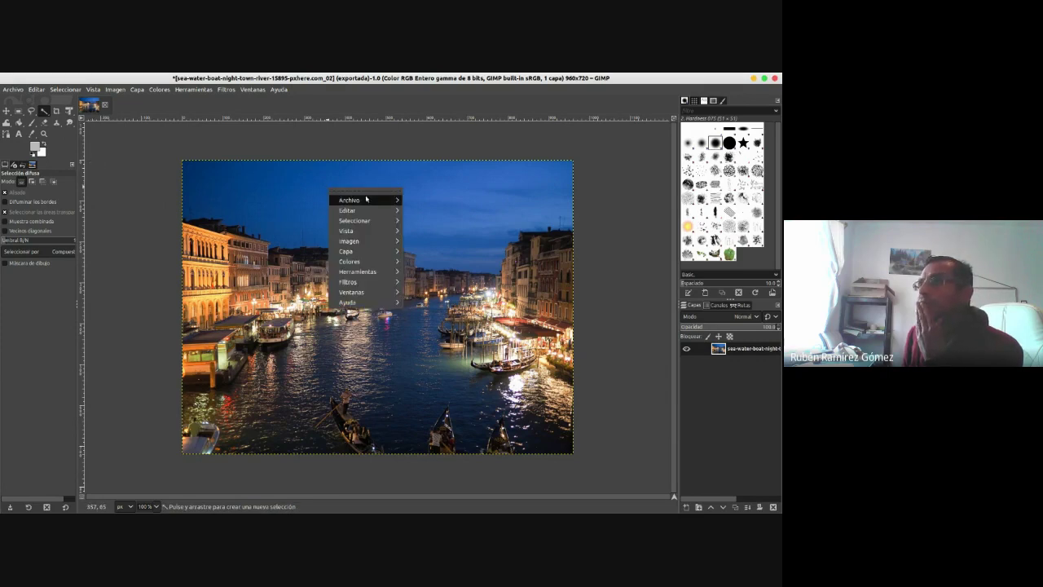
right_click(706, 350)
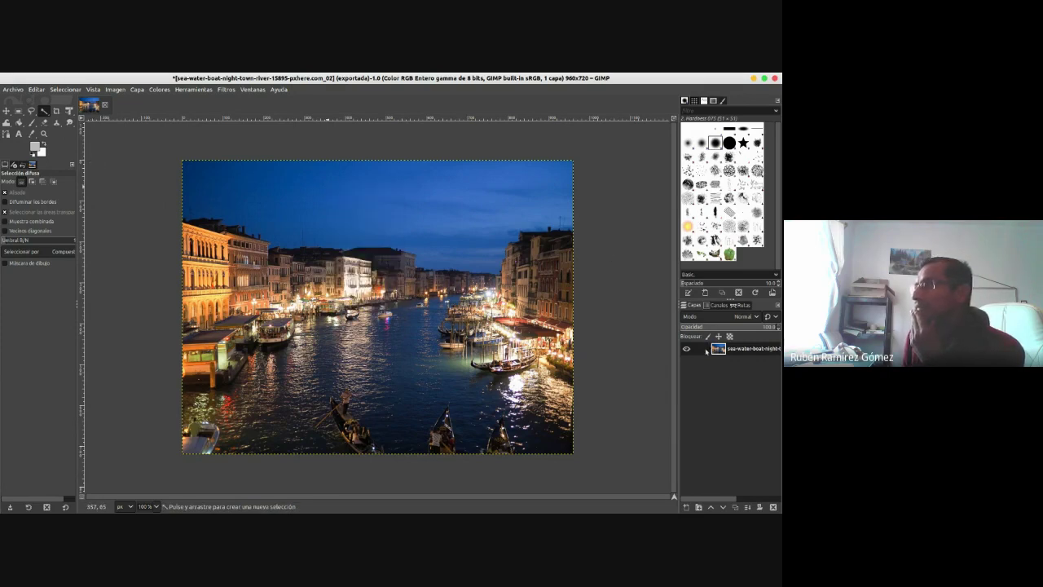
right_click(706, 350)
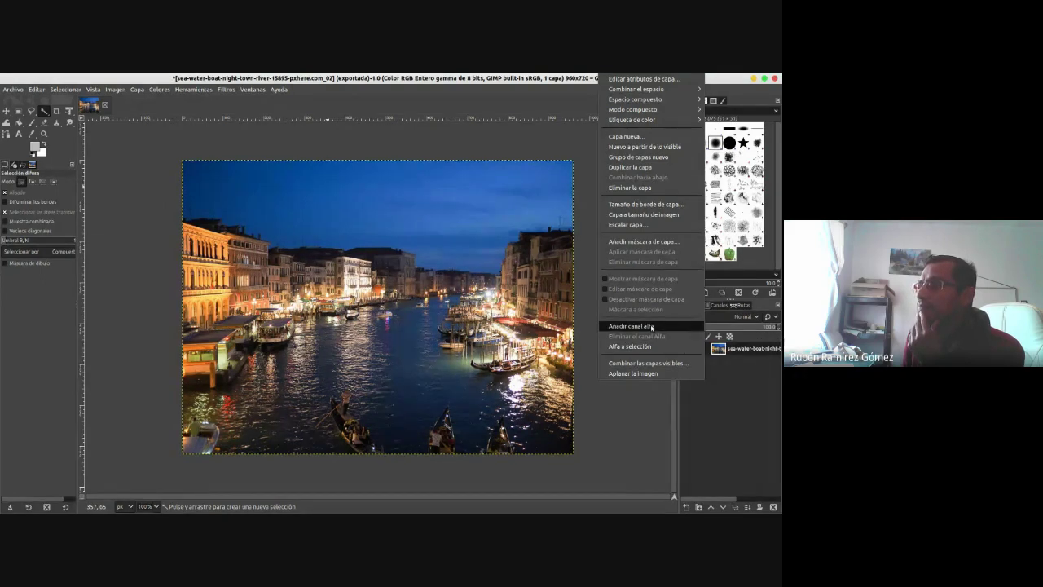
left_click(652, 327)
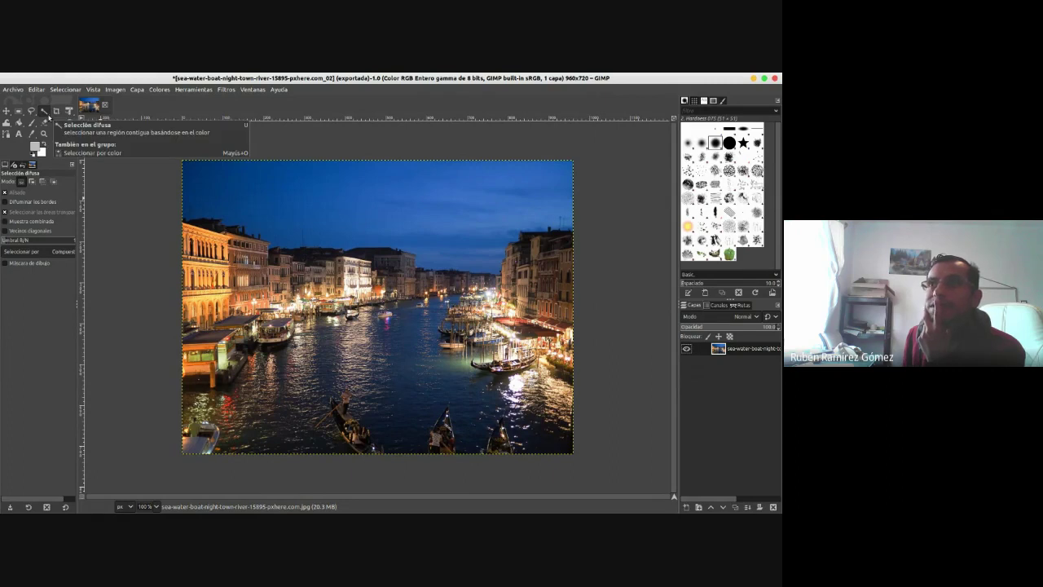
- Fuzzy-select and delete the central sky patches and the strip above the horizon
left_click(368, 193)
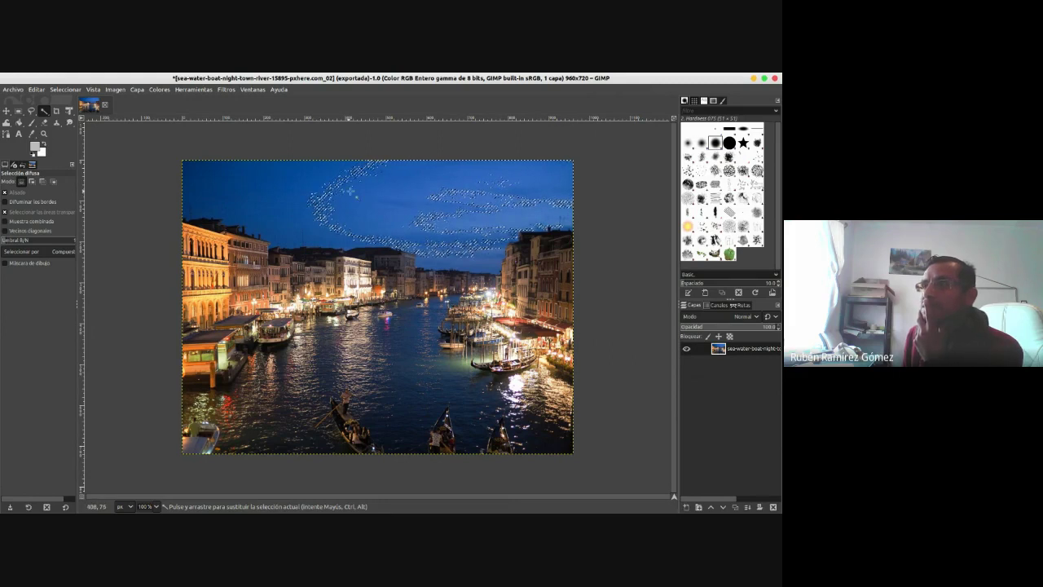
left_click(366, 196)
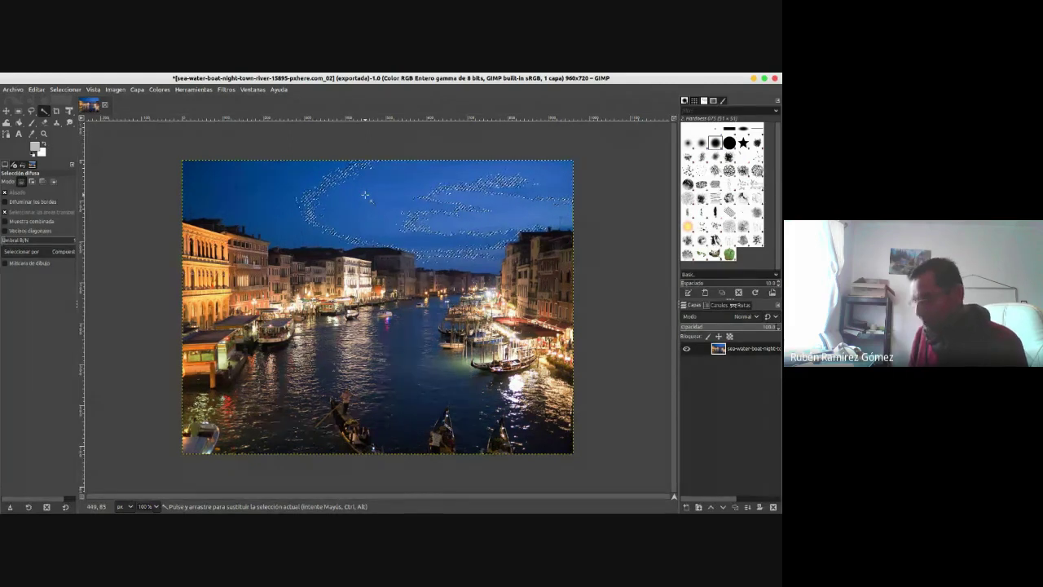
key("Delete")
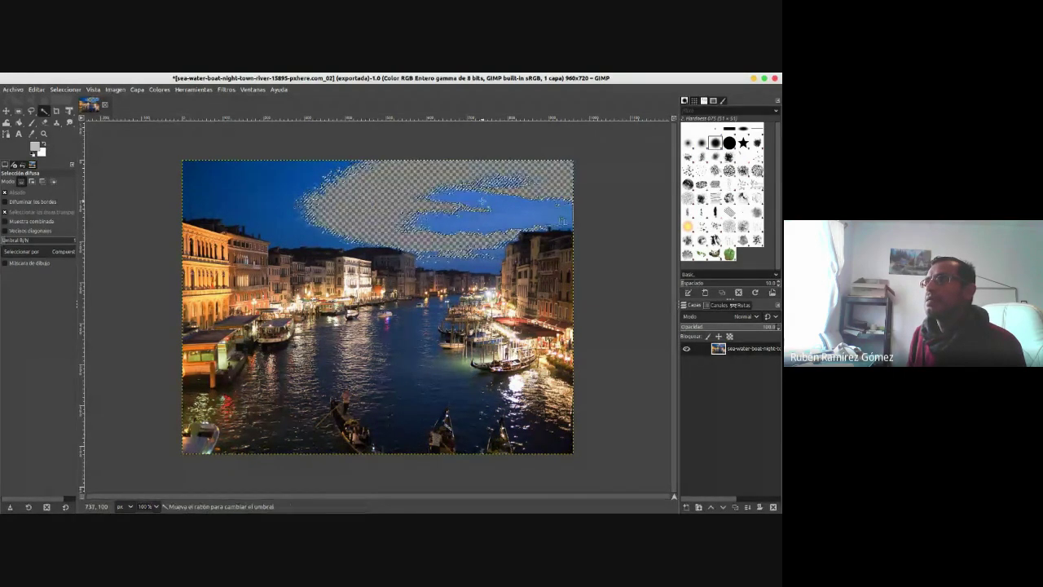
left_click(483, 201)
key("Delete")
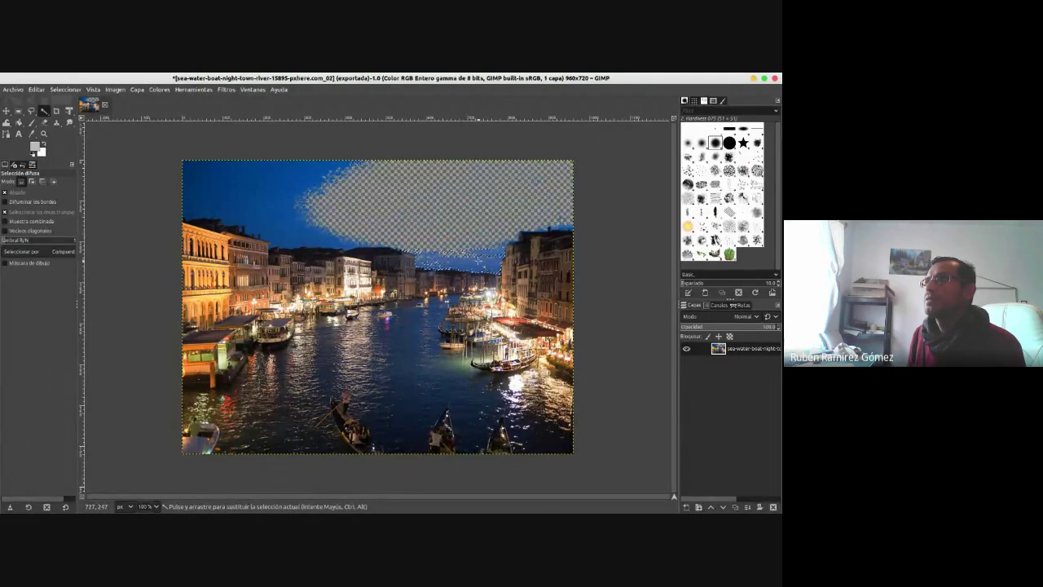
left_click(480, 261)
key("Delete")
- Delete the remaining left, top-left and right-skyline sky areas to transparency
left_click(552, 229)
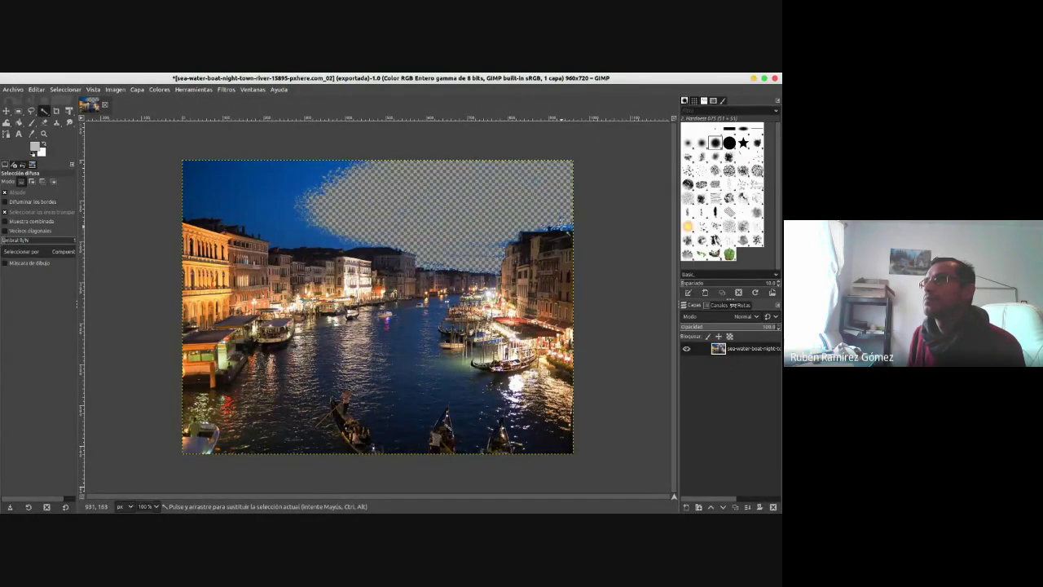
left_click_drag(293, 204, 307, 181)
key("Delete")
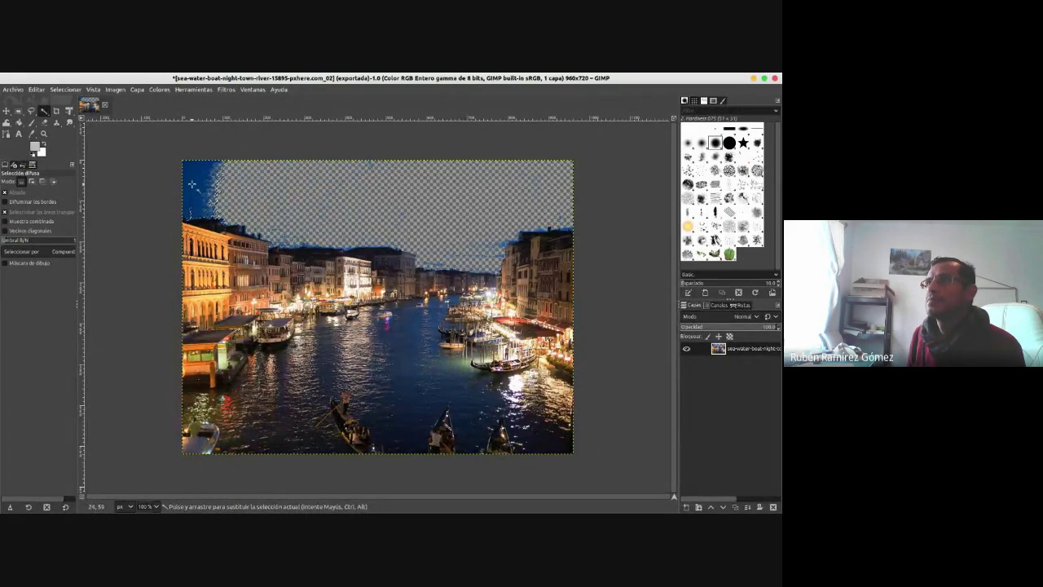
left_click(193, 185)
key("Delete")
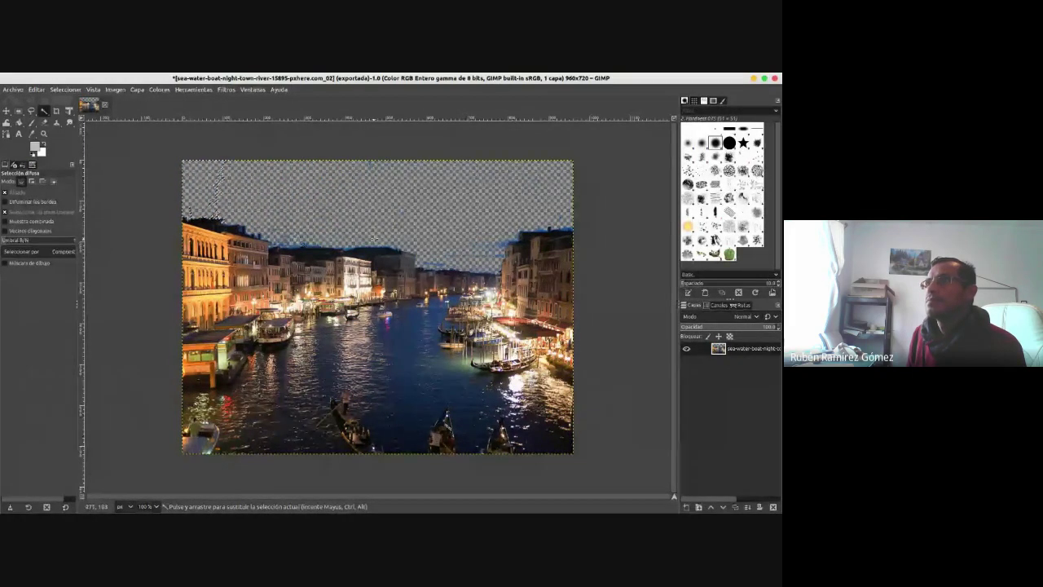
left_click(482, 260)
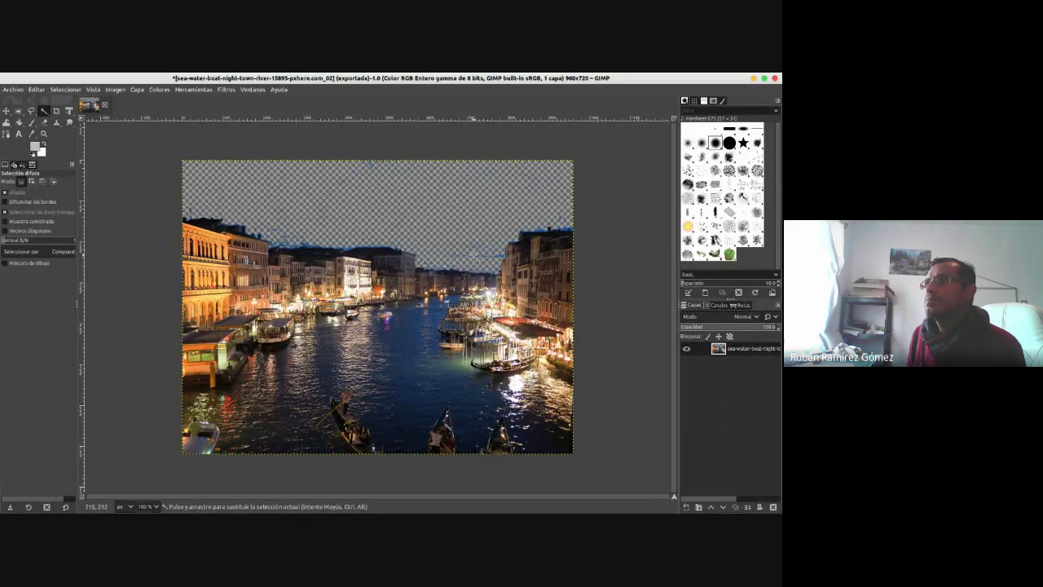
left_click(497, 255)
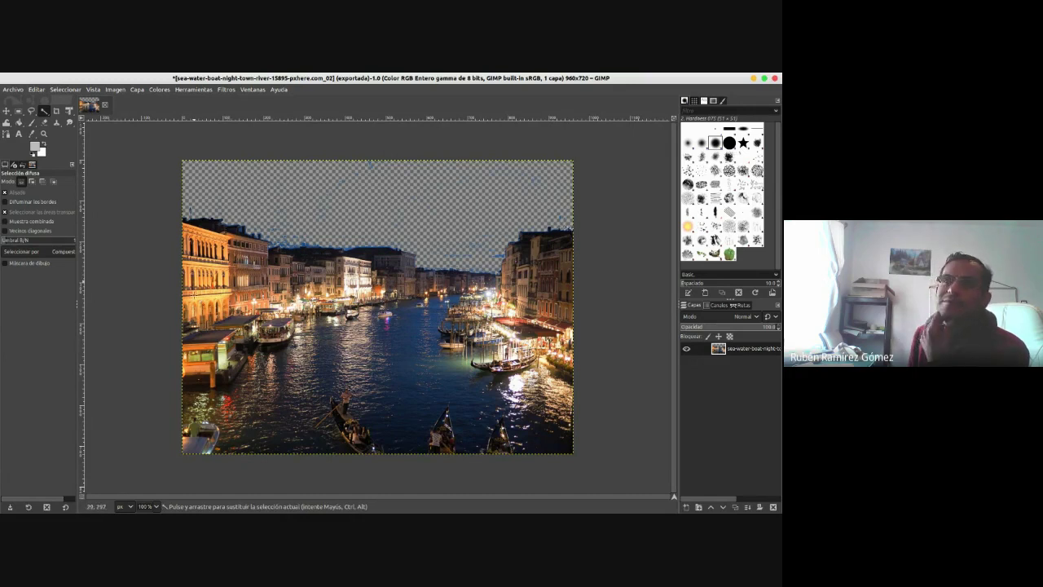
- Export the image as sea-water-boat-night-town-river-15895-pxhere.com_03.png with default PNG options
left_click(18, 90)
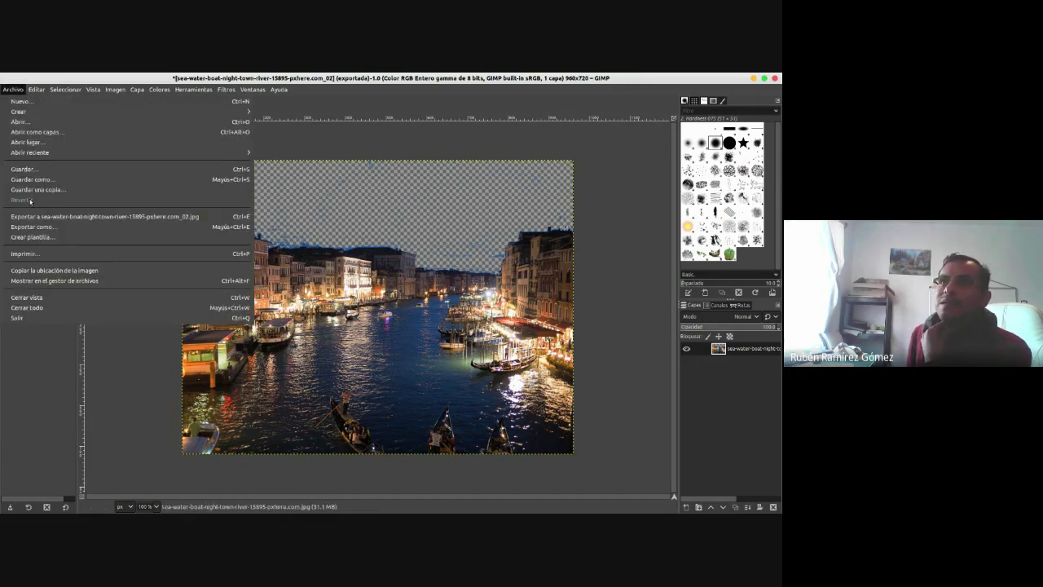
left_click(32, 226)
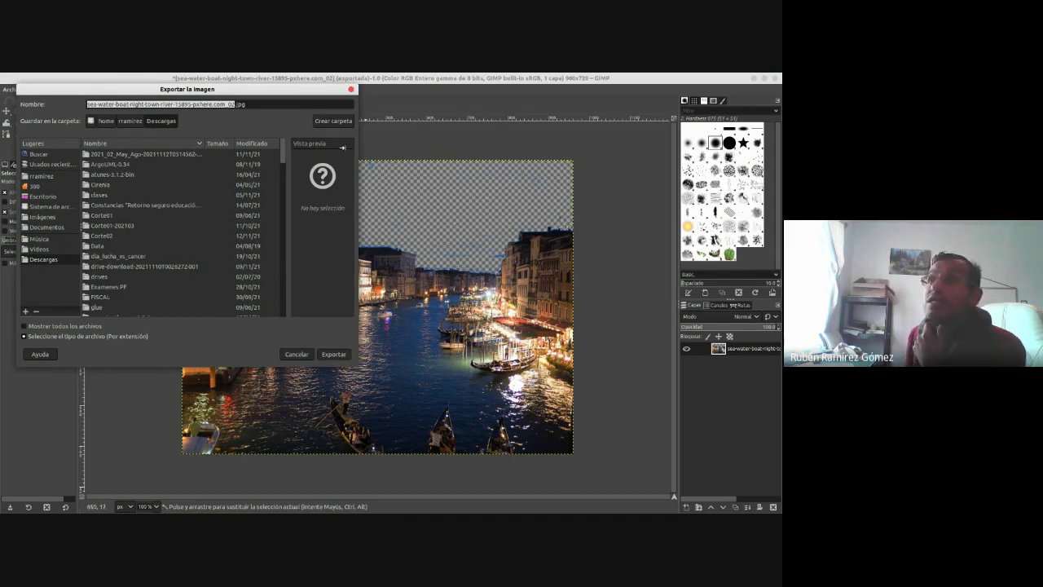
double_click(240, 105)
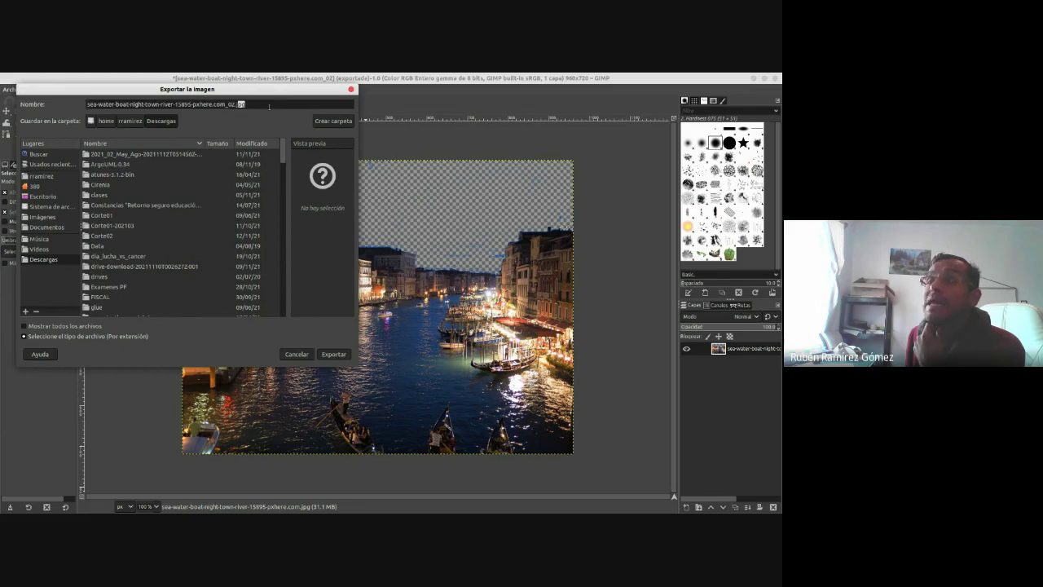
type("jpg")
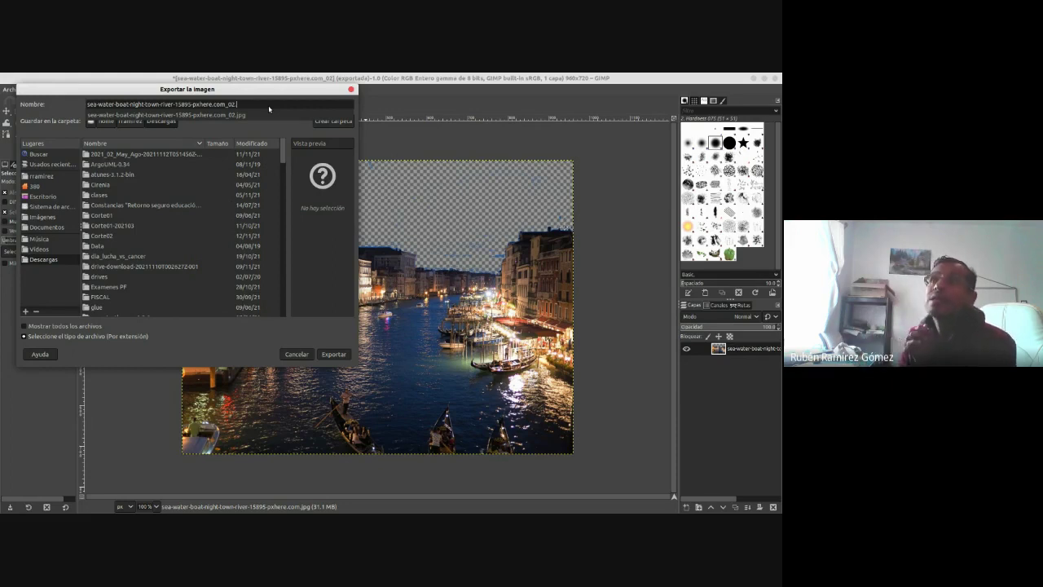
type("png")
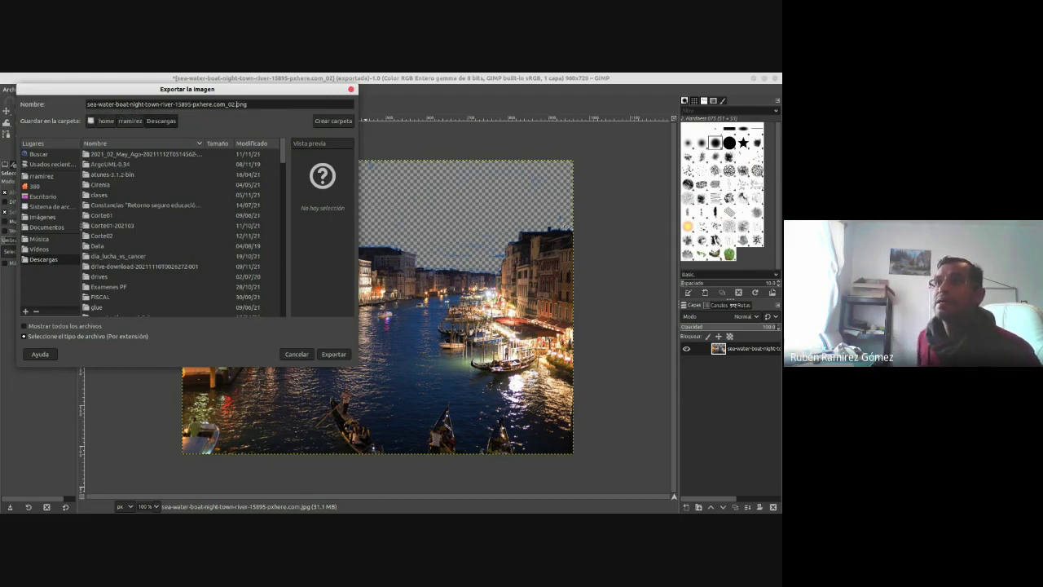
key("BackSpace")
type("3")
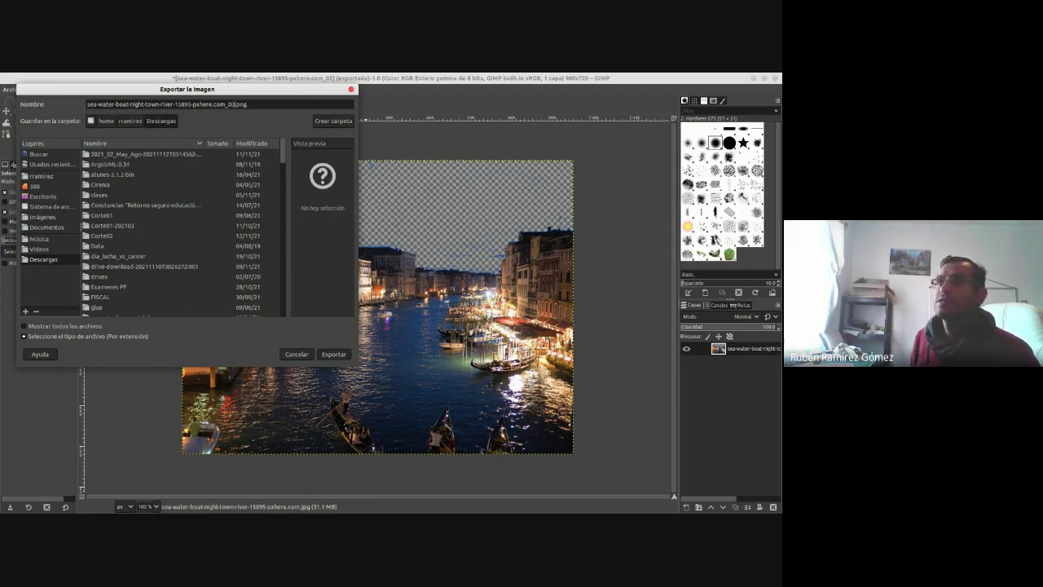
left_click(341, 354)
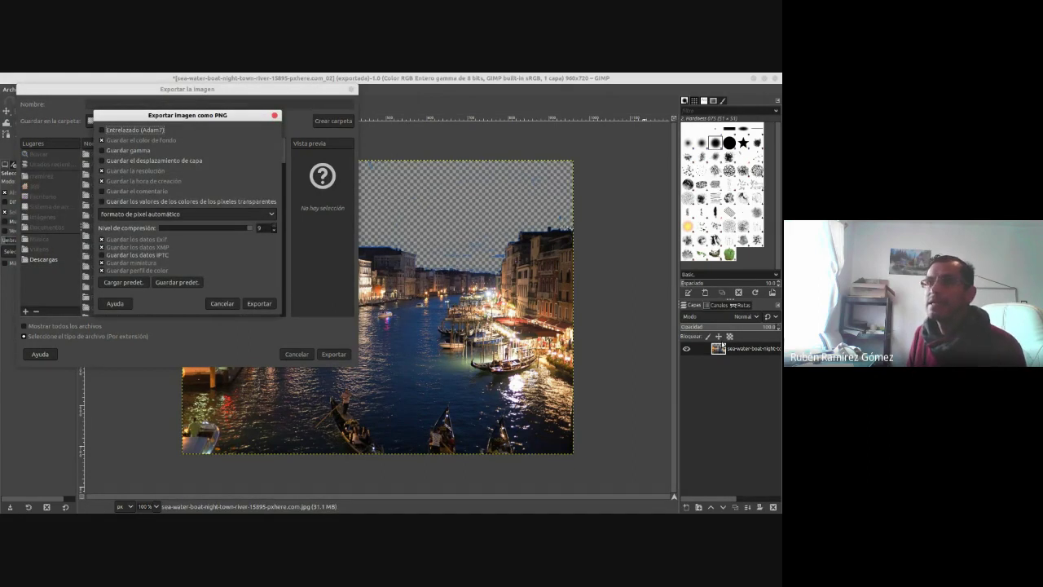
left_click(252, 304)
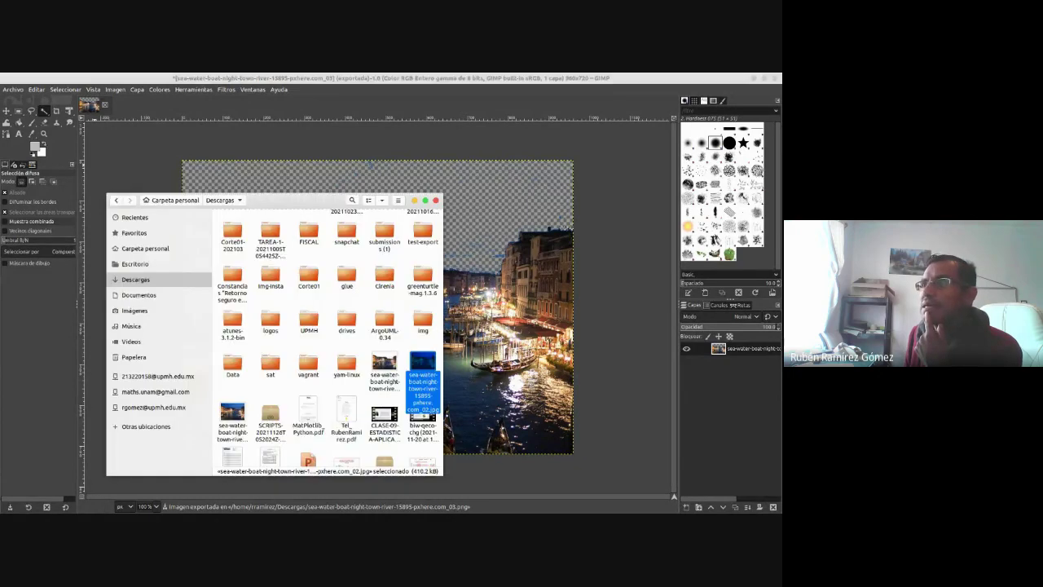
left_click(384, 365)
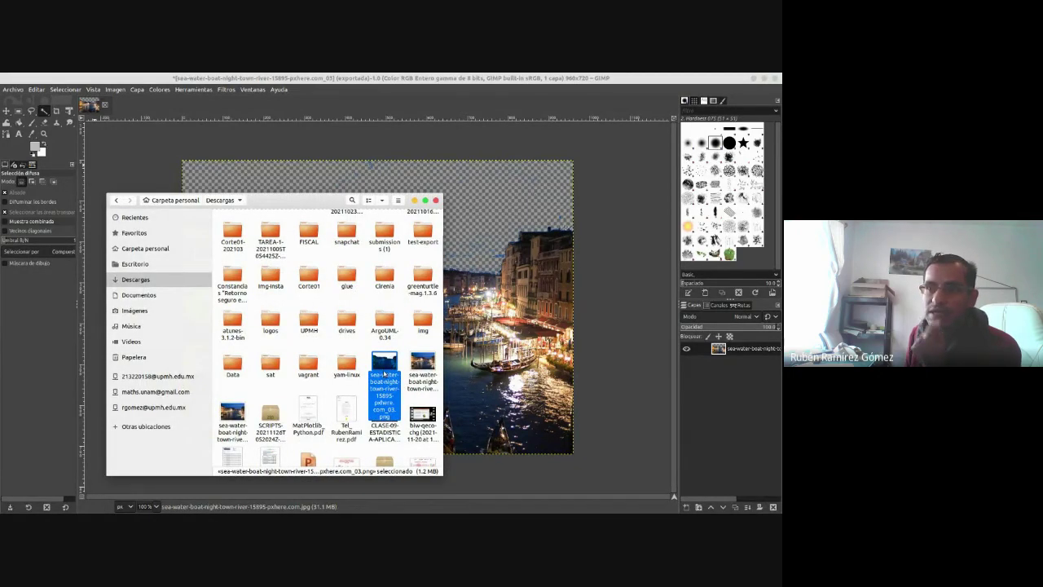
double_click(384, 371)
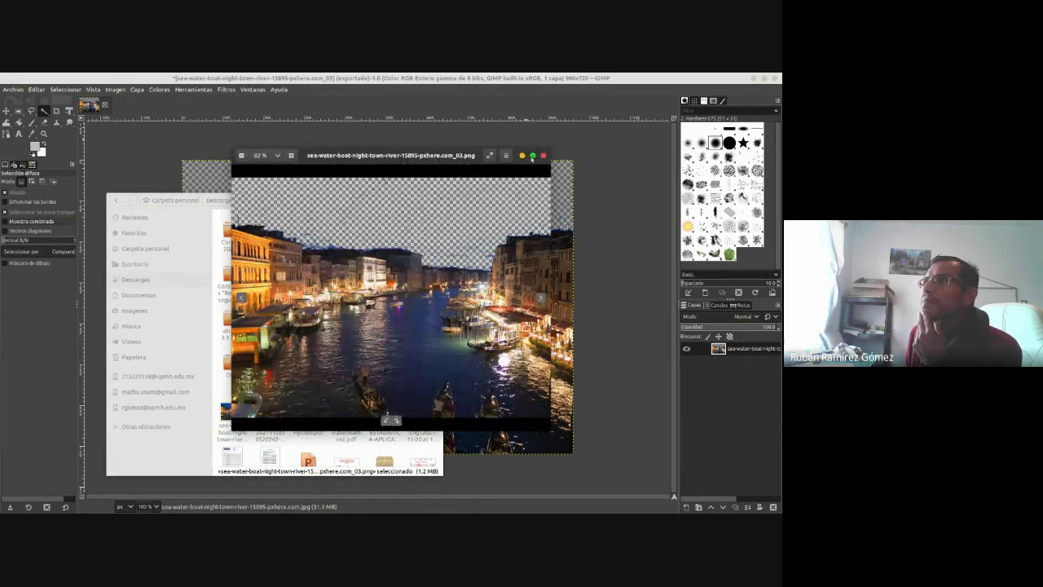
left_click(532, 155)
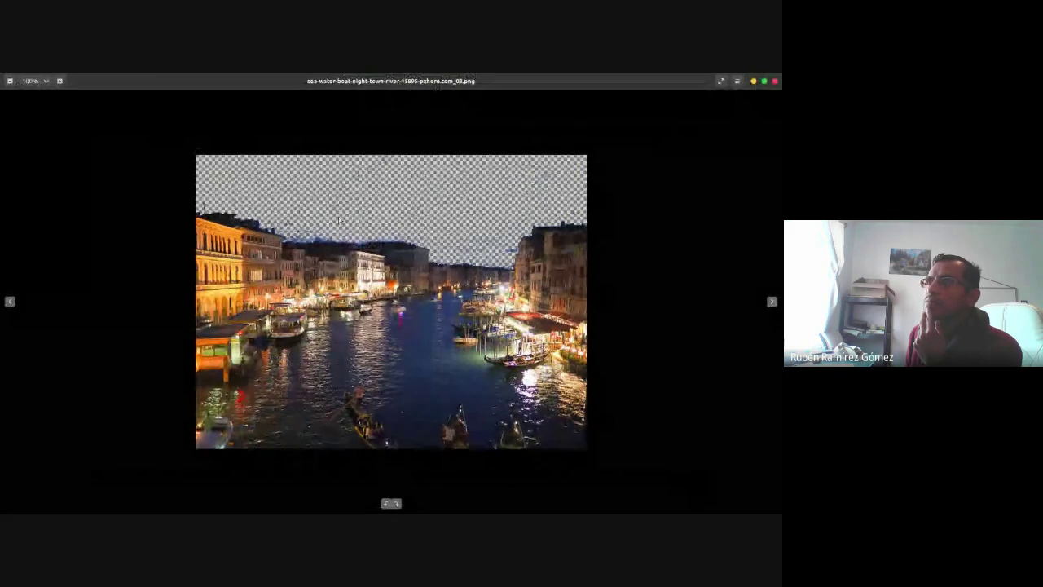
left_click(772, 301)
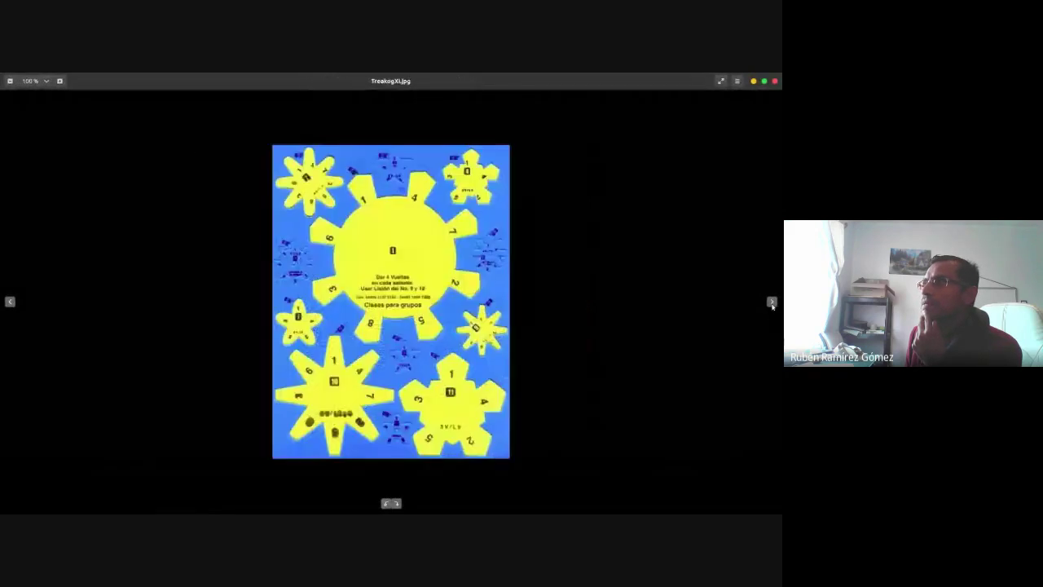
left_click(10, 301)
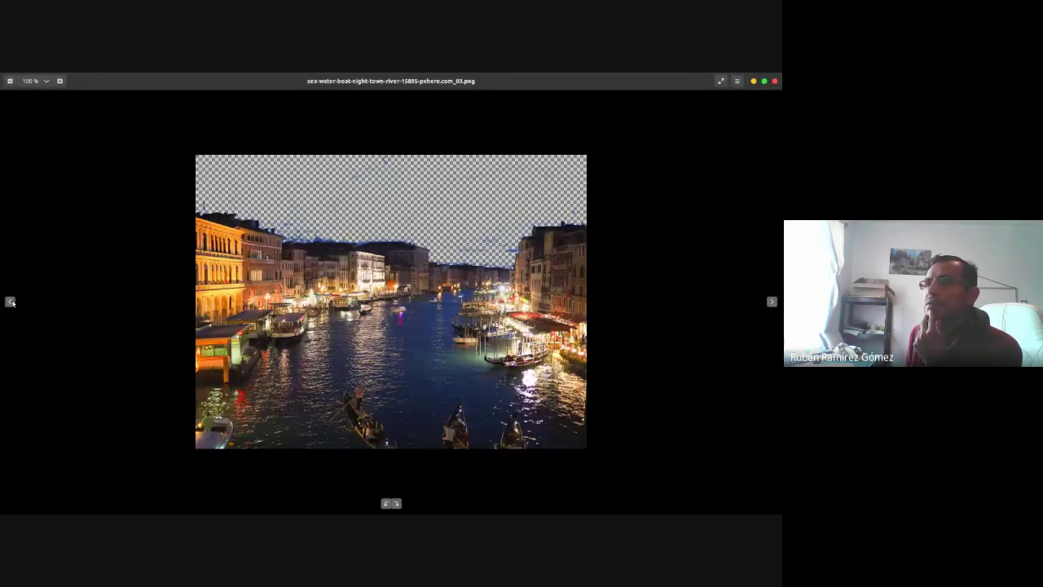
left_click(10, 302)
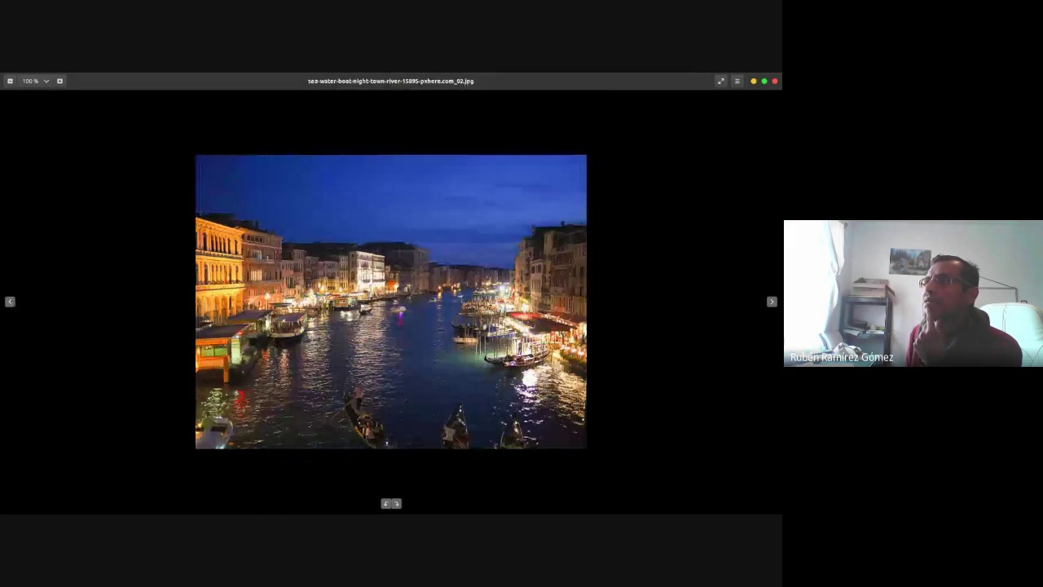
left_click(772, 302)
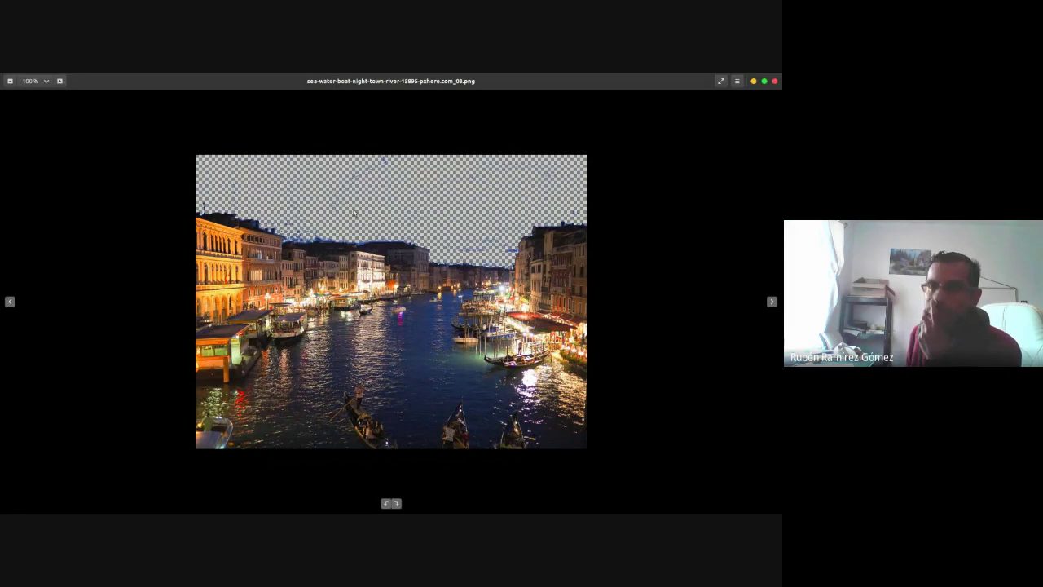
left_click(775, 82)
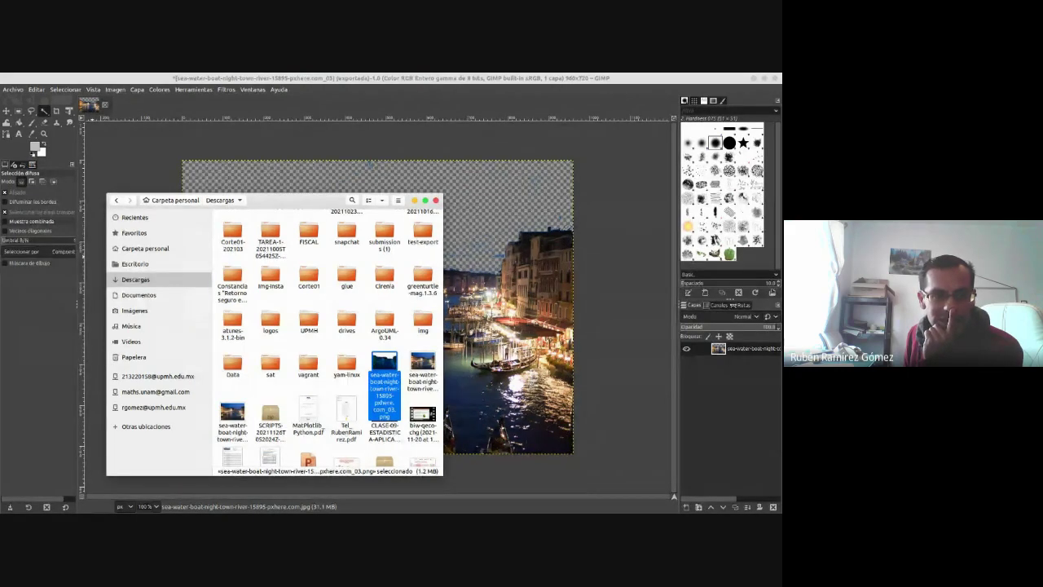
- Return to the post's block editor and place the cursor between the Lorem ipsum paragraphs
key("alt+Tab")
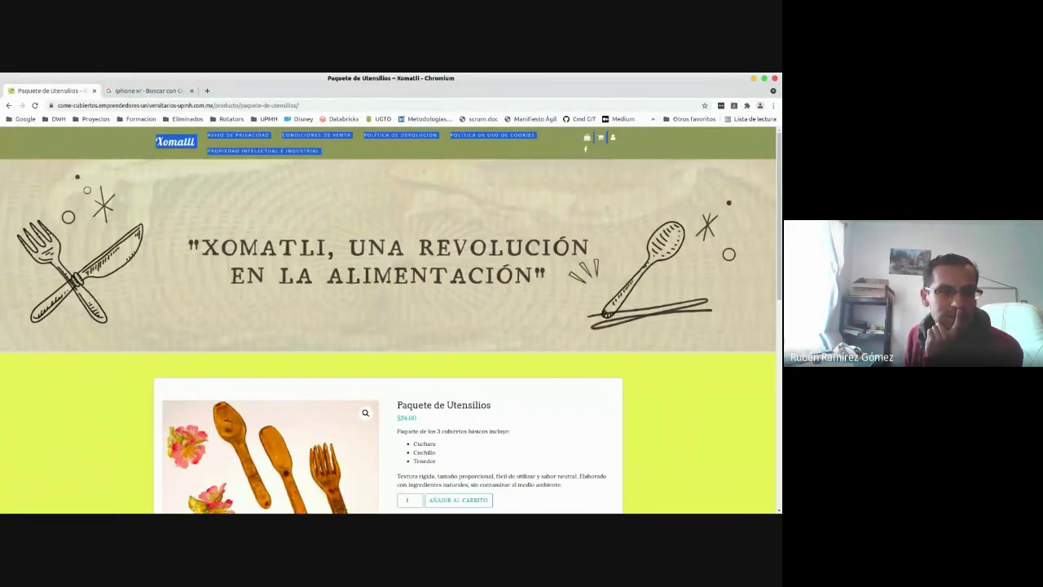
key("alt+Tab")
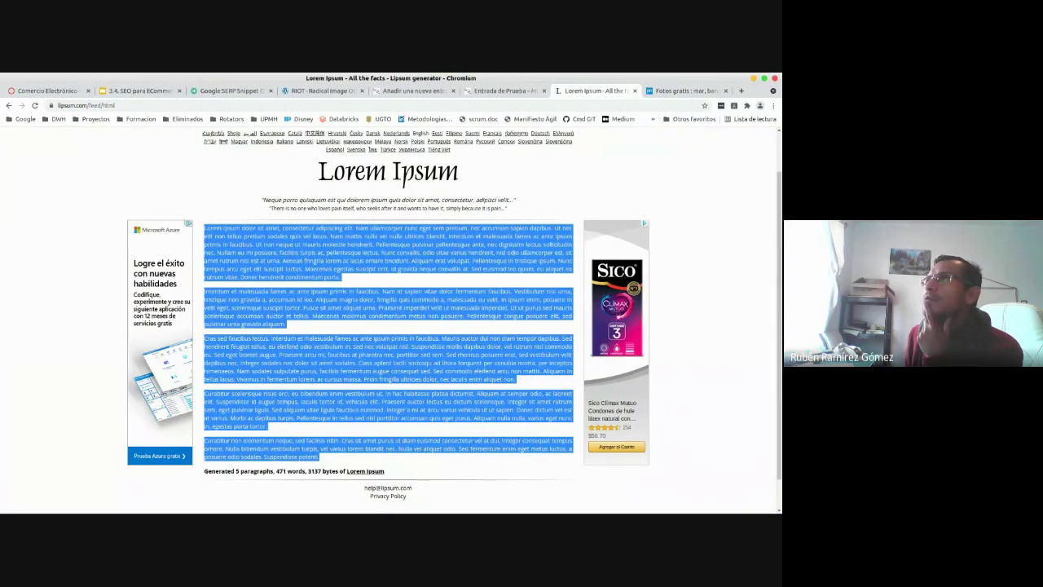
key("ctrl+Page_Up")
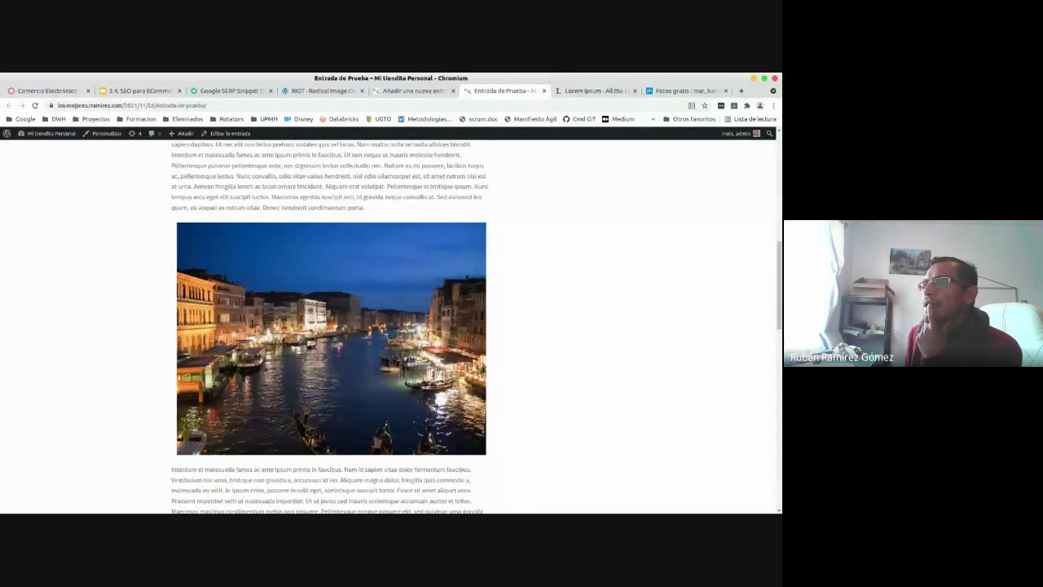
left_click_drag(779, 299, 778, 356)
left_click(414, 90)
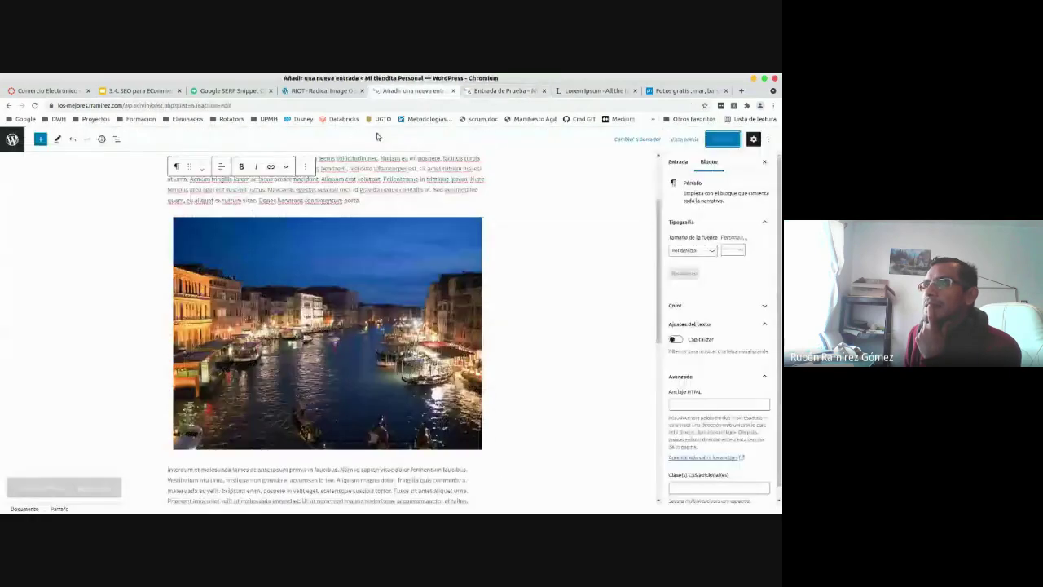
scroll(587, 371, "down", 3)
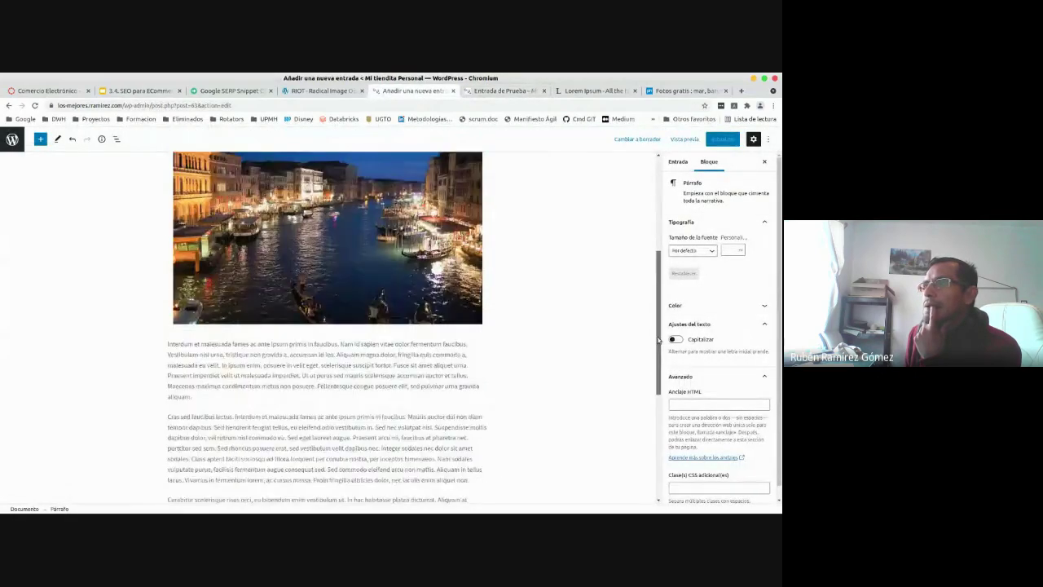
left_click(327, 298)
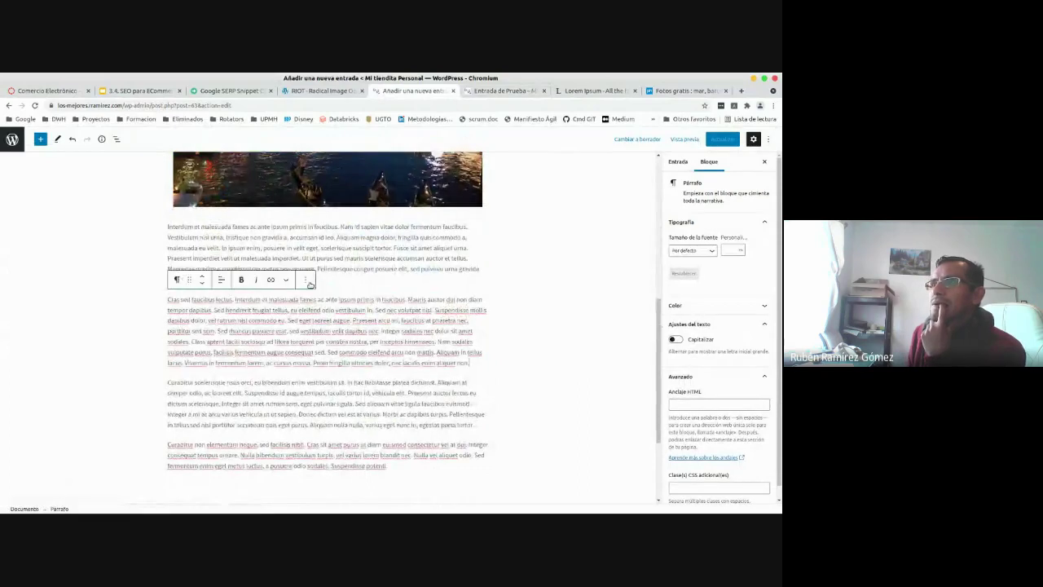
left_click(328, 292)
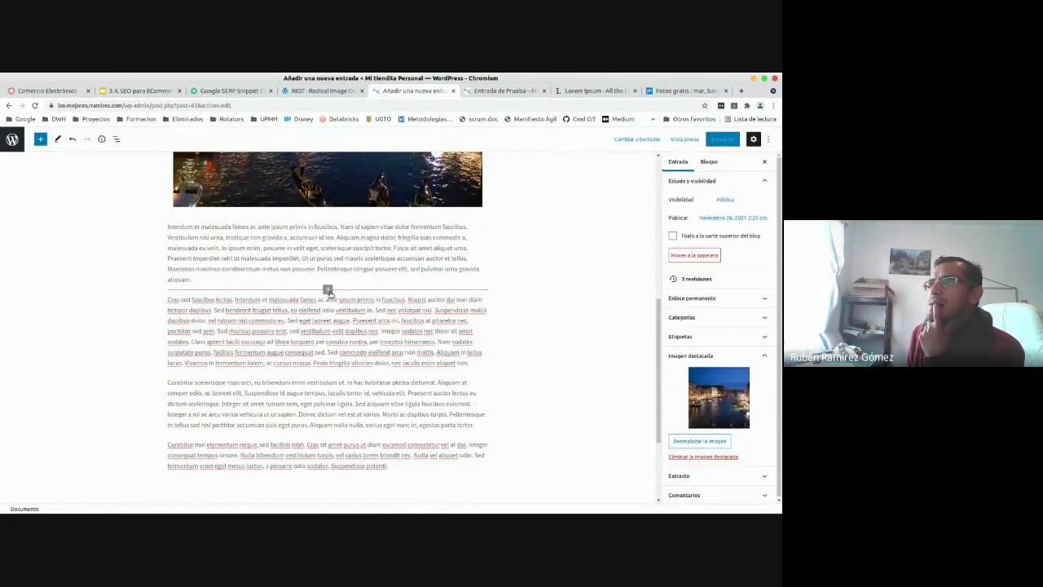
- Insert an image block with the uploaded _03.png Venice PNG and centre it
left_click(327, 290)
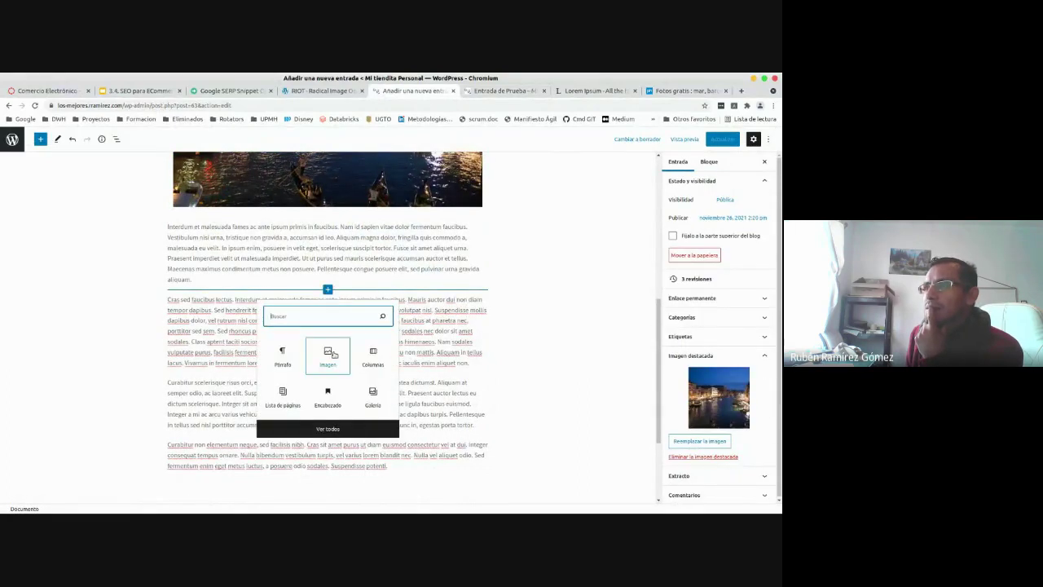
left_click(329, 353)
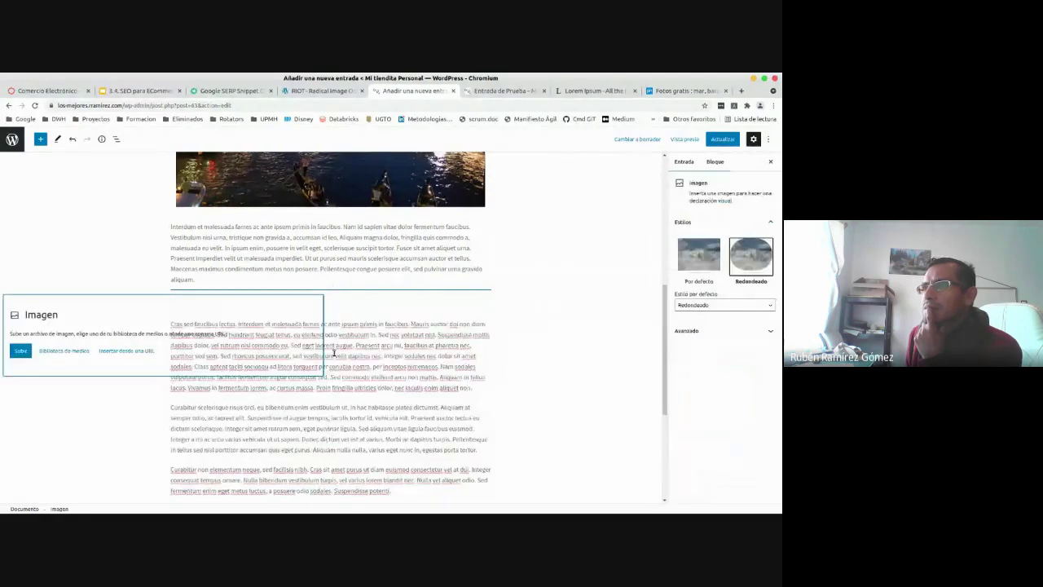
left_click(22, 350)
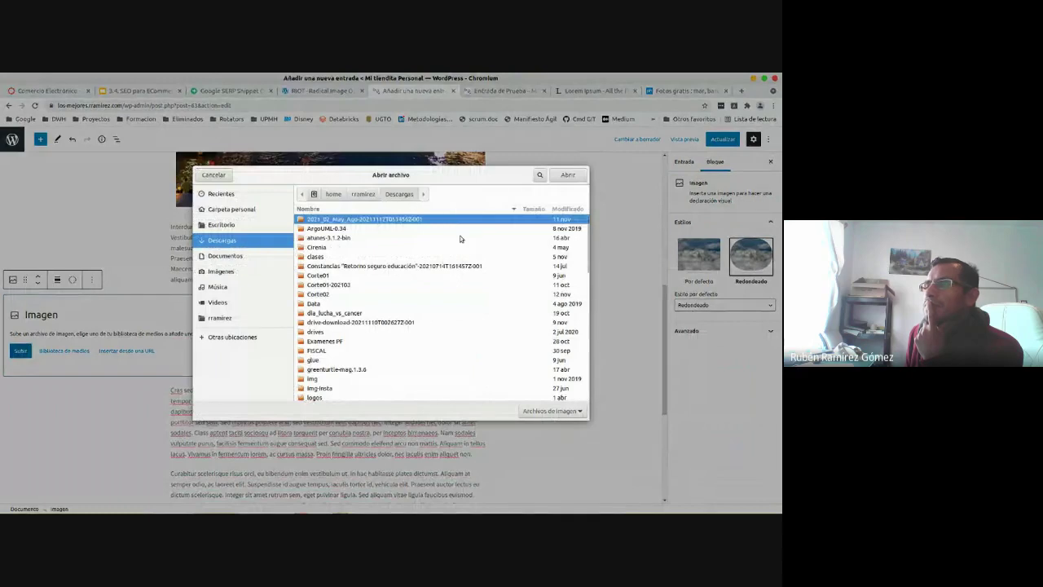
left_click_drag(586, 255, 574, 401)
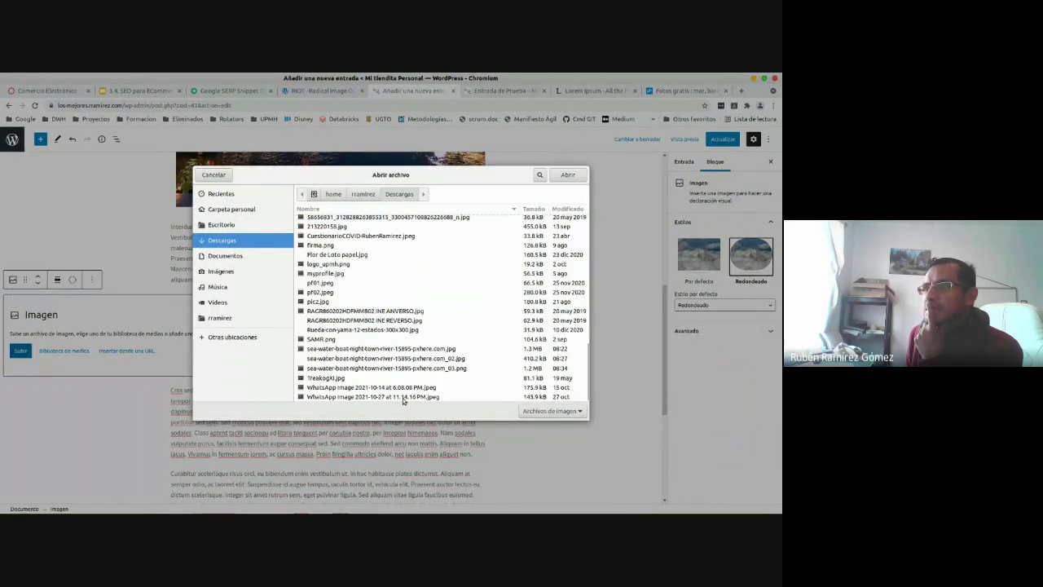
left_click(388, 368)
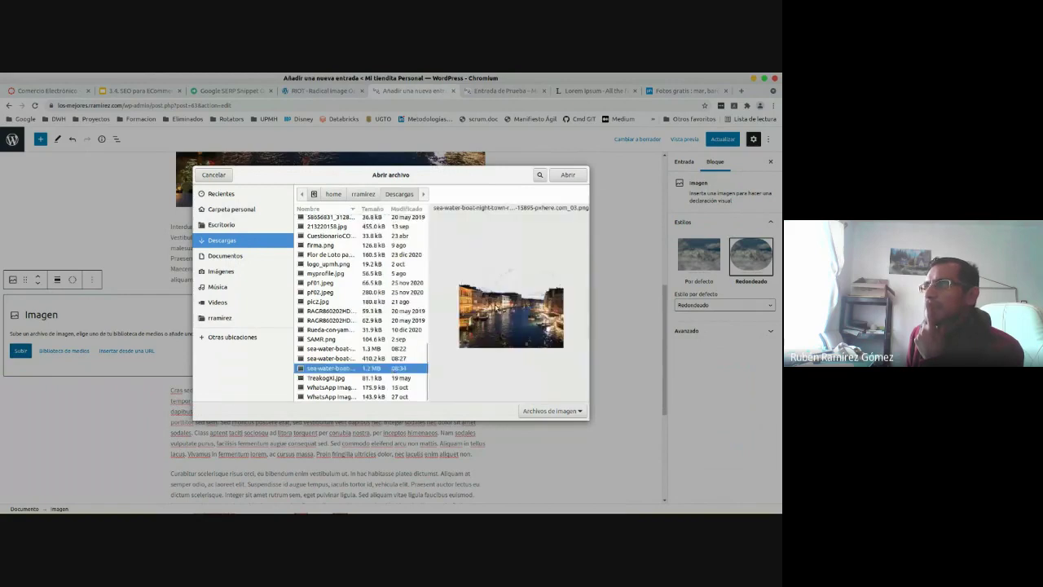
left_click(569, 176)
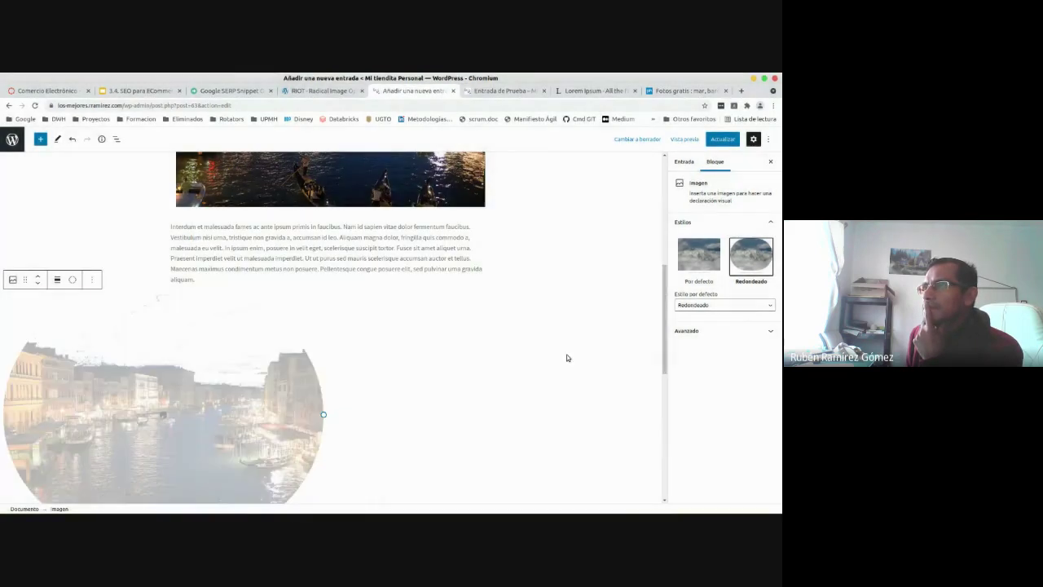
left_click(57, 278)
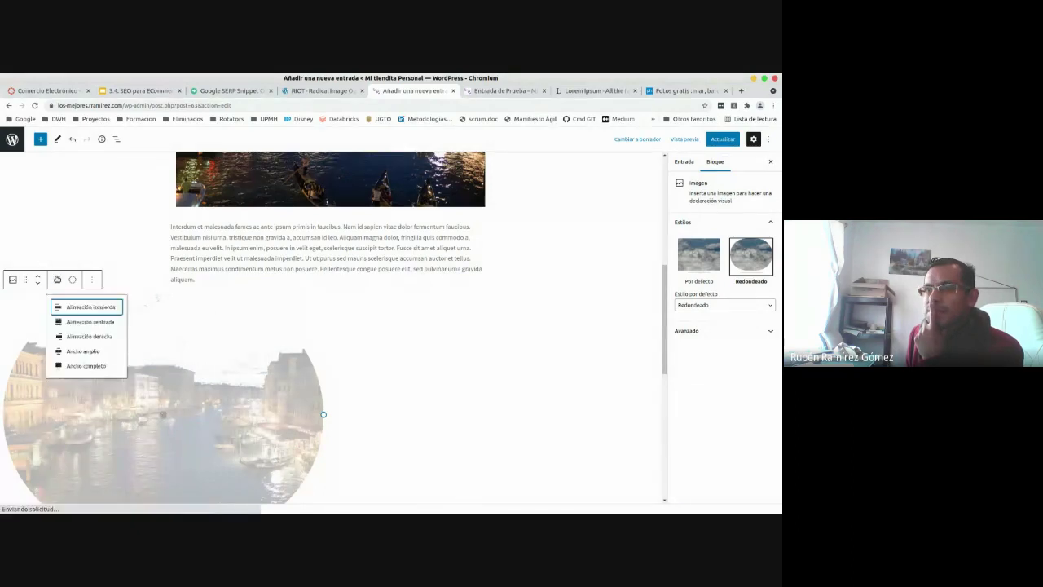
left_click(91, 322)
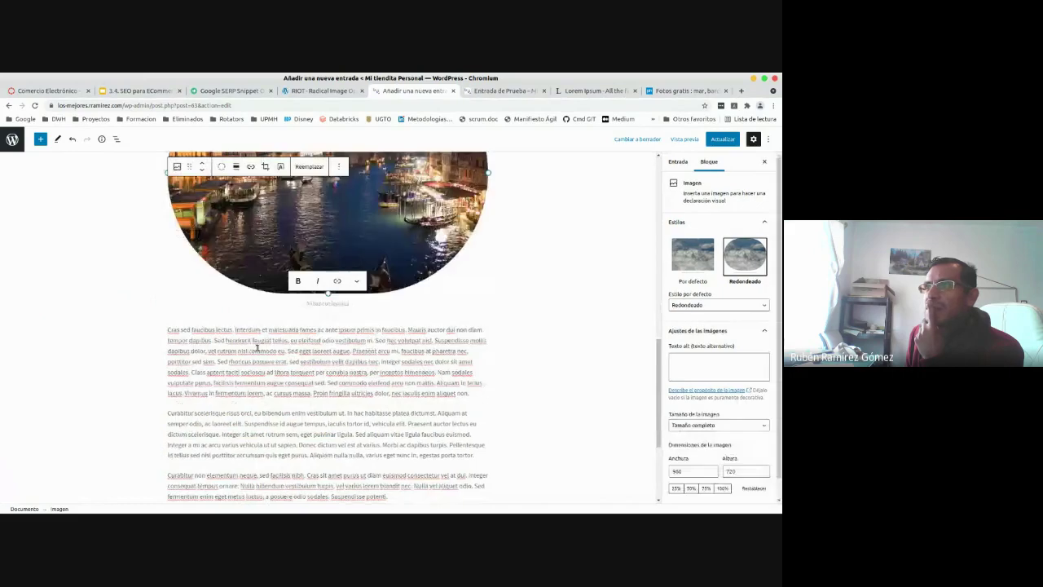
- Set the PNG image to the default rectangular style, check its CSS class, and show more options
left_click_drag(662, 379, 663, 318)
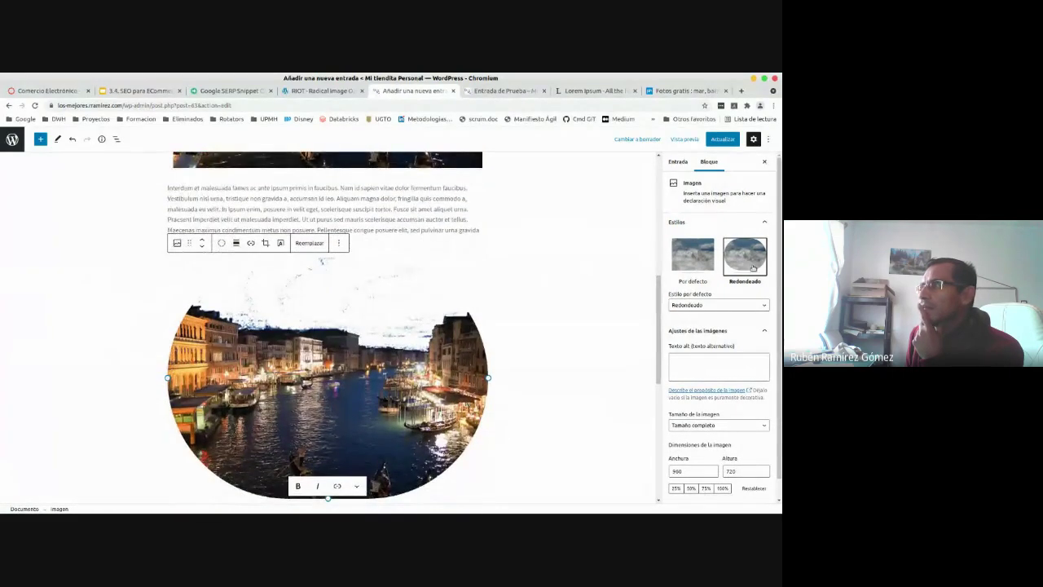
left_click(673, 255)
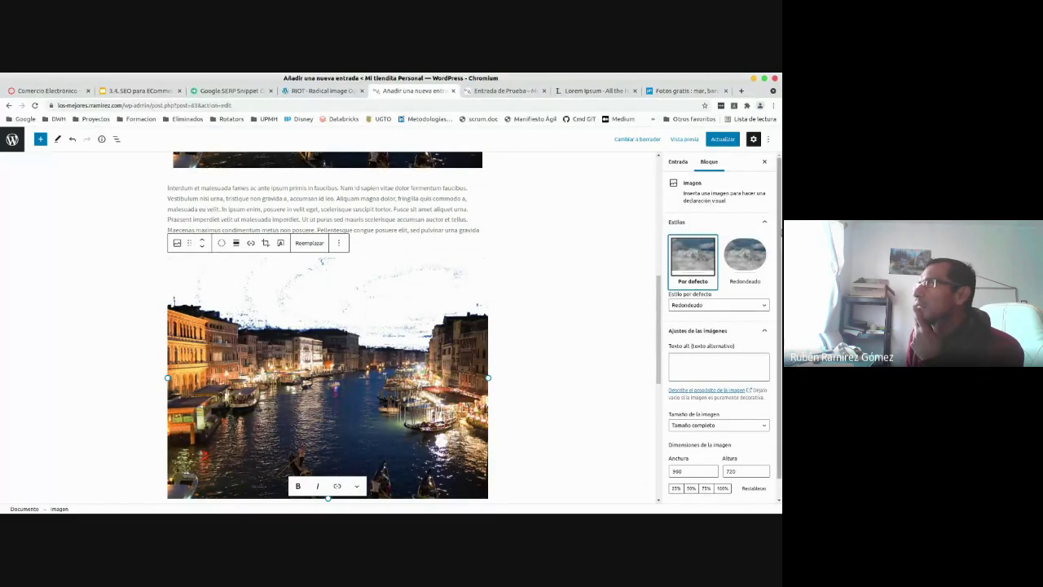
scroll(779, 256, "down", 1)
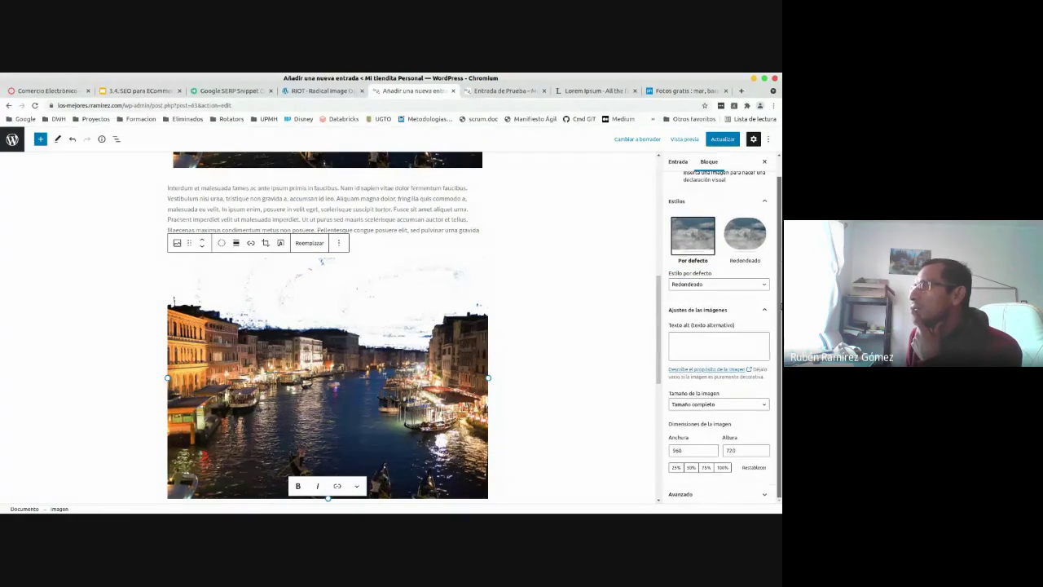
left_click(707, 494)
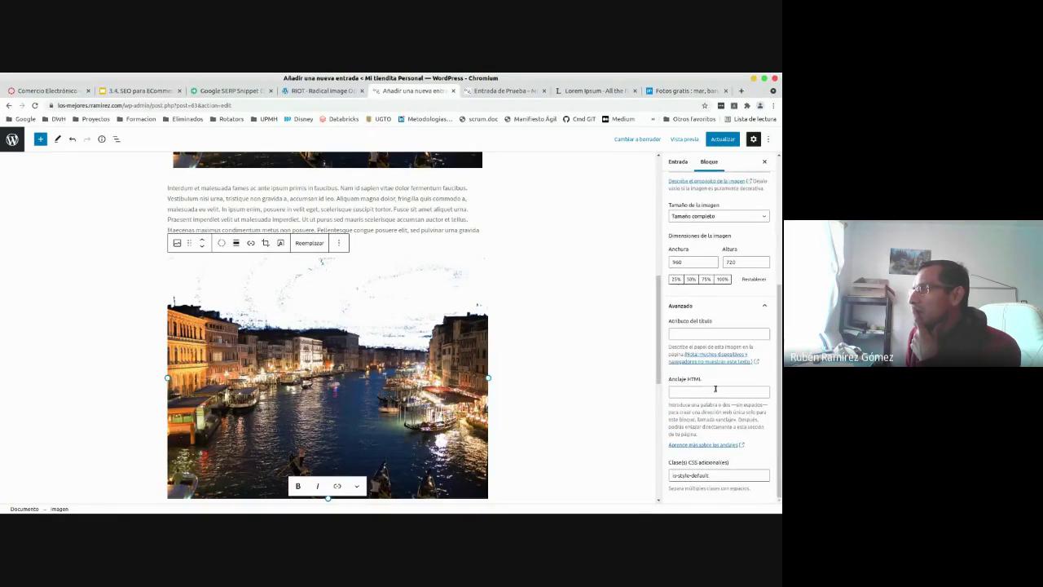
left_click(725, 475)
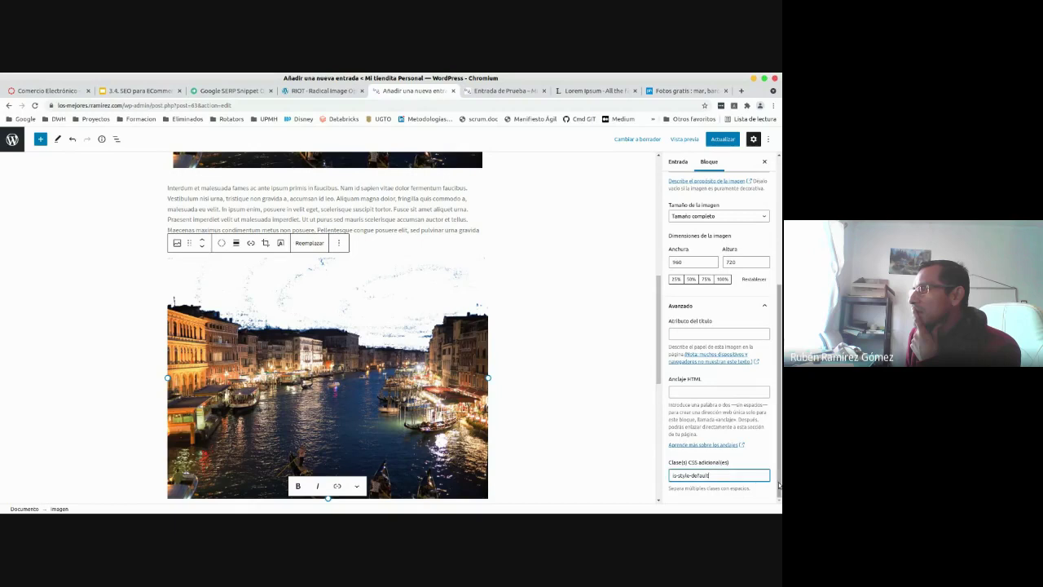
left_click_drag(780, 479, 780, 344)
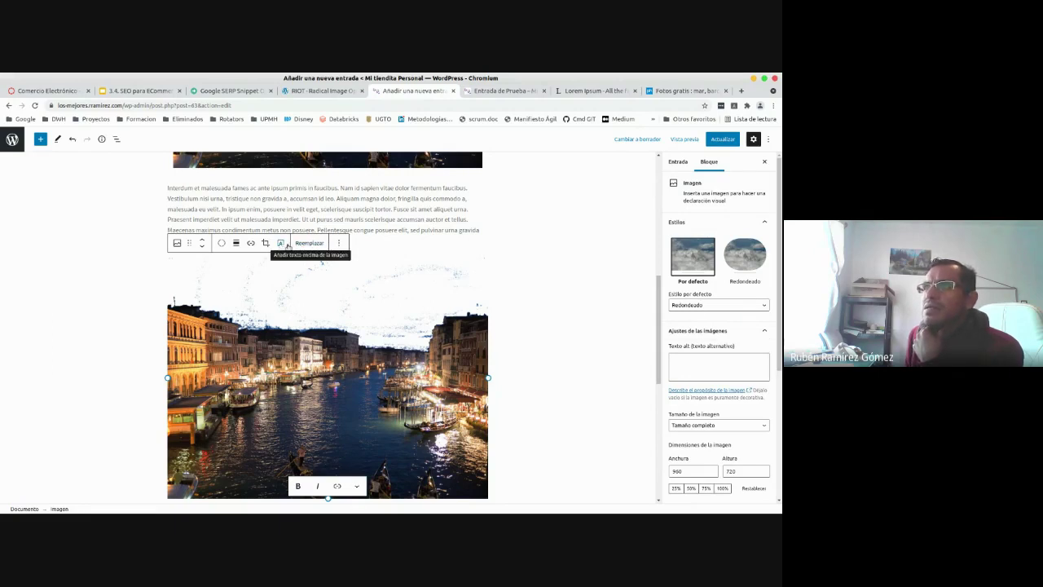
left_click(339, 243)
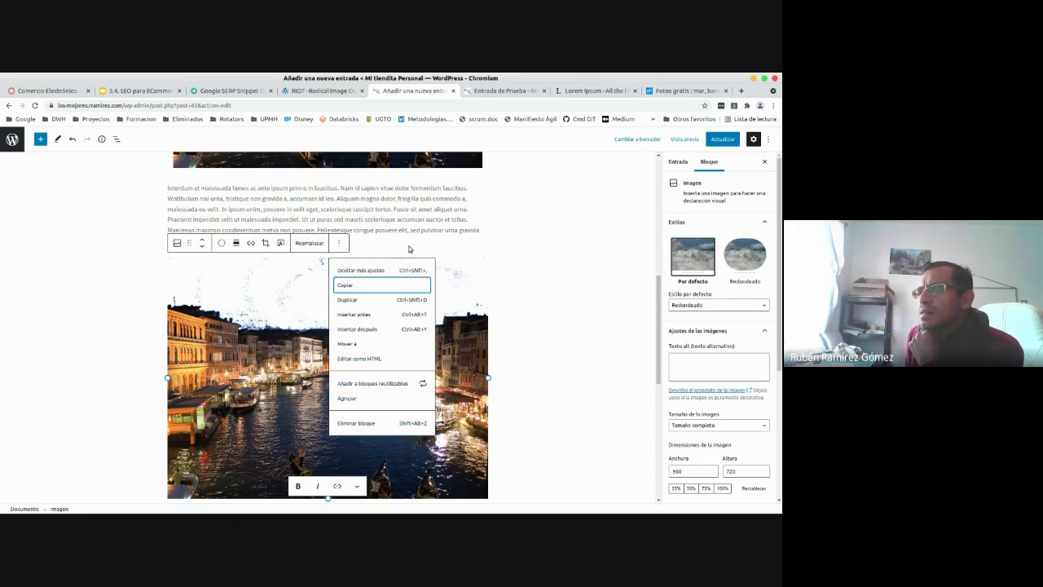
- Add an empty paragraph after 'aliquam.' with a yellow background
left_click(407, 244)
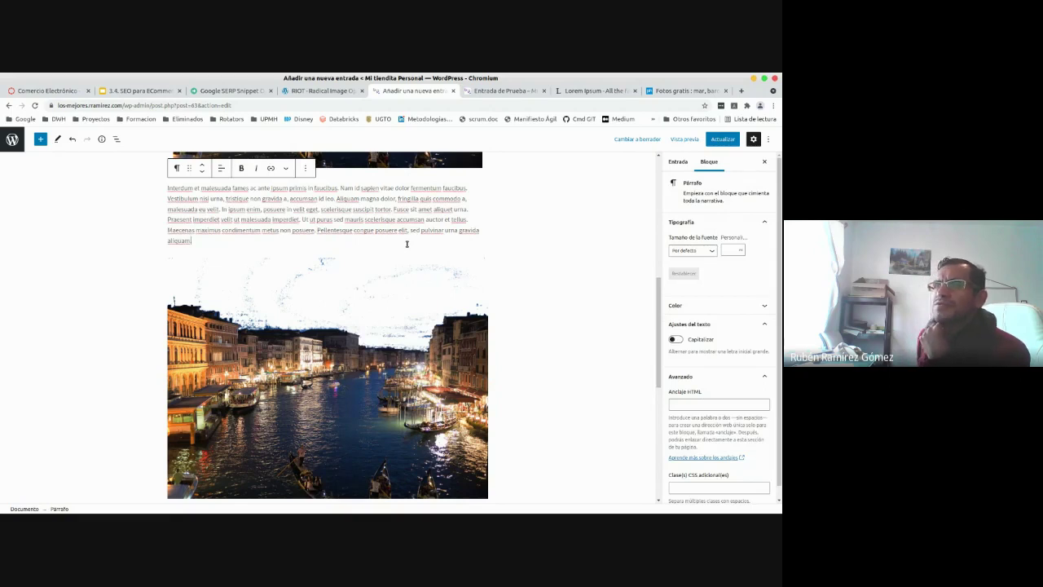
key("Return")
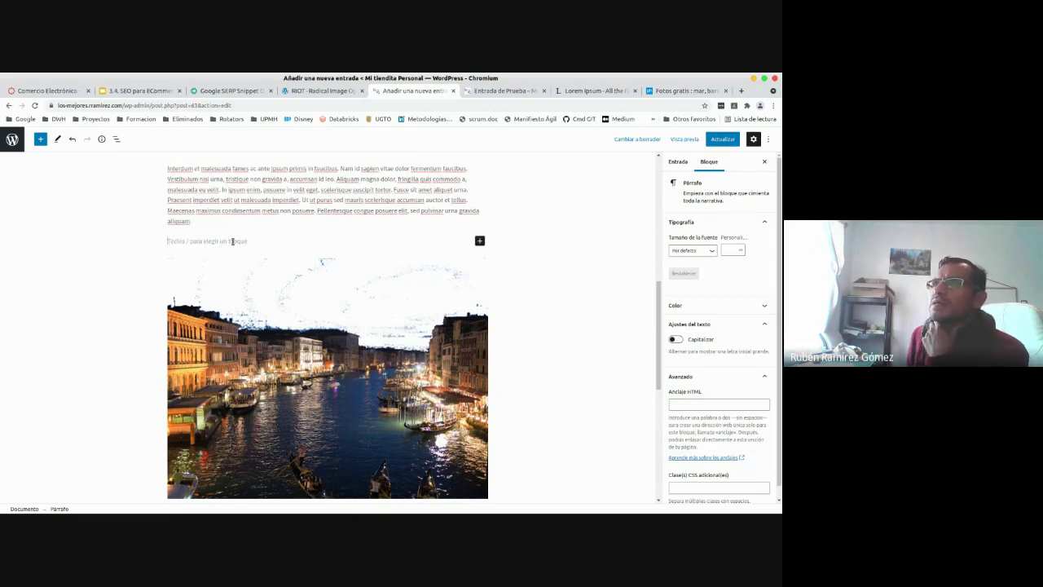
left_click(480, 241)
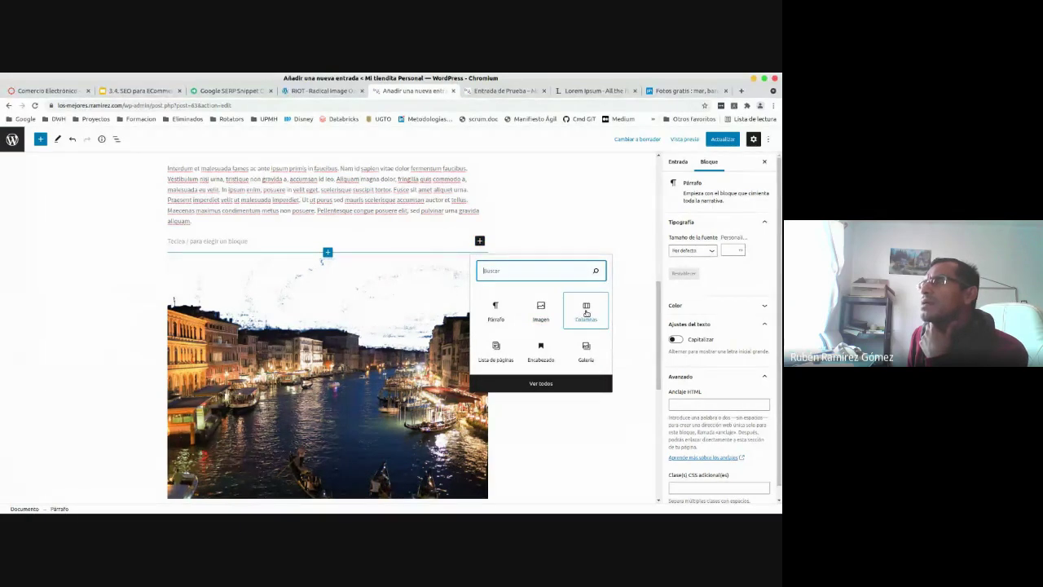
left_click(414, 244)
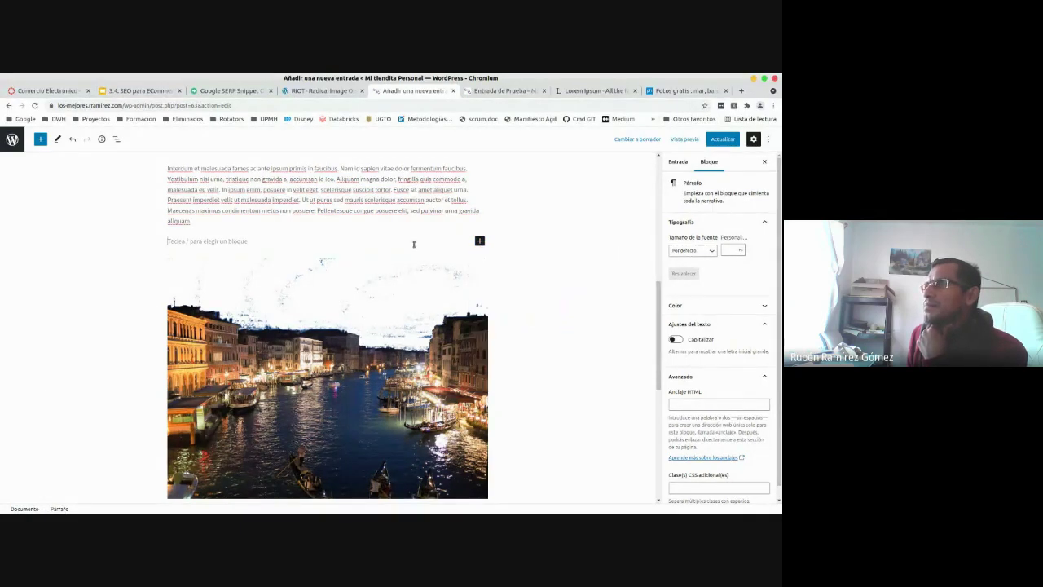
left_click(746, 310)
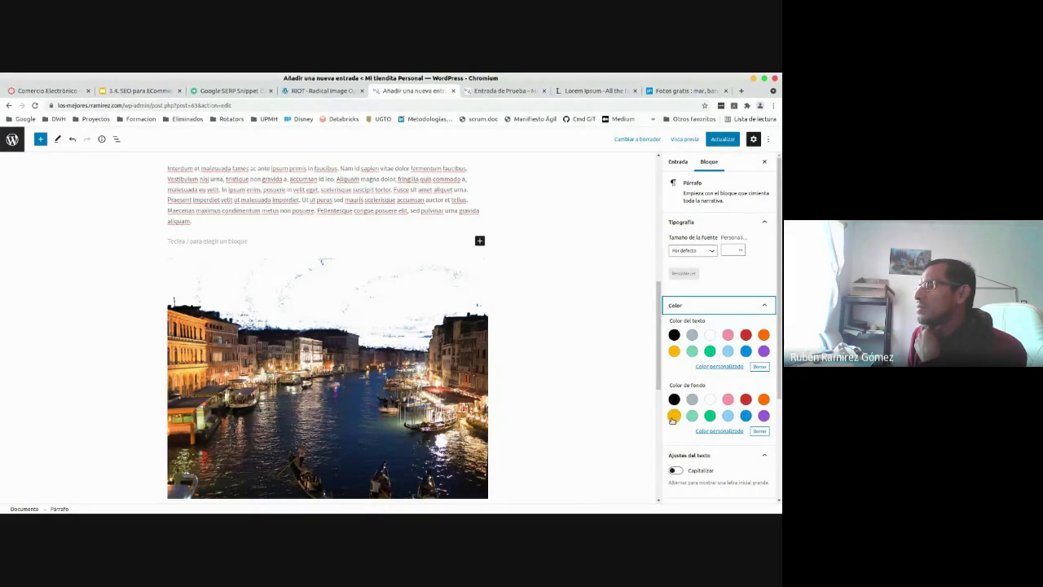
left_click(674, 416)
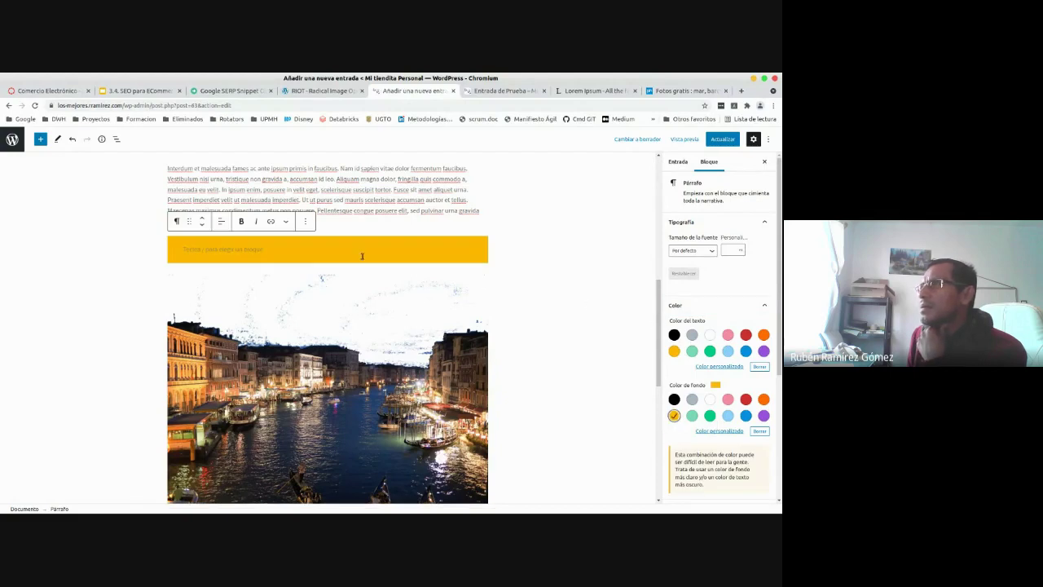
- Select the Venice image and the yellow paragraph to inspect their block options
left_click(322, 293)
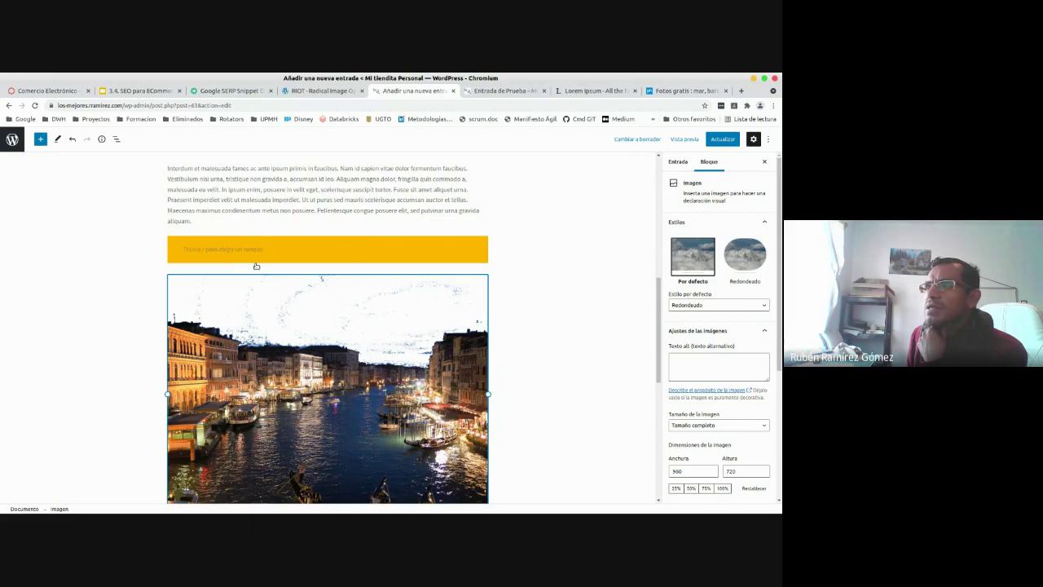
left_click(400, 249)
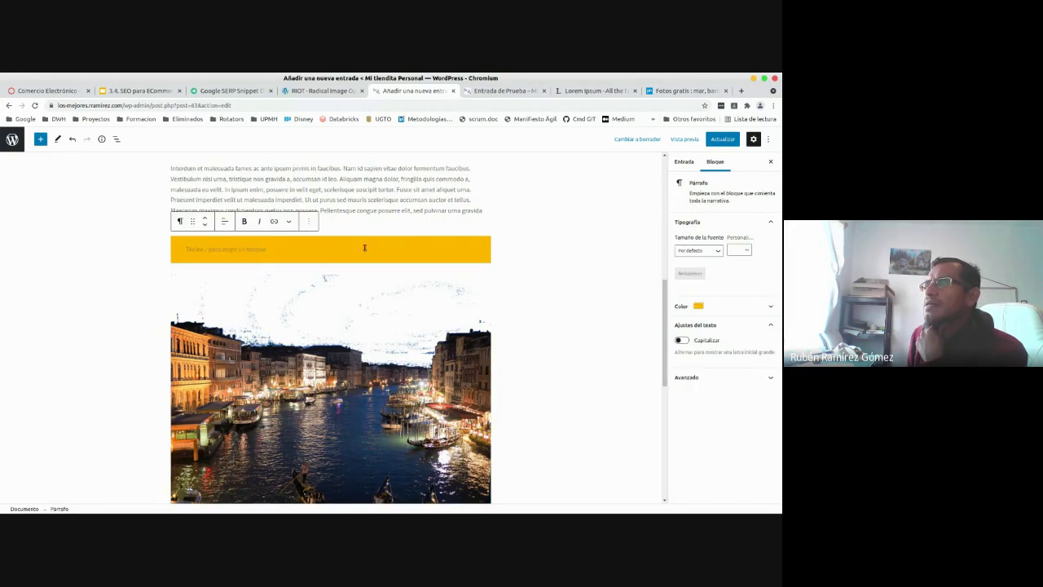
left_click(308, 221)
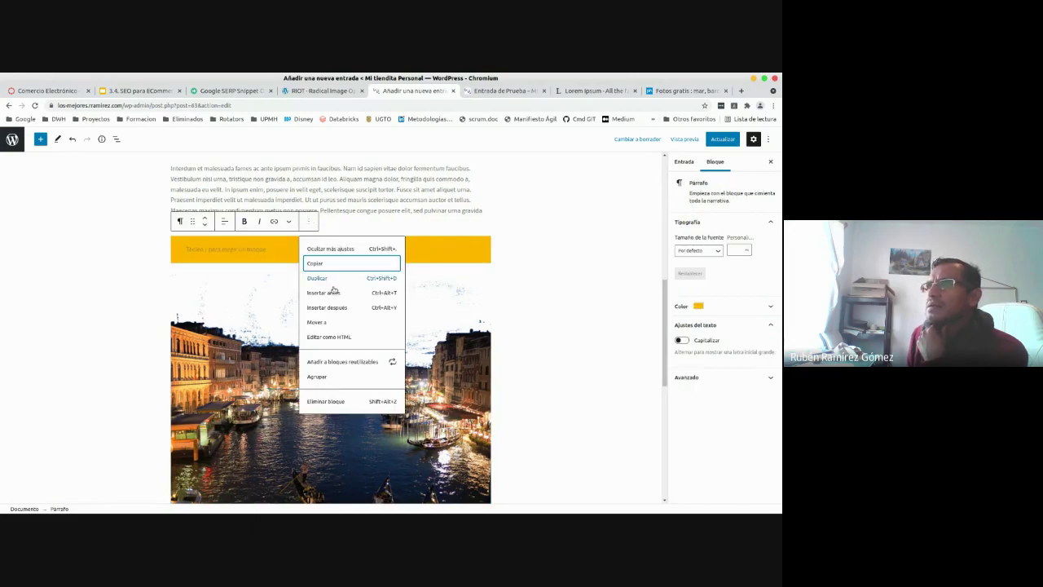
left_click(483, 315)
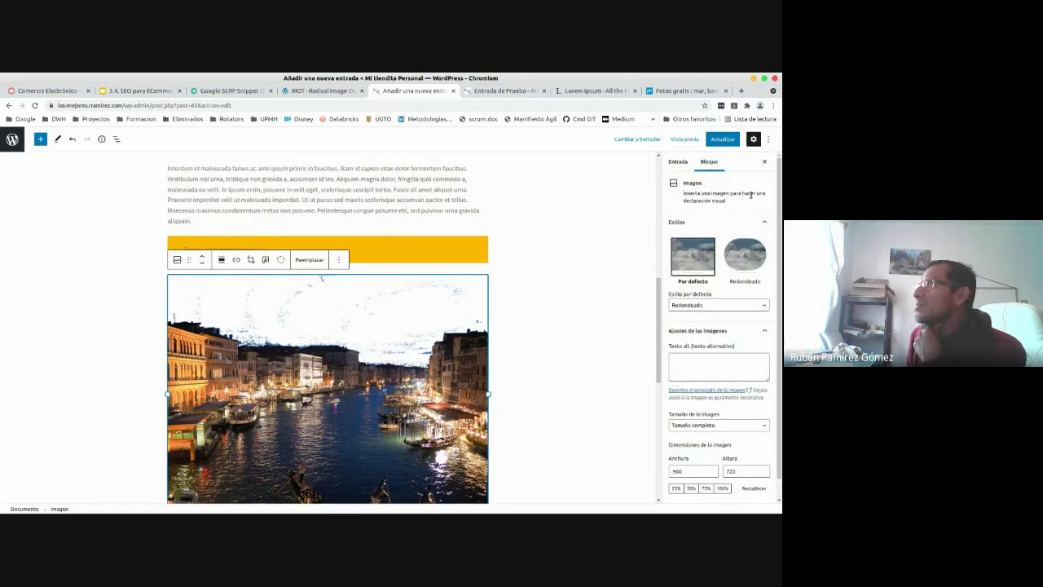
- Undo the yellow background on the empty paragraph above the Venice image
scroll(779, 234, "down", 1)
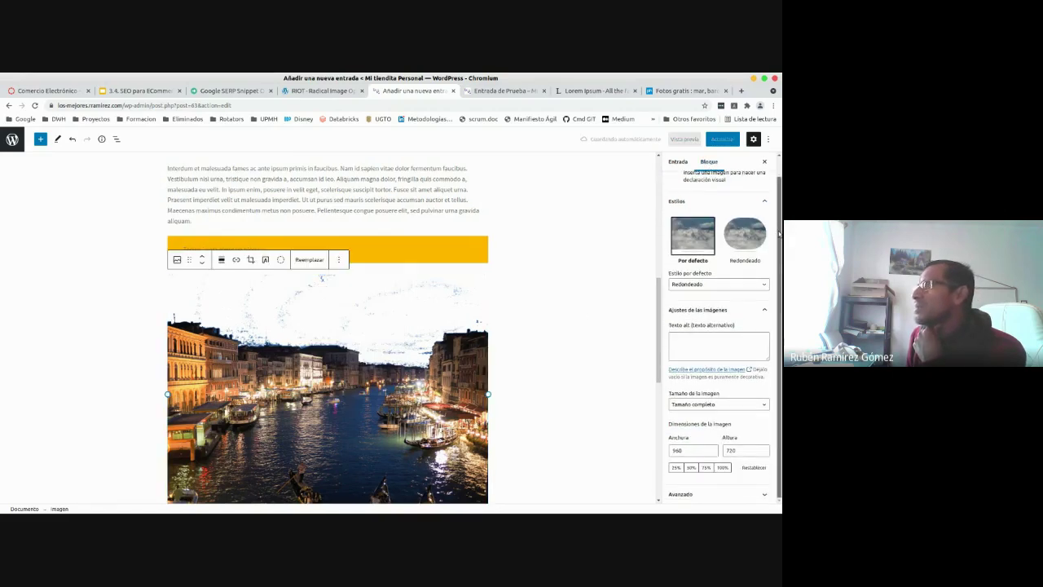
scroll(780, 234, "up", 1)
left_click(678, 162)
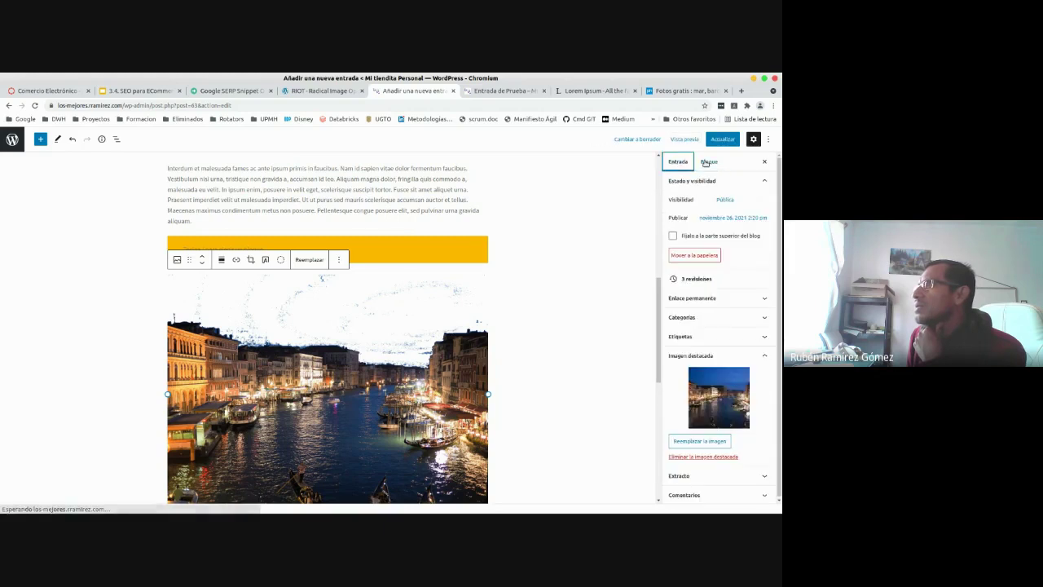
left_click(707, 162)
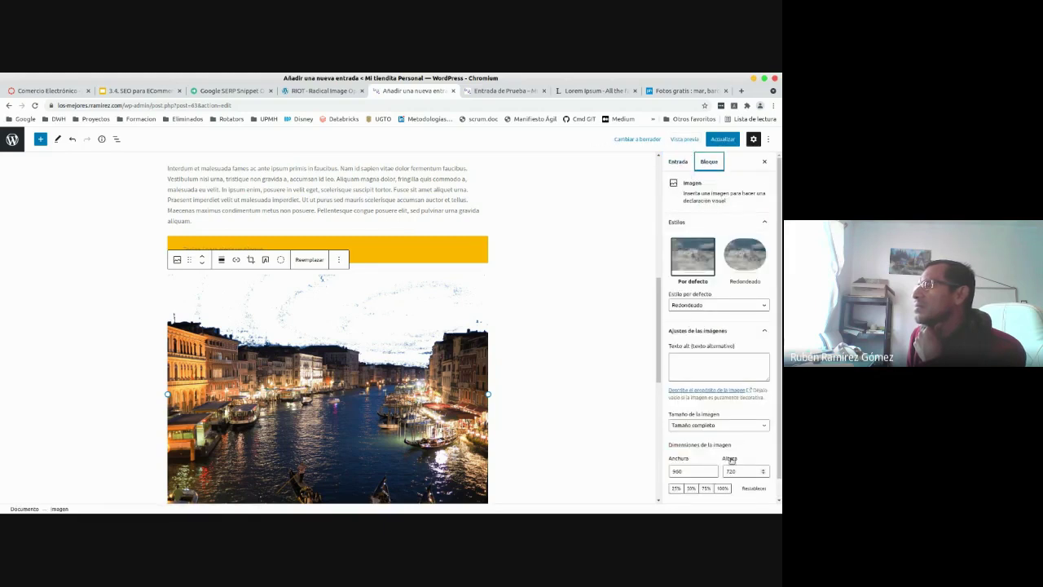
left_click(392, 241)
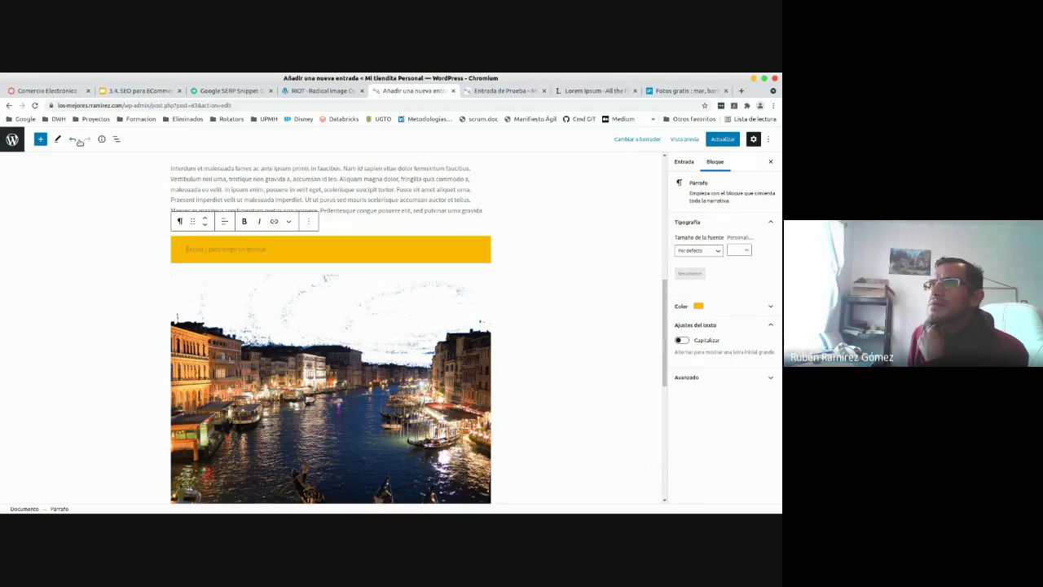
left_click(71, 140)
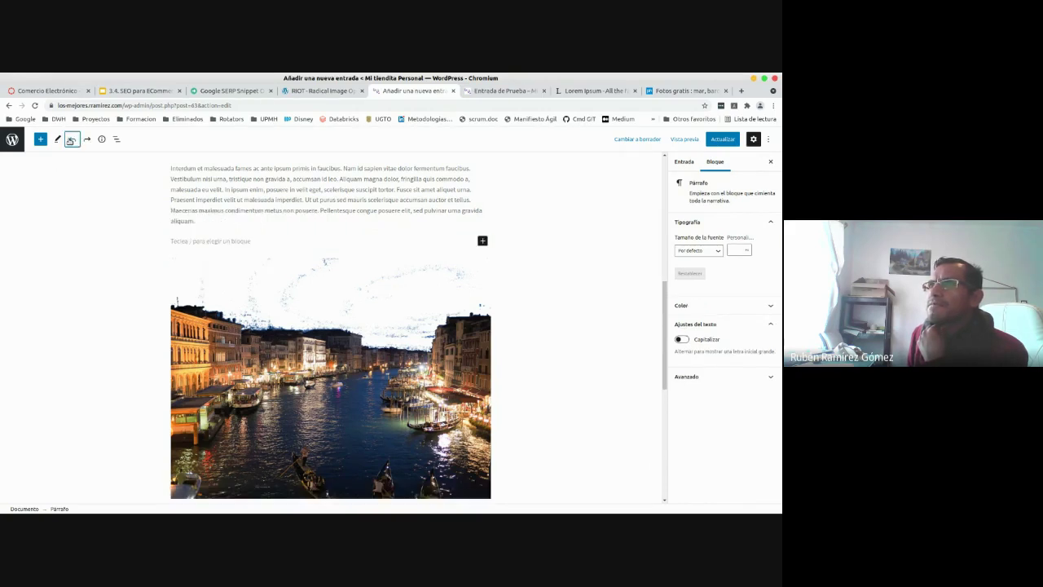
left_click(218, 238)
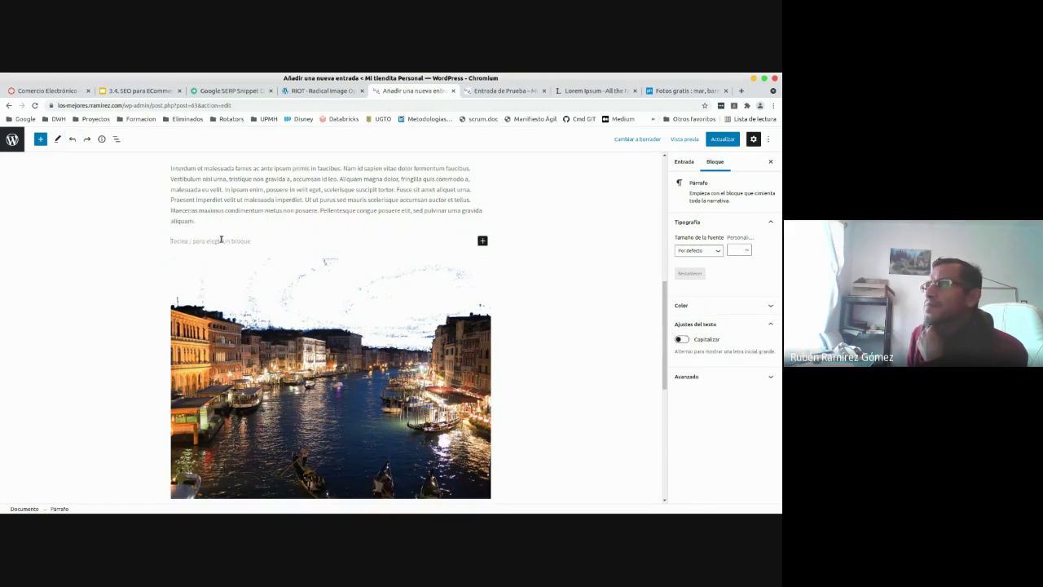
left_click(482, 240)
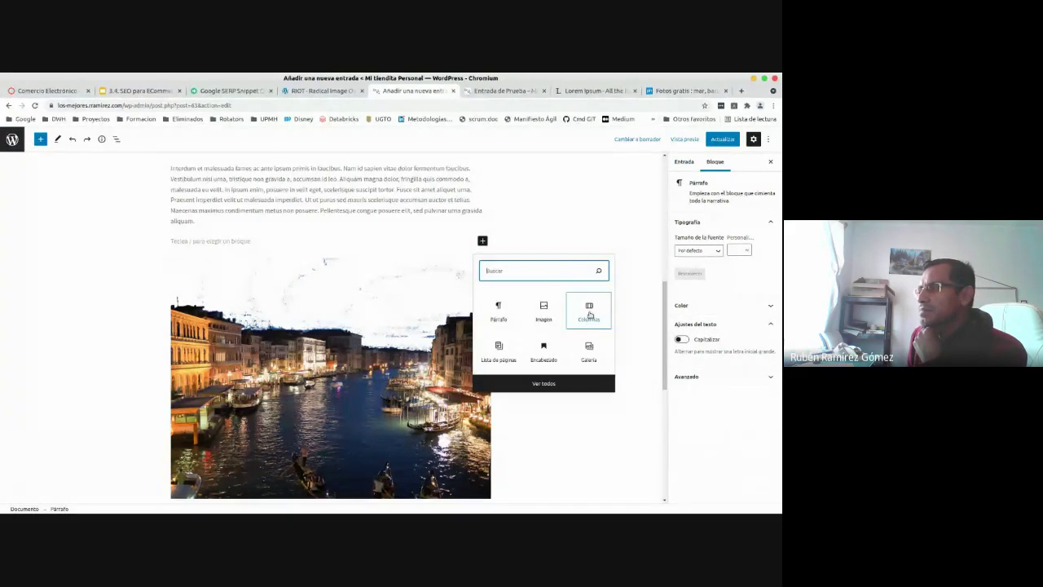
- Insert a 33/33/33 Columns block and give its right column a yellow background
left_click(589, 313)
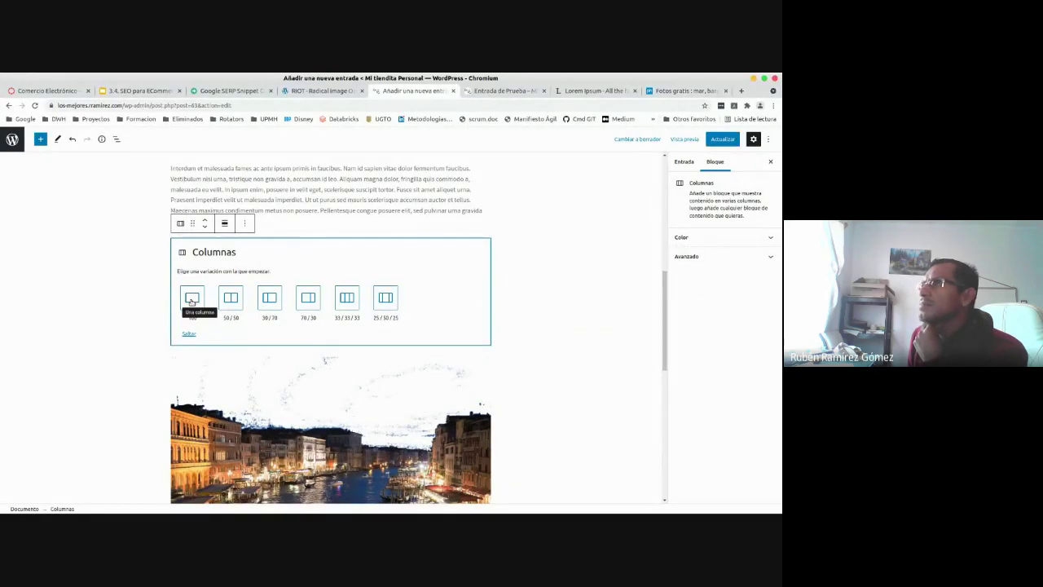
left_click(347, 298)
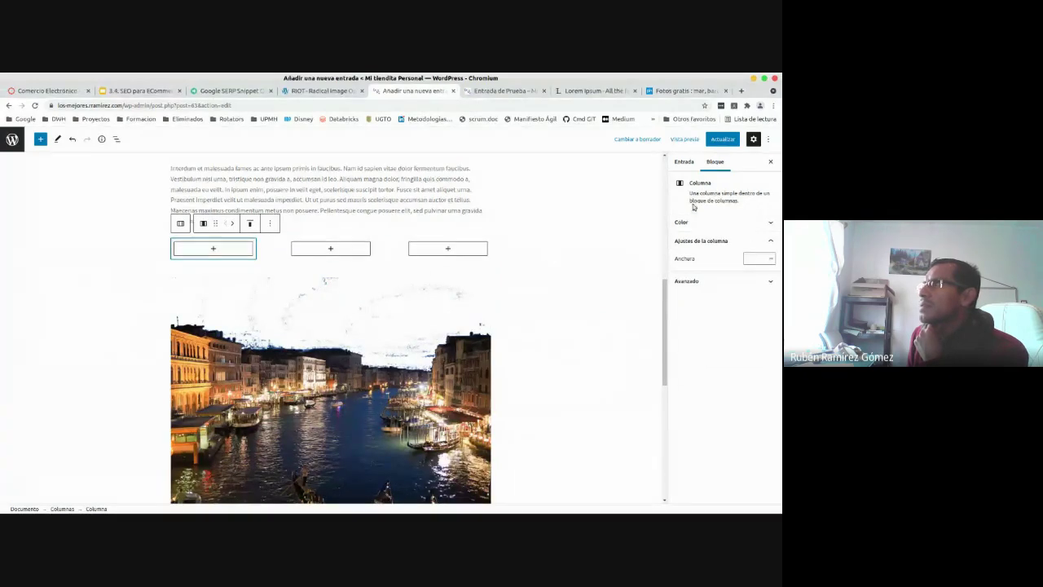
left_click(361, 245)
left_click(377, 253)
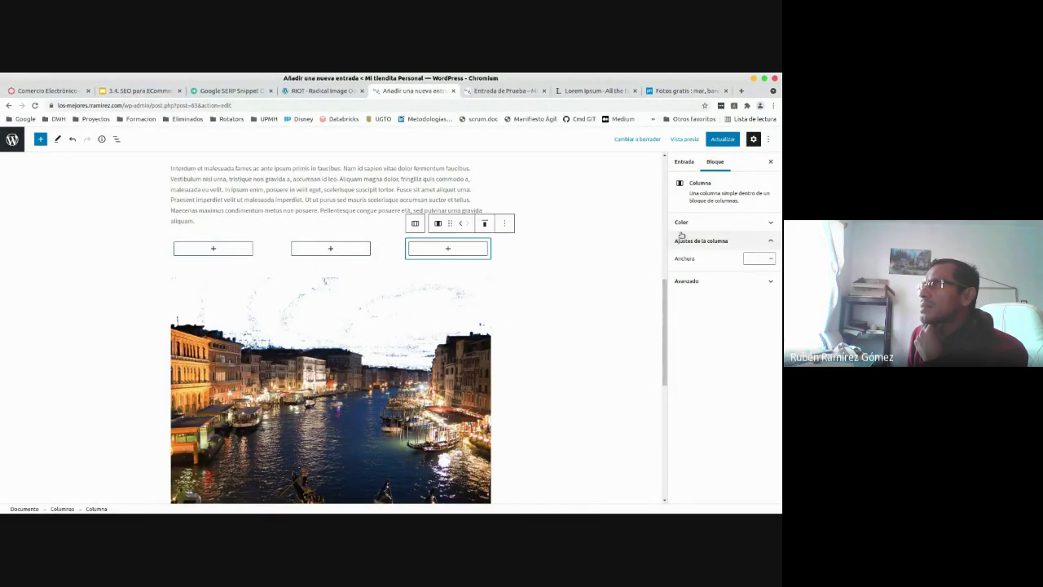
left_click(718, 223)
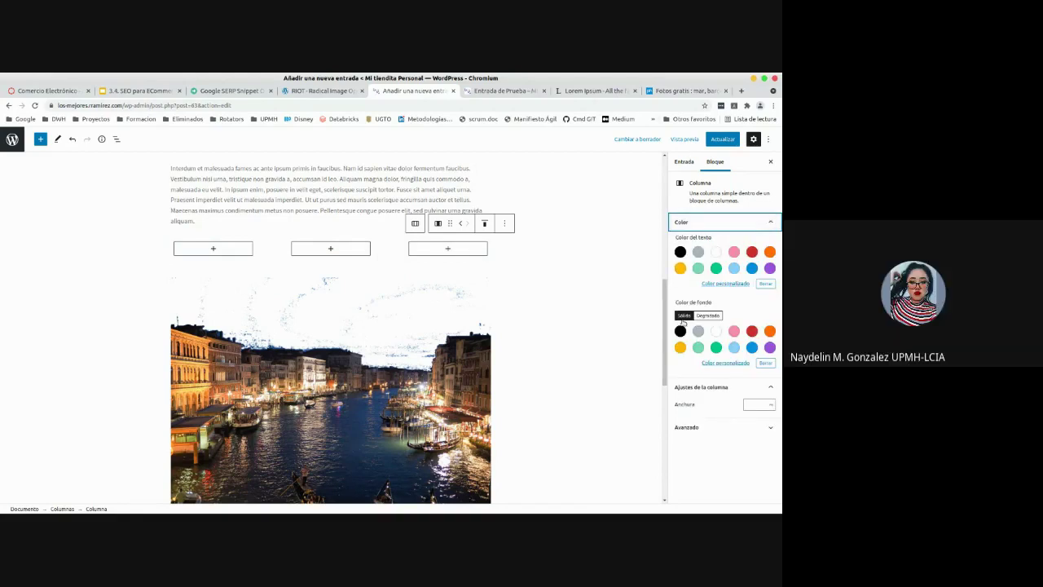
left_click(680, 347)
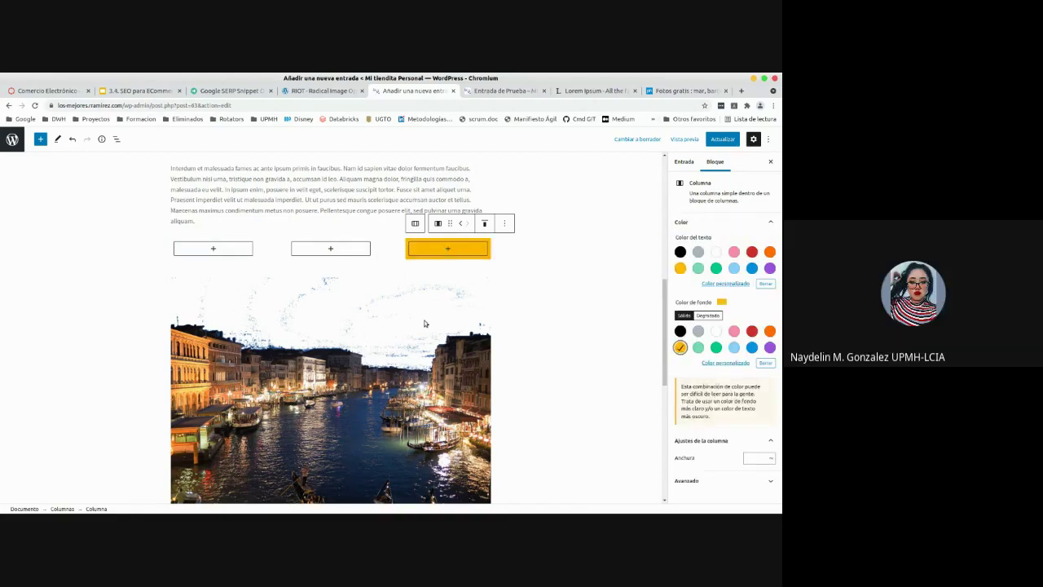
- Give the middle column a yellow background as well
left_click(379, 251)
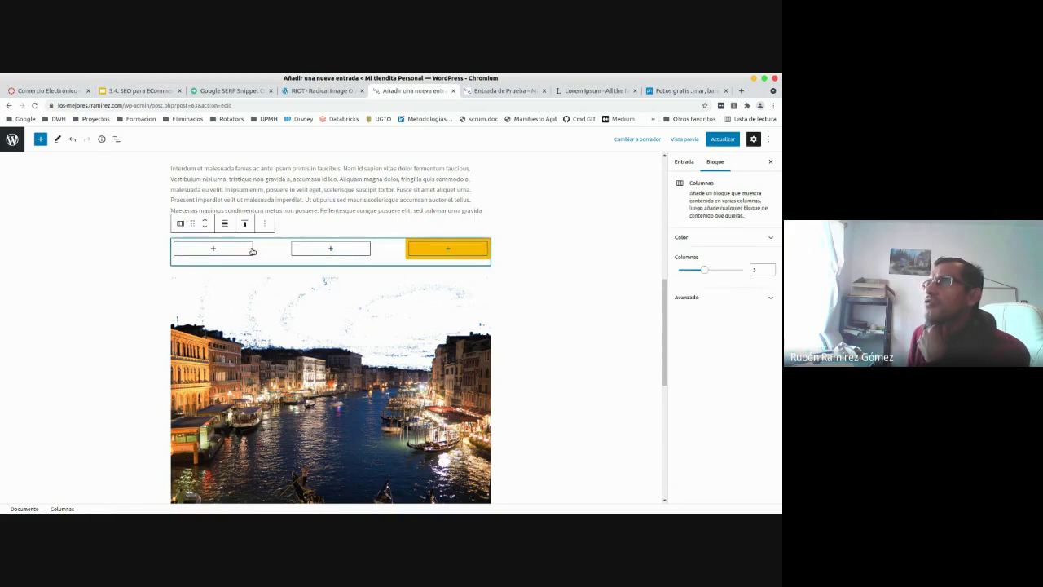
left_click(367, 251)
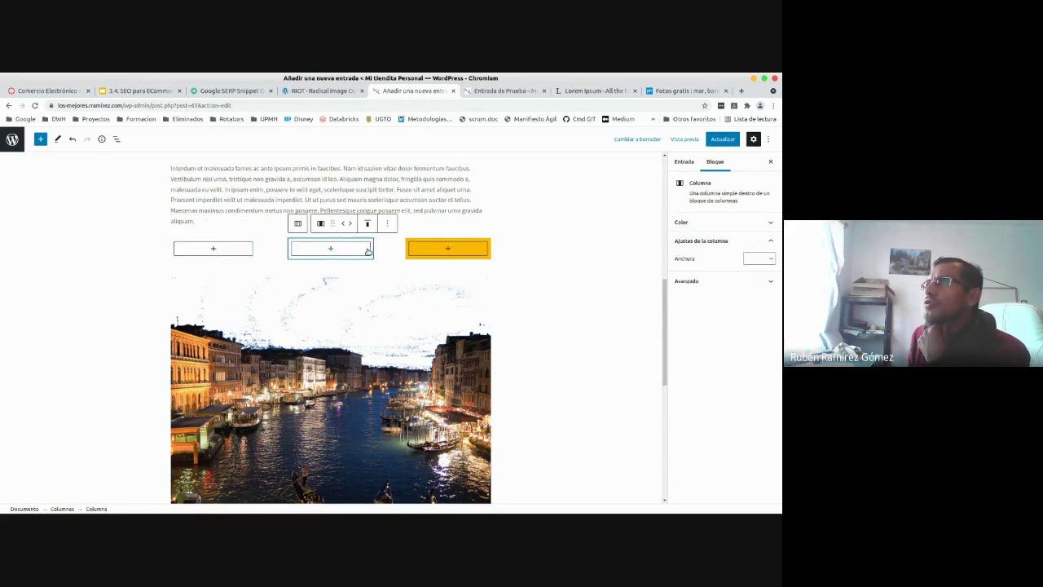
left_click(709, 223)
left_click(681, 347)
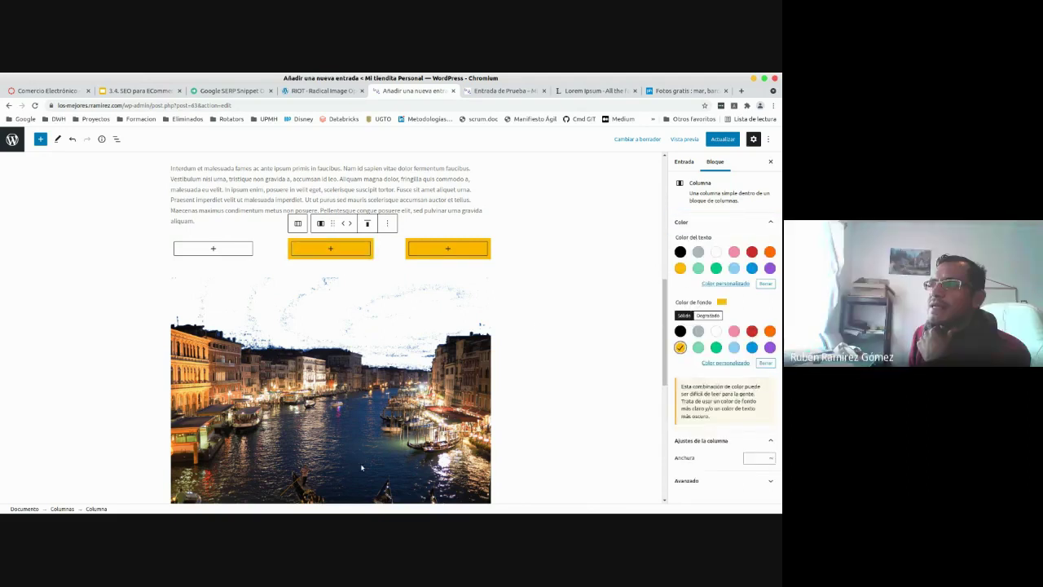
left_click(330, 248)
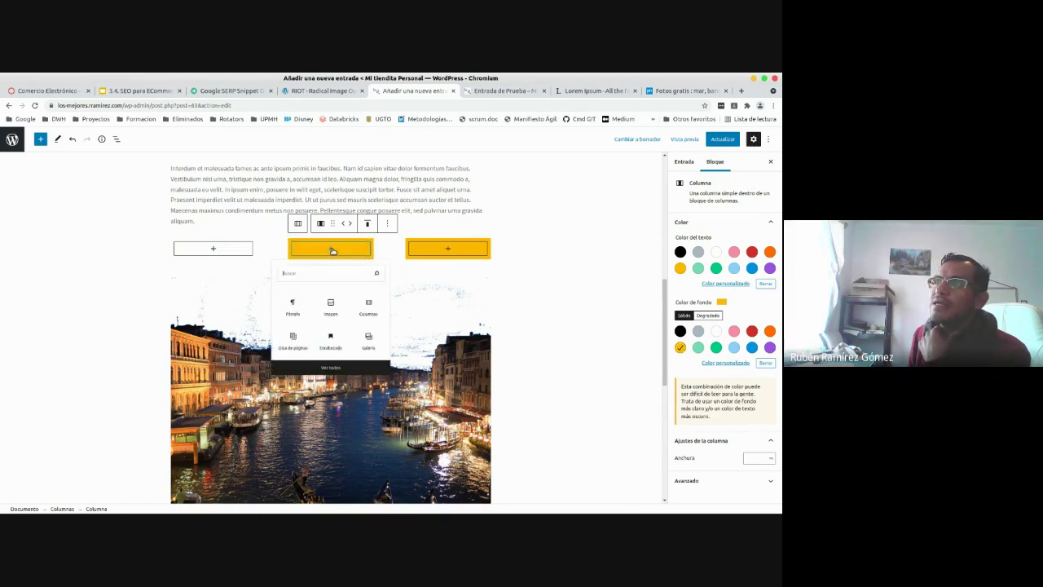
- Insert the night-time Venice photo from the Media Library into the middle column's image block, then select the standalone Venice image's options
left_click(330, 318)
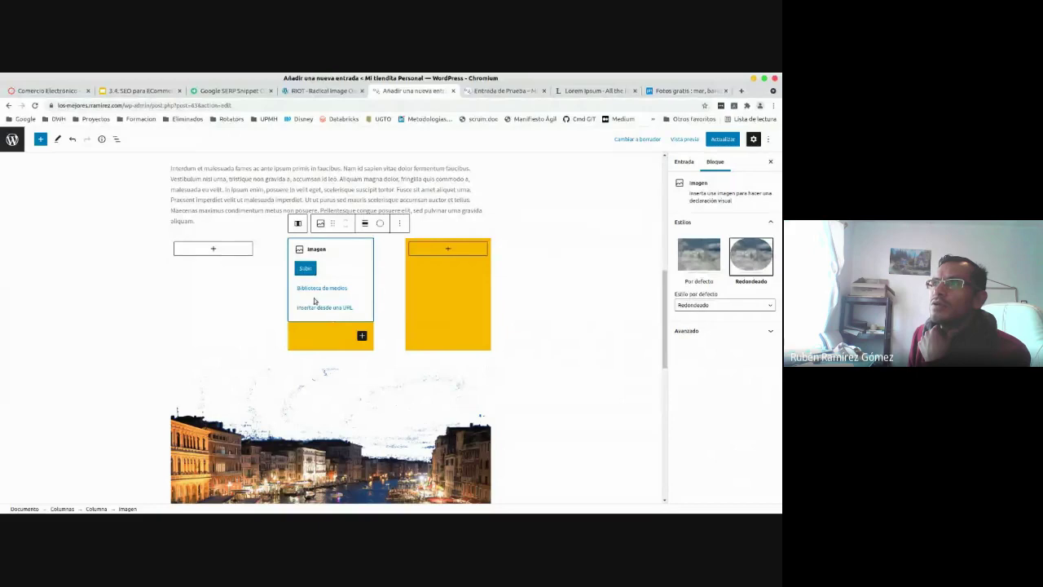
left_click(316, 288)
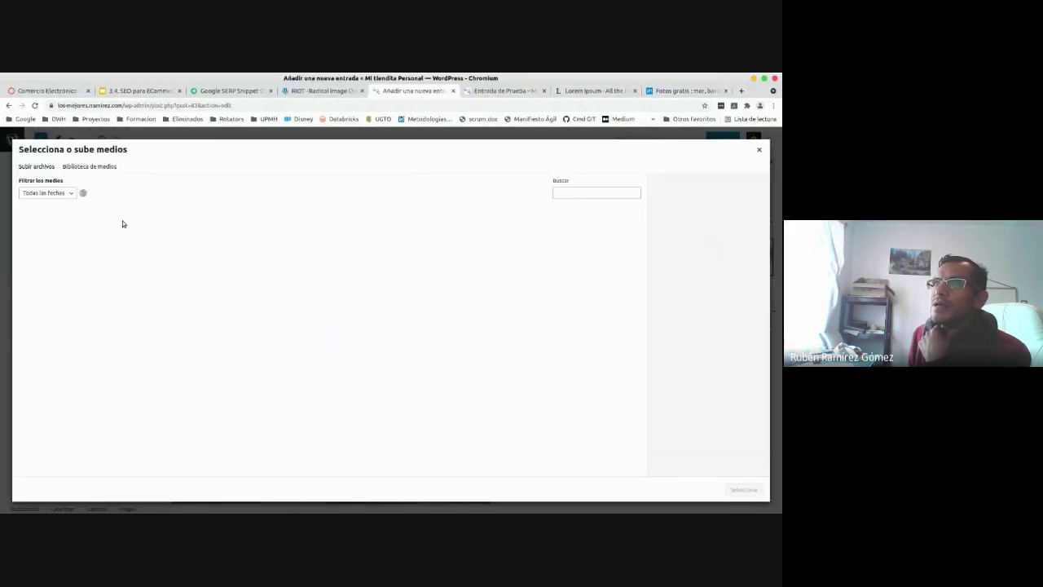
left_click(59, 230)
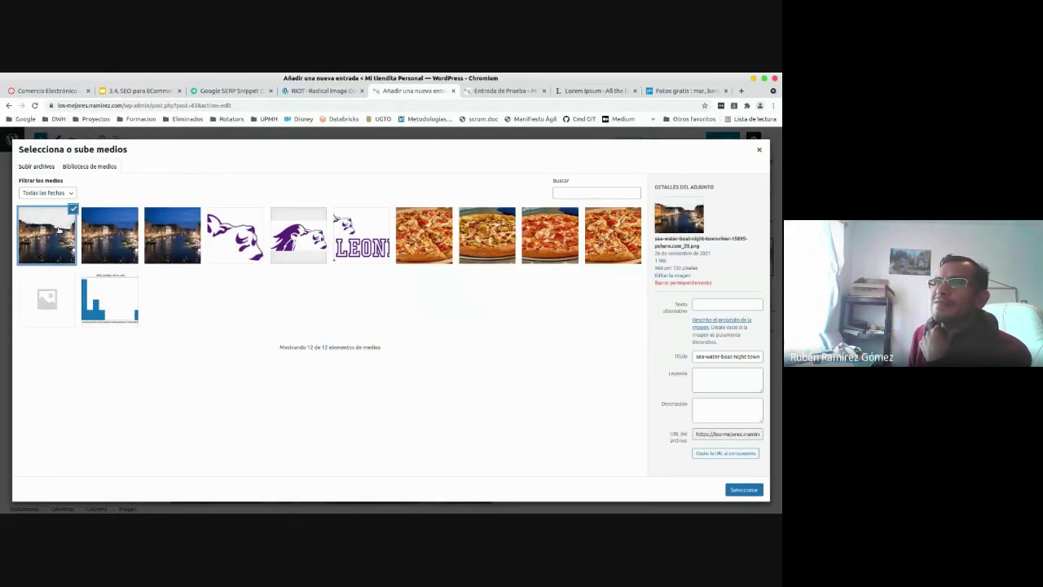
left_click(744, 490)
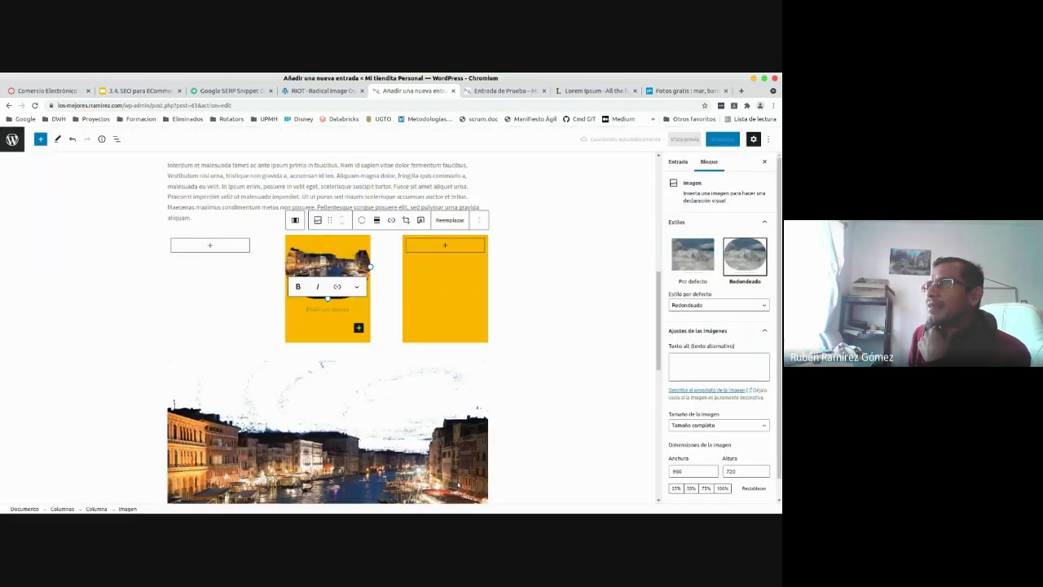
left_click(413, 440)
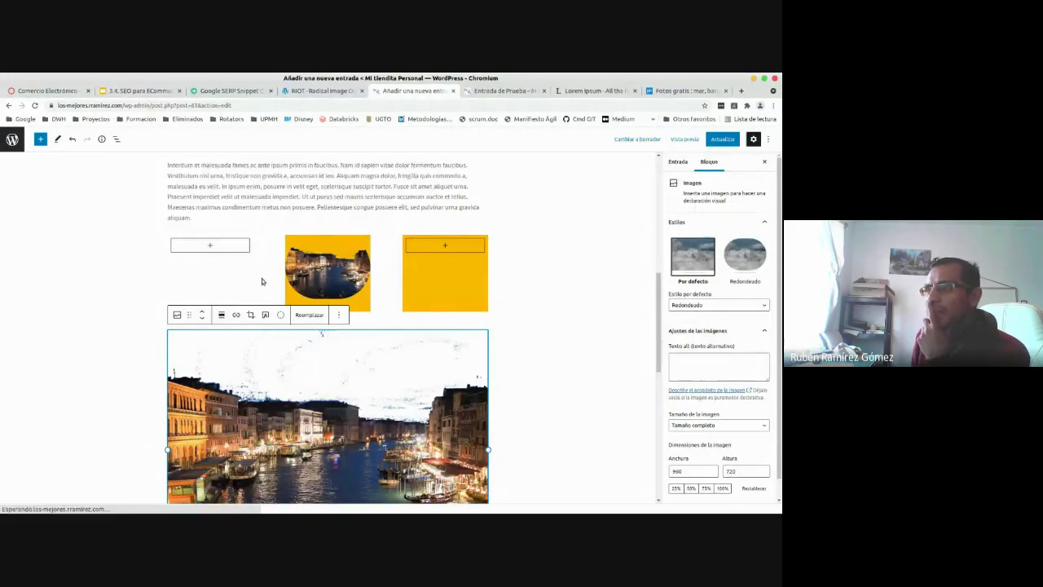
left_click(340, 314)
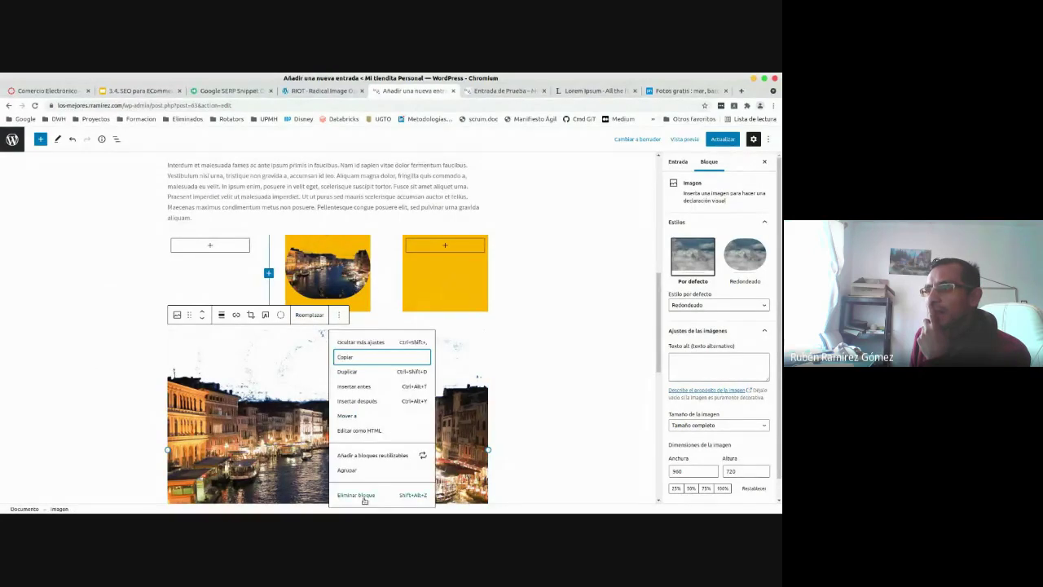
- Delete the standalone Venice image and shrink the column's rounded image to 204 × 153
left_click(363, 494)
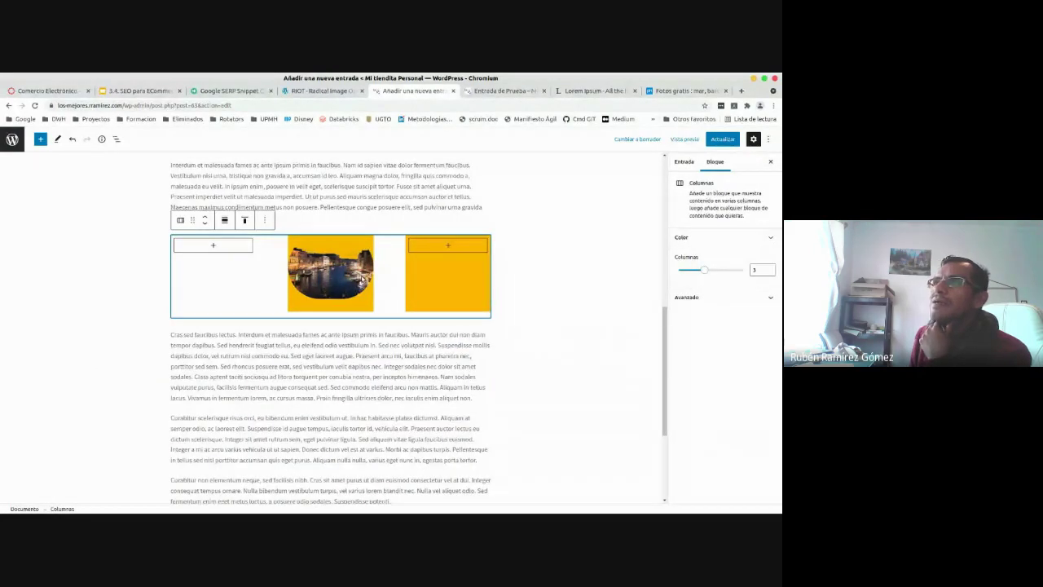
left_click(342, 273)
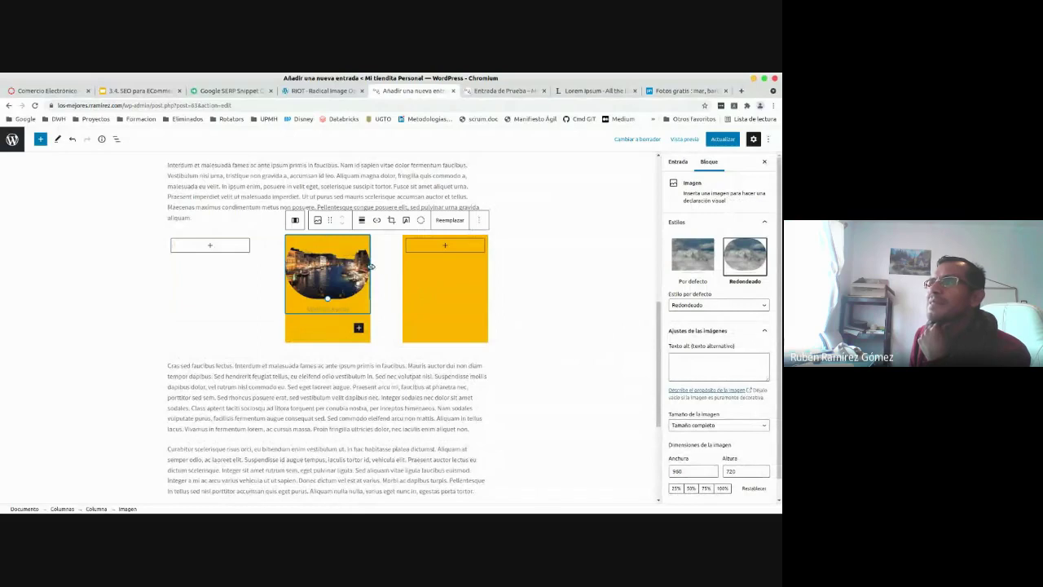
mouse_move(371, 265)
left_mouse_down()
mouse_move(449, 268)
mouse_move(415, 244)
mouse_move(351, 284)
mouse_move(370, 295)
mouse_move(368, 286)
left_mouse_up()
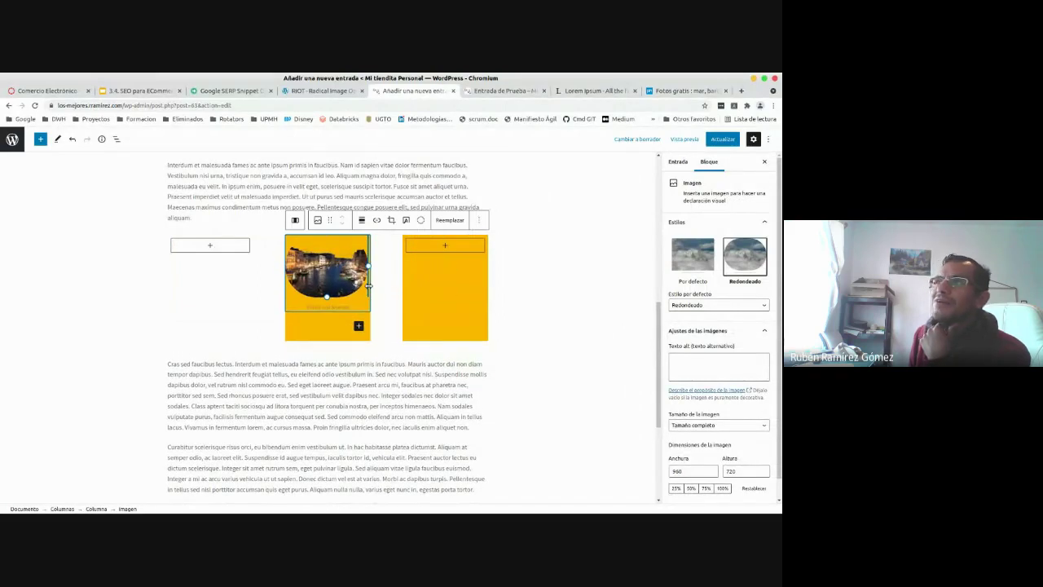
- Check the finished yellow columns and their rounded Venice image
left_click(438, 254)
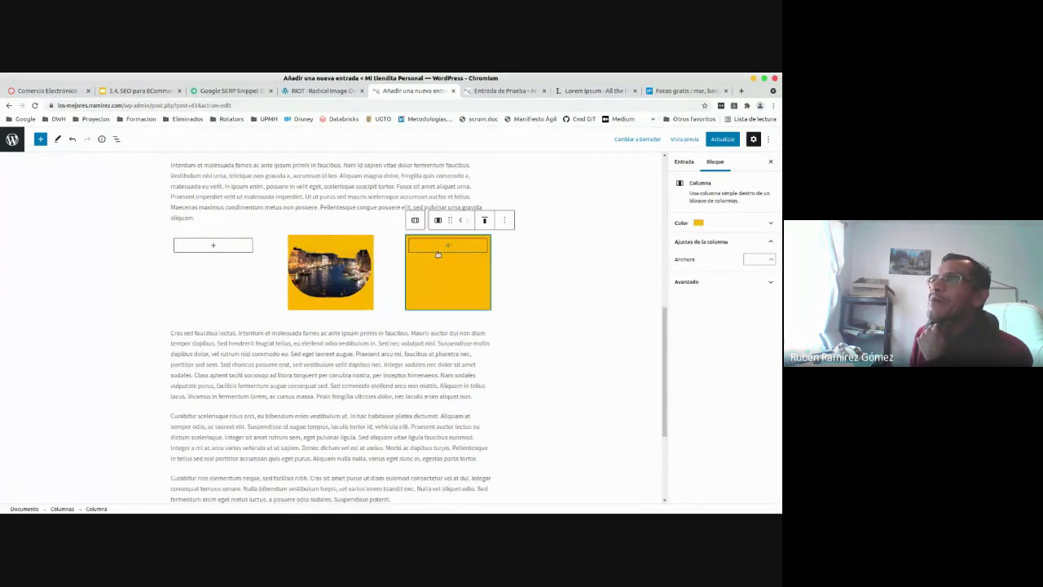
left_click(424, 336)
left_click(454, 270)
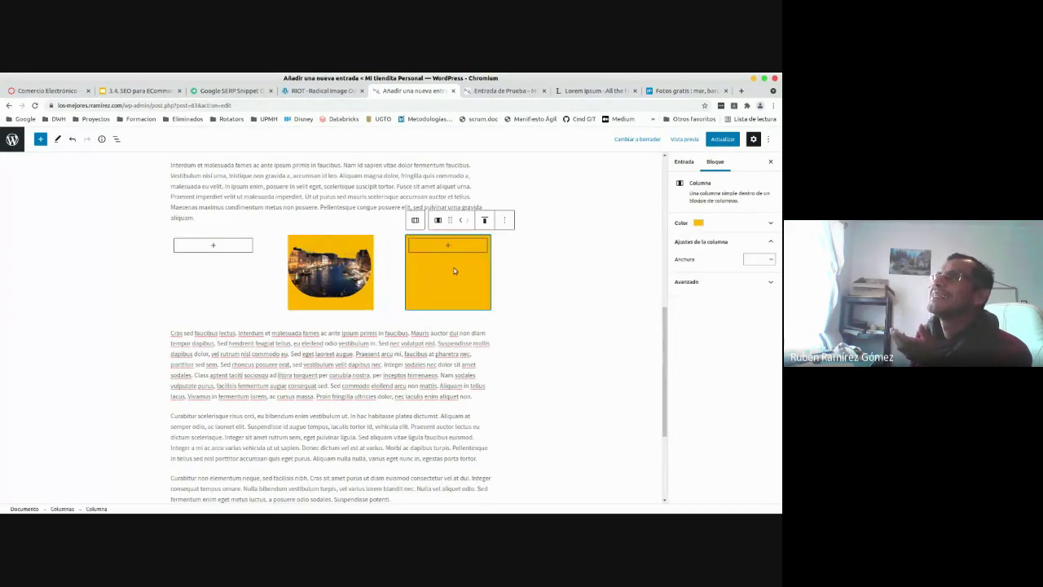
left_click(326, 336)
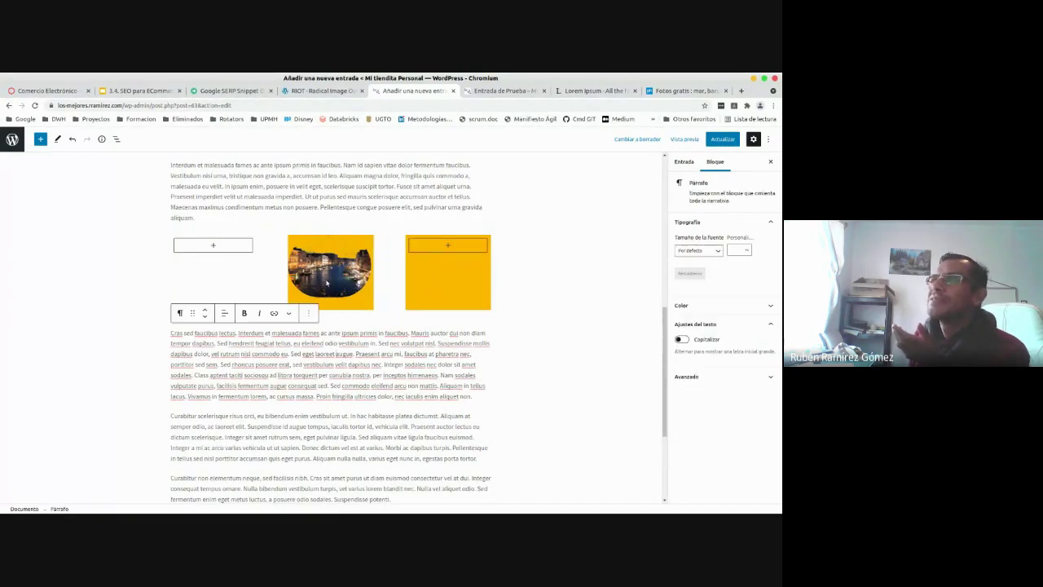
left_click(366, 289)
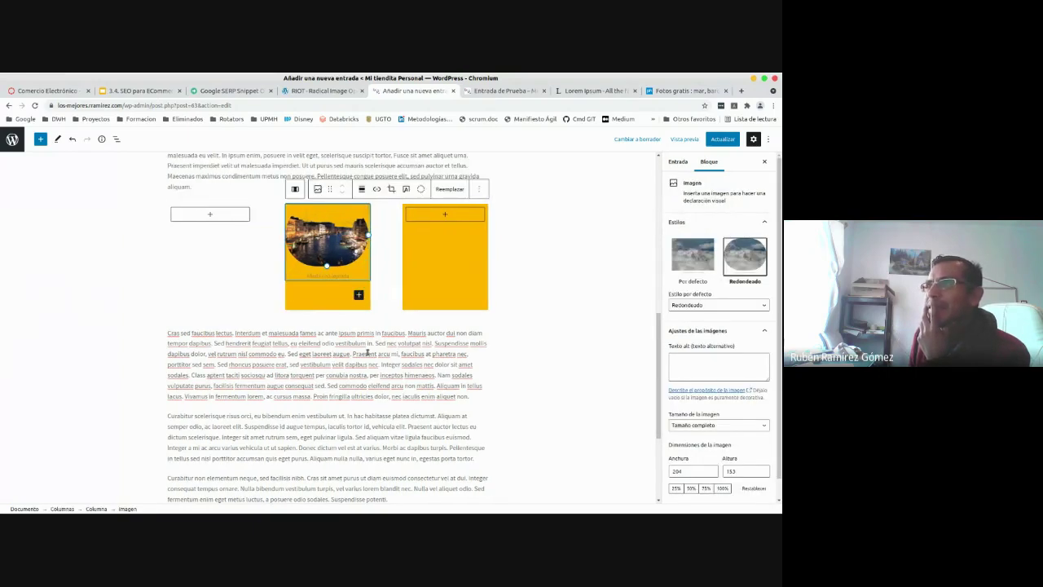
left_click(605, 307)
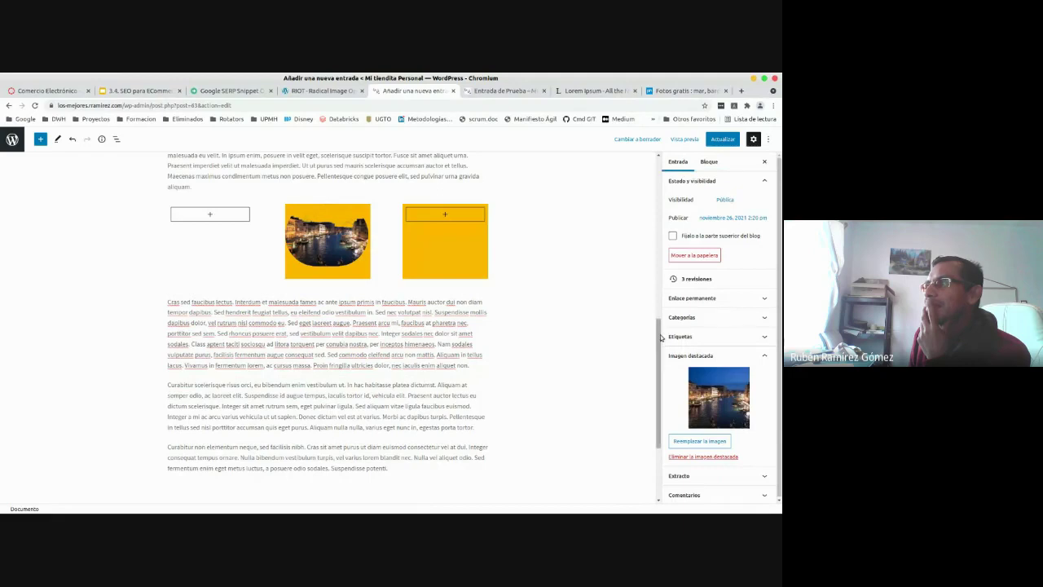
scroll(388, 356, "up", 4)
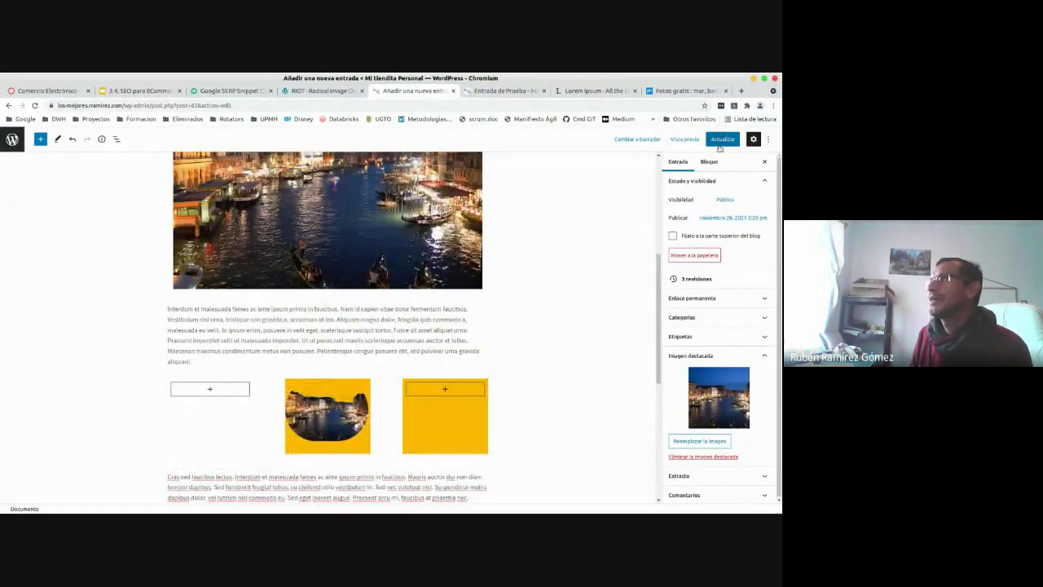
- Save the post with Actualizar and view the live Entrada de Prueba page
left_click(720, 141)
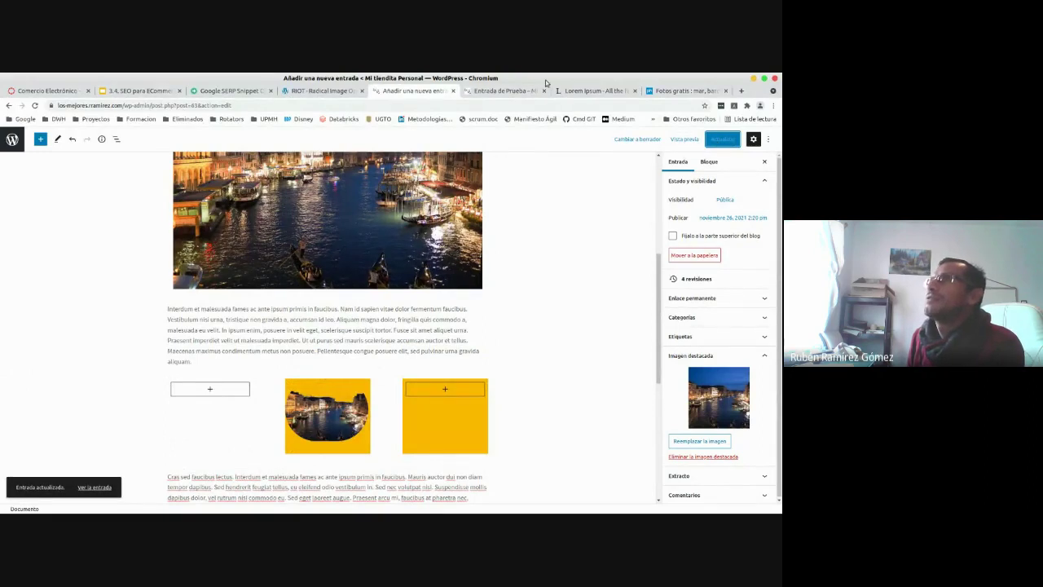
left_click(506, 92)
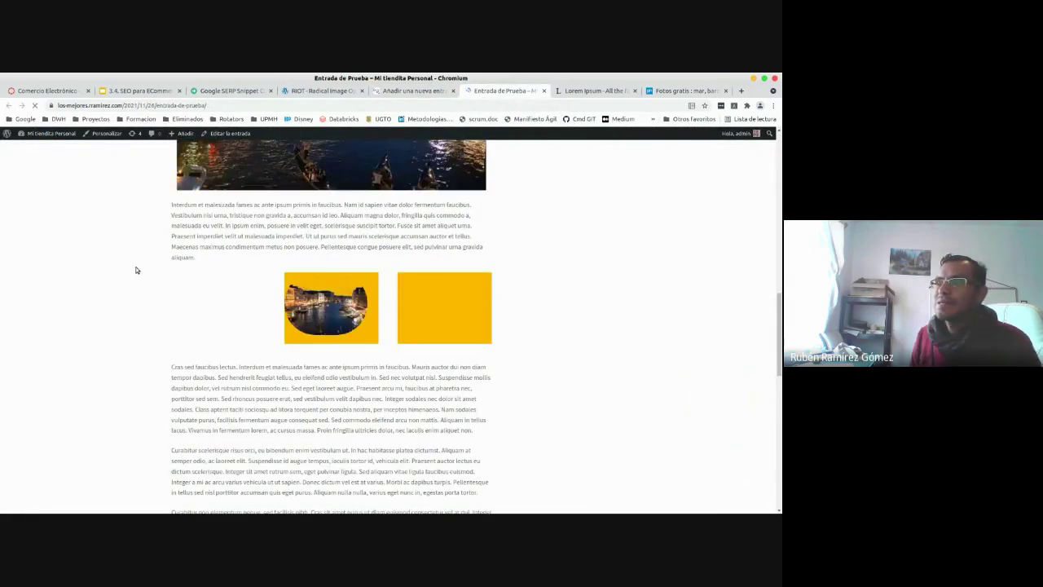
scroll(777, 332, "down", 1)
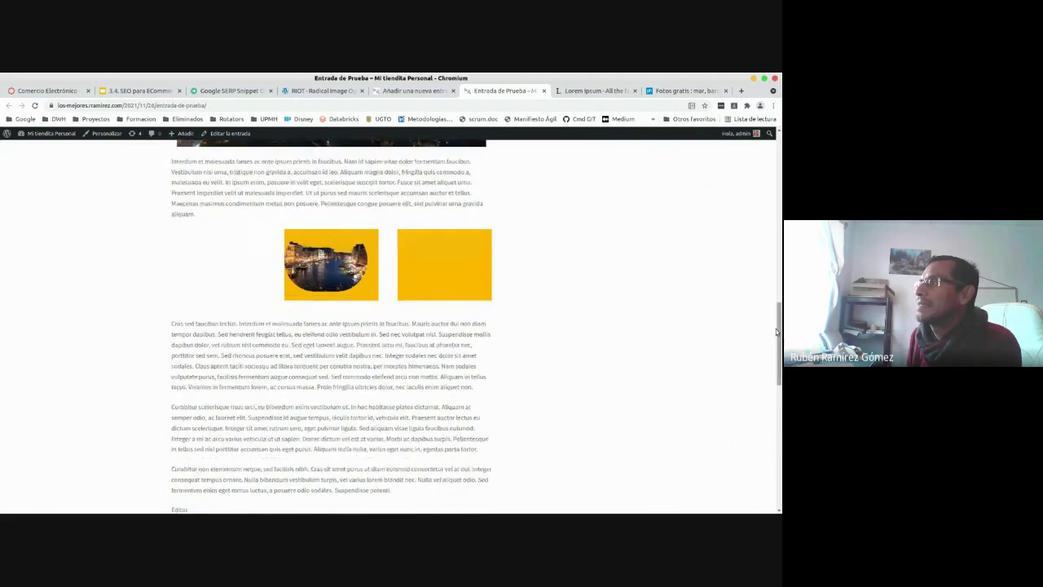
scroll(779, 332, "up", 5)
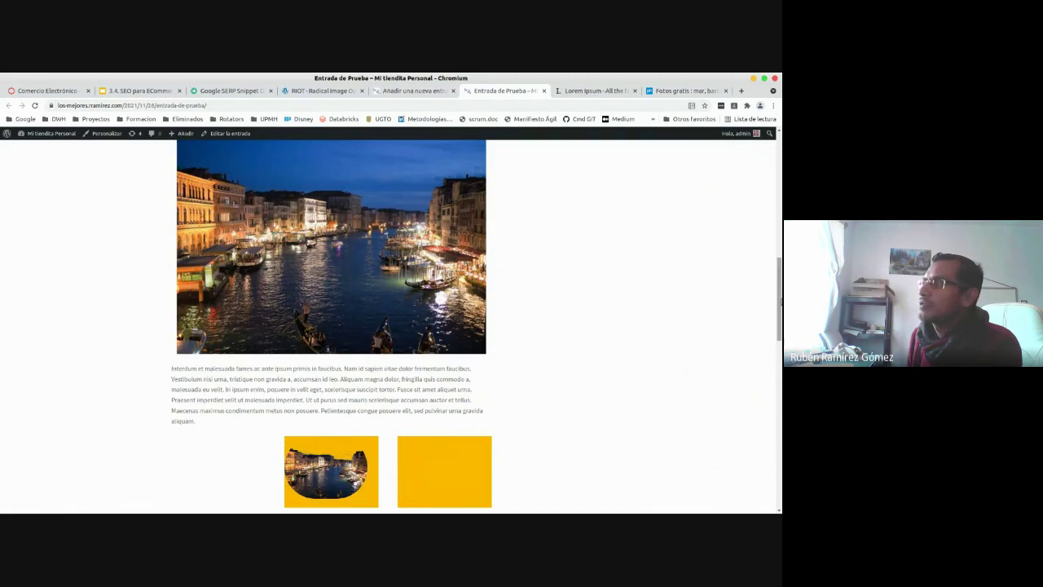
scroll(351, 328, "down", 4)
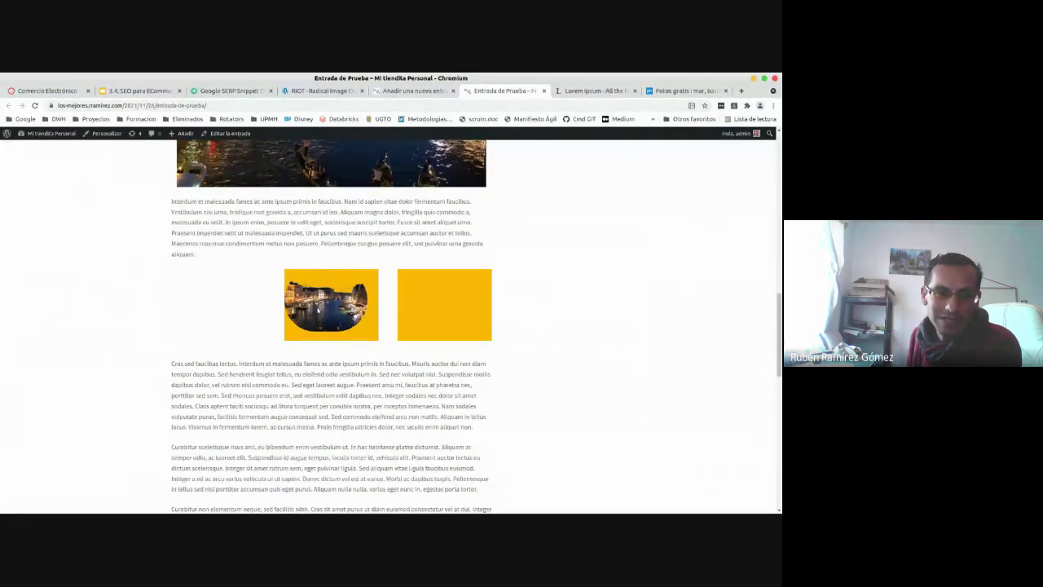
scroll(317, 308, "up", 6)
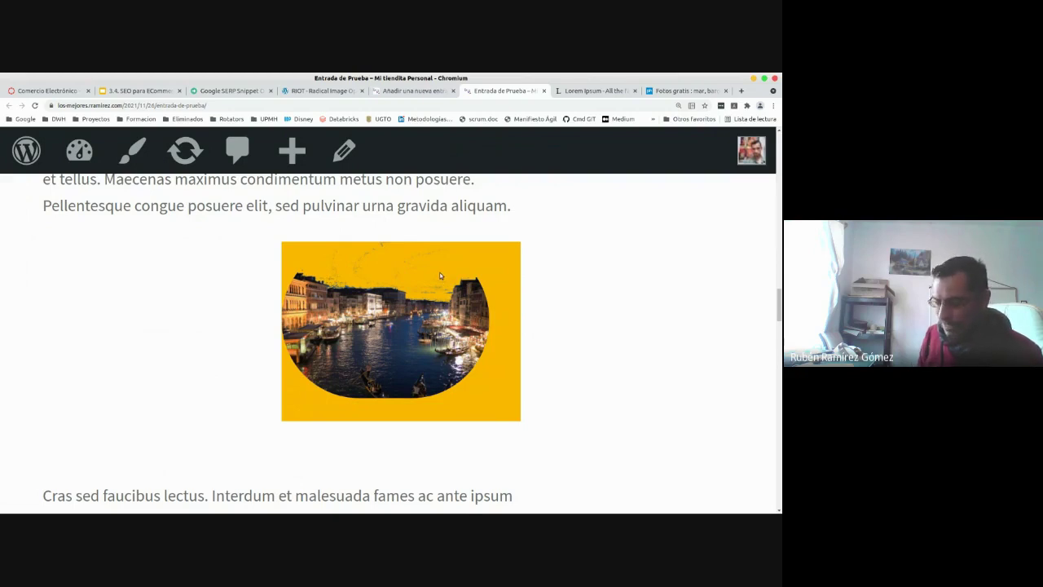
key("ctrl+0")
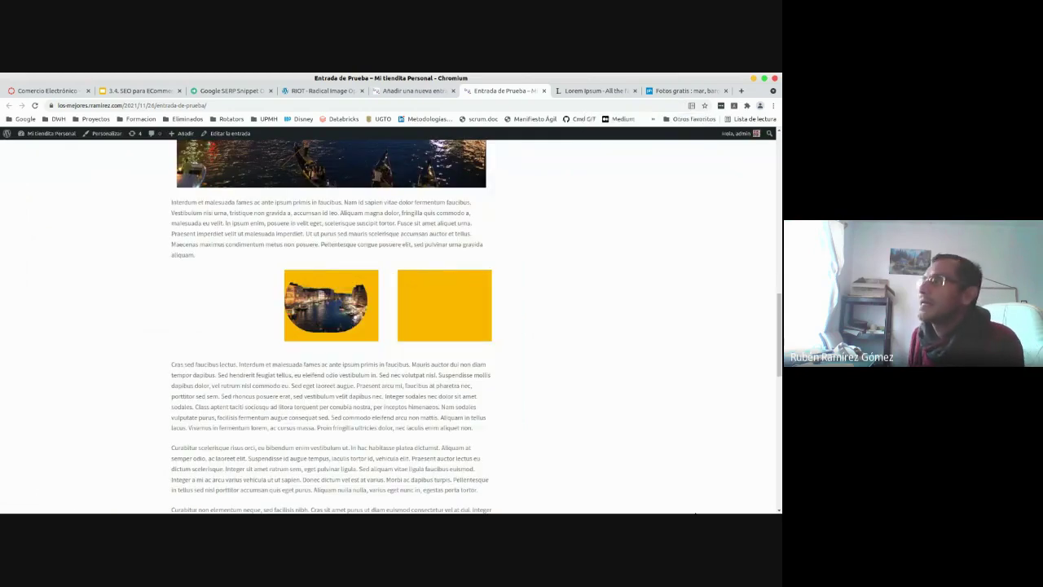
scroll(740, 366, "up", 2)
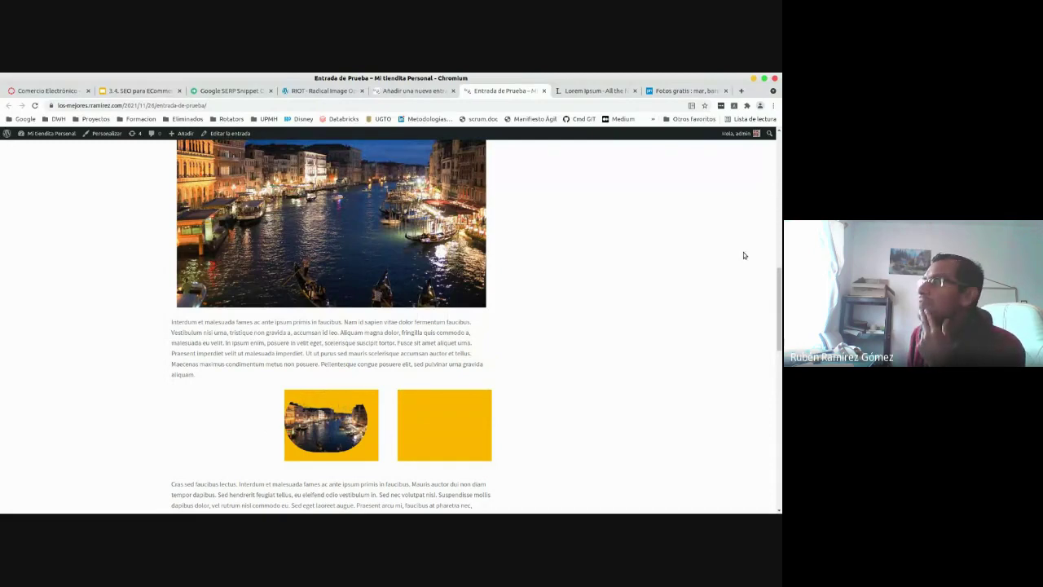
left_click_drag(775, 292, 778, 143)
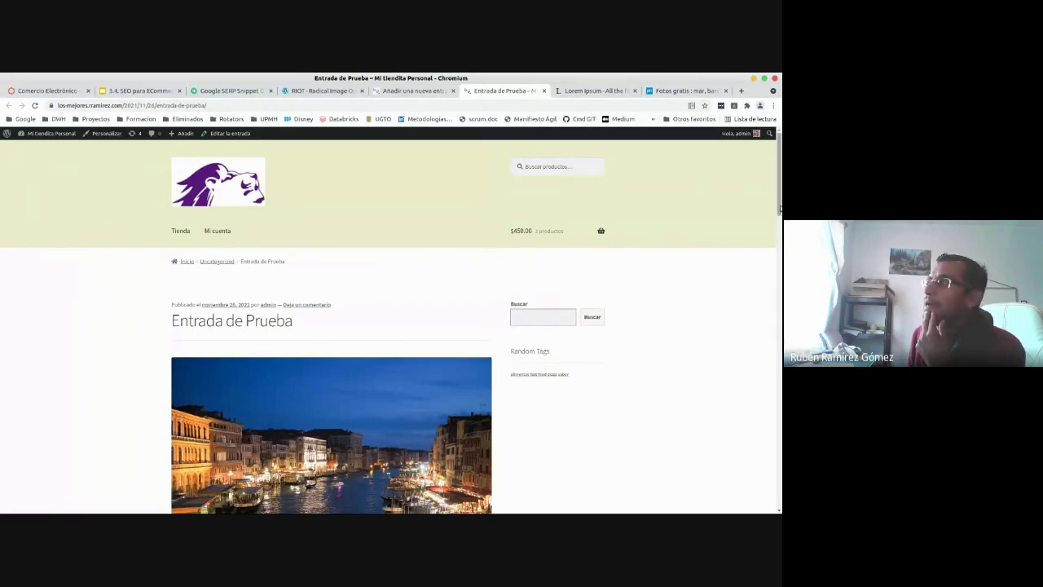
scroll(779, 236, "down", 3)
scroll(779, 236, "down", 12)
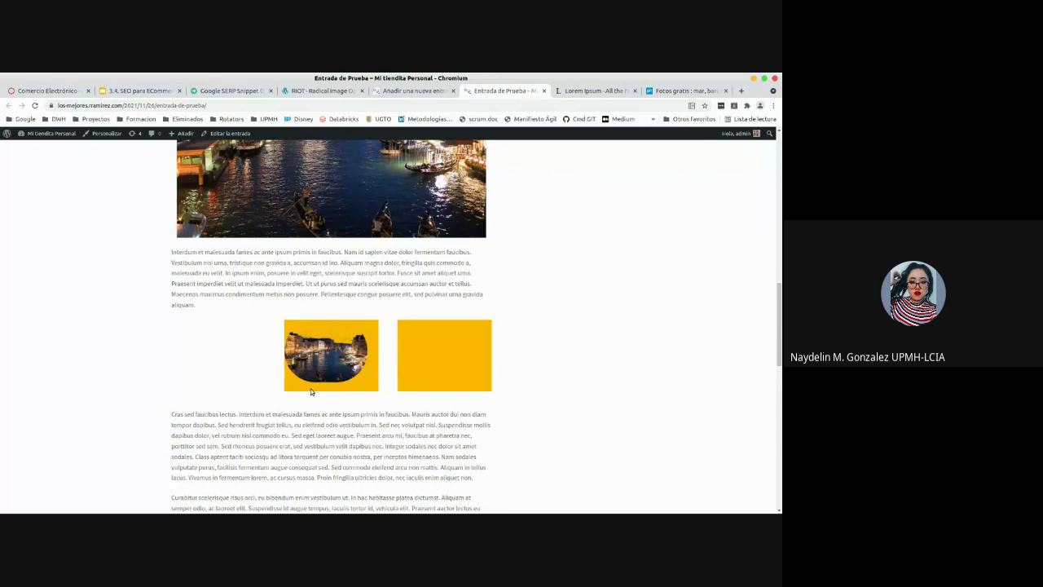
left_click_drag(779, 341, 780, 189)
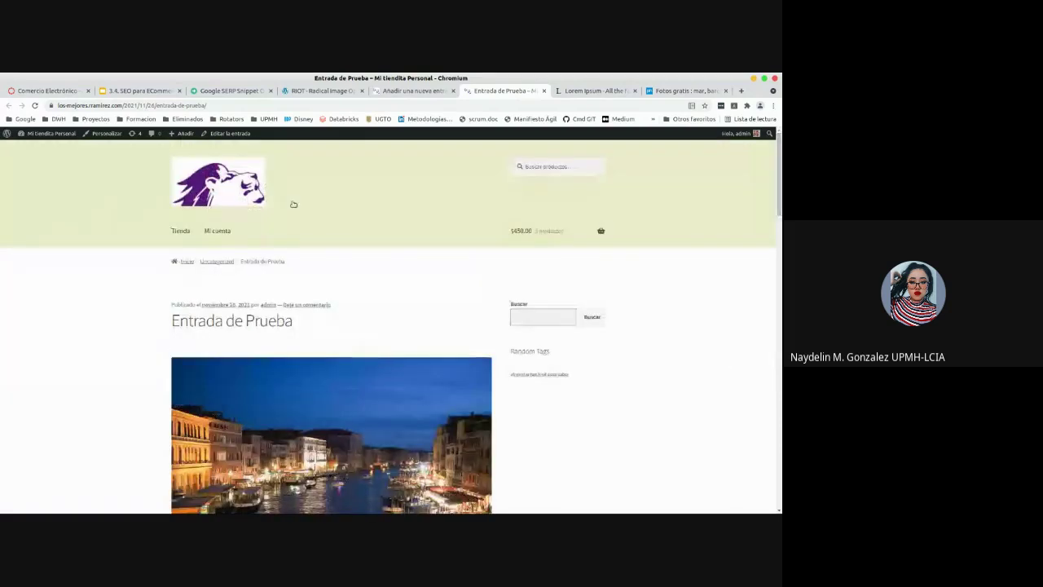
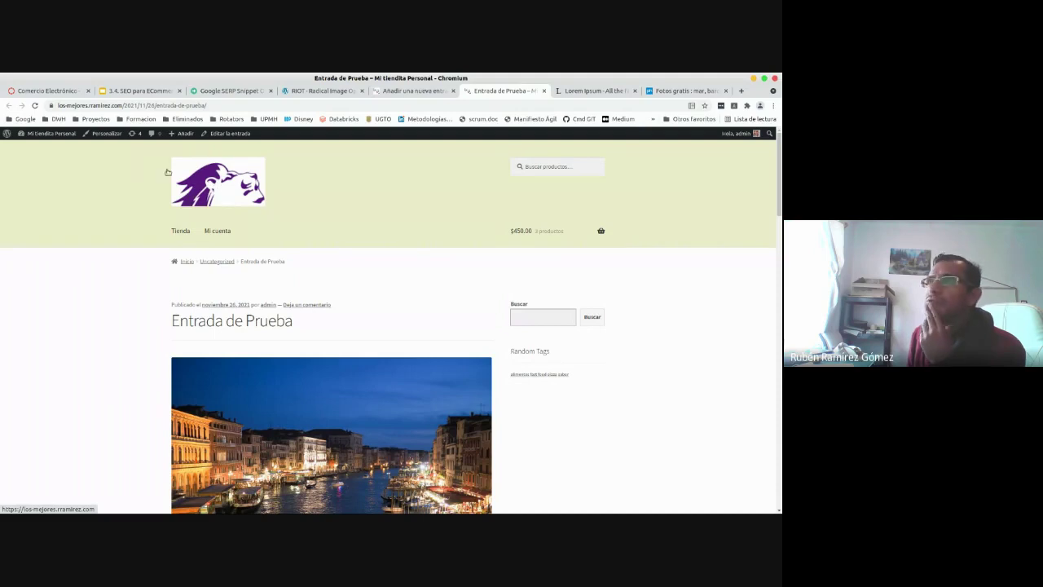
- Open the site logo image from the published test post in its own tab
left_click(432, 92)
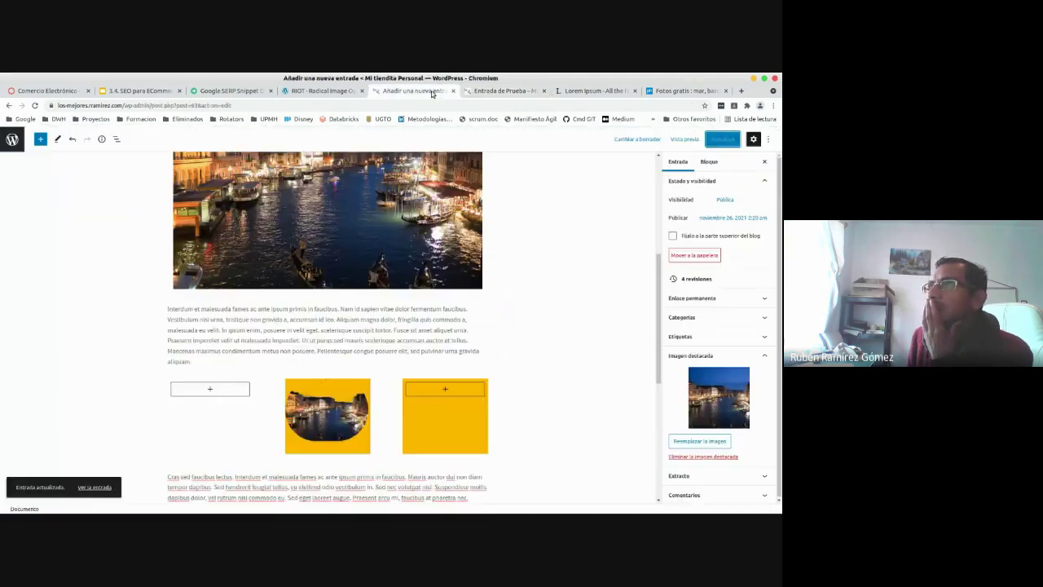
left_click(504, 90)
right_click(203, 195)
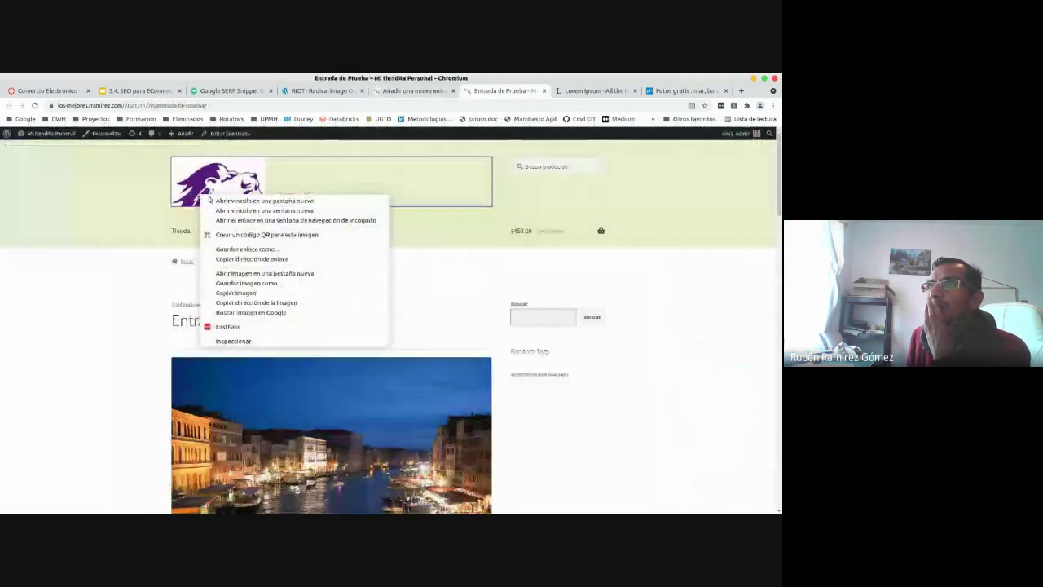
left_click(256, 273)
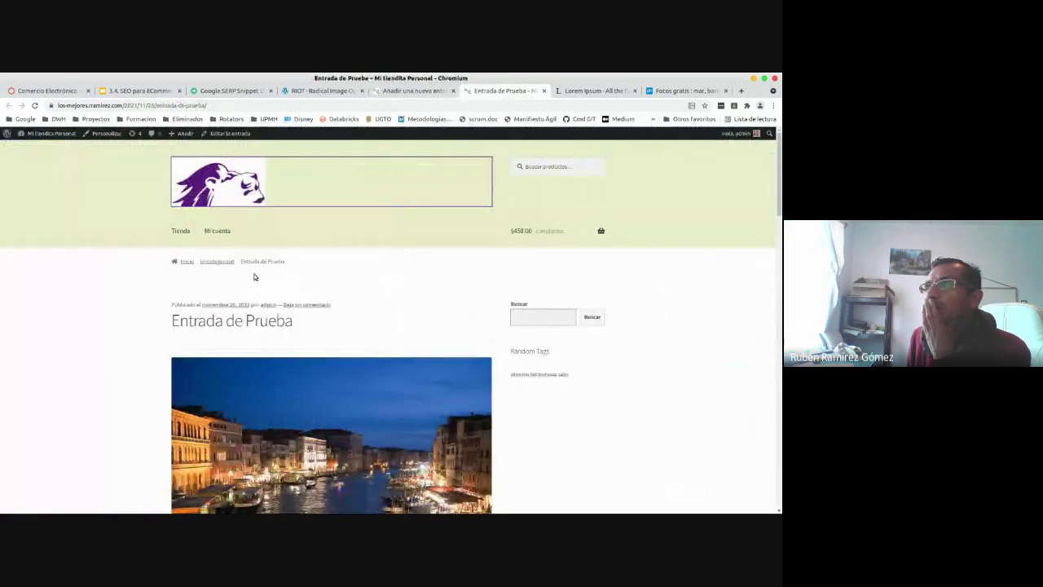
left_click(530, 90)
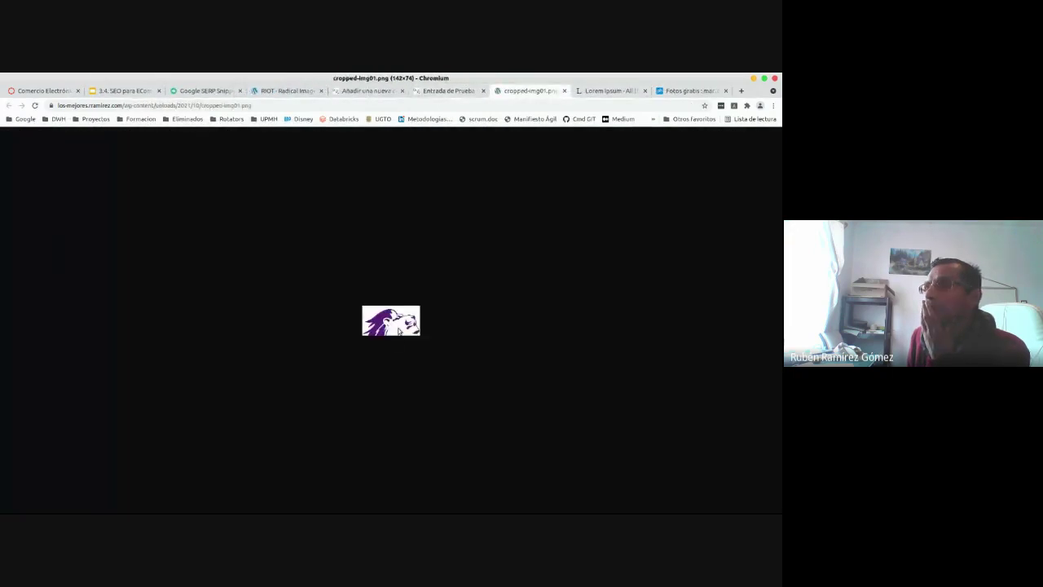
- Save the logo as cropped-img01.png into Descargas and close the image tab
right_click(399, 329)
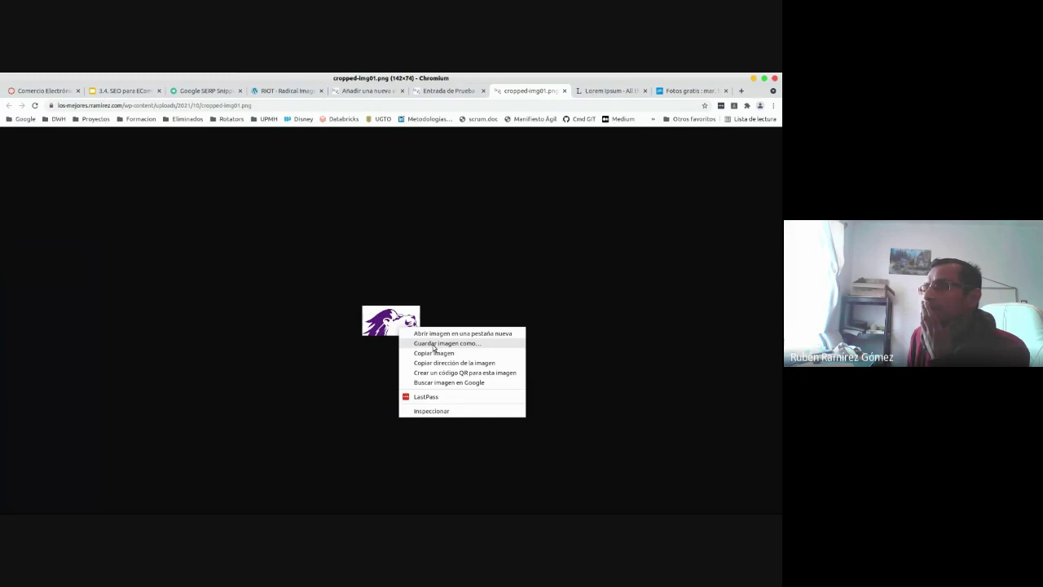
left_click(434, 344)
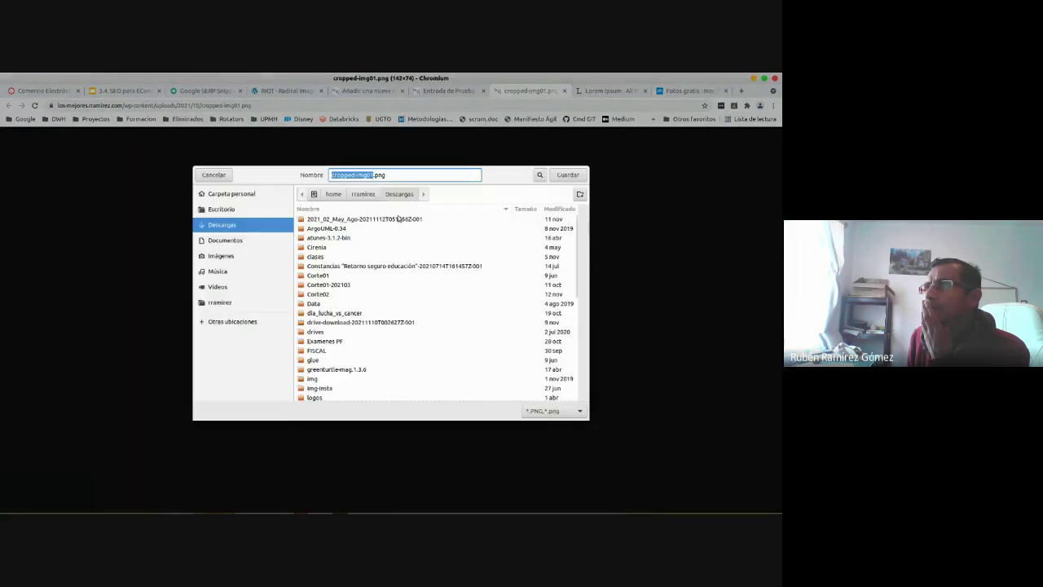
left_click(567, 176)
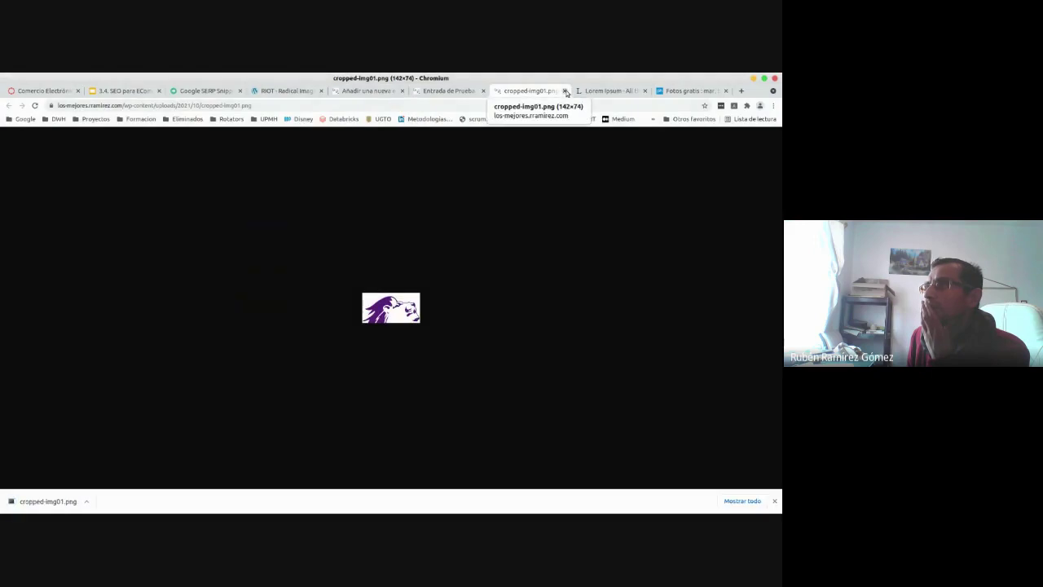
left_click(566, 91)
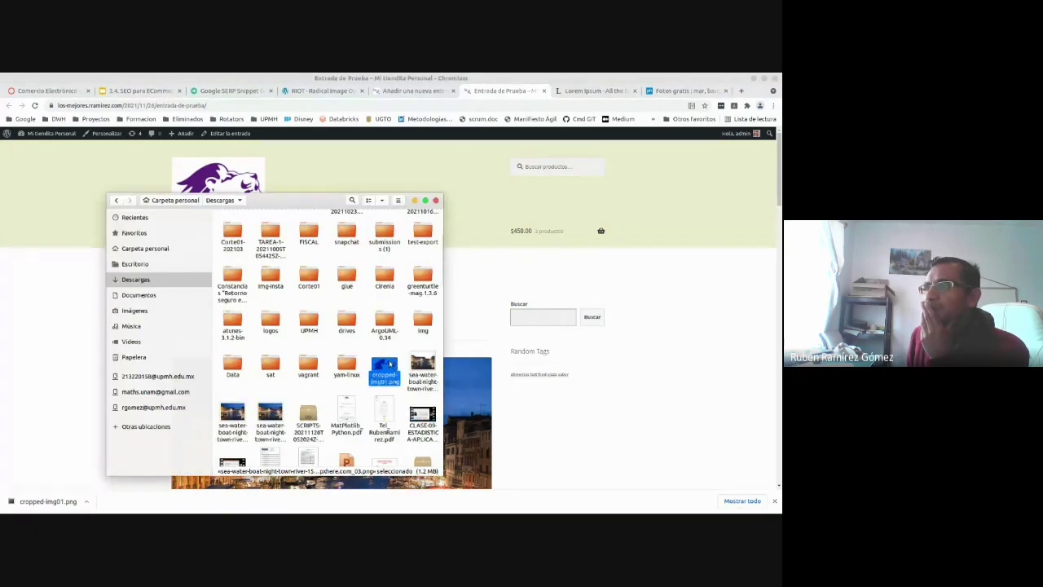
key("alt+Tab")
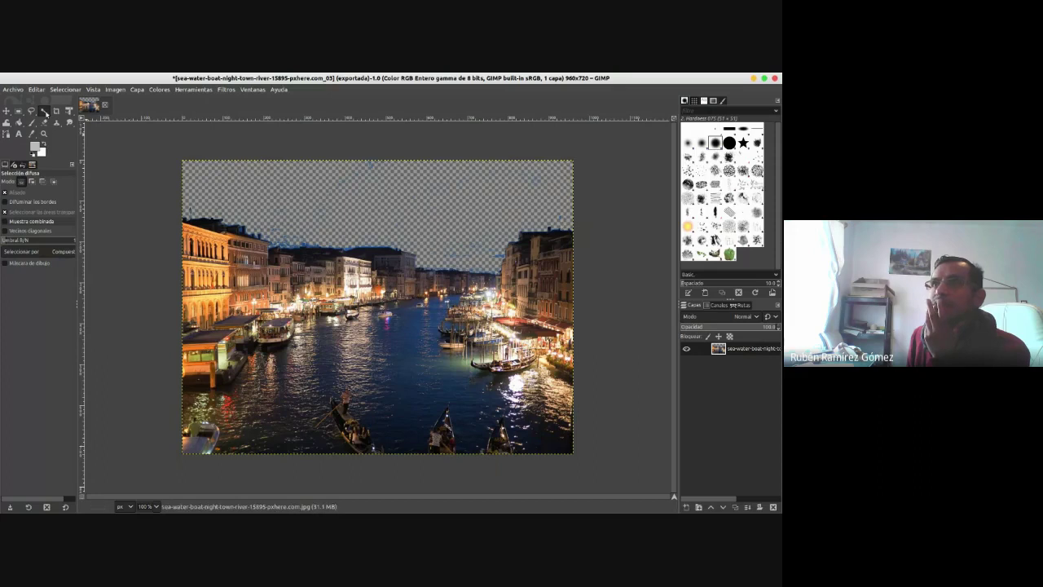
- Close the night-river image discarding its changes, and open cropped-img01.png in GIMP
left_click(104, 105)
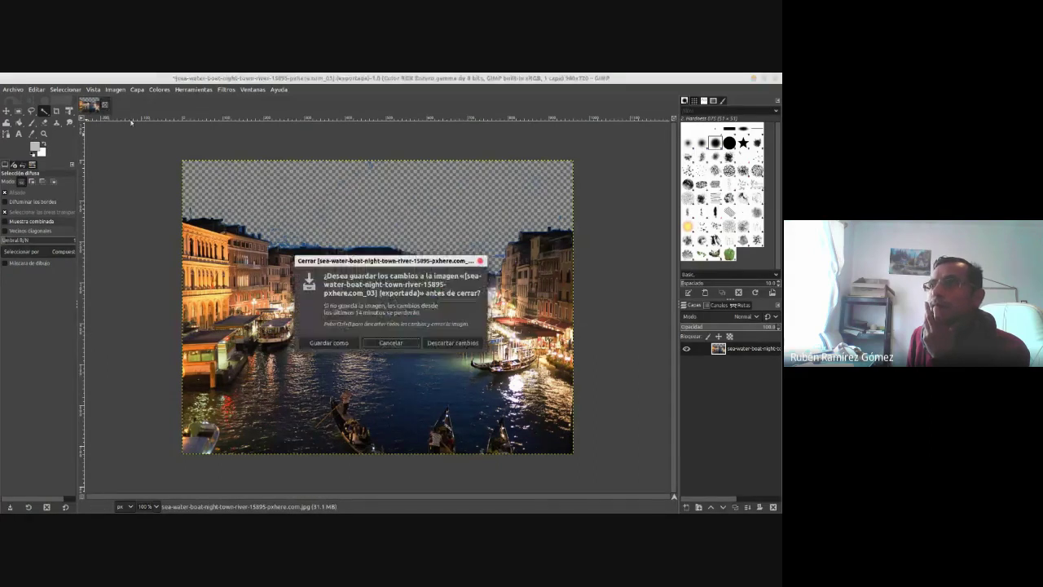
left_click(454, 343)
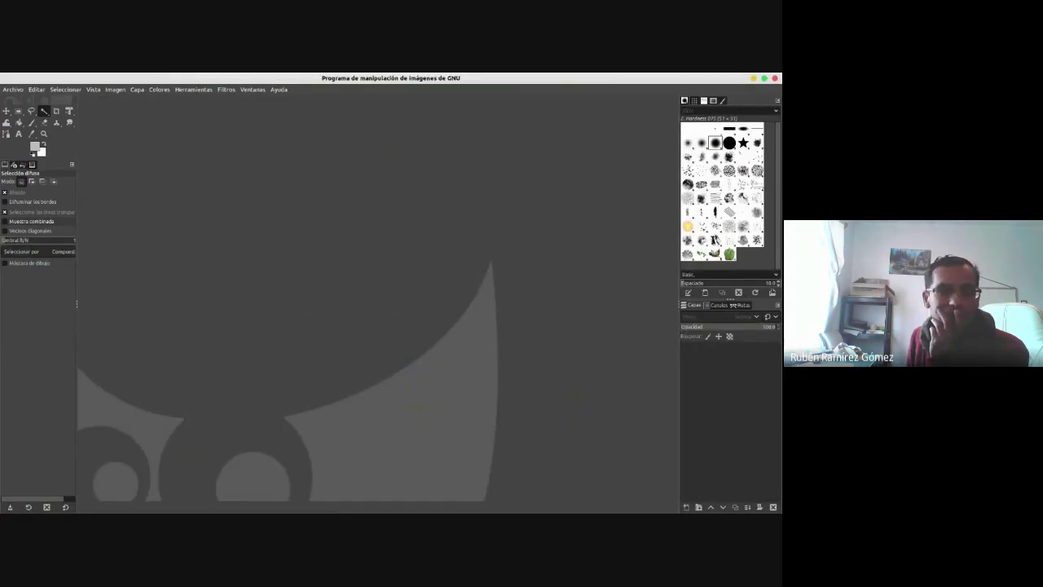
key("alt+Tab")
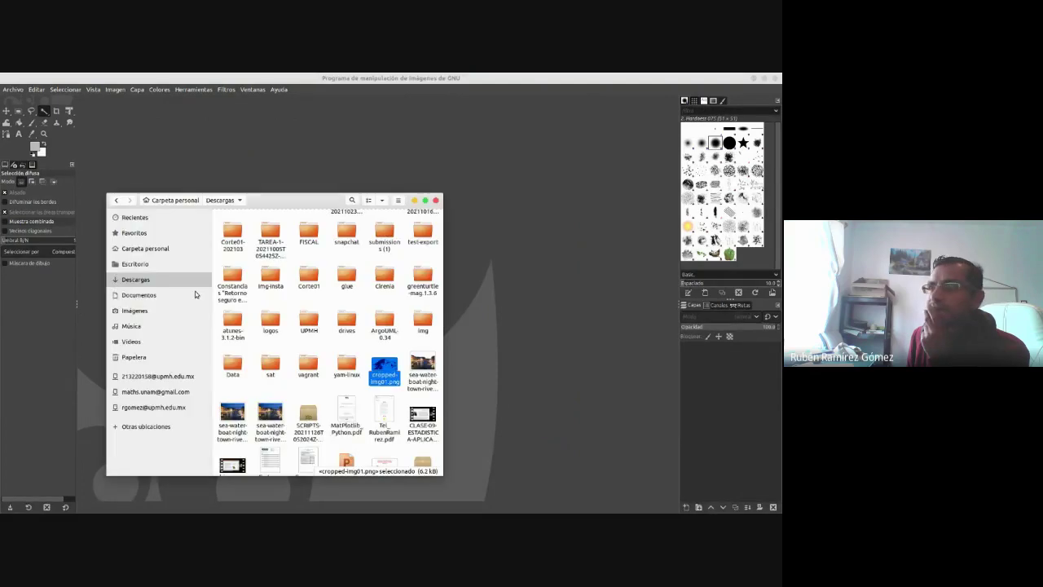
left_click_drag(394, 362, 530, 289)
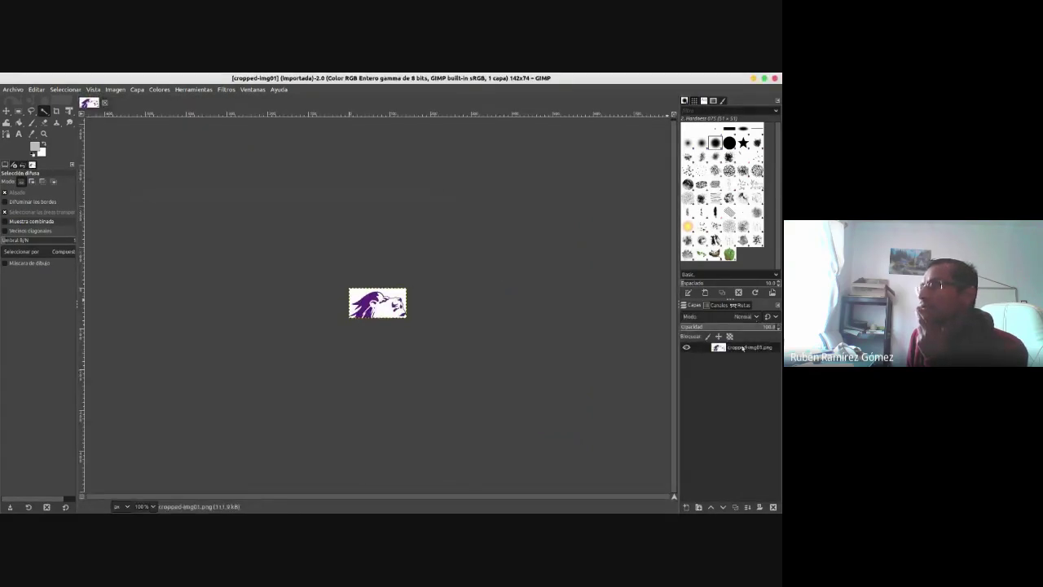
- Zoom in and delete the white background and bottom-left white patch to transparency
right_click(743, 349)
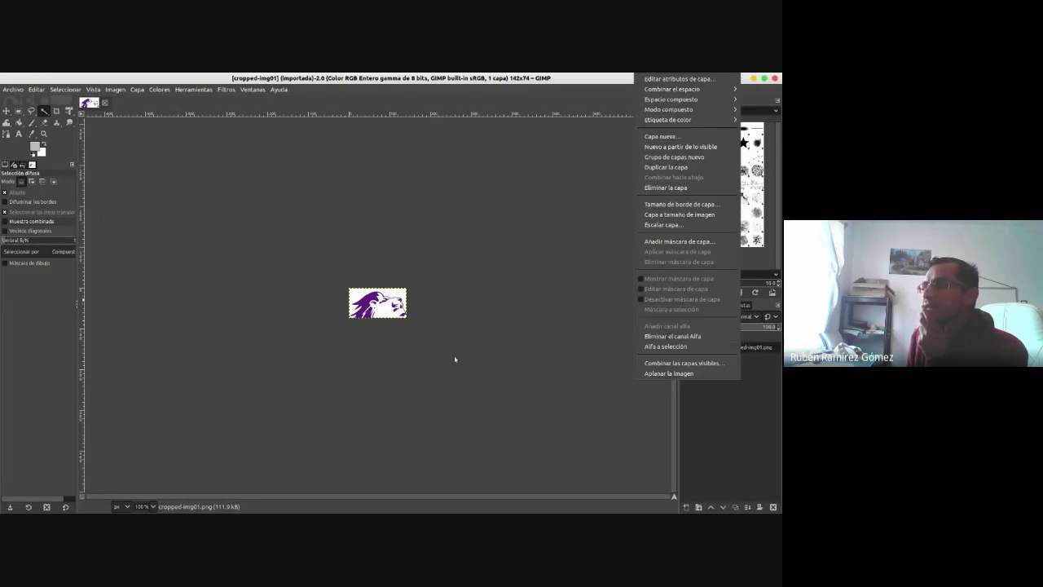
left_click(152, 506)
left_click(152, 506)
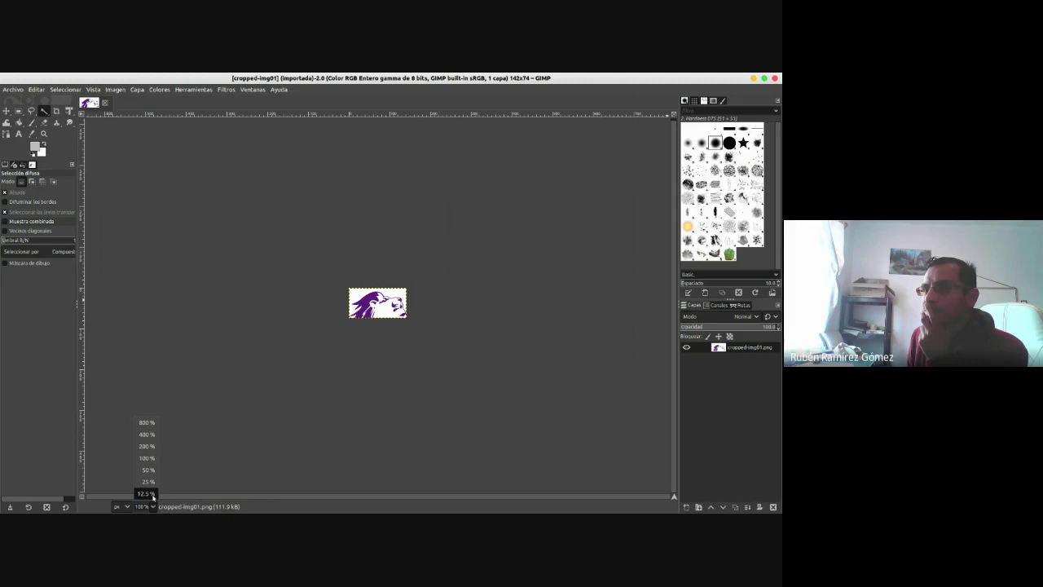
left_click(147, 446)
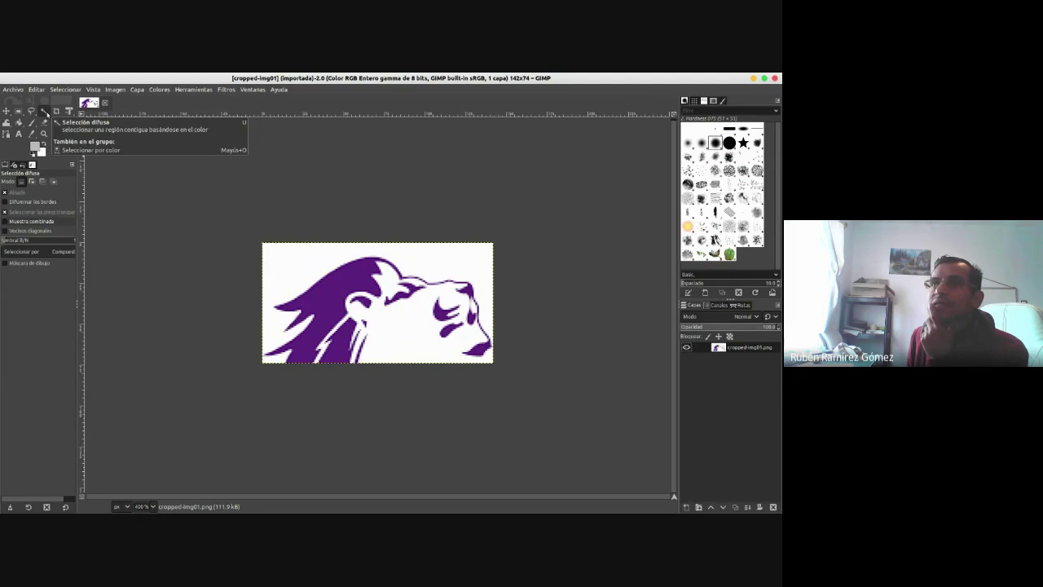
left_click(293, 261)
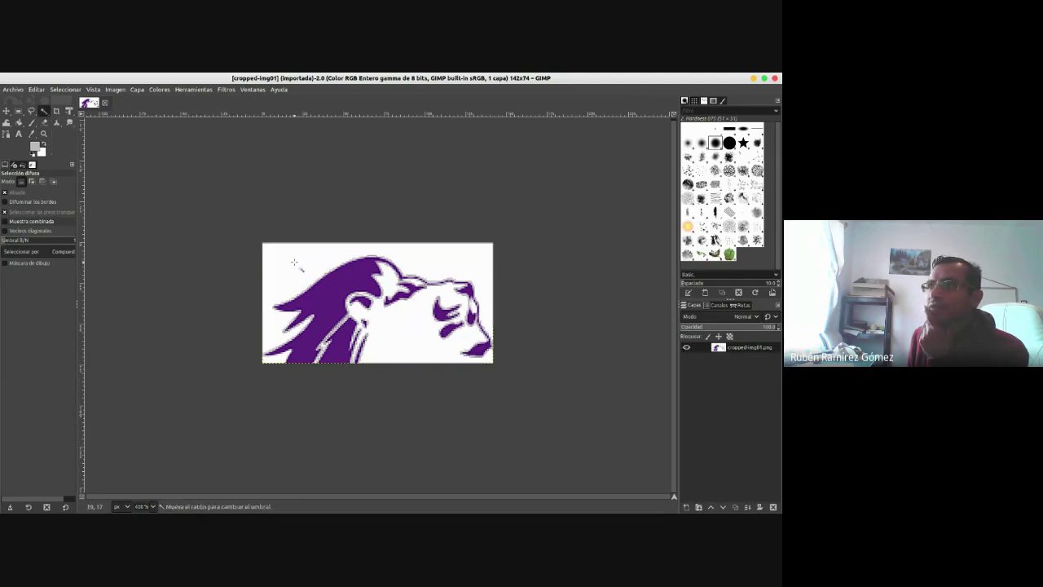
key("Delete")
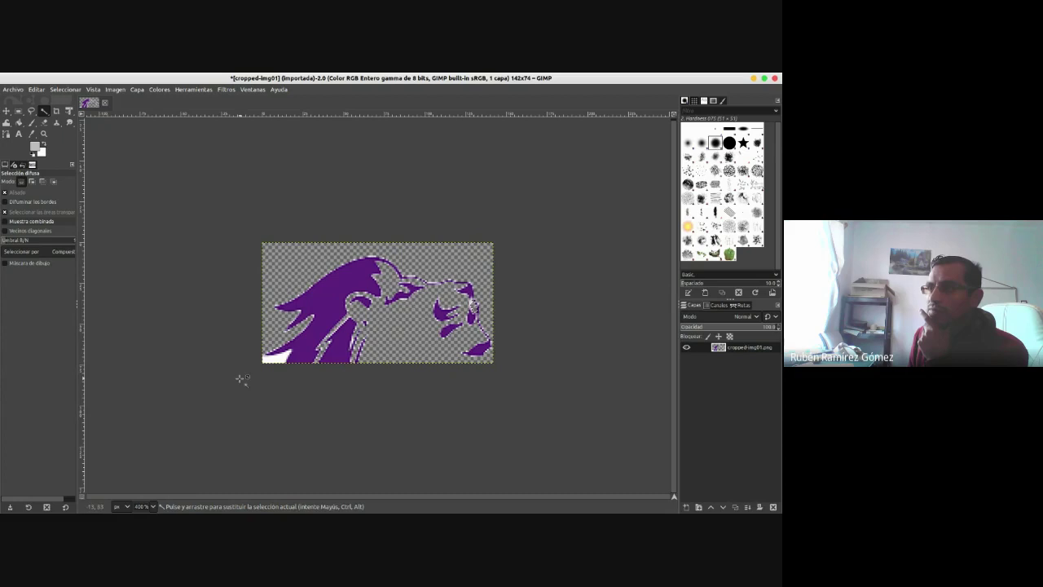
left_click(275, 359)
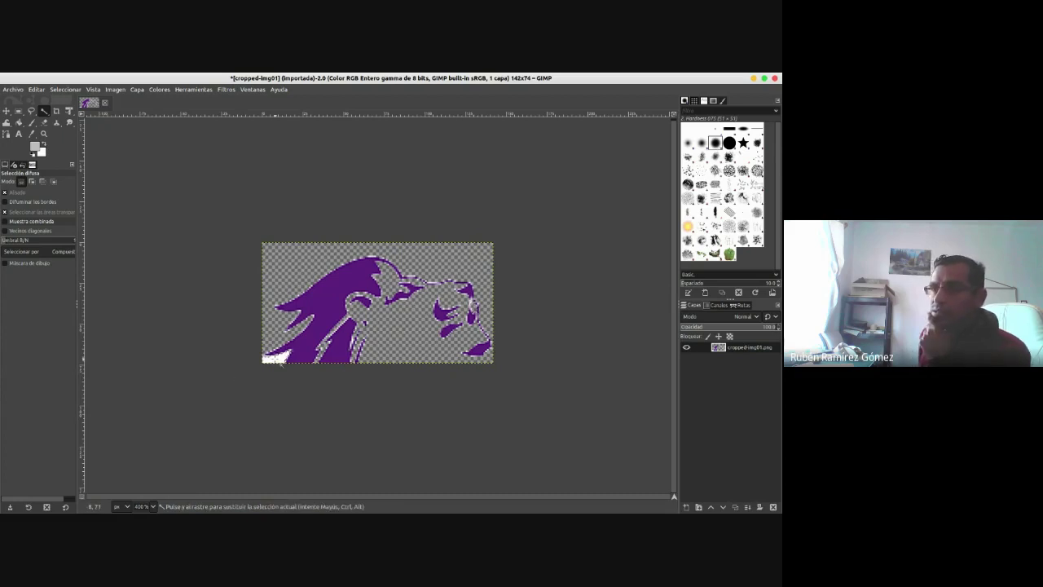
key("Delete")
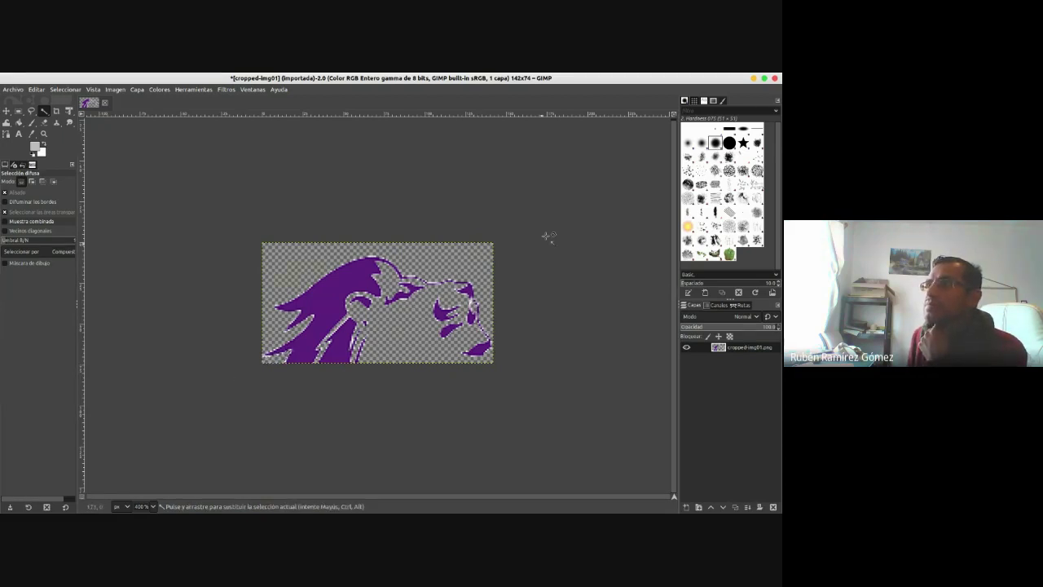
left_click(8, 90)
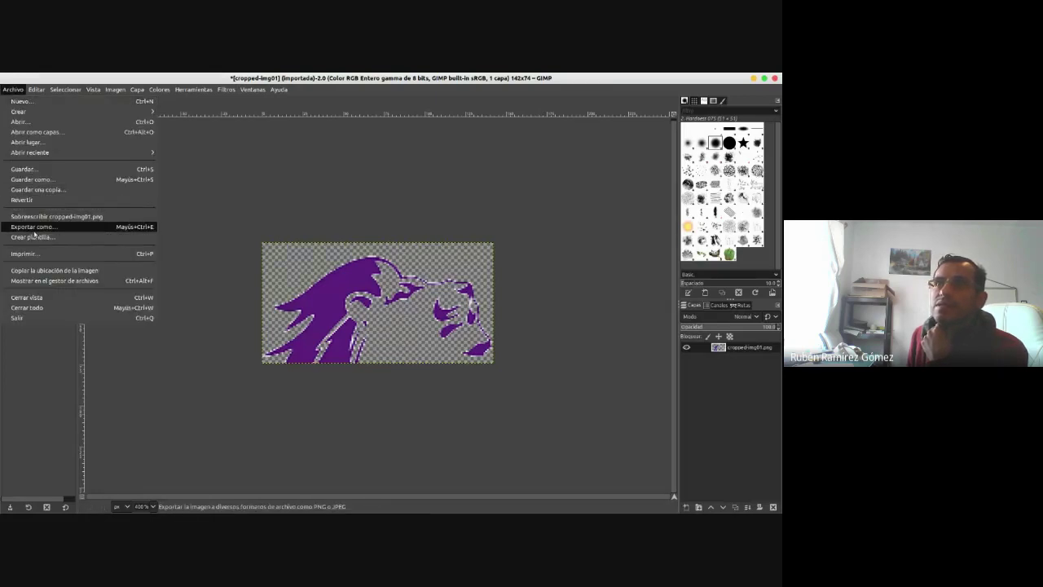
- Export the transparent lion logo as leoncito.png in Descargas with default PNG options
left_click(36, 229)
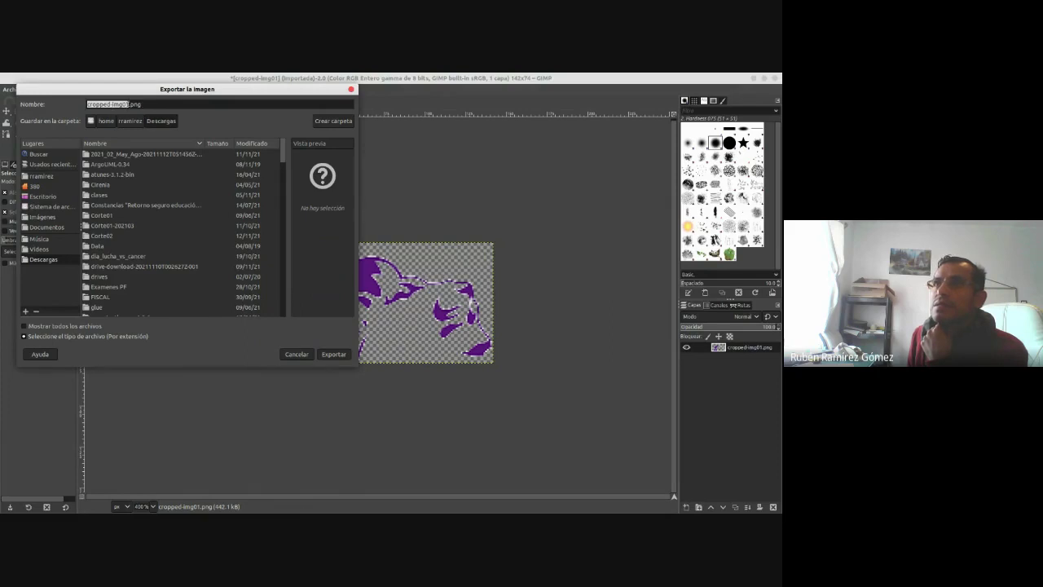
type("leoncito")
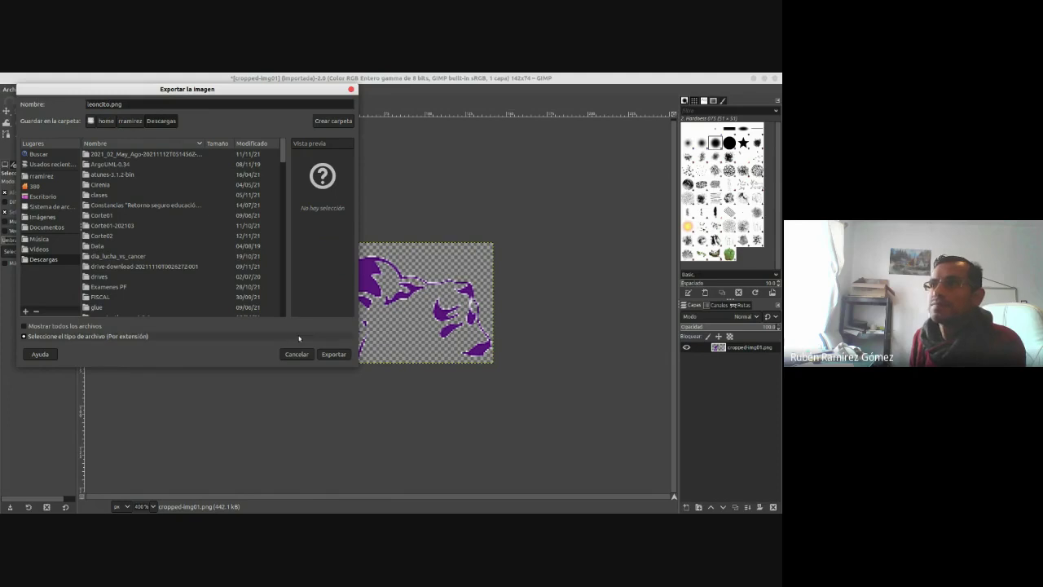
left_click(322, 356)
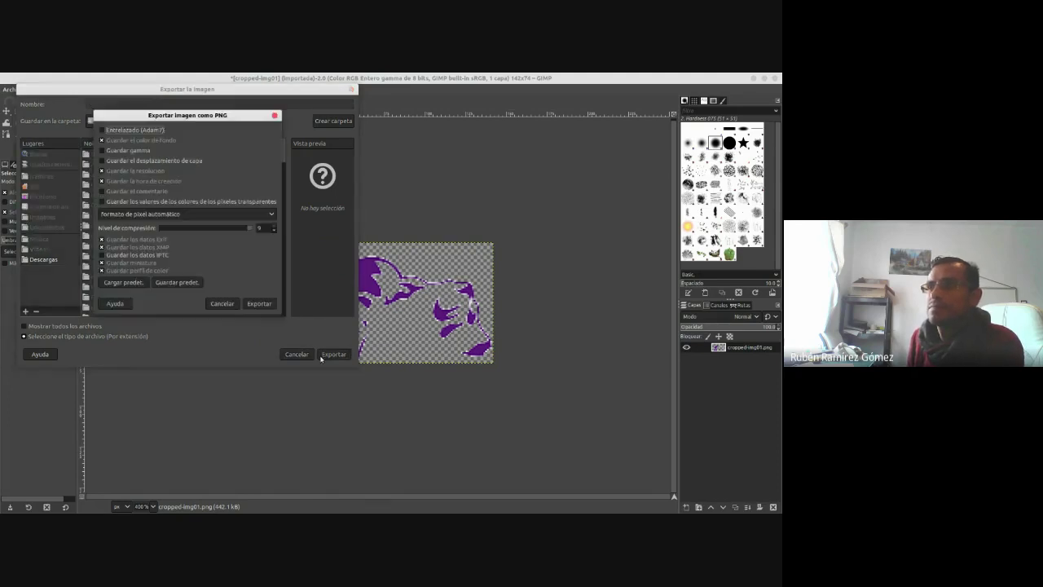
left_click(259, 304)
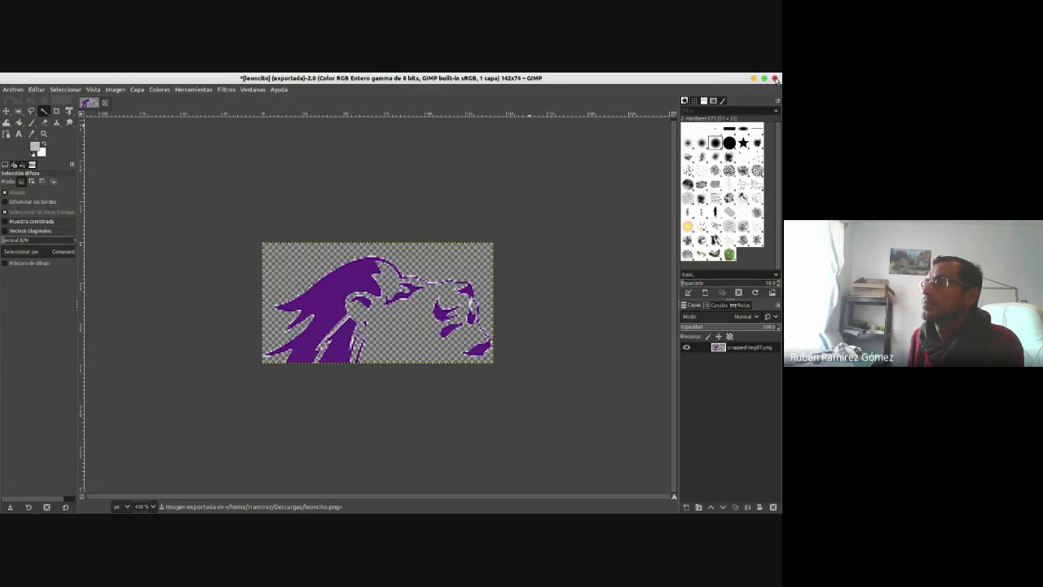
left_click(753, 79)
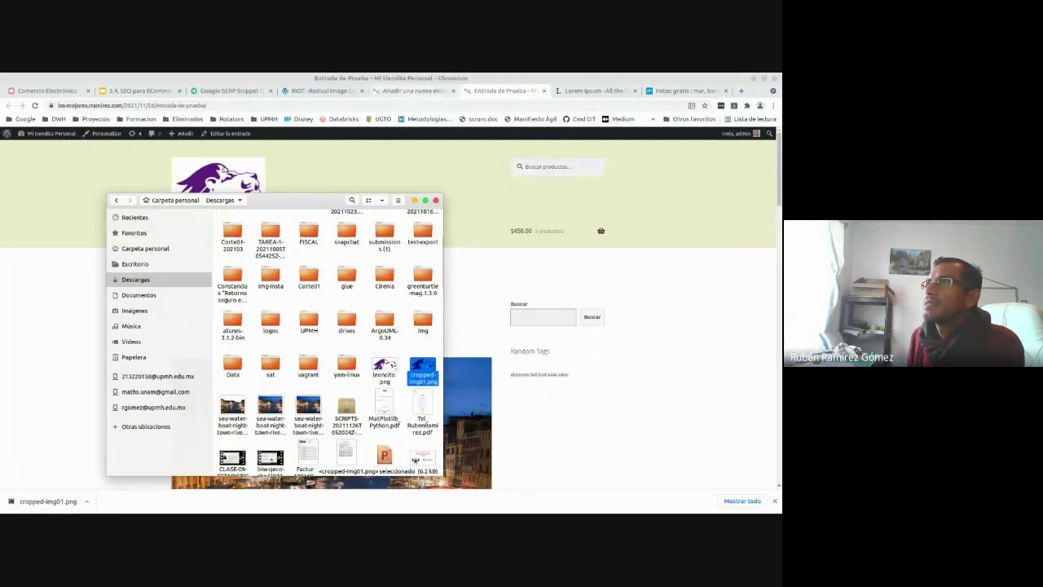
- Open the Customizer's Identidad del sitio settings
left_click(413, 91)
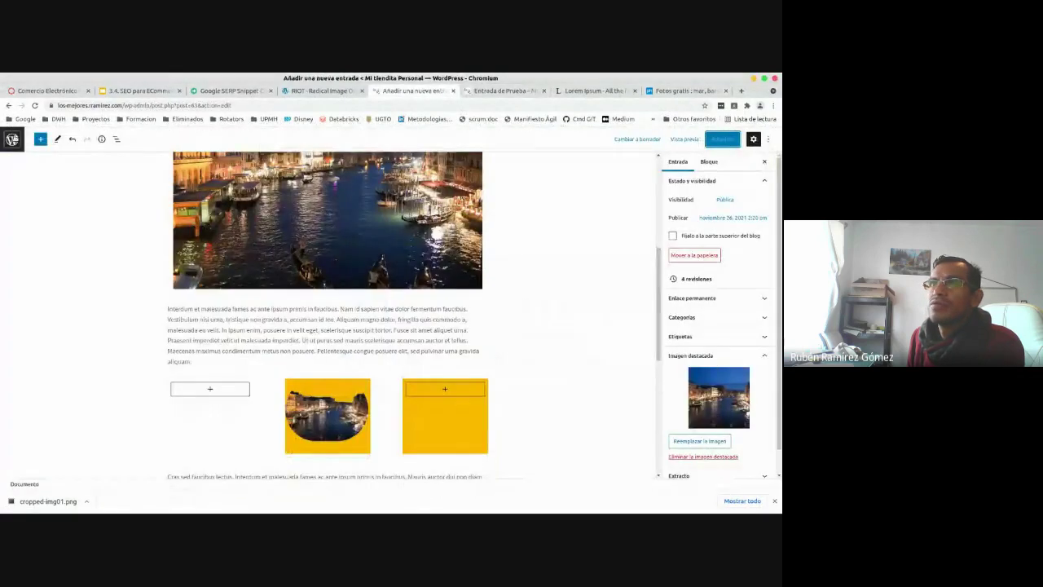
left_click(12, 139)
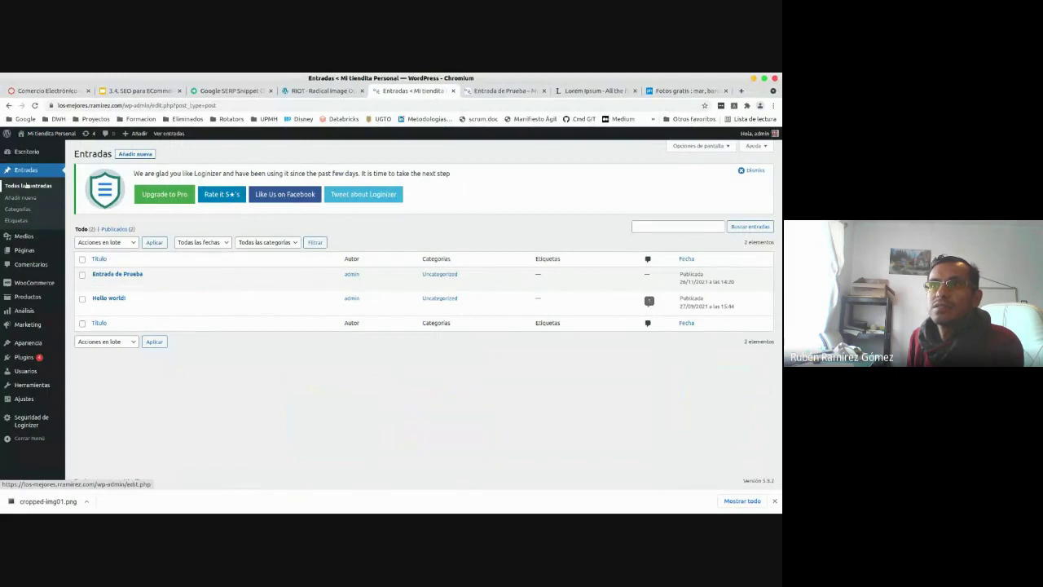
mouse_move(29, 345)
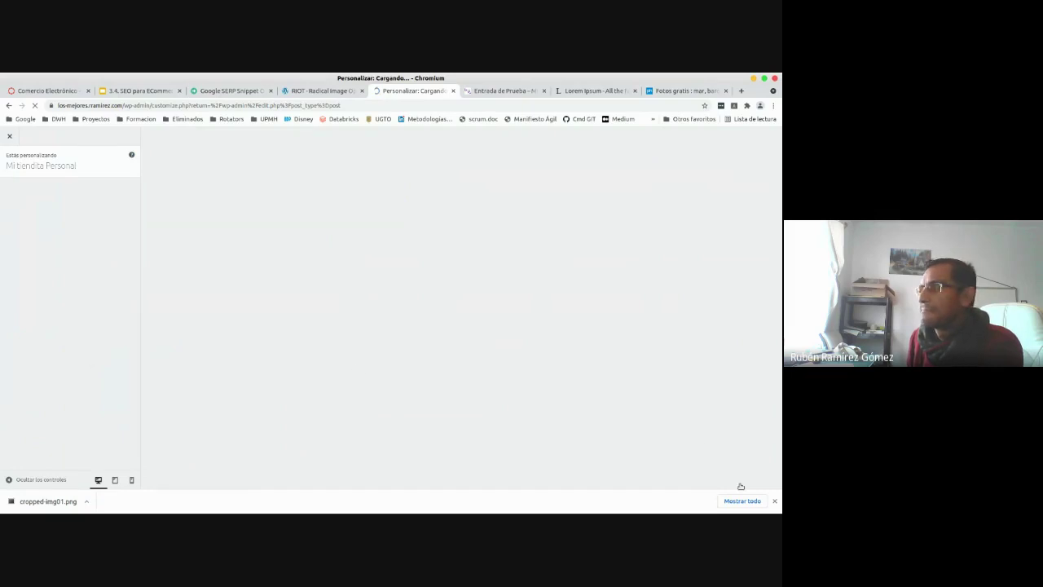
left_click(774, 501)
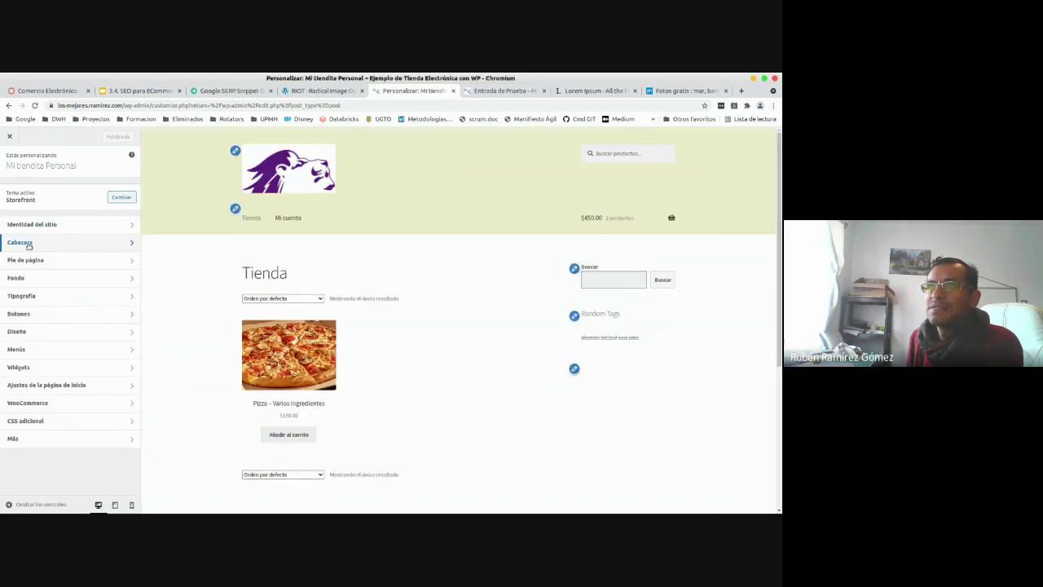
left_click(131, 243)
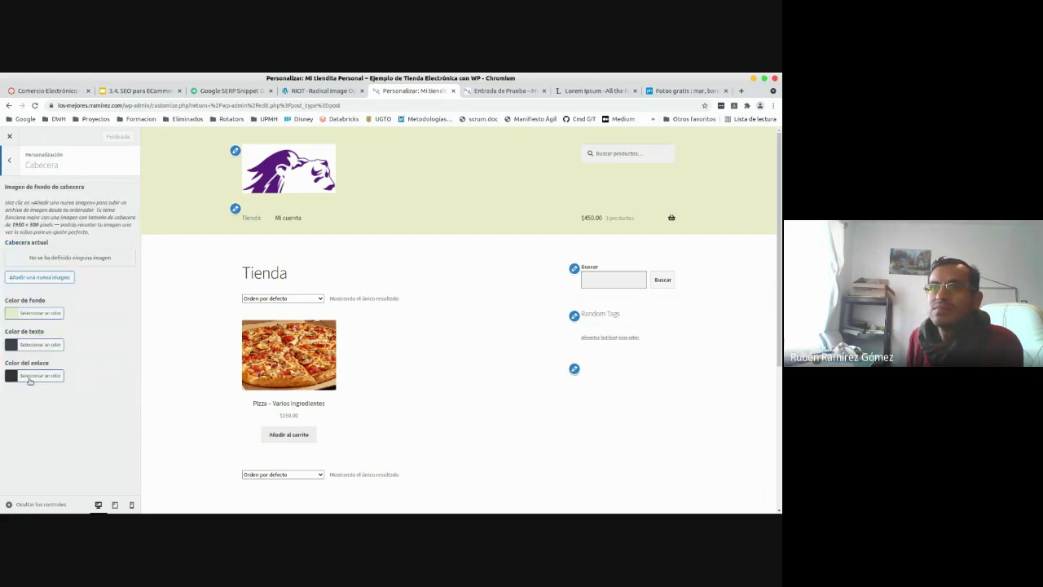
left_click(9, 161)
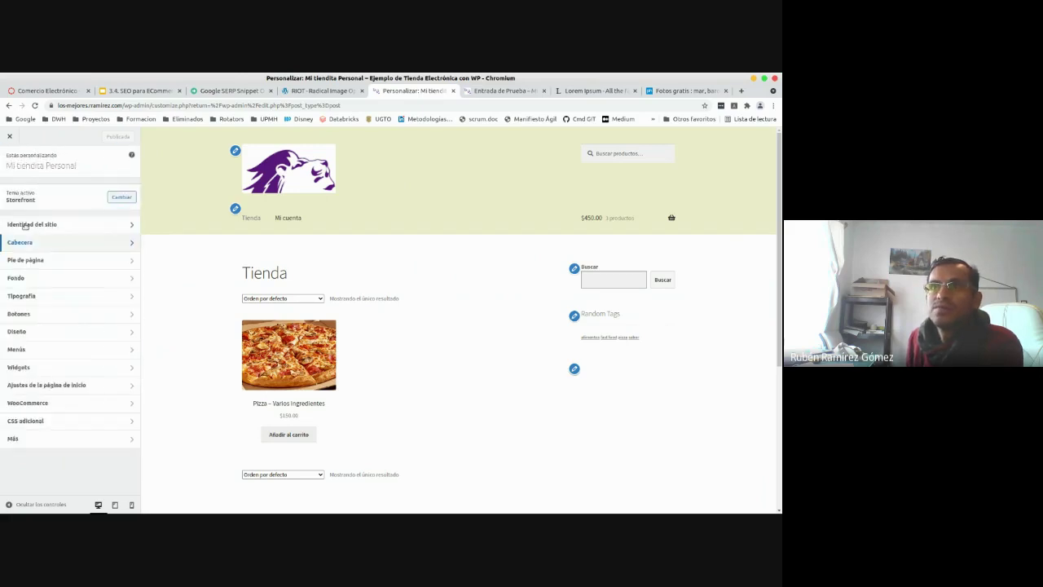
left_click(40, 226)
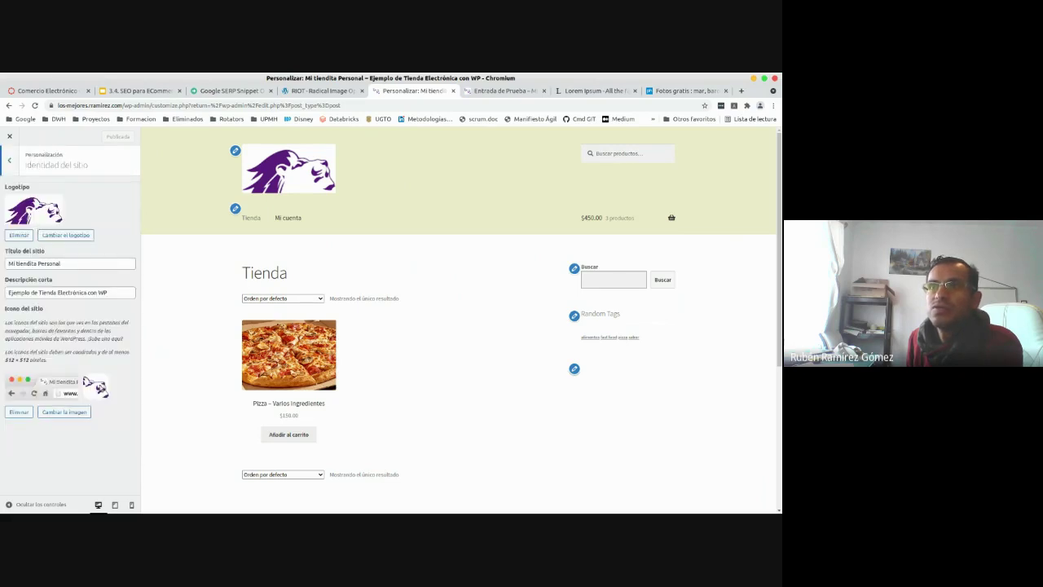
- Upload leoncito.png to the media library as the replacement site logo
left_click(46, 238)
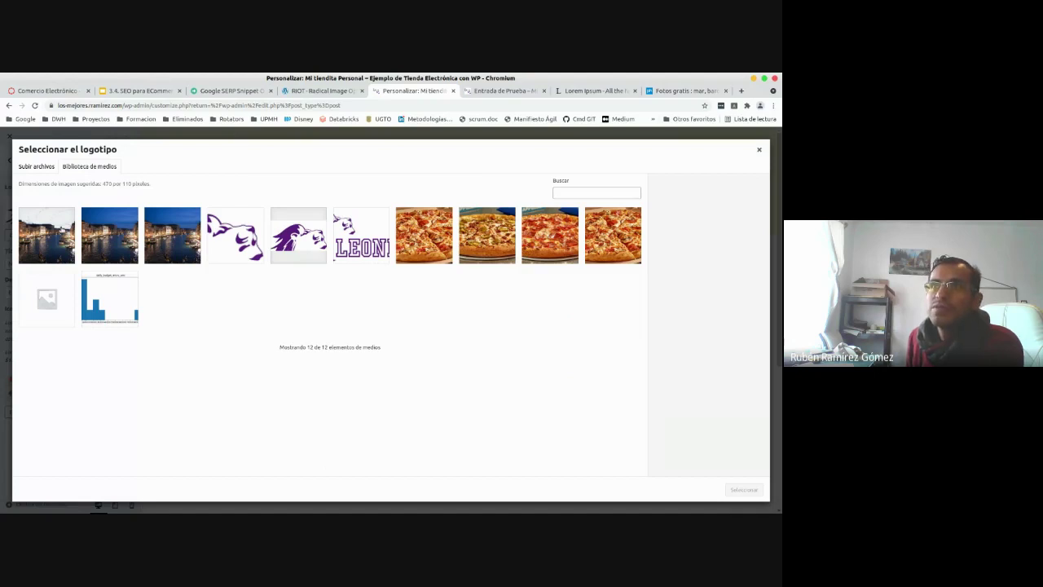
left_click(43, 165)
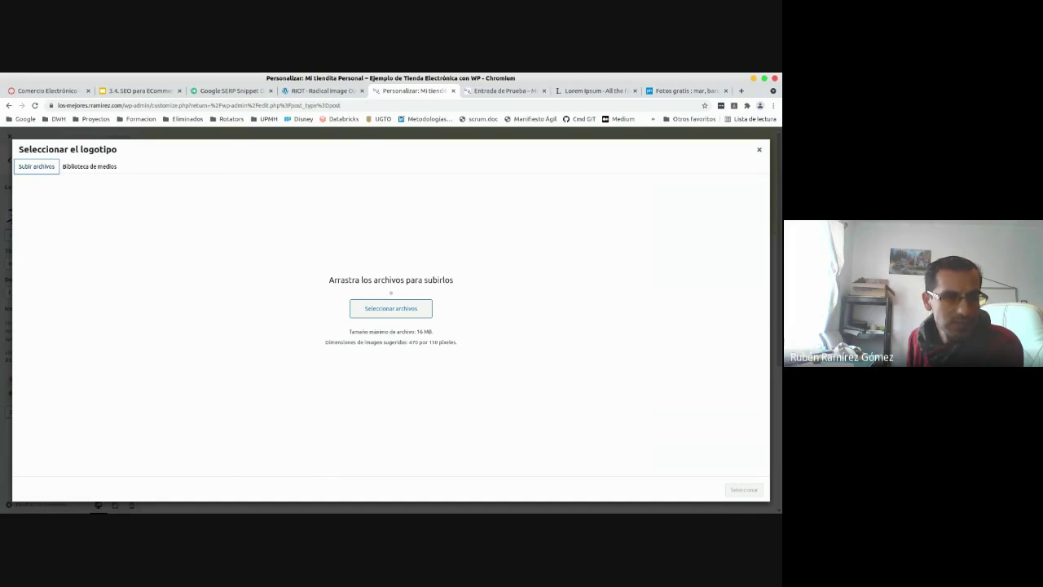
left_click(391, 308)
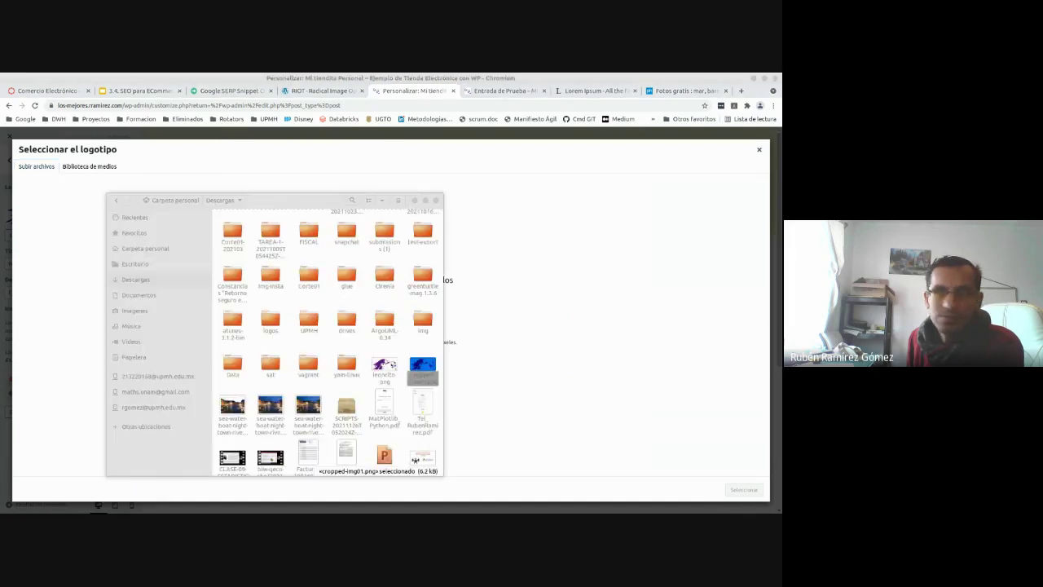
left_click(390, 377)
left_click_drag(384, 368, 557, 309)
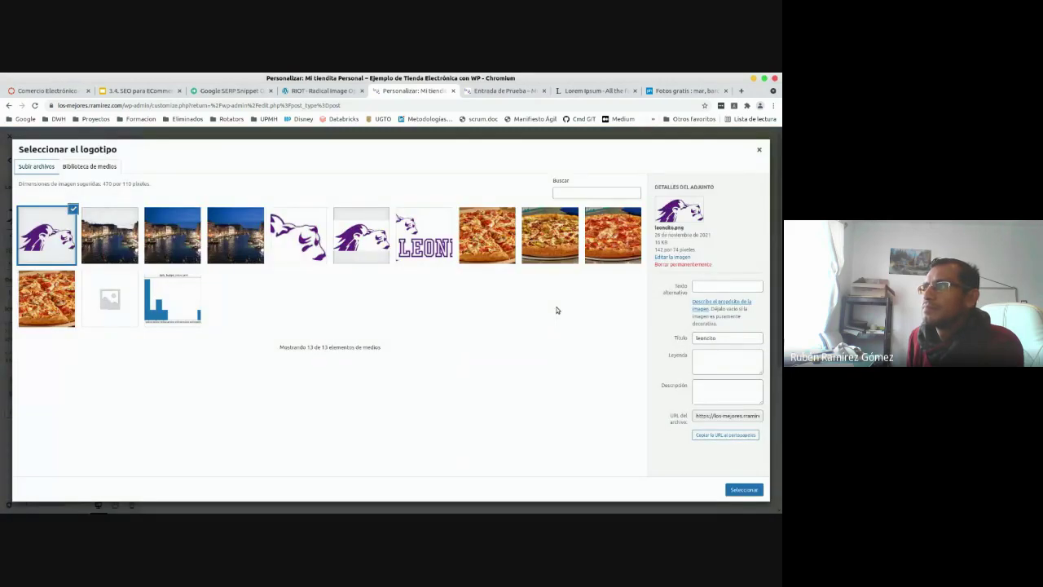
- Select leoncito as the logo without cropping, publish it, and view the test post
left_click(742, 489)
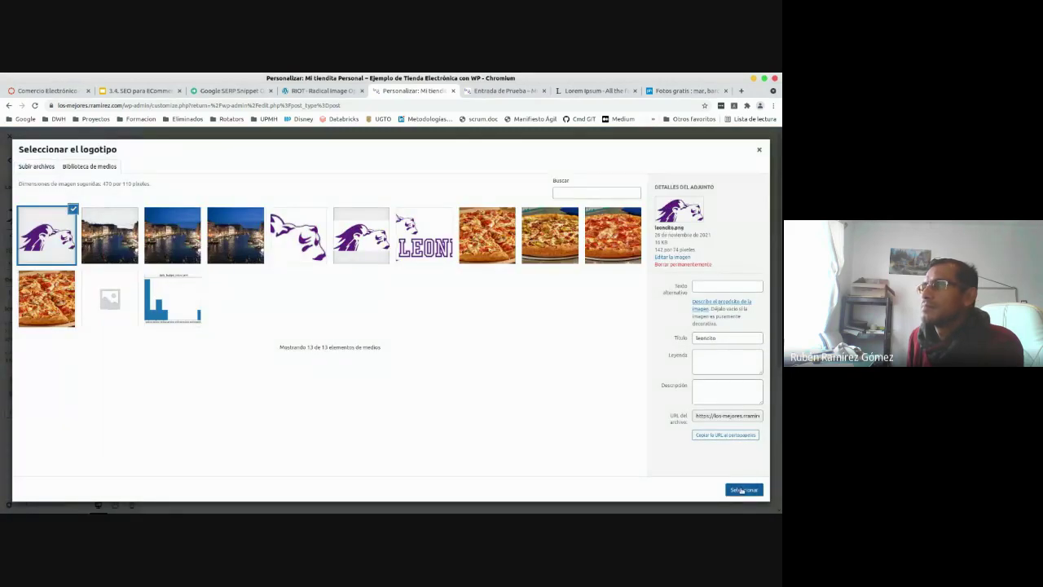
left_click(741, 490)
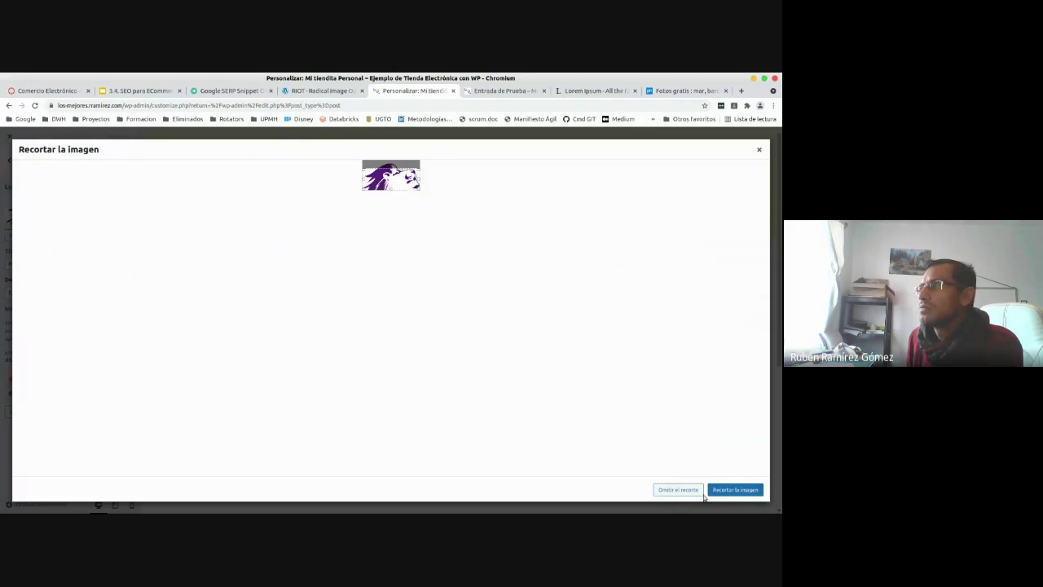
left_click(676, 489)
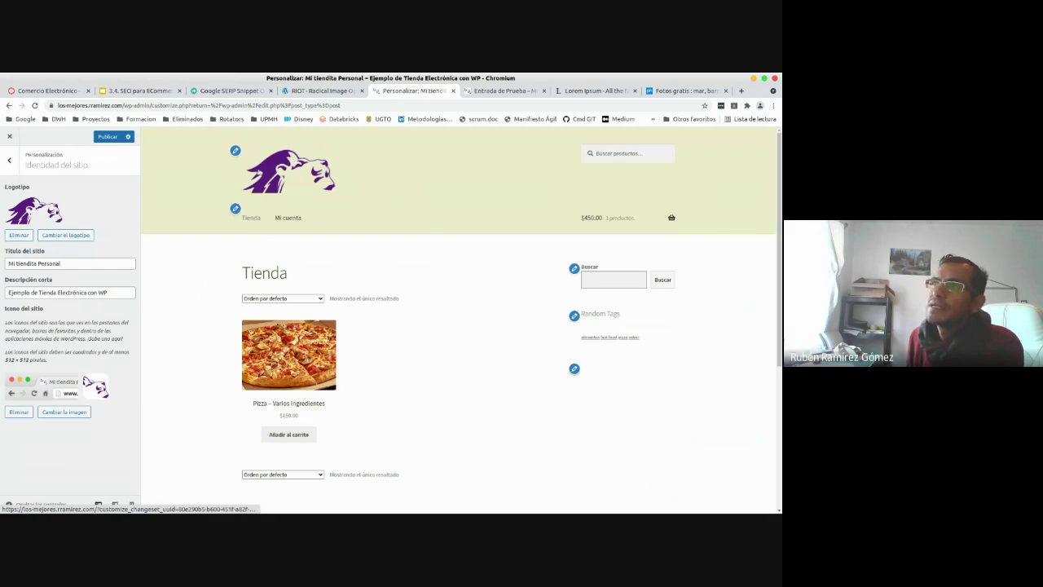
left_click(111, 137)
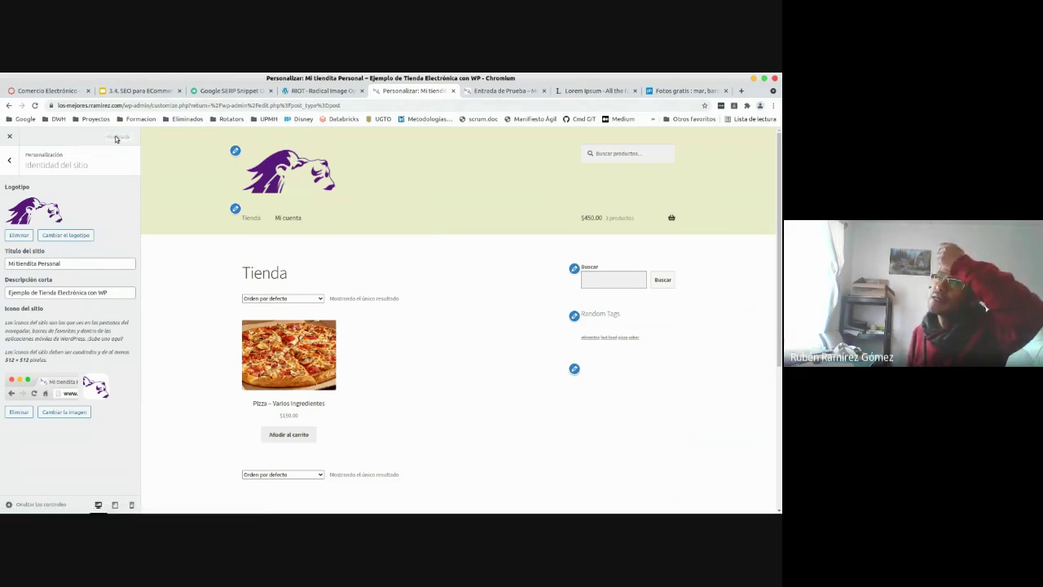
left_click(493, 90)
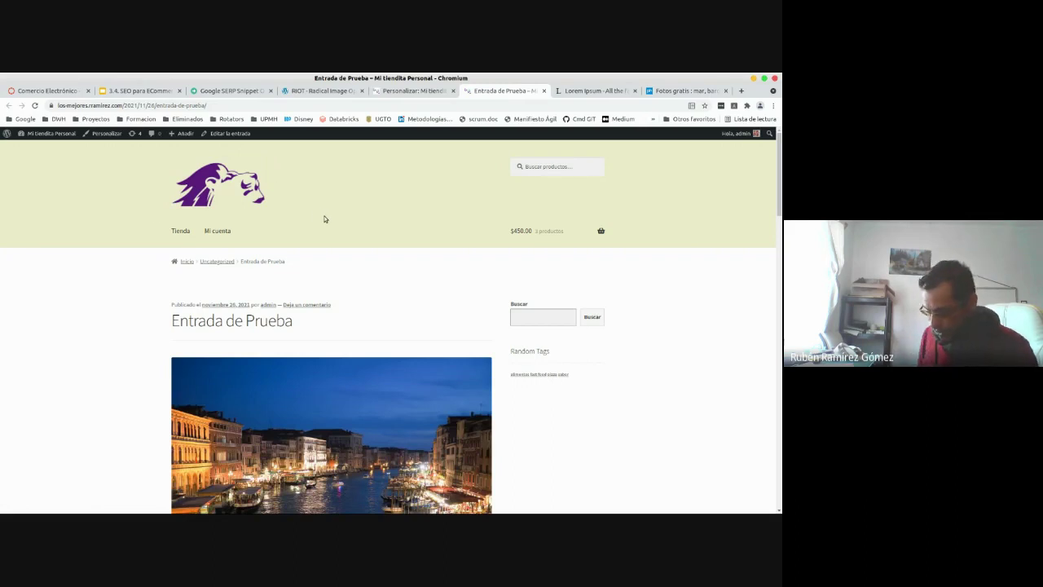
- Zoom in on the post page to inspect the lion logo, then return to the Customizer
key("ctrl+plus")
key("ctrl+plus")
key("ctrl+plus")
key("ctrl+plus")
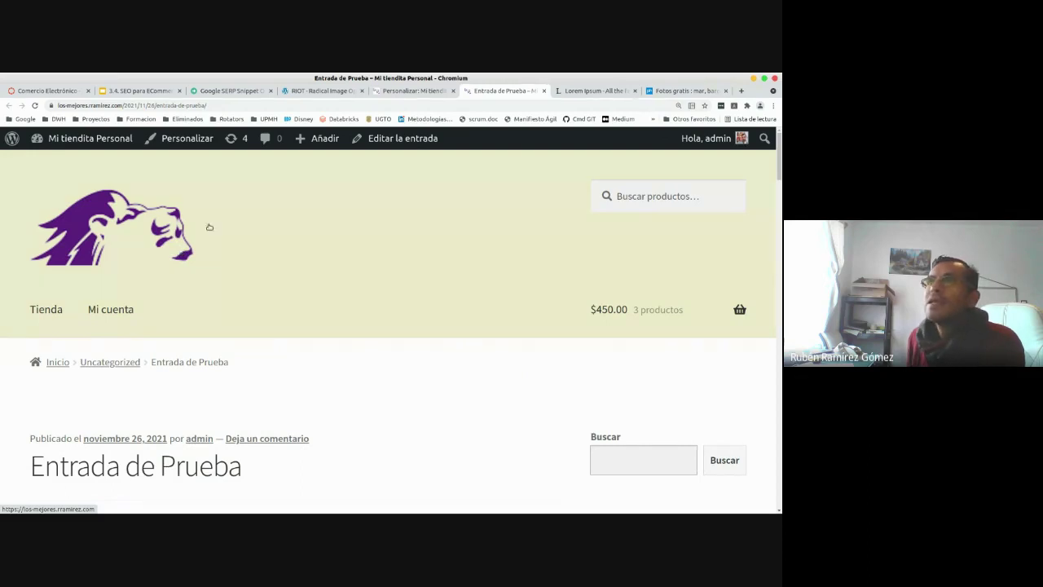
left_click(404, 91)
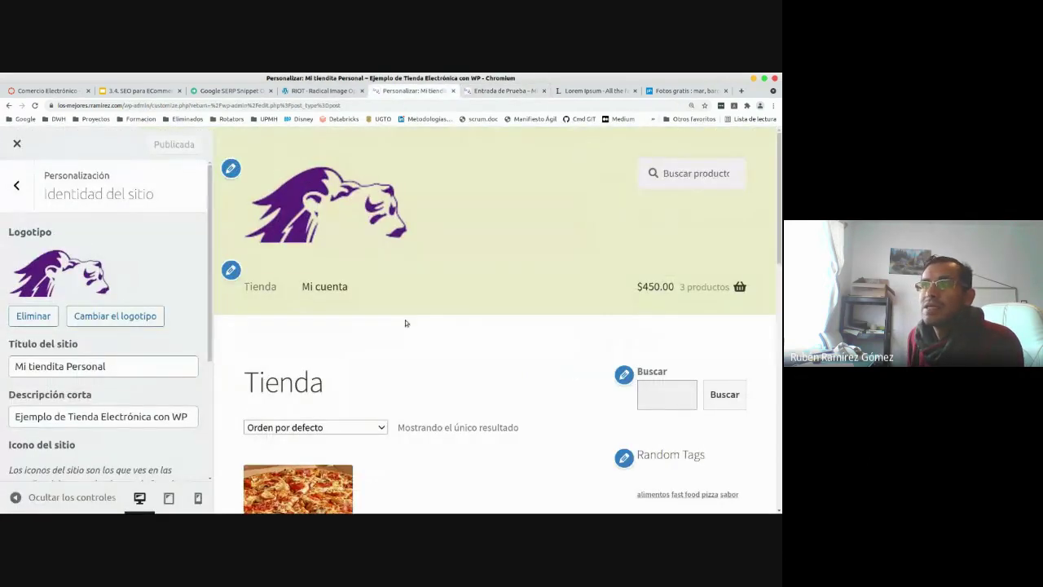
- Set the header background colour to red #dd3333 in the Customizer's header settings
left_click(8, 183)
left_click(41, 336)
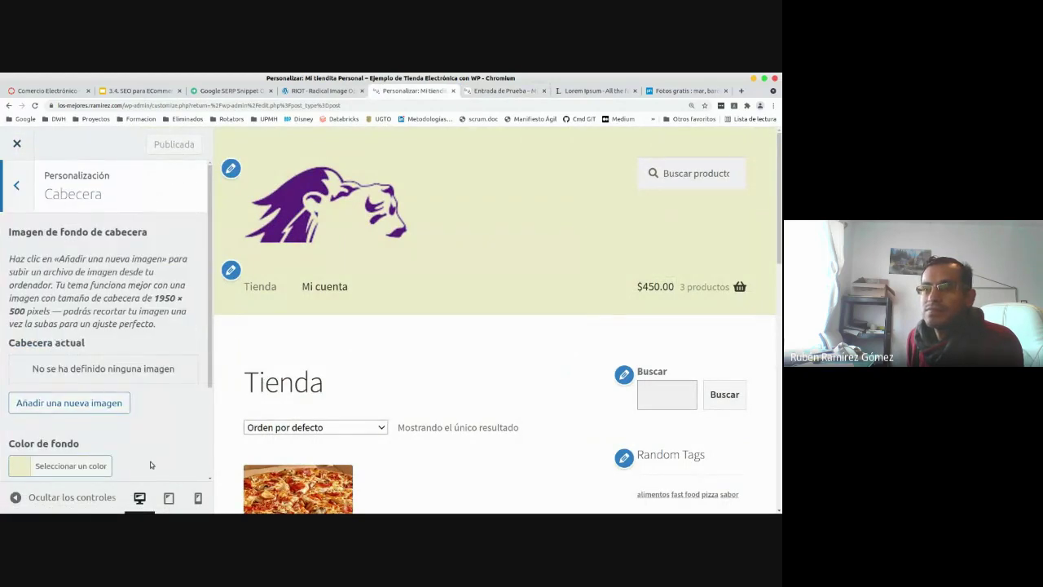
left_click_drag(210, 349, 208, 443)
left_click(81, 339)
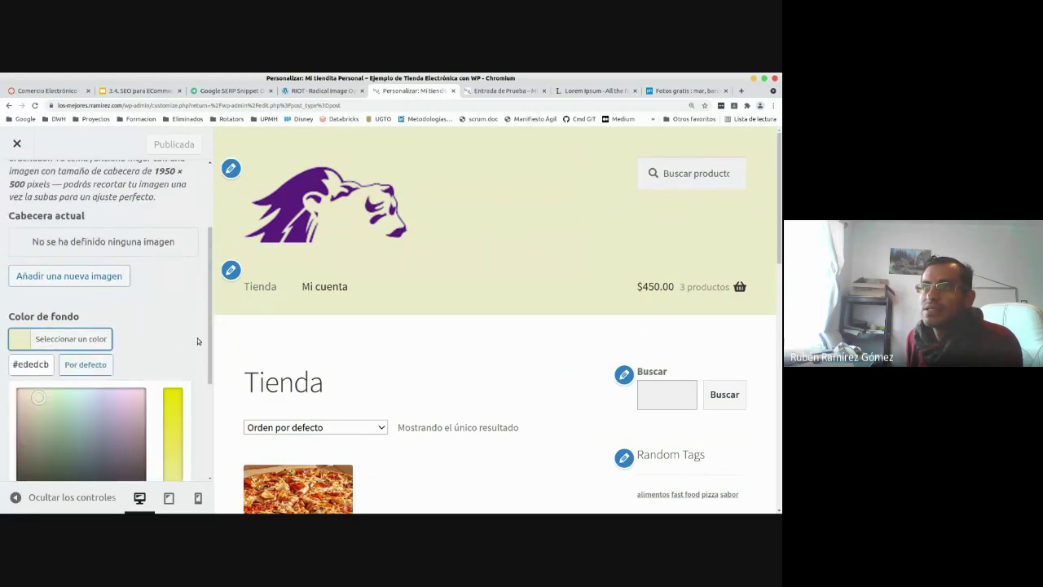
left_click_drag(210, 328, 209, 417)
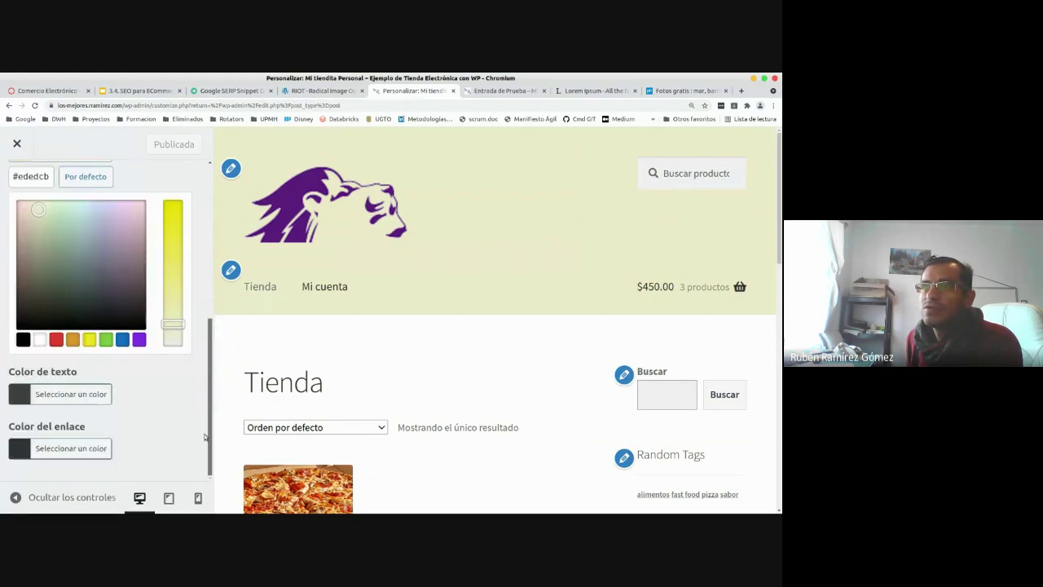
left_click(54, 339)
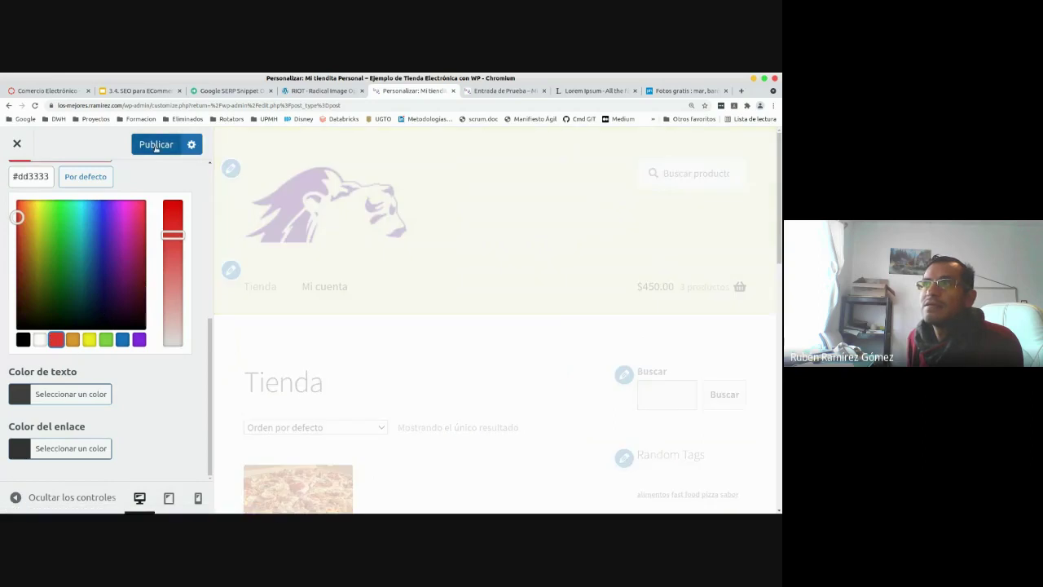
left_click(156, 180)
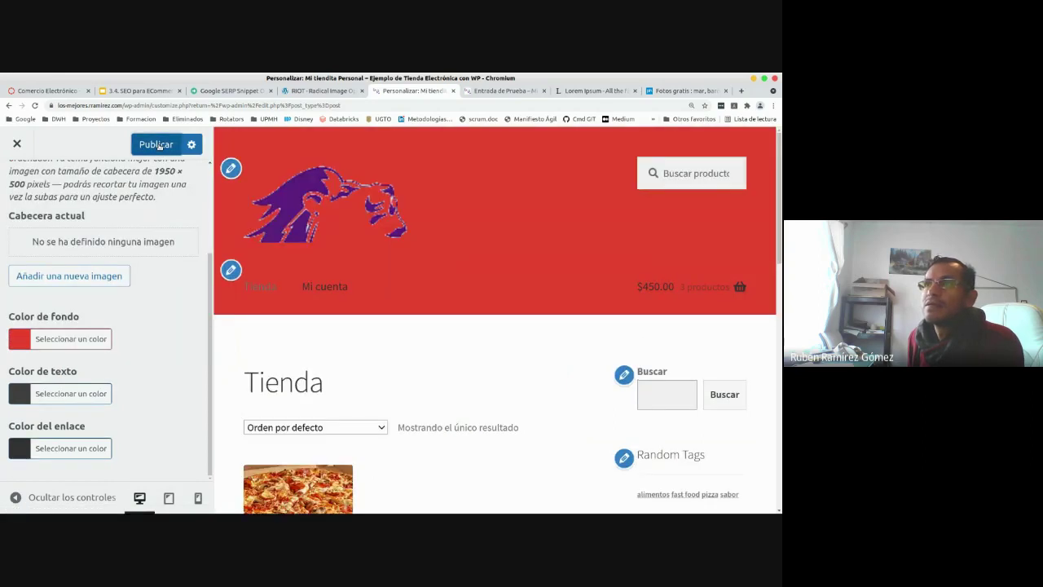
- Publish the red header and load the Tienda home page to see it
left_click(159, 145)
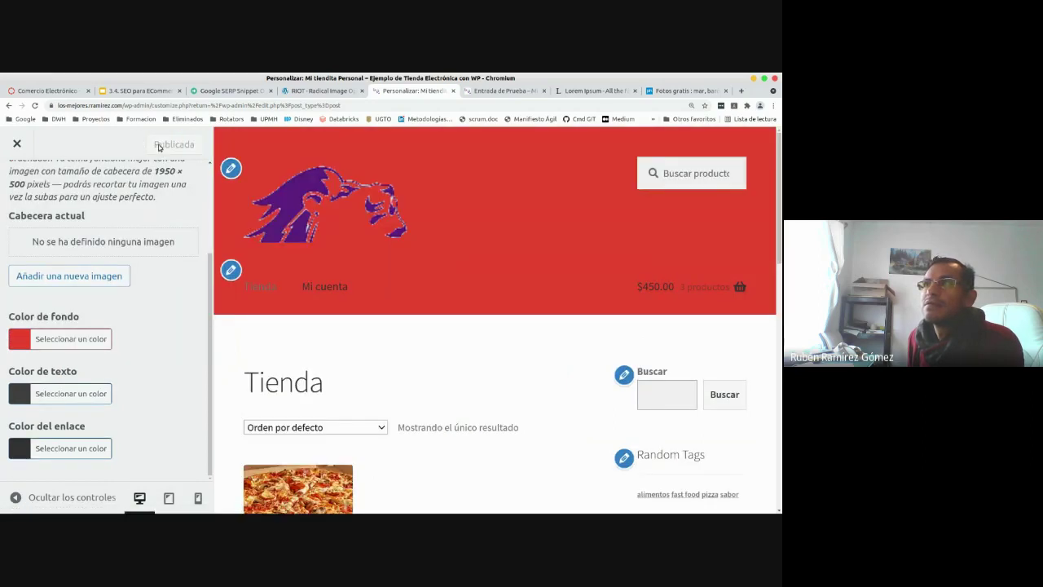
left_click(495, 91)
left_click(246, 194)
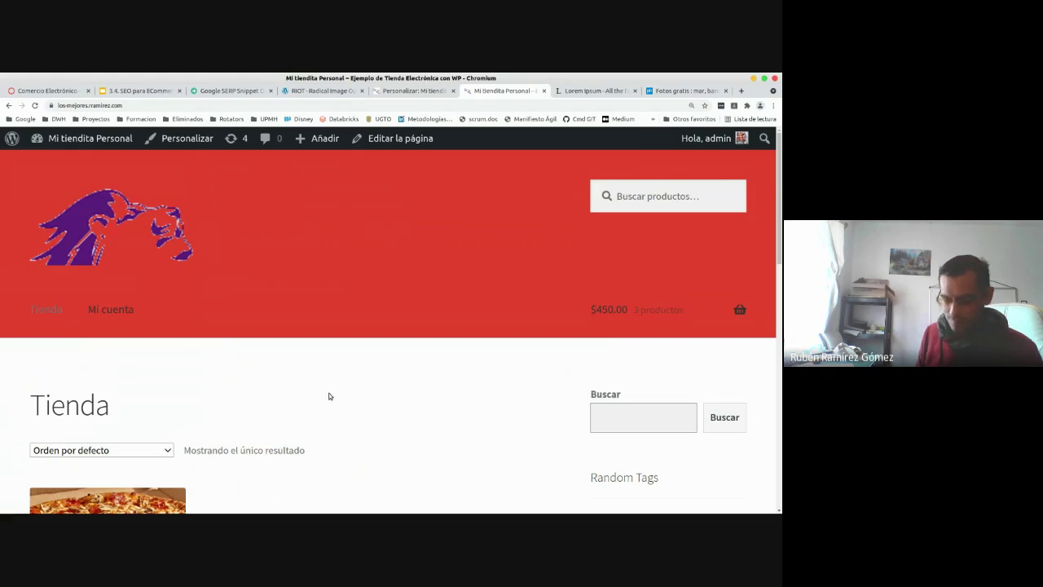
key("ctrl+0")
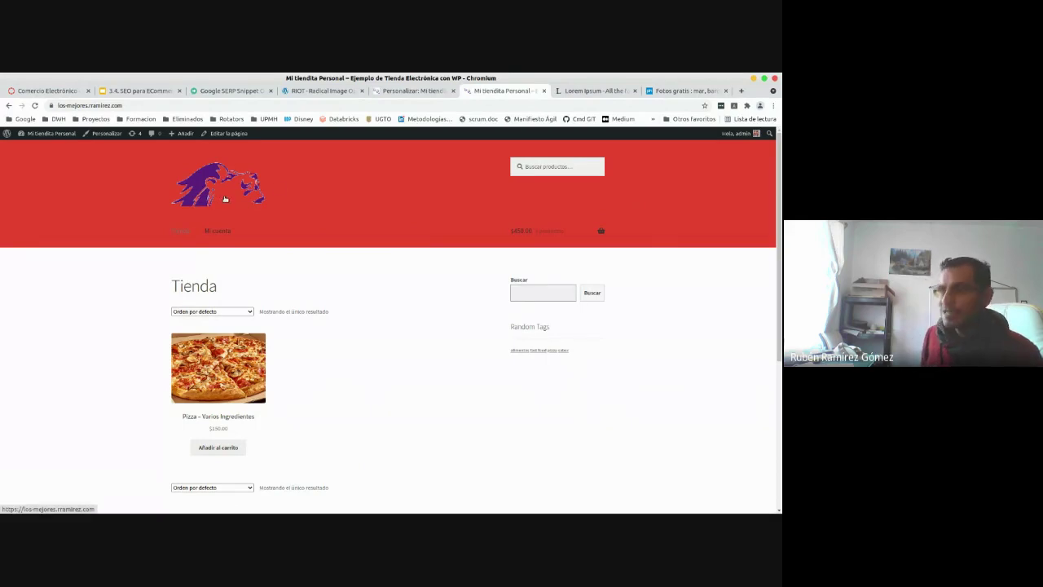
key("ctrl+plus")
key("ctrl+plus")
key("ctrl+plus")
key("ctrl+plus")
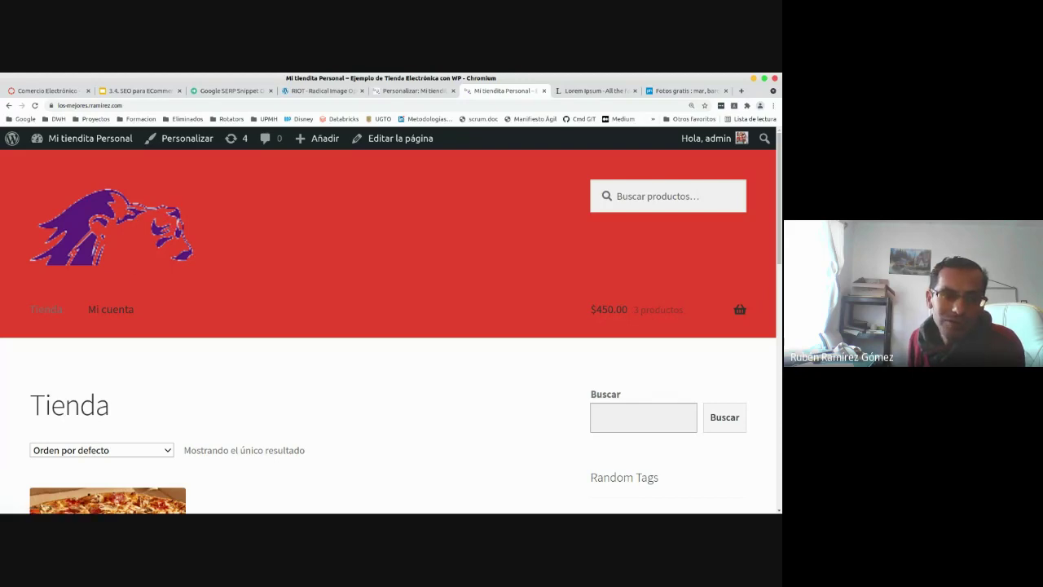
key("alt+Tab")
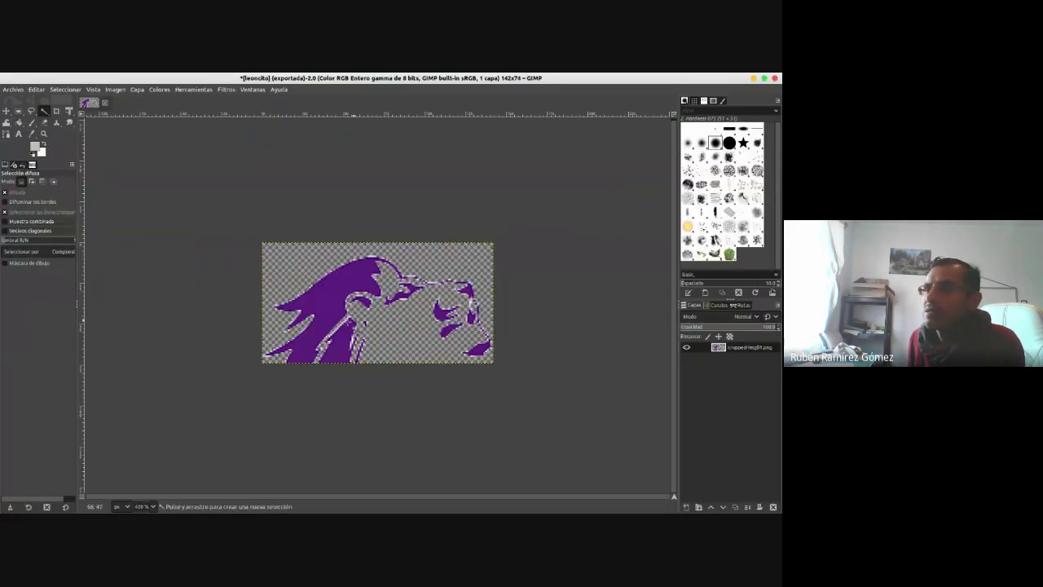
left_click(336, 333)
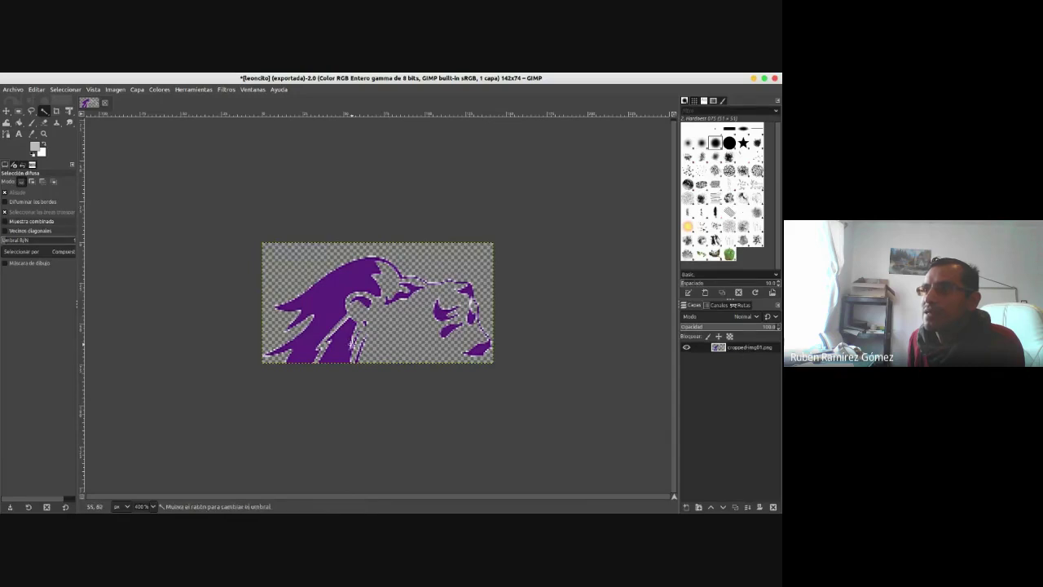
left_click(140, 506)
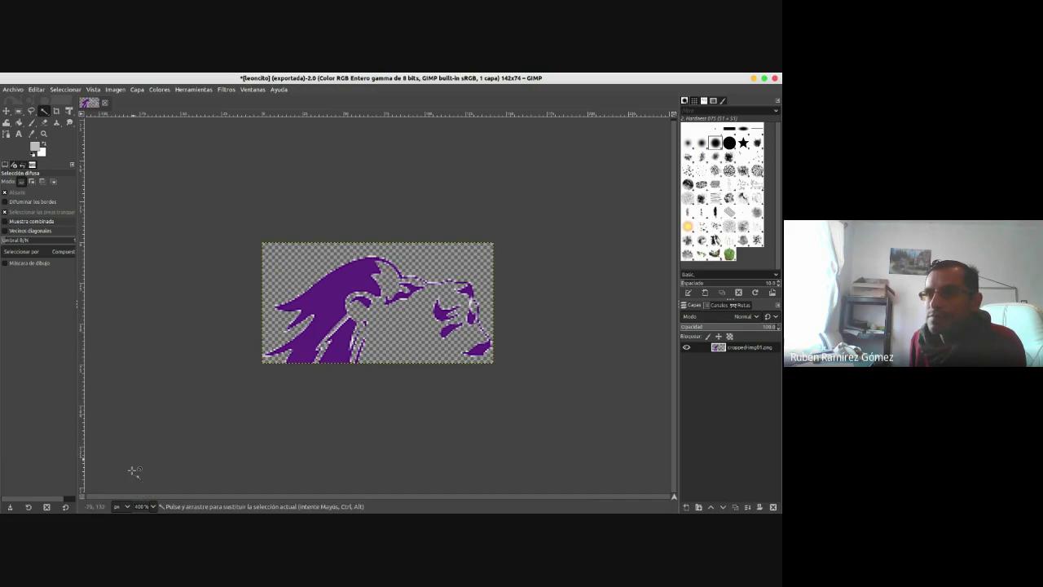
left_click(147, 434)
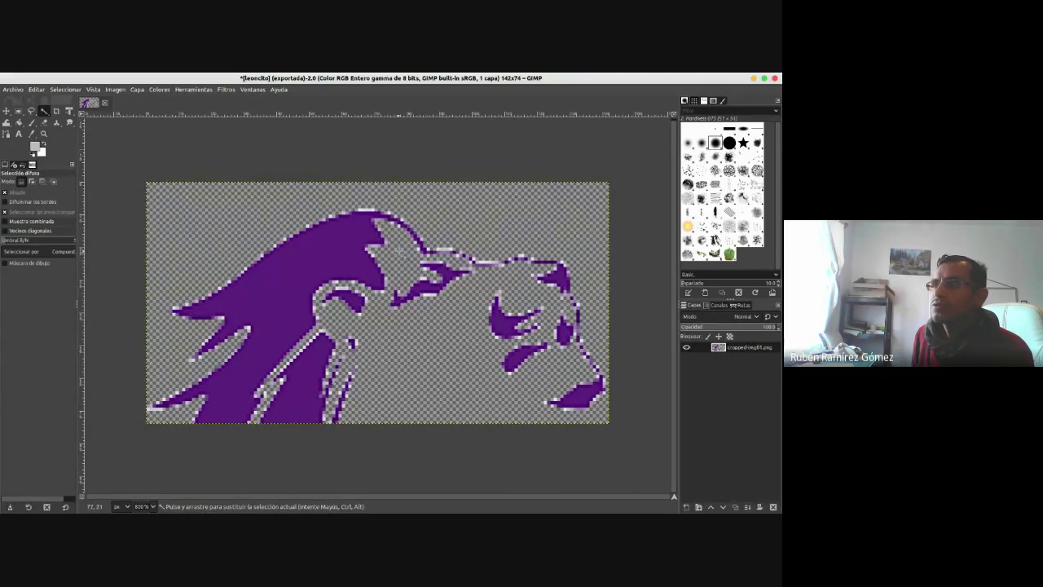
mouse_move(371, 210)
left_mouse_down()
mouse_move(342, 209)
mouse_move(367, 209)
left_mouse_up()
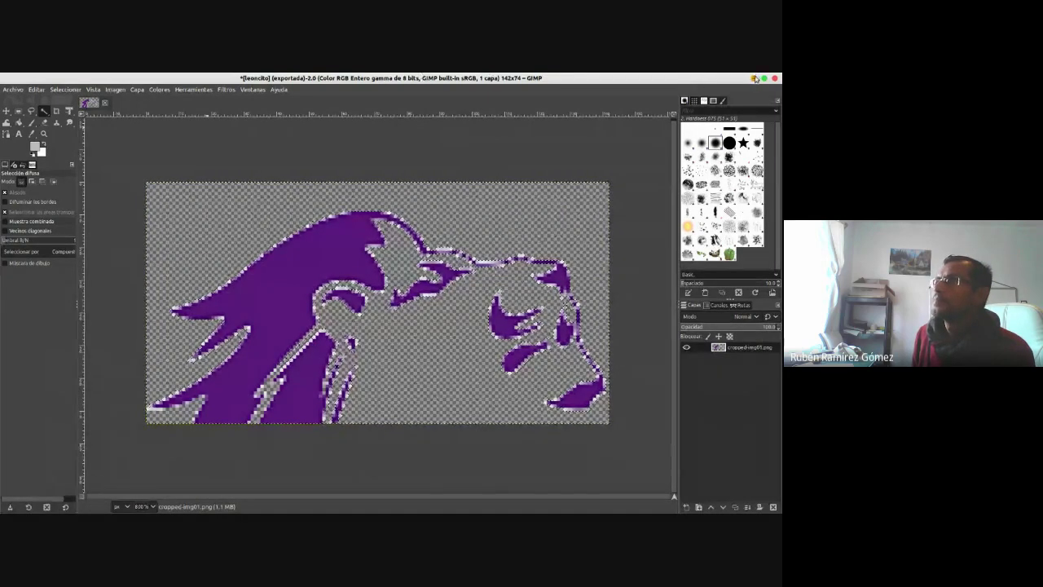
key("alt+Tab")
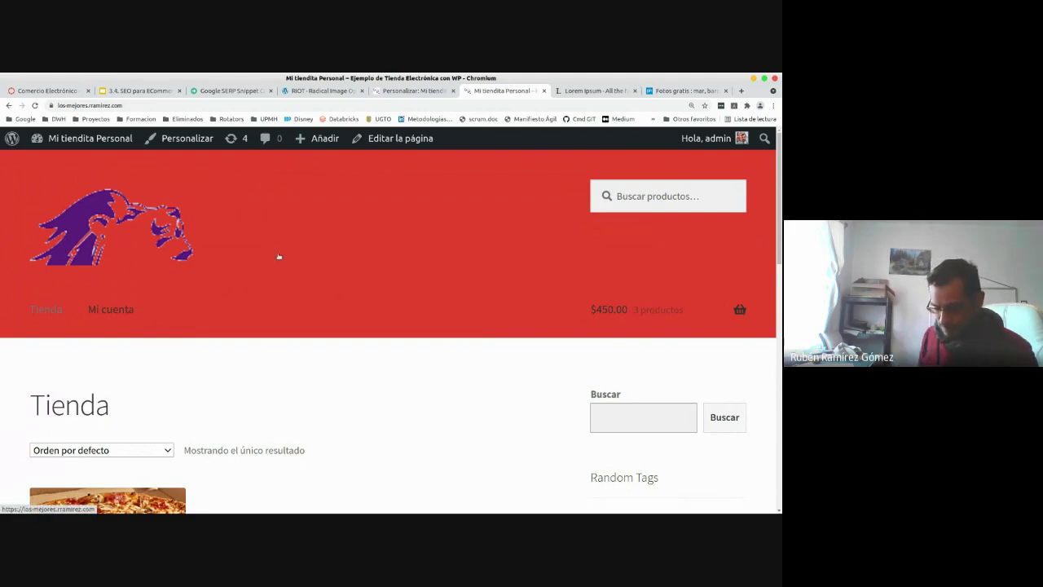
- Reset page zoom, then set the header background to purple and publish it
key("ctrl+0")
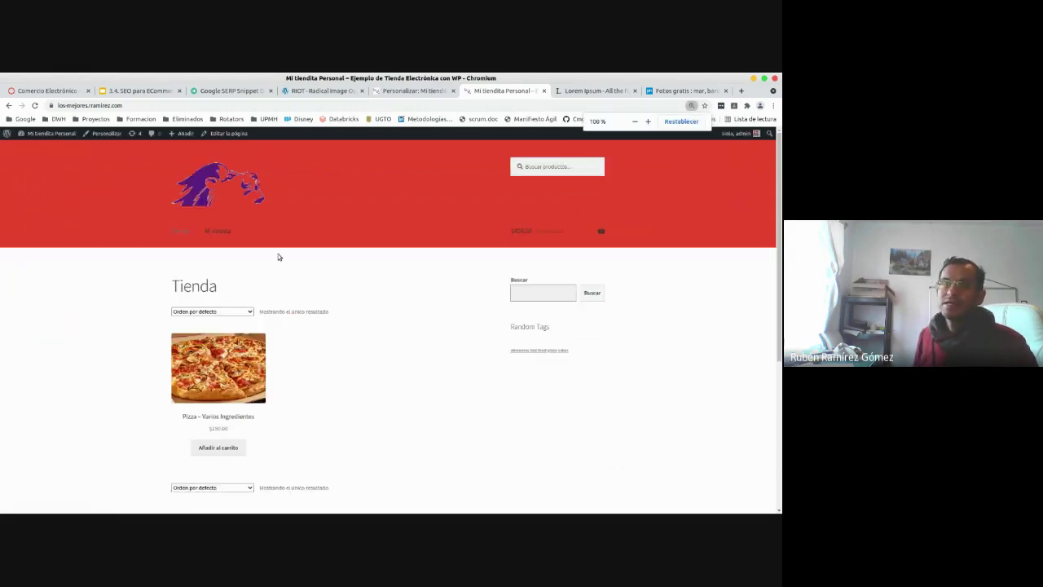
left_click(330, 91)
left_click(411, 91)
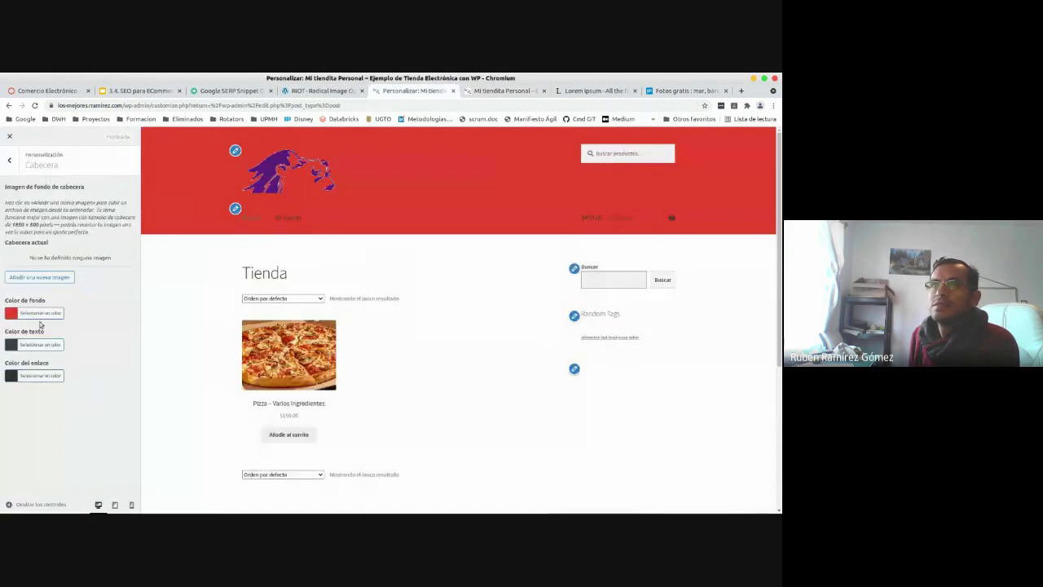
left_click(40, 313)
left_click(79, 408)
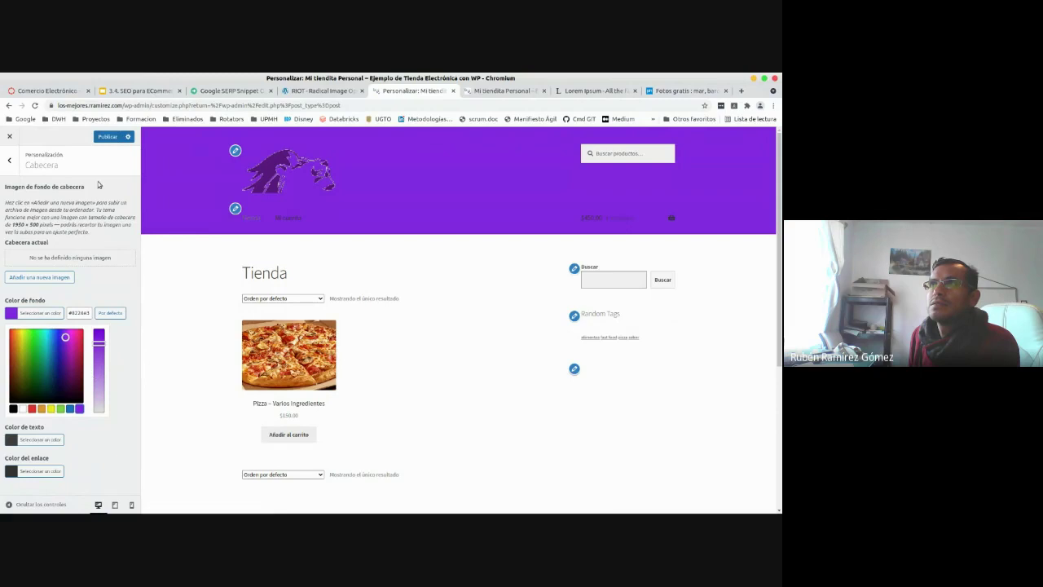
left_click(107, 137)
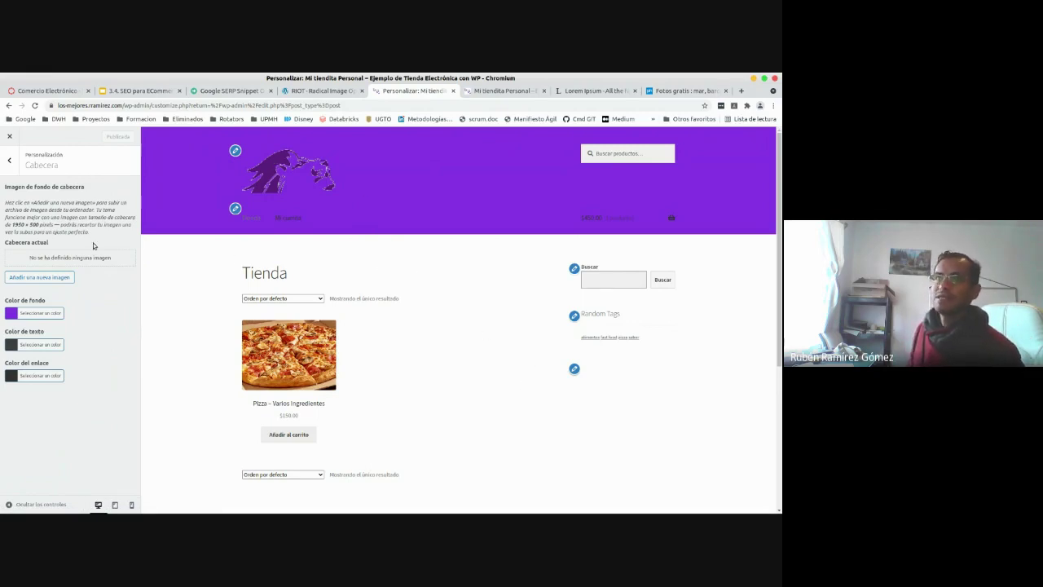
- Change the header background to yellow #eeee22 and publish it
left_click(31, 313)
left_click(51, 409)
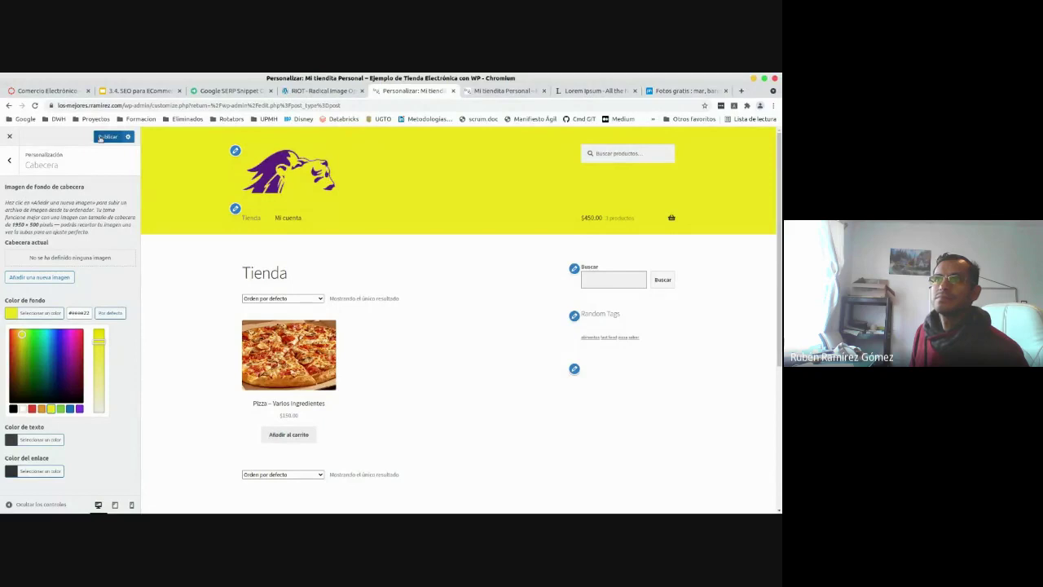
left_click(100, 137)
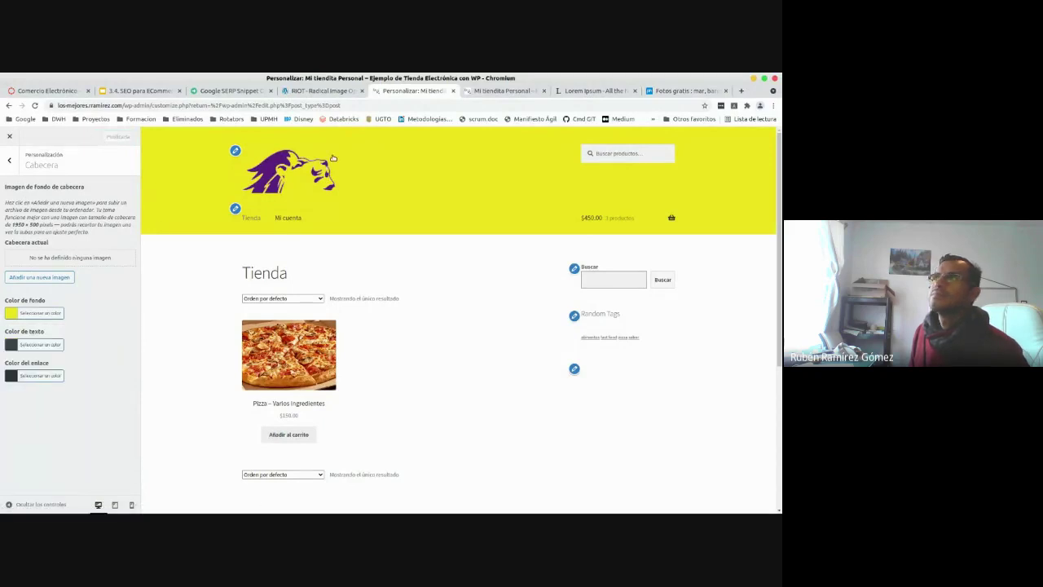
left_click(498, 90)
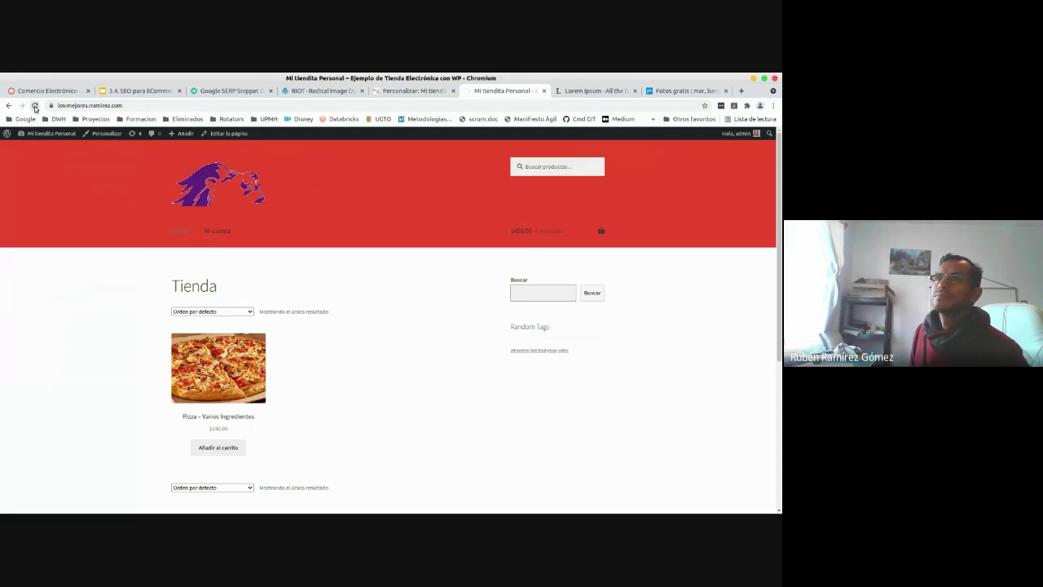
- Reload the shop page to show the yellow header, then return to the Customizer
left_click(35, 108)
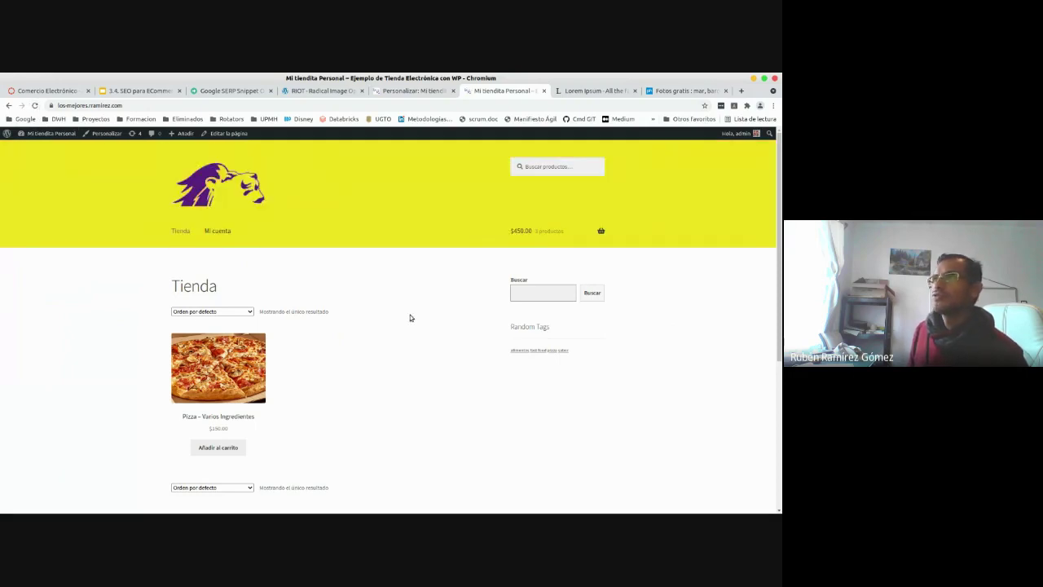
left_click(144, 91)
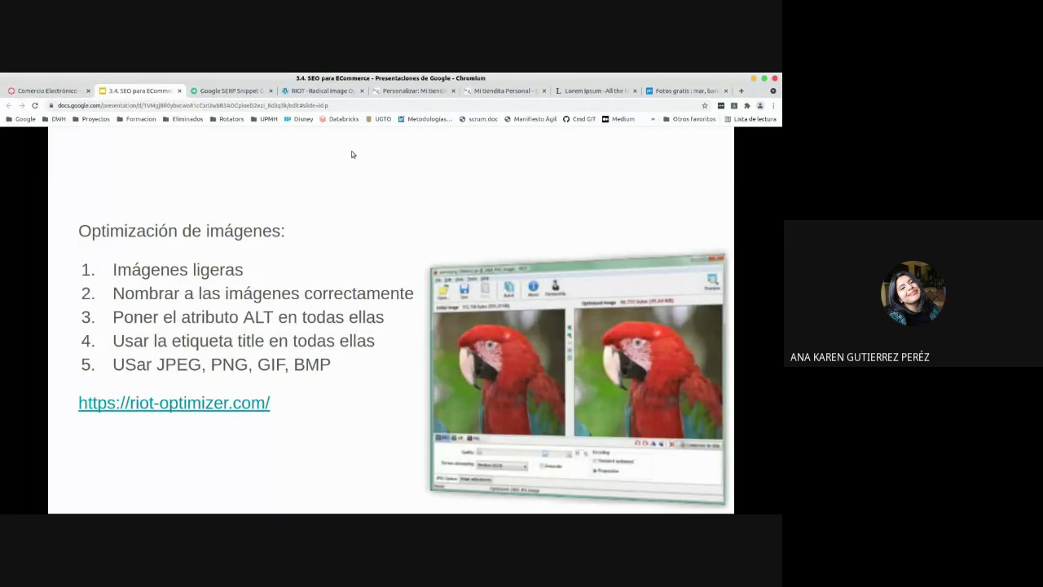
left_click(411, 91)
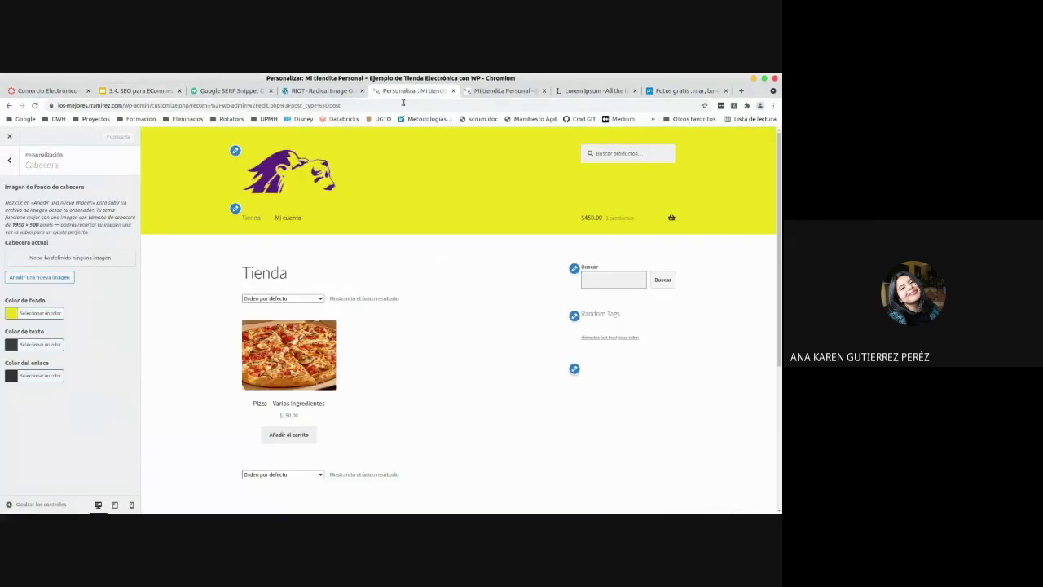